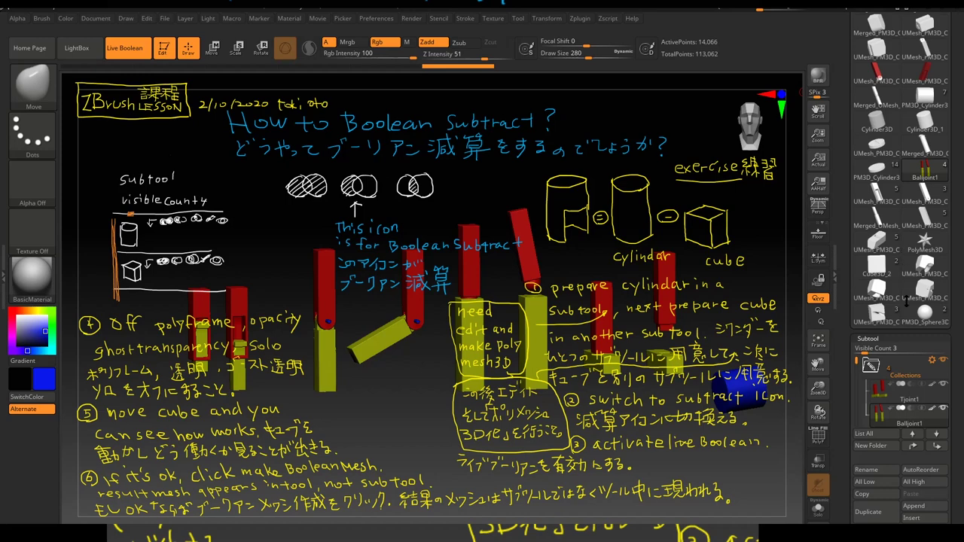
Step: Make PM3D_Sphere3D1, with its PM3D_Cube3D_2 and sphere subtools, the active tool
click(919, 314)
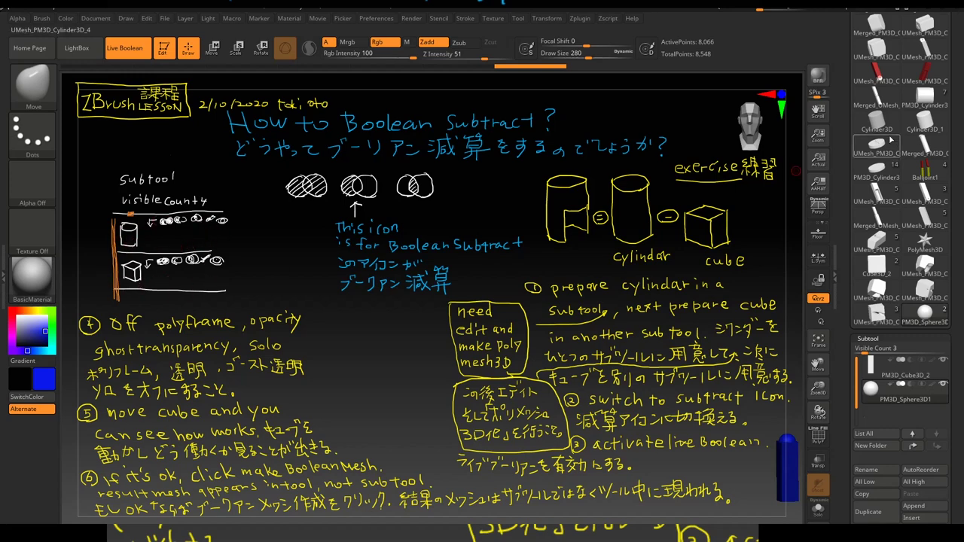
drag(844, 133, 842, 219)
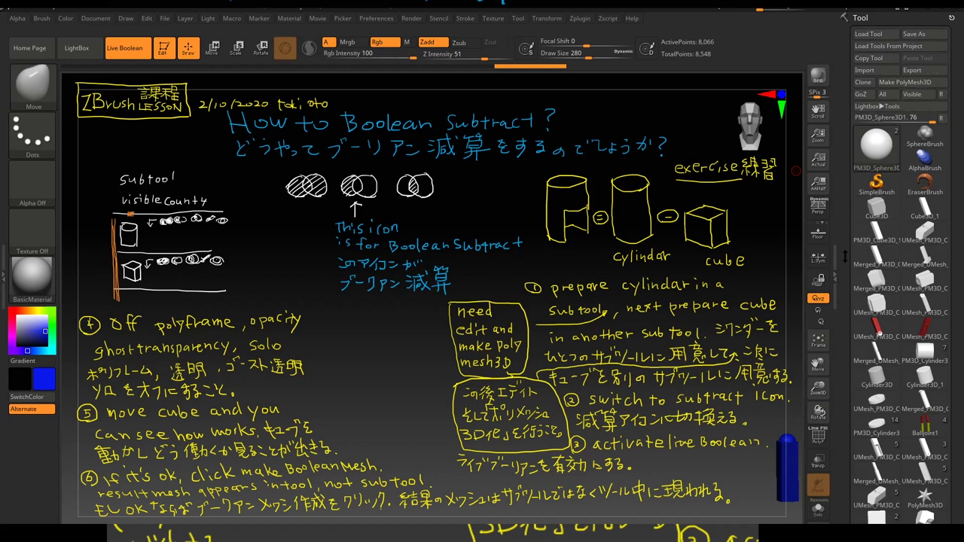
scroll(891, 301, down, 8)
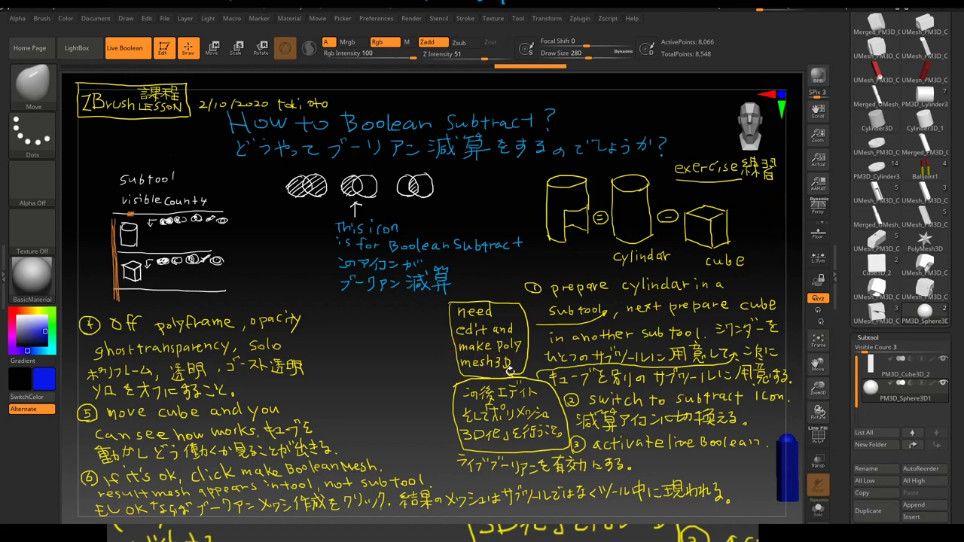
drag(842, 161, 842, 173)
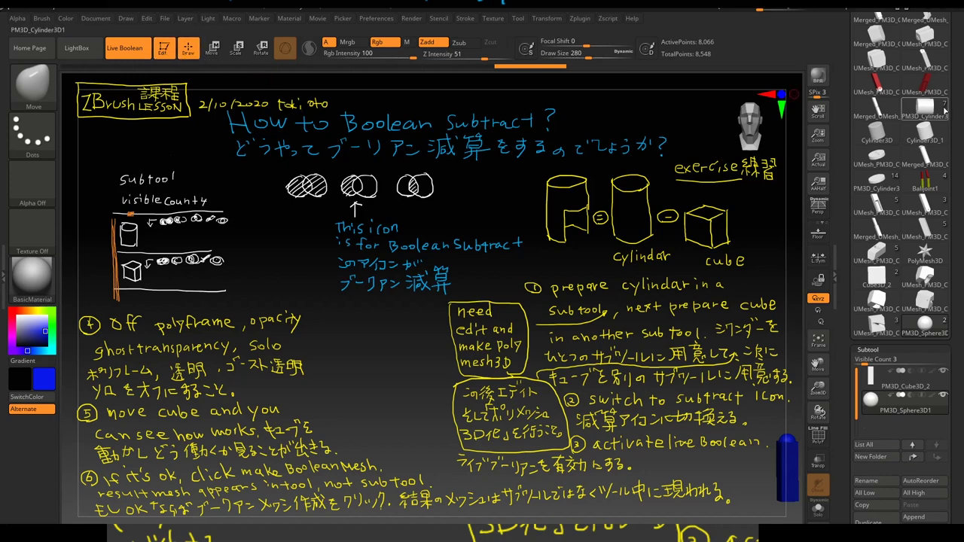
Step: Bring Load Tool and Save As into view, and mark a spot beside the sketched subtool icons
drag(849, 100, 844, 196)
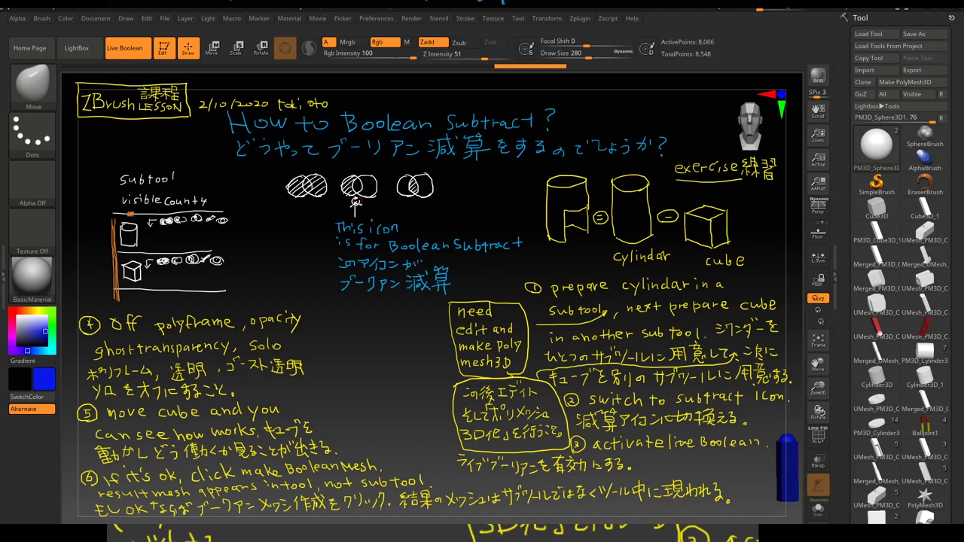
drag(214, 219, 223, 212)
Step: Scroll the right tray down to the Subtool list showing the cube and sphere
scroll(874, 339, down, 5)
scroll(857, 399, down, 2)
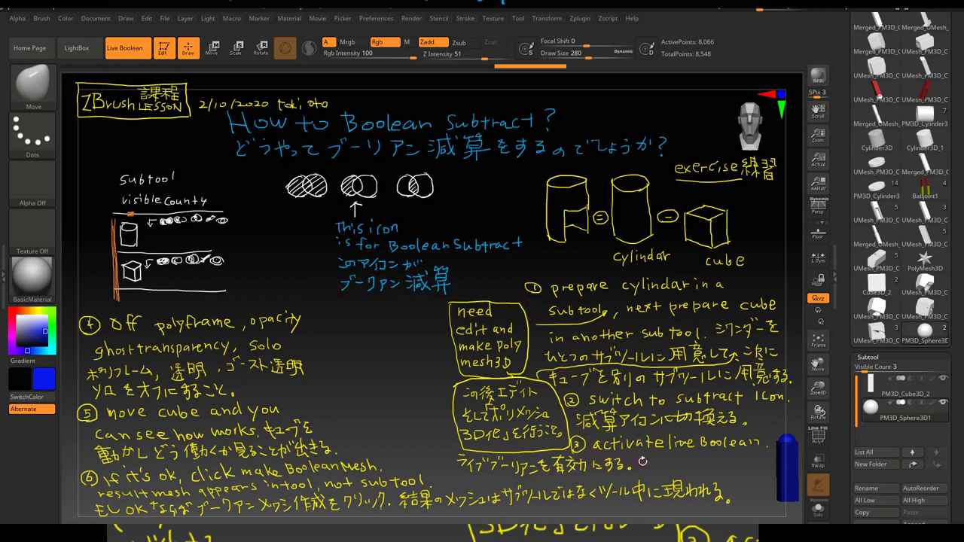
click(120, 50)
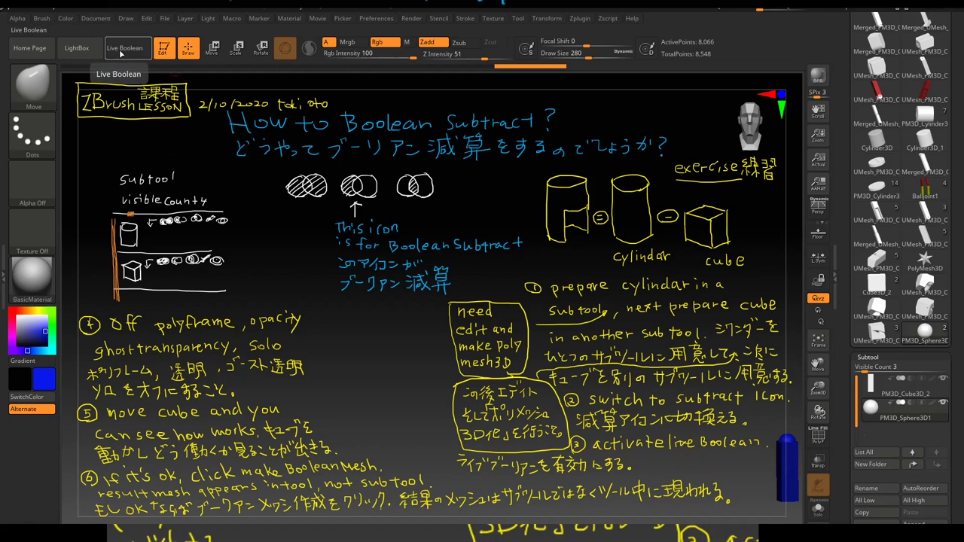
click(135, 53)
click(121, 55)
click(119, 55)
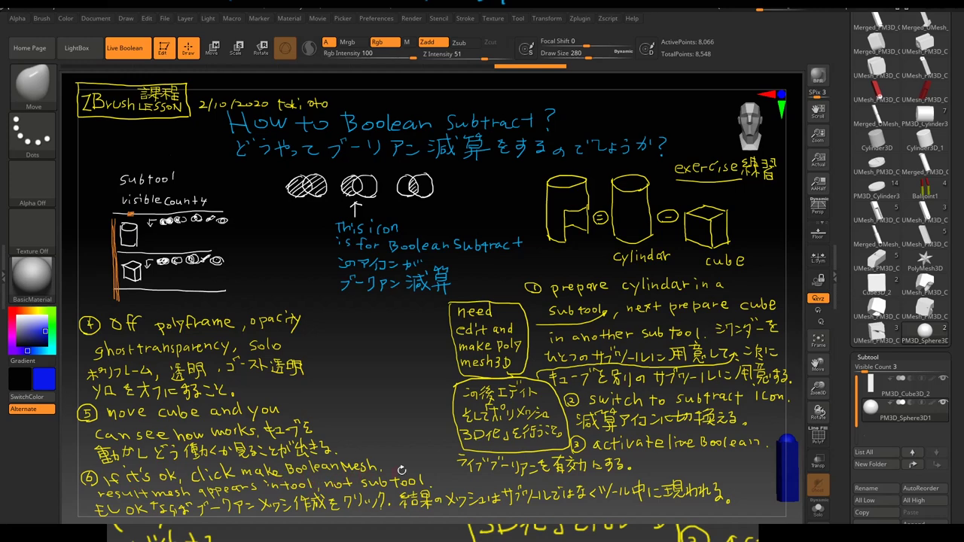
Step: Bring the Subtool Split, Merge and Boolean sections with Make Boolean Mesh into view
scroll(843, 371, down, 1)
scroll(837, 289, down, 5)
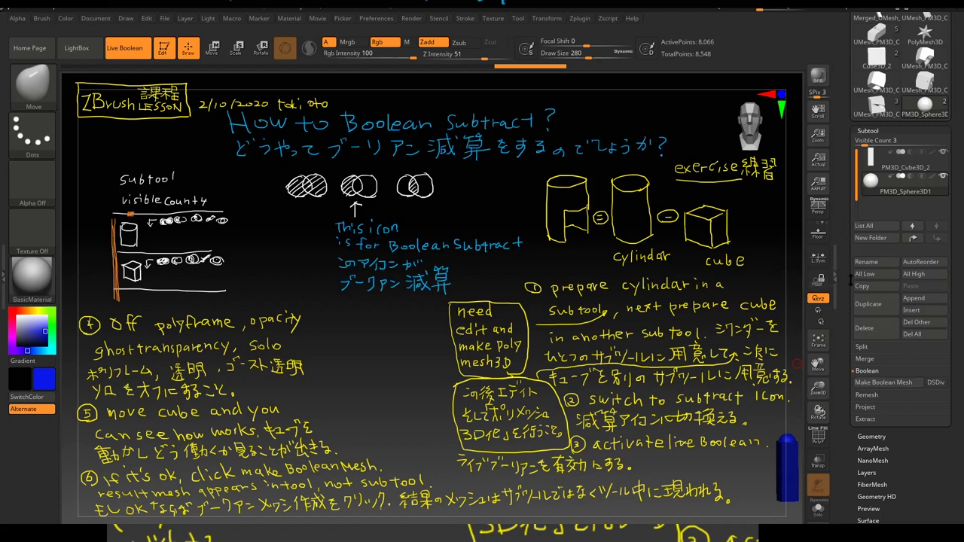
drag(845, 286, 843, 319)
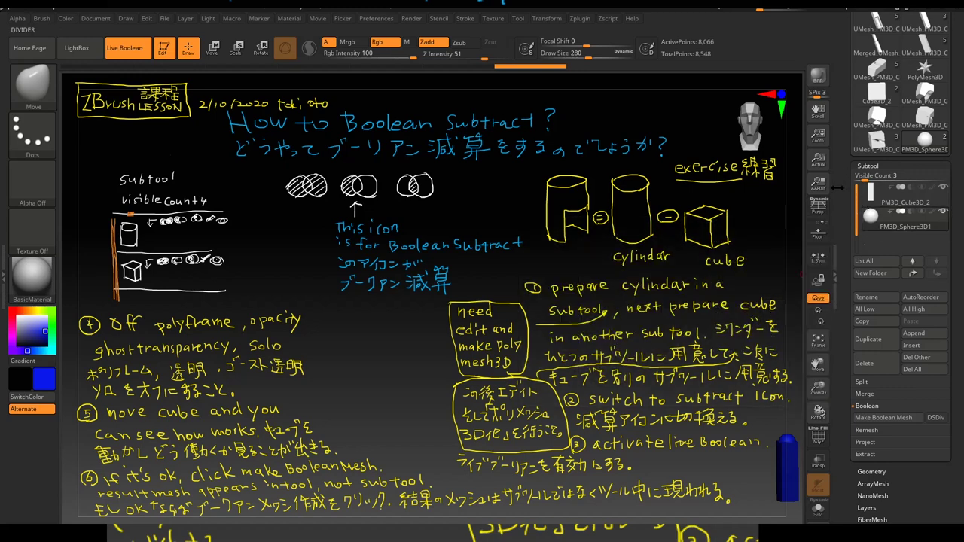
drag(842, 179, 849, 232)
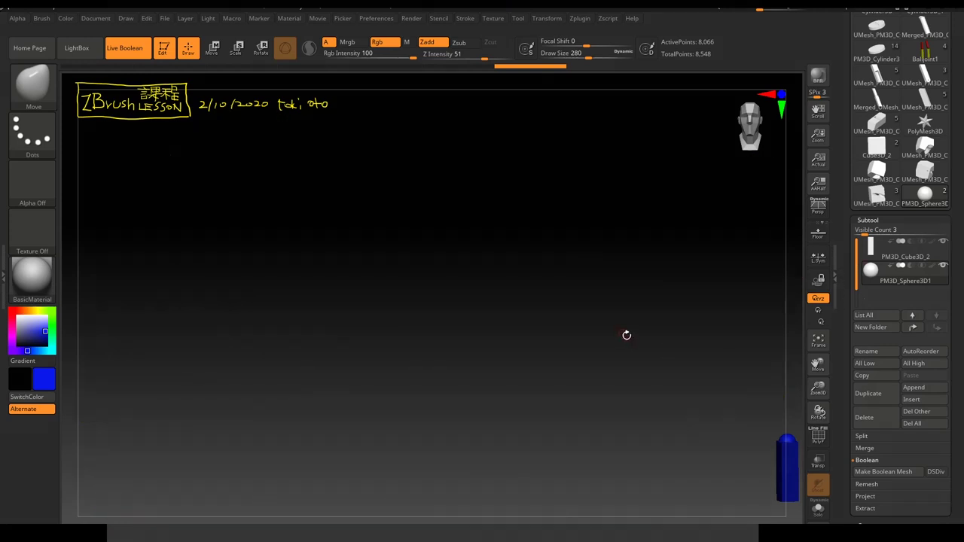
Step: Orbit the view to centre the blue column with the sphere on top
drag(626, 334, 632, 333)
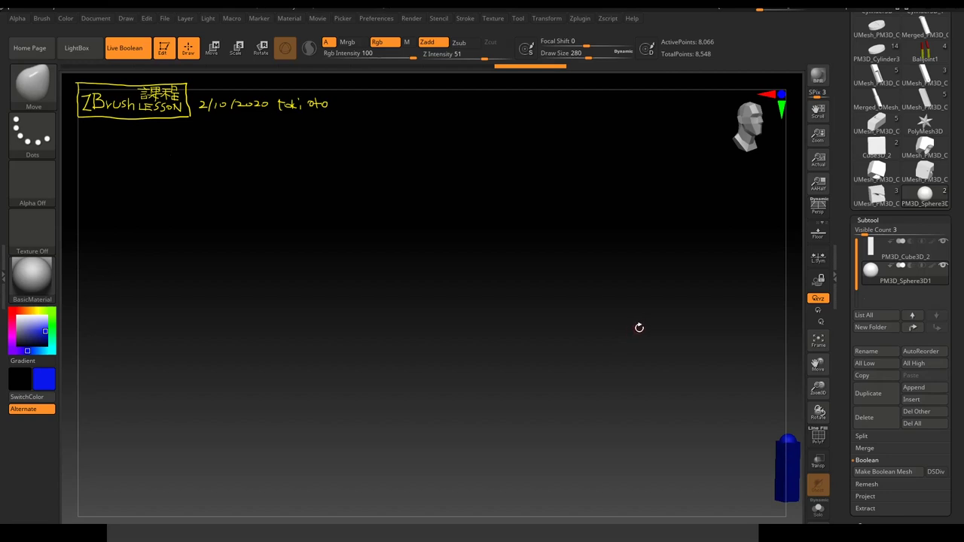
mouse_move(640, 325)
mouse_down()
mouse_move(635, 357)
mouse_move(768, 319)
mouse_up()
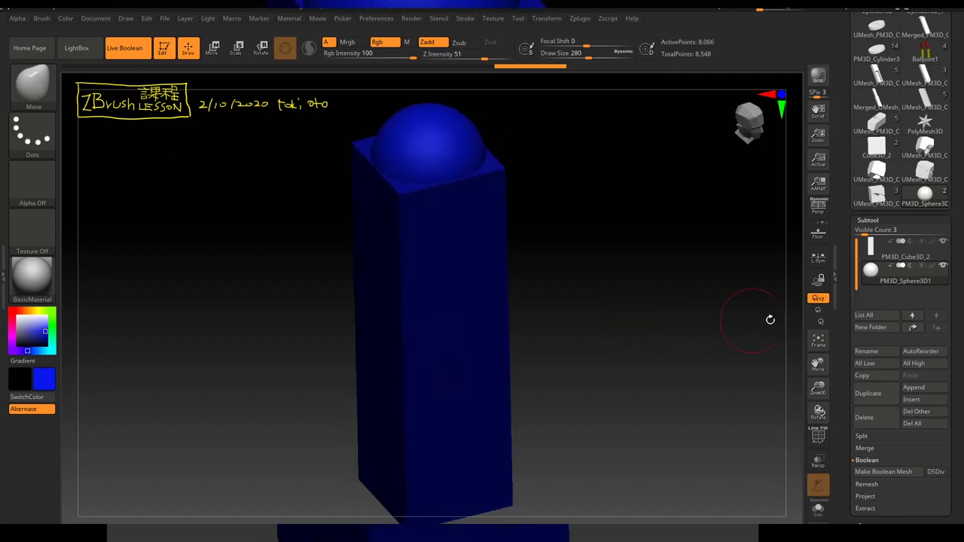
click(20, 317)
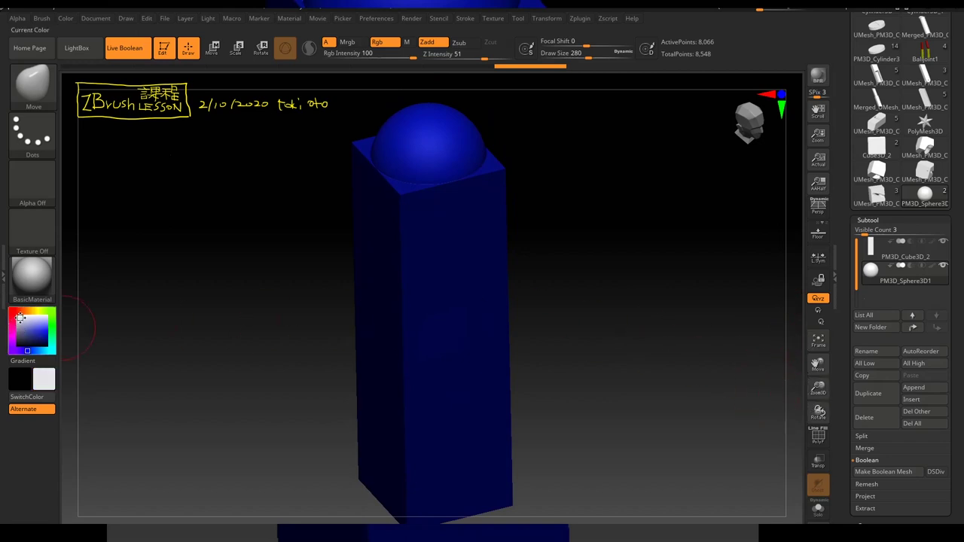
Step: Inspect the Cube3D and Sphere3D subtools each in Solo mode, then turn Solo off
mouse_move(585, 271)
mouse_down()
mouse_move(600, 256)
mouse_move(766, 280)
mouse_up()
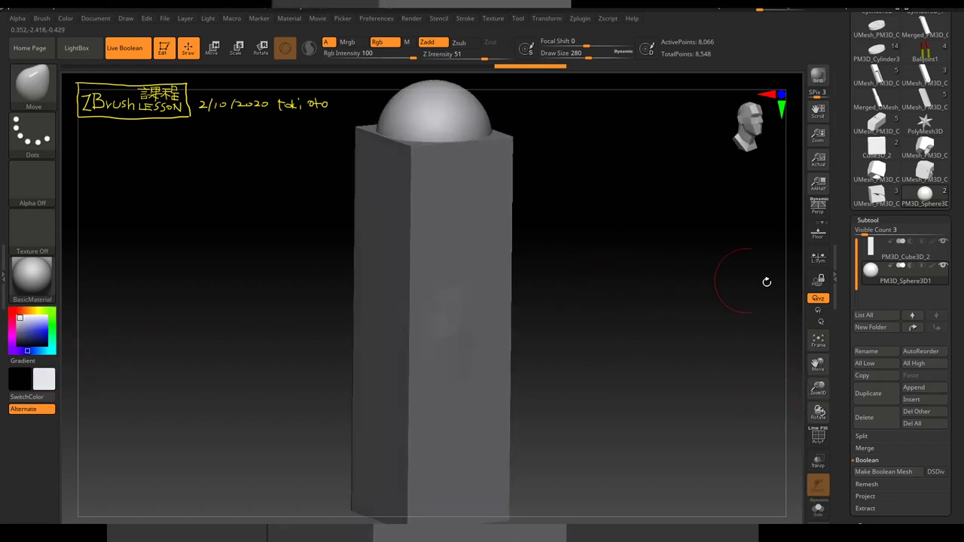
click(816, 509)
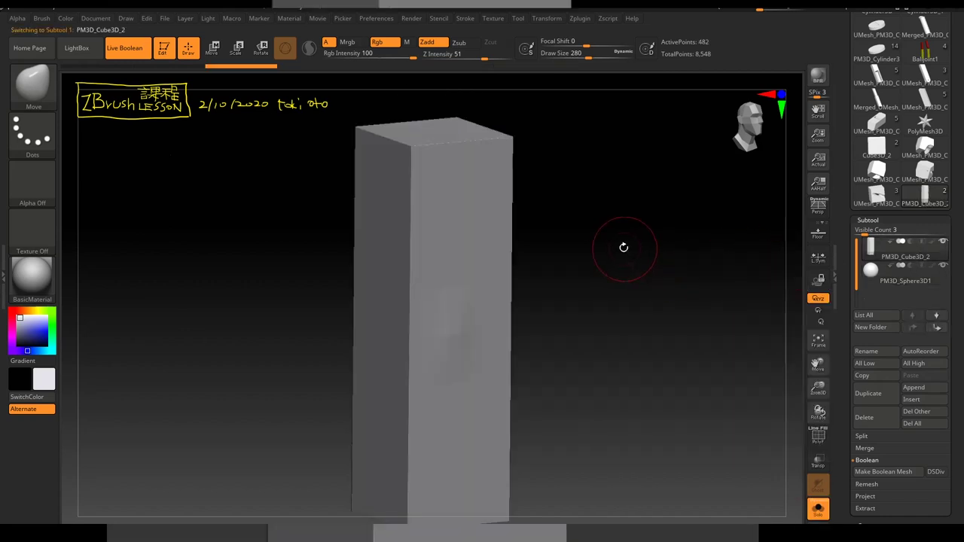
mouse_move(619, 247)
mouse_down()
mouse_move(615, 297)
mouse_move(613, 284)
mouse_up()
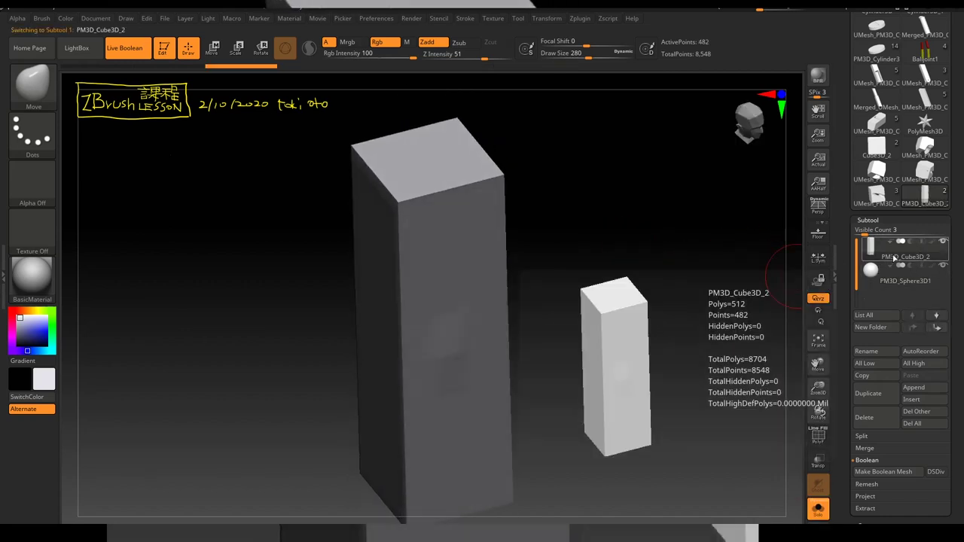
click(874, 274)
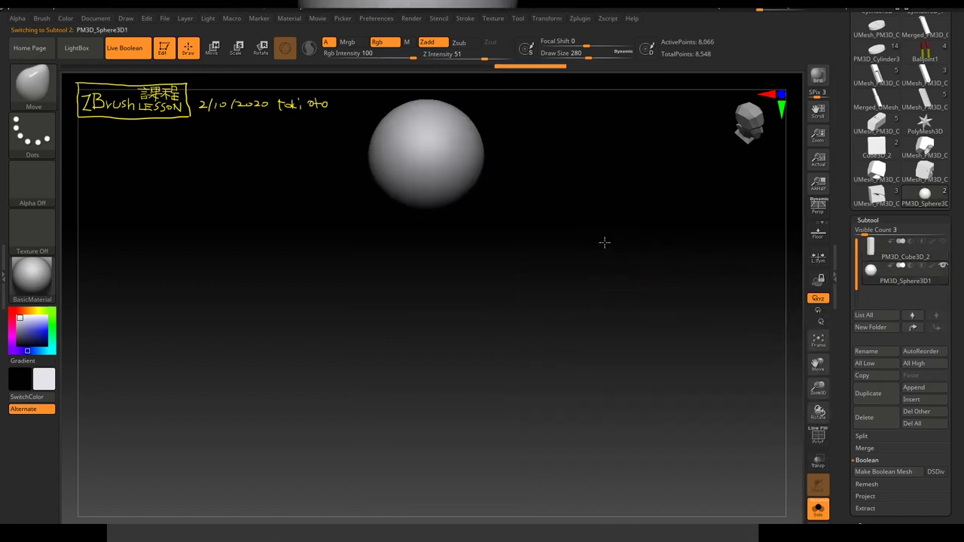
drag(604, 240, 648, 247)
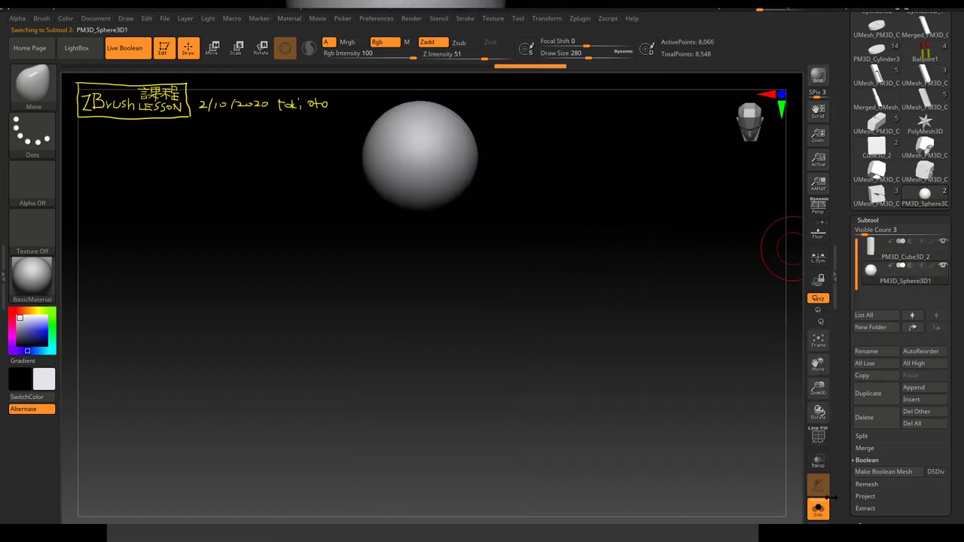
click(819, 508)
drag(613, 275, 565, 268)
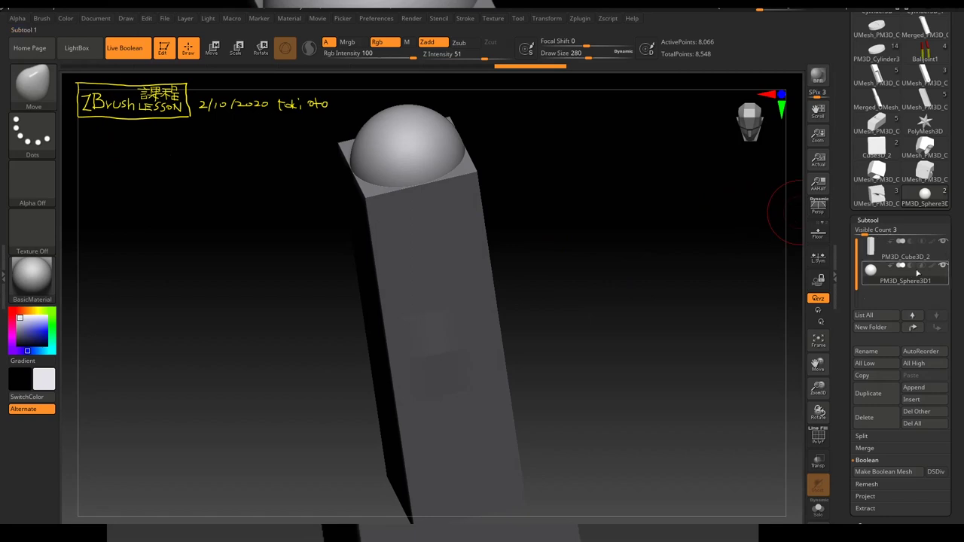
mouse_move(905, 251)
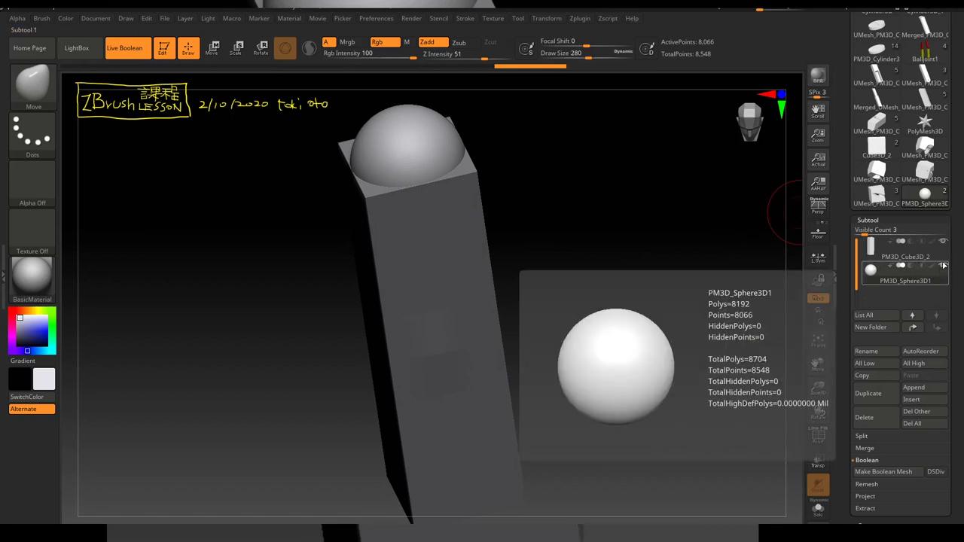
Step: Set PM3D_Sphere3D1 to Subtraction so it hollows the cube's top, and inspect the result
click(894, 258)
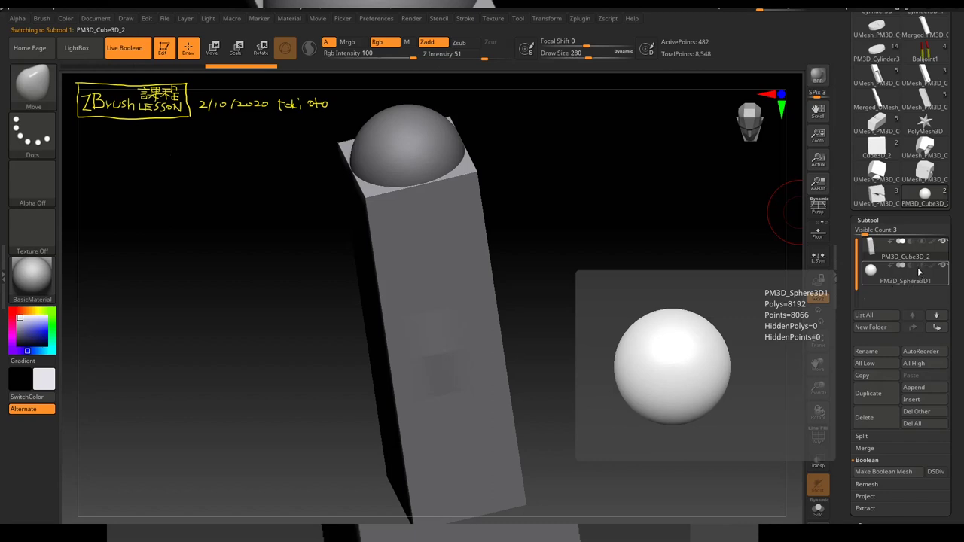
click(908, 267)
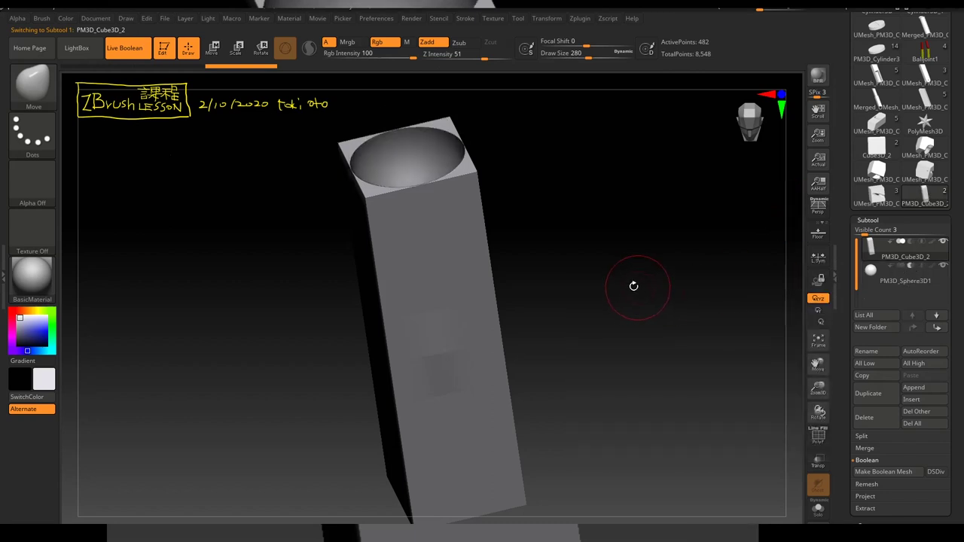
drag(617, 277, 624, 316)
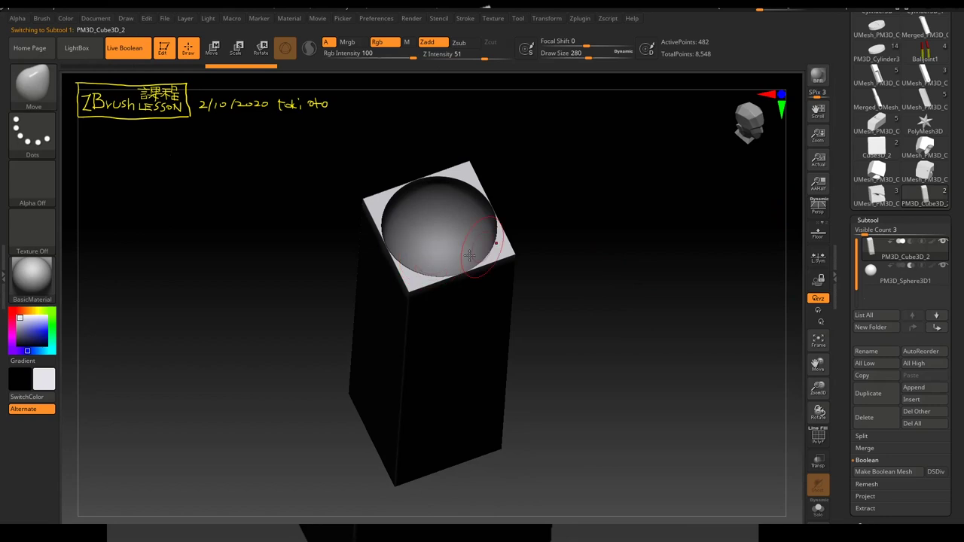
drag(592, 236, 577, 250)
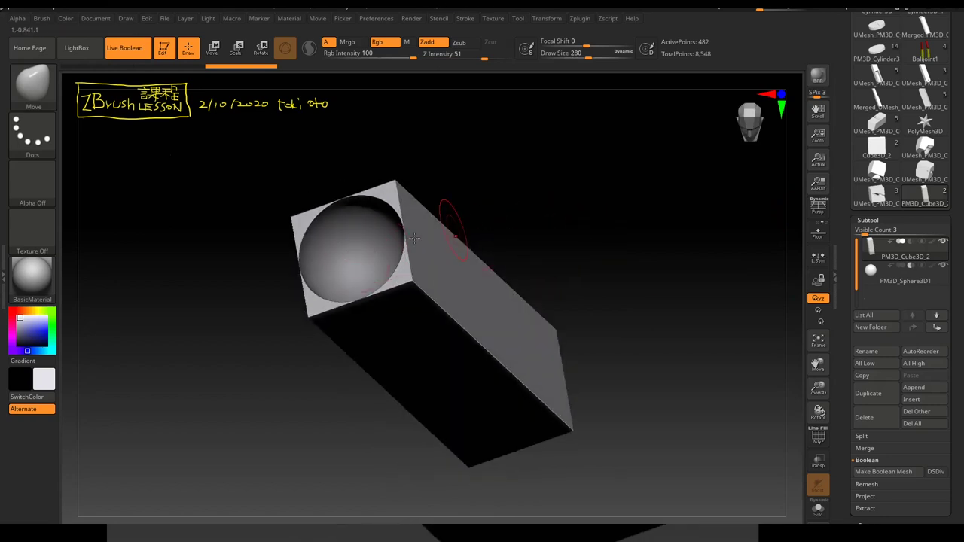
drag(602, 248, 615, 239)
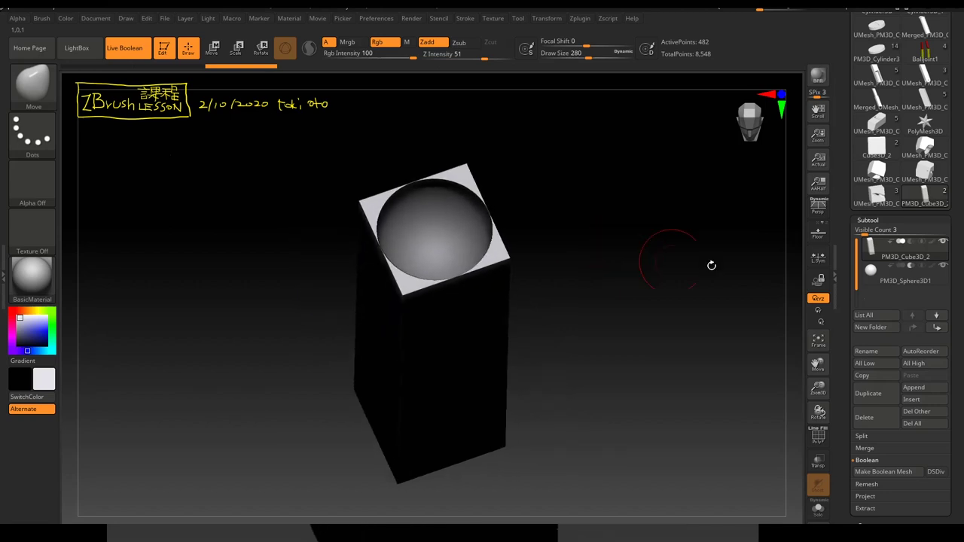
click(906, 279)
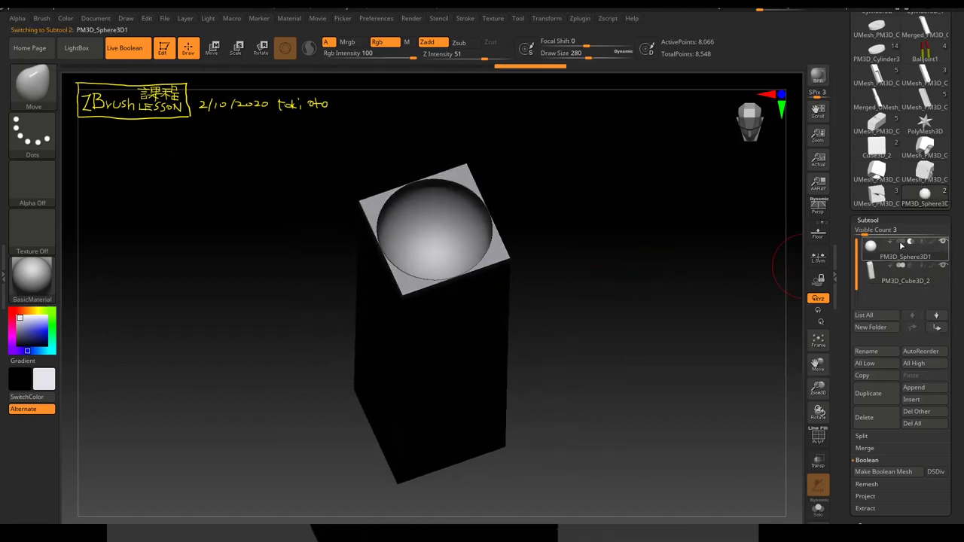
mouse_move(677, 279)
mouse_down()
mouse_move(634, 256)
mouse_move(682, 255)
mouse_move(609, 223)
mouse_up()
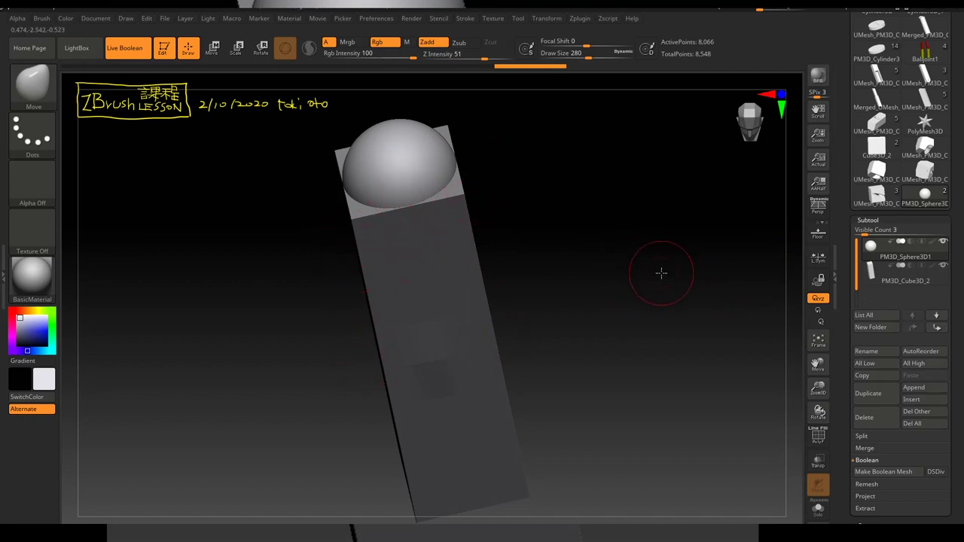
Step: Hide the cube subtool and orbit around the remaining hemisphere
drag(660, 273, 700, 273)
mouse_move(907, 276)
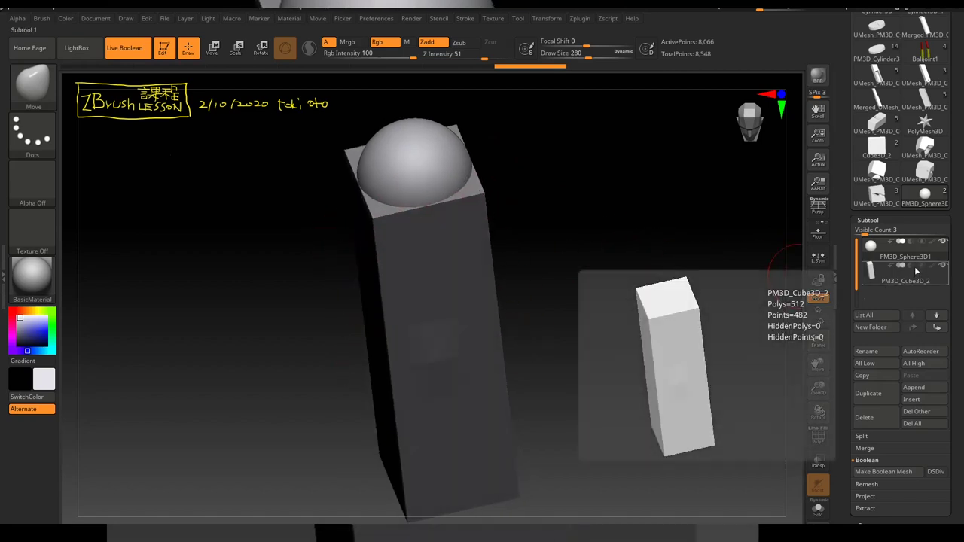
click(942, 265)
mouse_move(636, 297)
mouse_down()
mouse_move(588, 251)
mouse_move(574, 166)
mouse_move(575, 215)
mouse_move(651, 239)
mouse_up()
drag(700, 269, 658, 273)
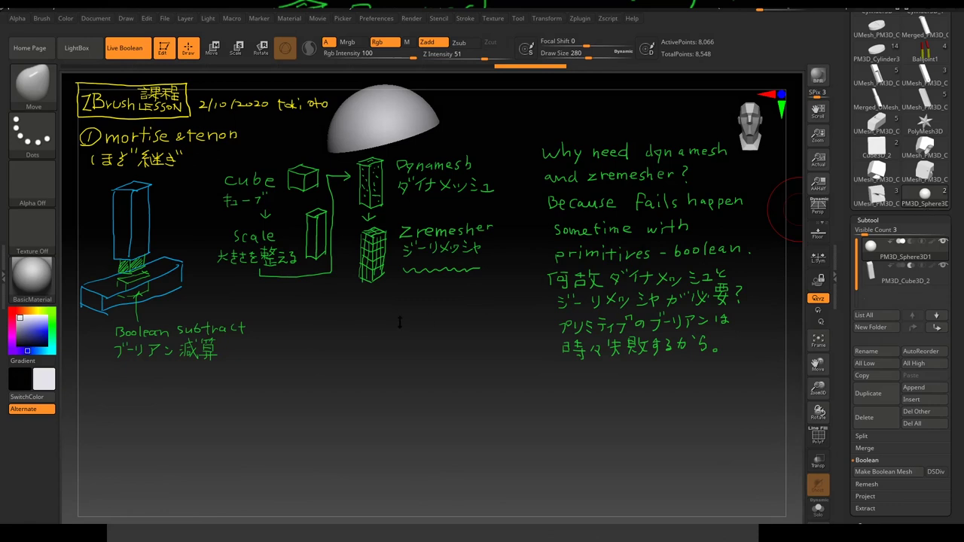
Step: Rotate the hemisphere, then expand the Tool palette to show more saved tool thumbnails
mouse_move(399, 322)
mouse_down()
mouse_move(398, 344)
mouse_move(413, 333)
mouse_up()
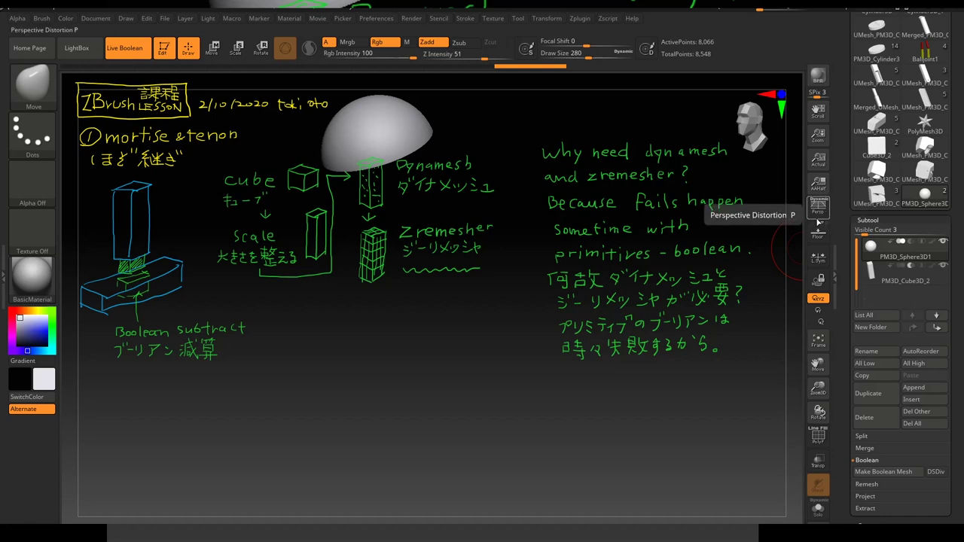
drag(844, 242, 844, 344)
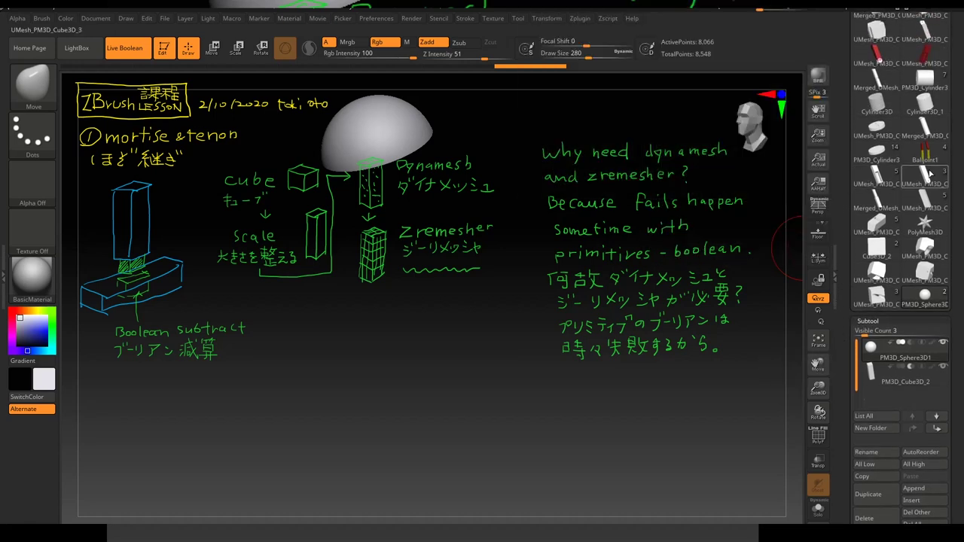
mouse_move(926, 175)
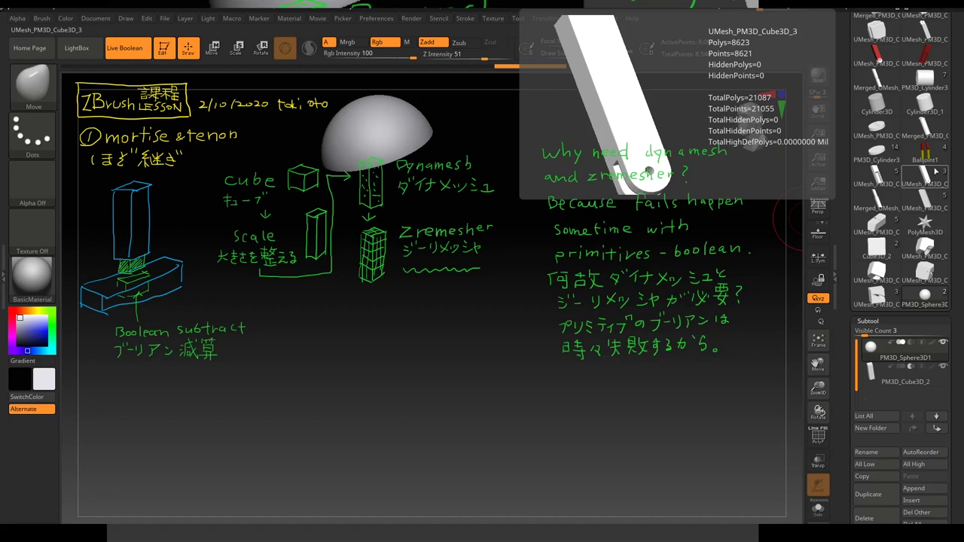
Step: Load the grey three-cube mortise-and-tenon model from saved tools and turn its slot toward view
click(931, 186)
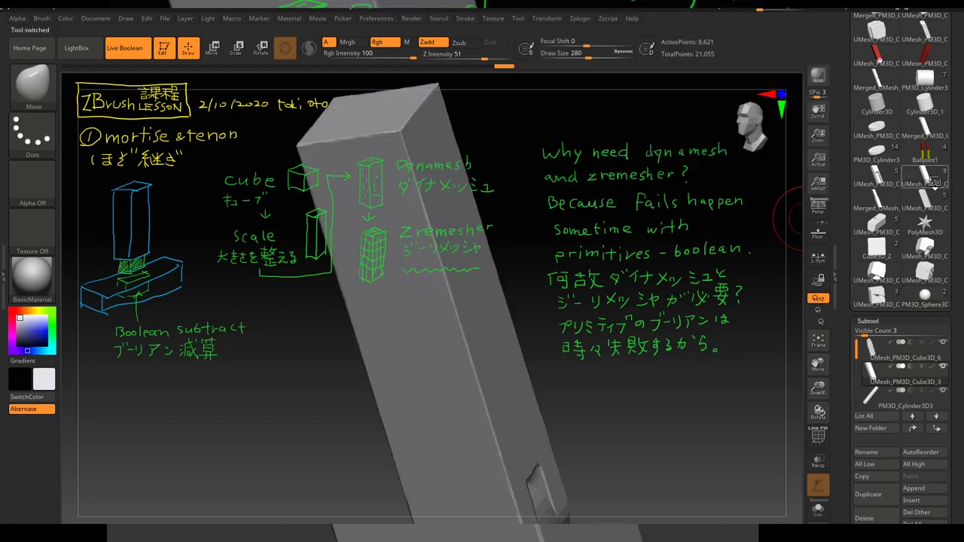
click(889, 103)
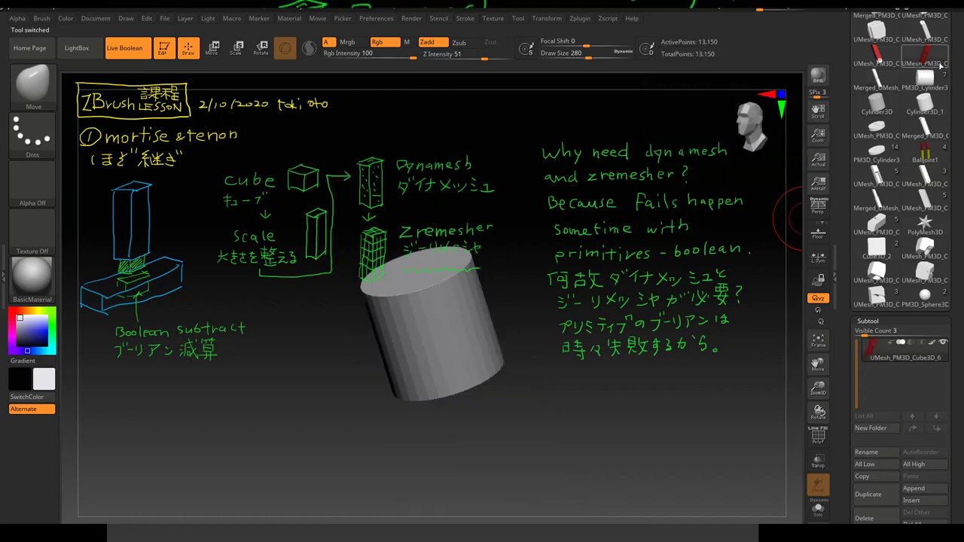
click(930, 68)
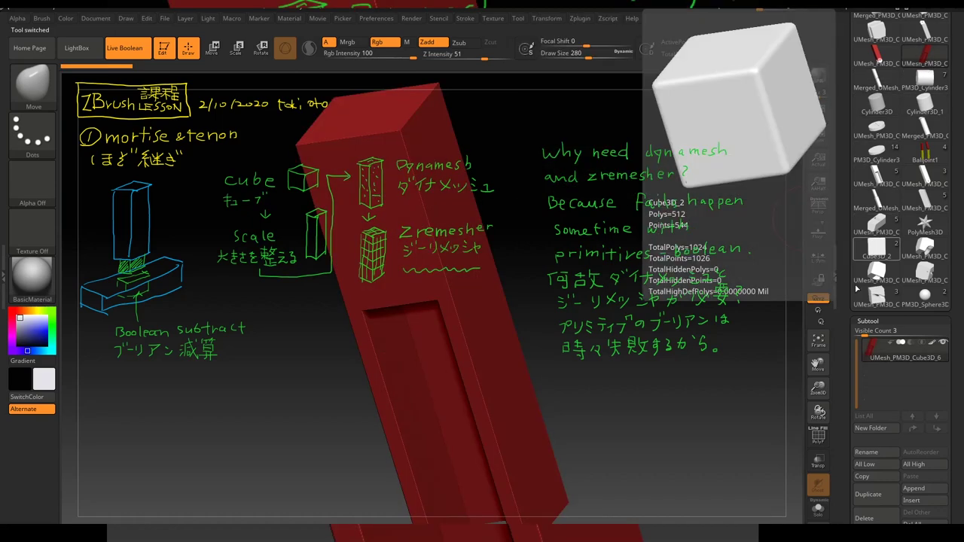
click(922, 52)
click(919, 40)
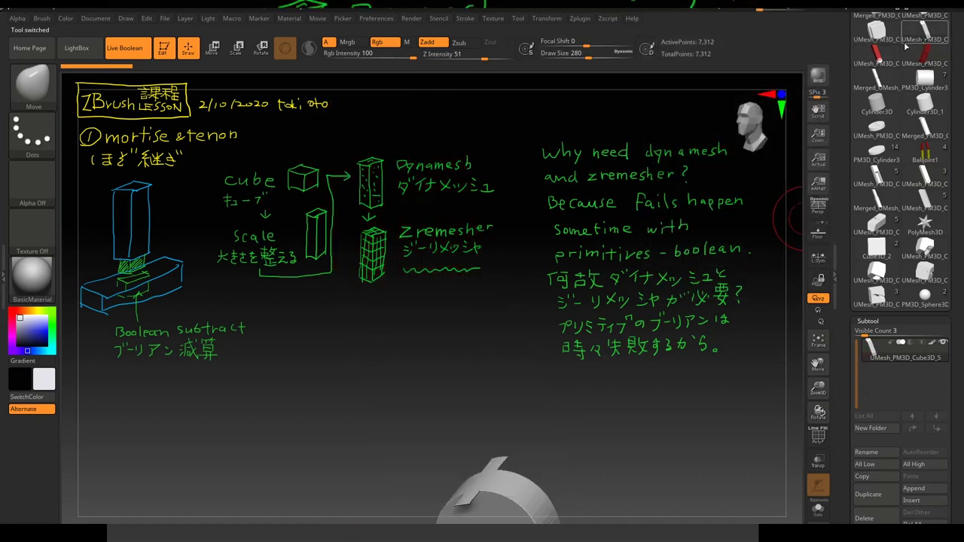
click(876, 202)
mouse_move(618, 379)
mouse_down()
mouse_move(624, 271)
mouse_move(600, 321)
mouse_move(542, 342)
mouse_up()
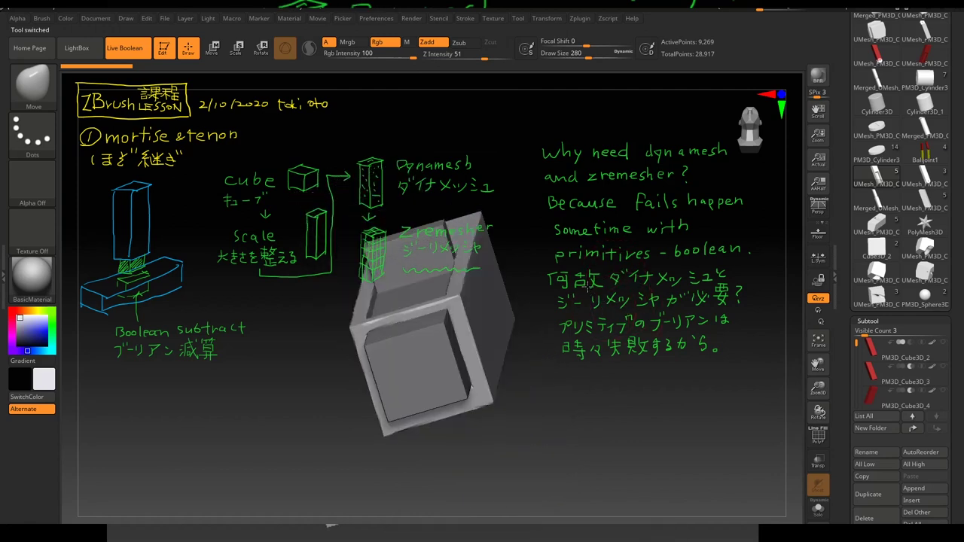
Step: Orbit the slotted joint from several angles, then solo the hollow box with the open slot
mouse_move(537, 387)
mouse_down()
mouse_move(538, 408)
mouse_move(503, 308)
mouse_move(568, 371)
mouse_up()
key(ctrl)
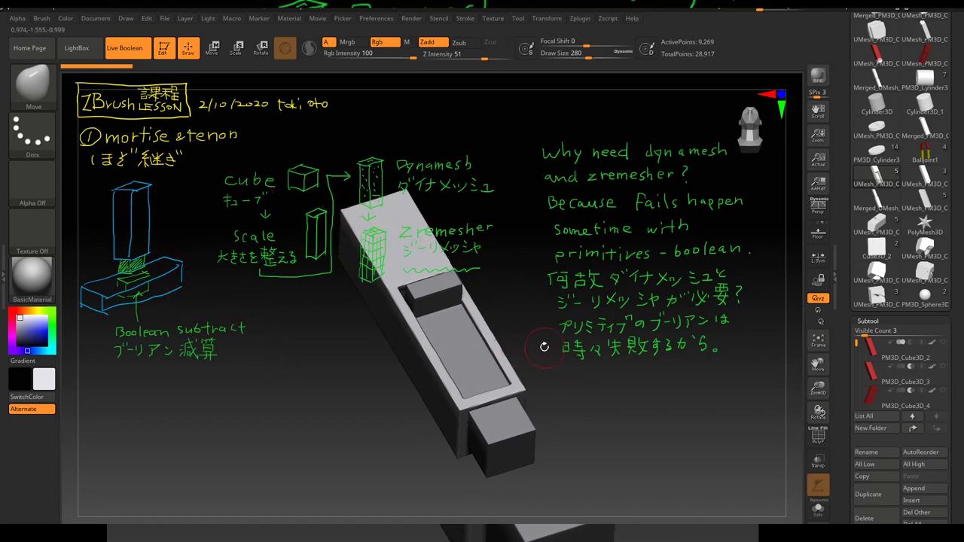
drag(527, 346, 588, 422)
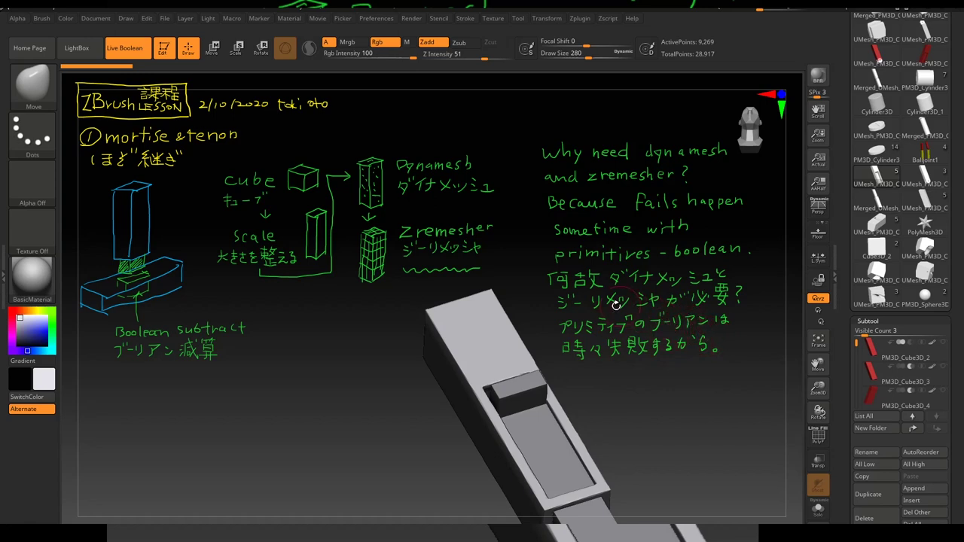
drag(531, 305, 503, 315)
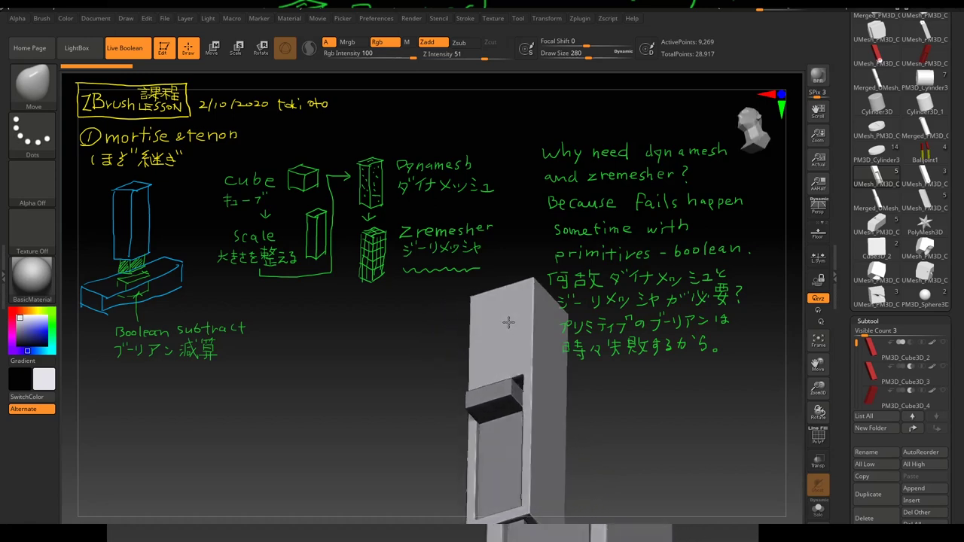
drag(541, 353, 551, 332)
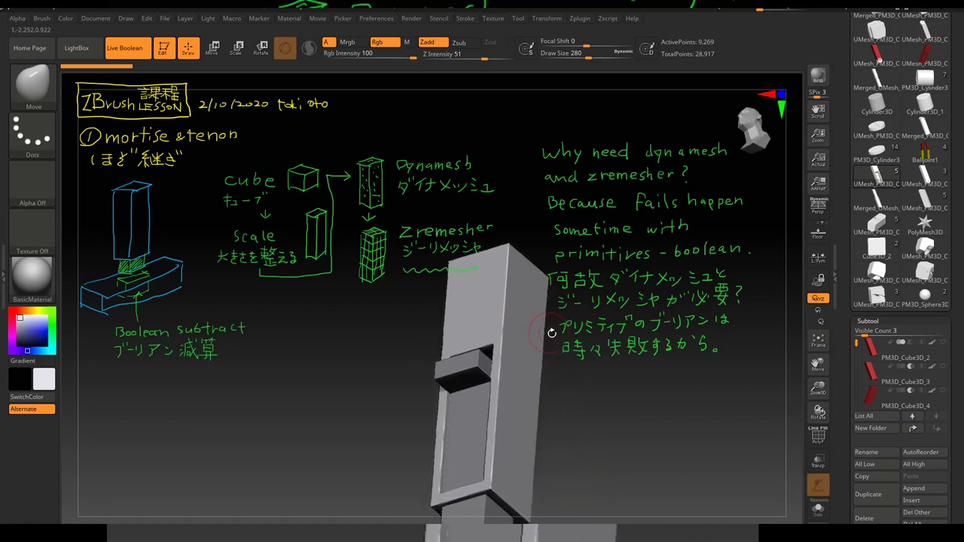
drag(550, 372, 577, 394)
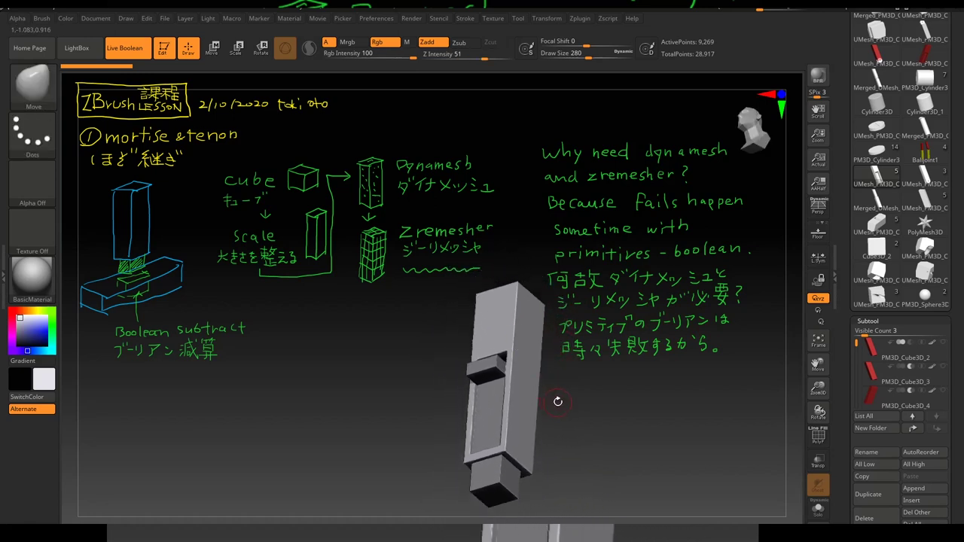
drag(578, 394, 602, 376)
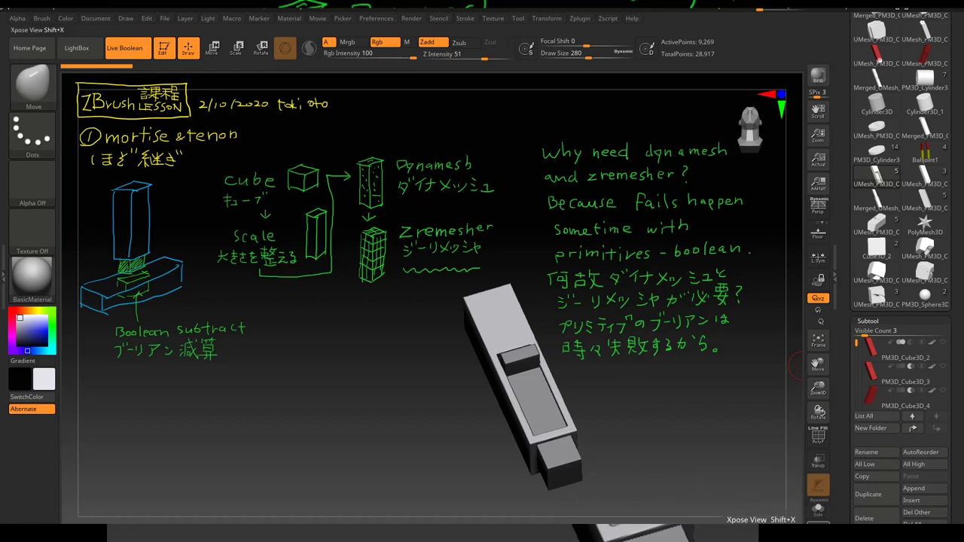
click(818, 509)
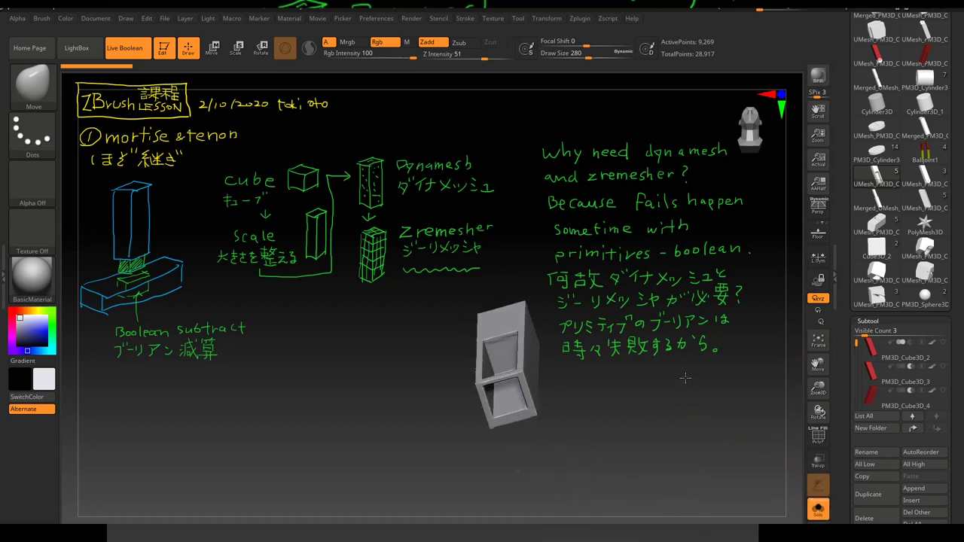
Step: Step through subtools PM3D_Cube3D_2, _3 and _4, then turn Solo off to show all pieces
click(918, 358)
click(910, 371)
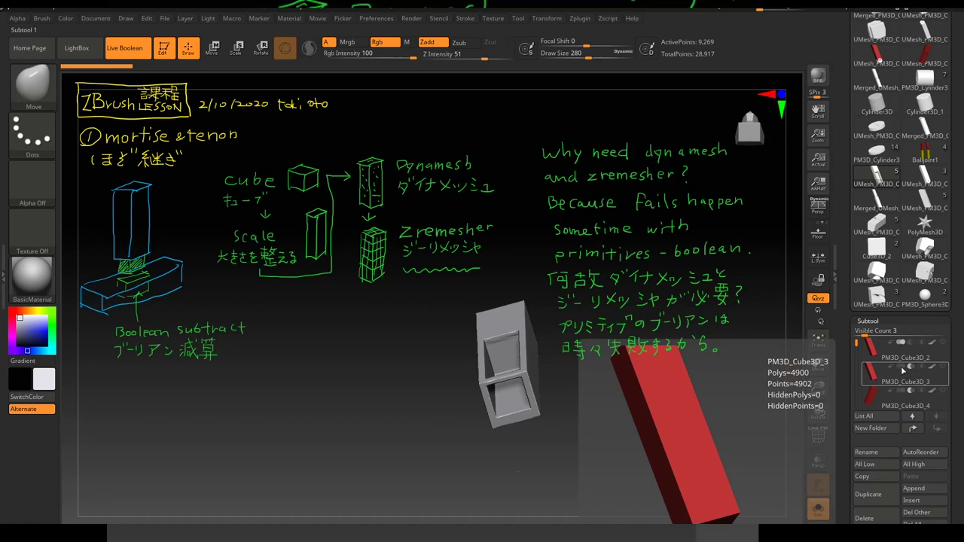
click(900, 392)
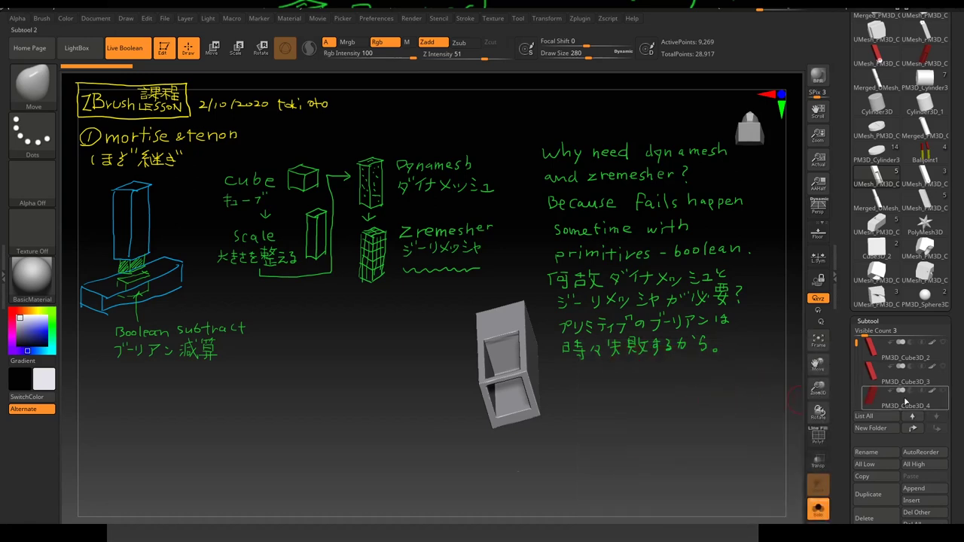
click(819, 506)
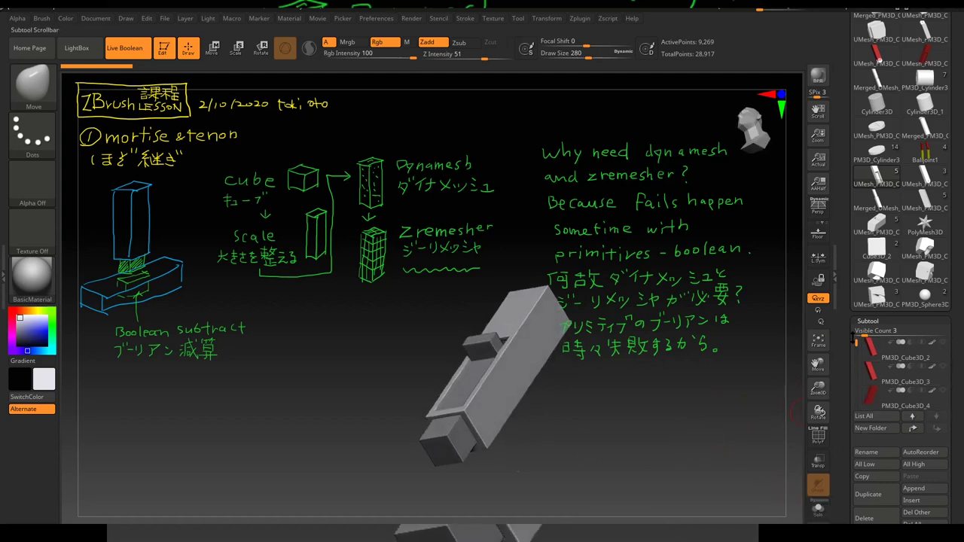
Step: Raise the Subtool Visible Count from 3 to 15 so every subtool is listed
drag(845, 316, 842, 226)
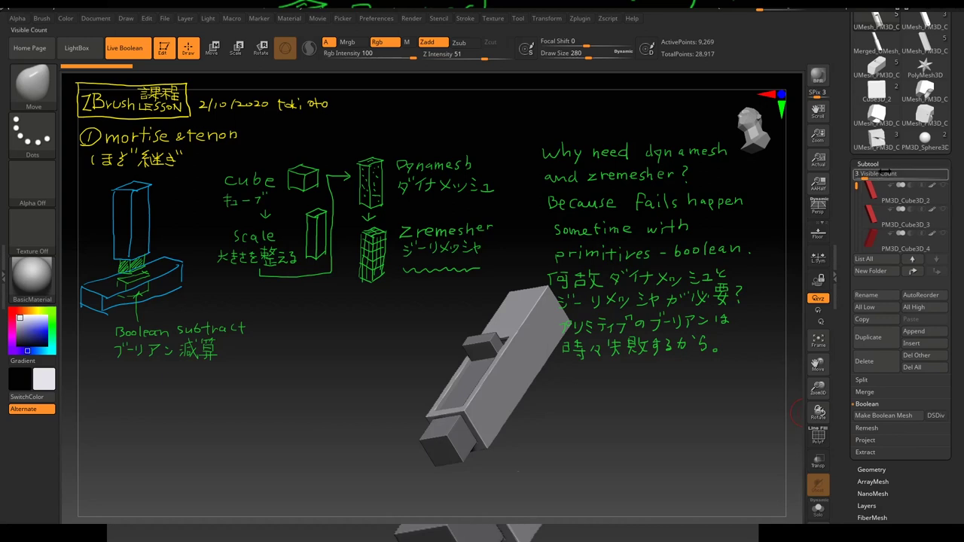
drag(863, 173, 910, 174)
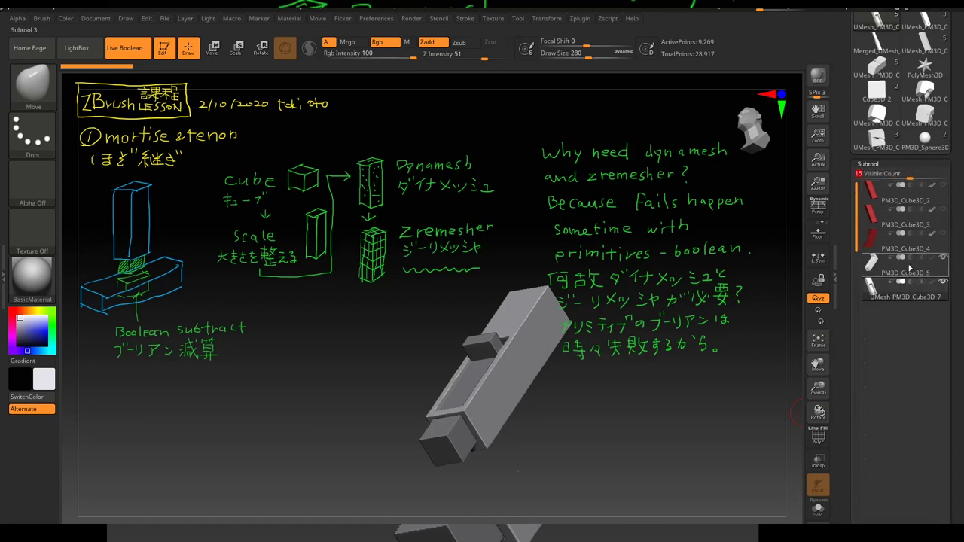
mouse_move(703, 348)
mouse_down()
mouse_move(678, 424)
mouse_move(783, 286)
mouse_up()
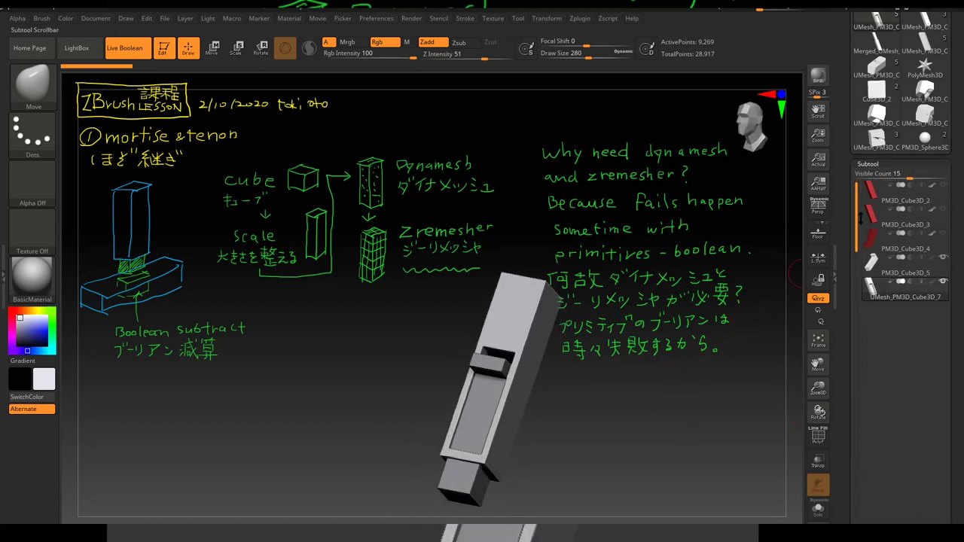
Step: Solo the red PM3D_Cube3D_2 block, then switch to the red PM3D_Cube3D_3 block
click(902, 207)
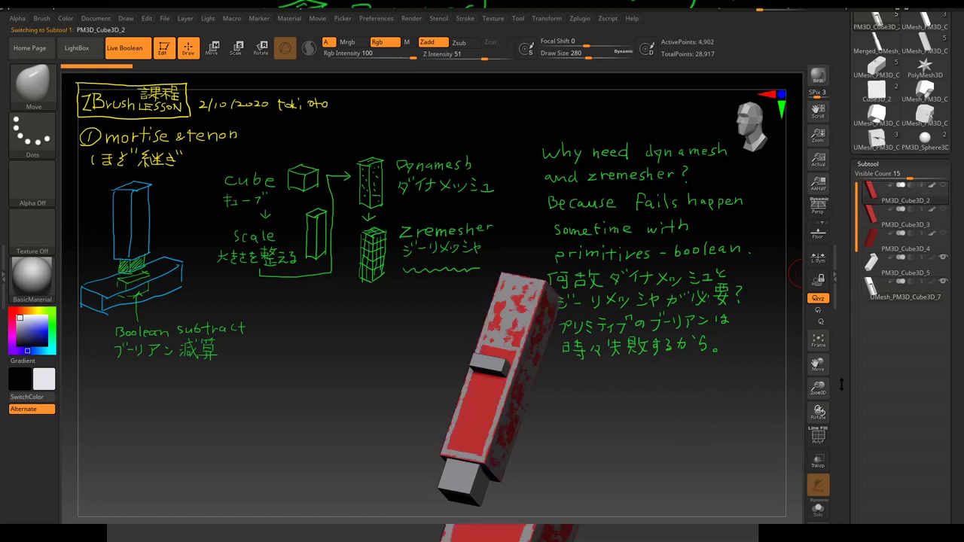
click(817, 510)
drag(707, 418, 712, 357)
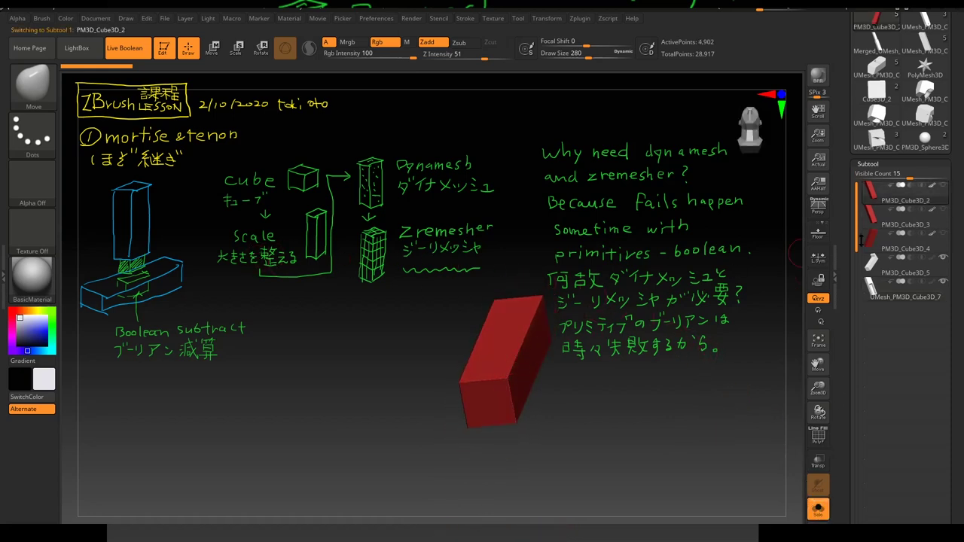
click(918, 224)
drag(636, 410, 625, 401)
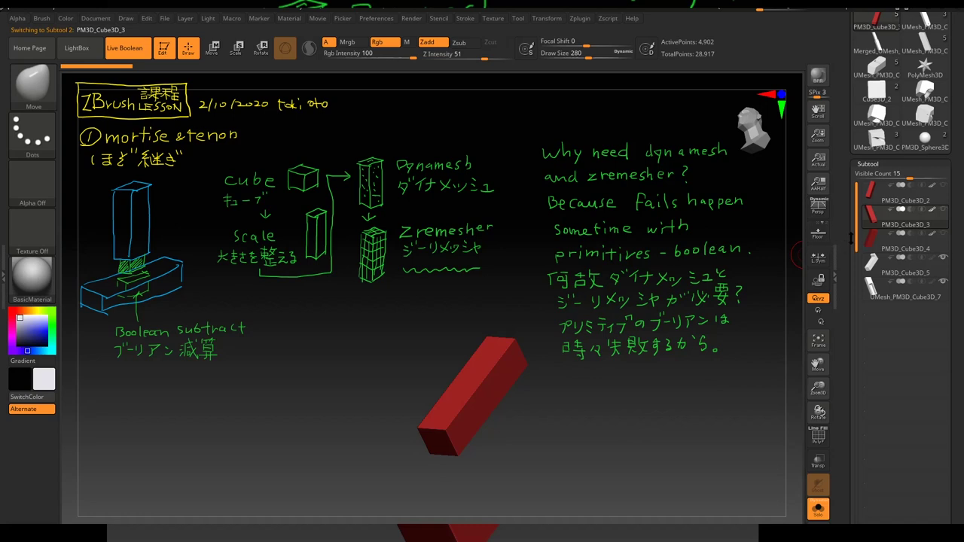
drag(844, 149, 851, 214)
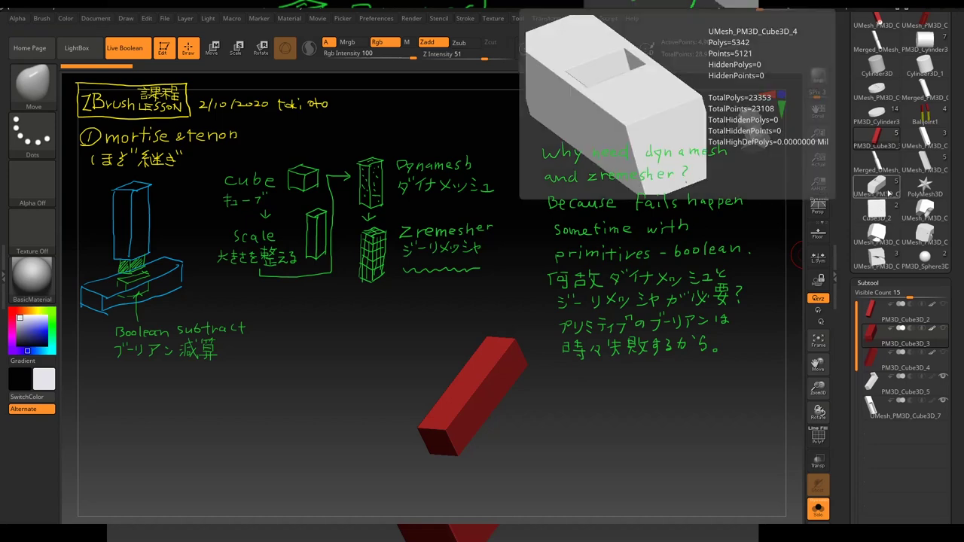
Step: Load another saved joint model and select PM3D_Cube3D_3, then UMesh_PM3D_Cube3D_4
click(889, 193)
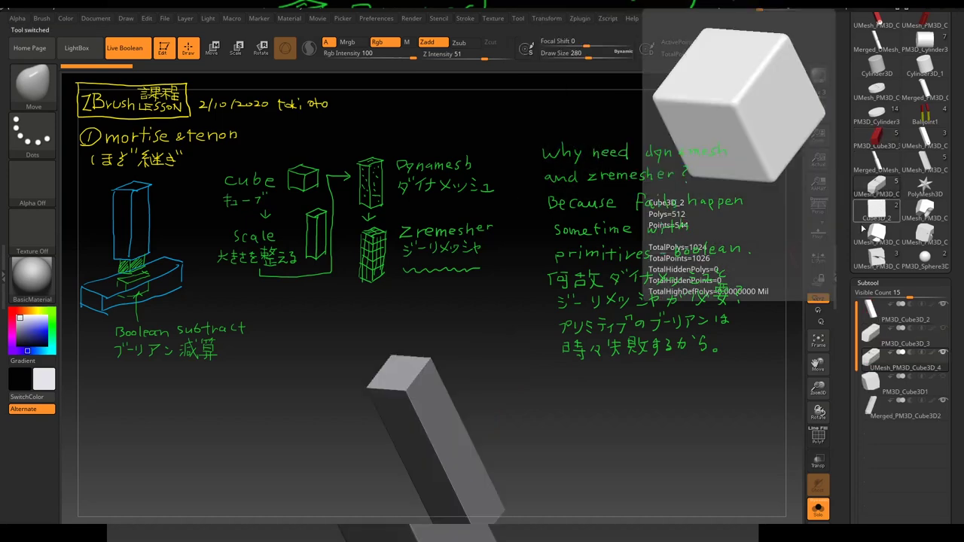
scroll(851, 361, down, 3)
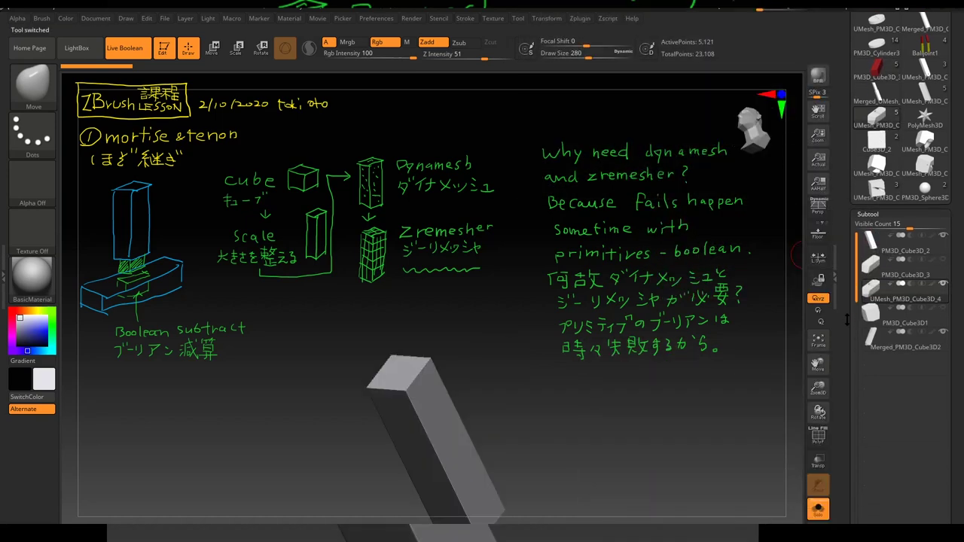
drag(686, 411, 794, 308)
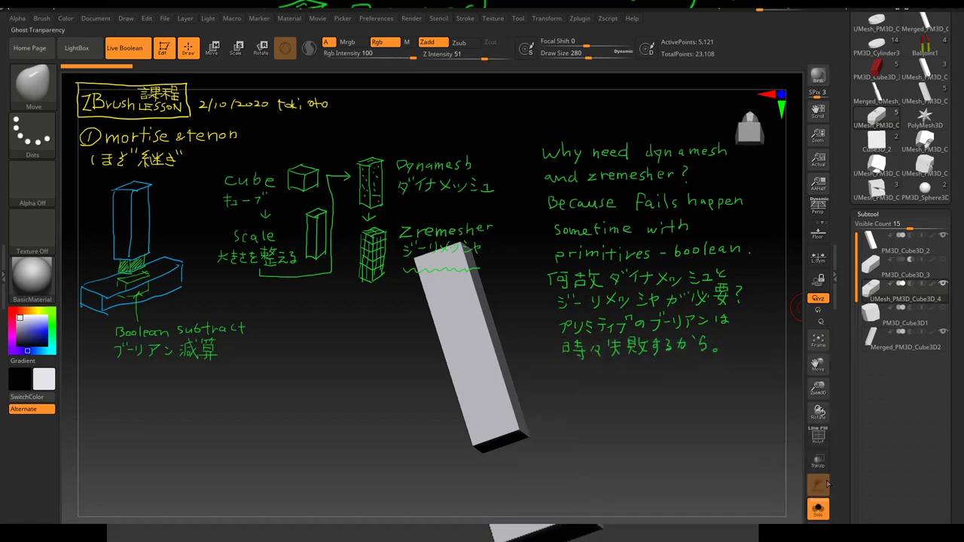
mouse_move(761, 467)
mouse_down()
mouse_move(725, 414)
mouse_move(680, 417)
mouse_move(622, 381)
mouse_move(589, 426)
mouse_move(677, 377)
mouse_up()
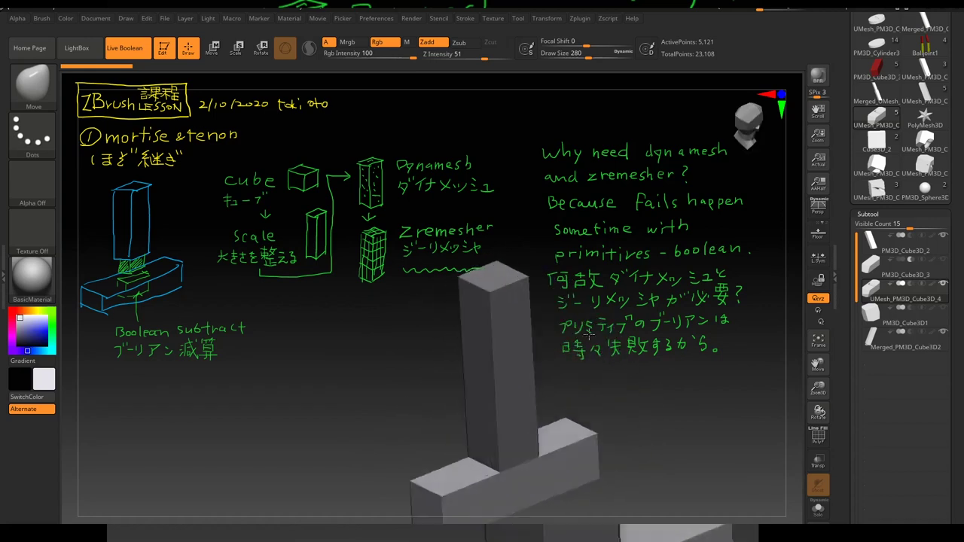
click(915, 261)
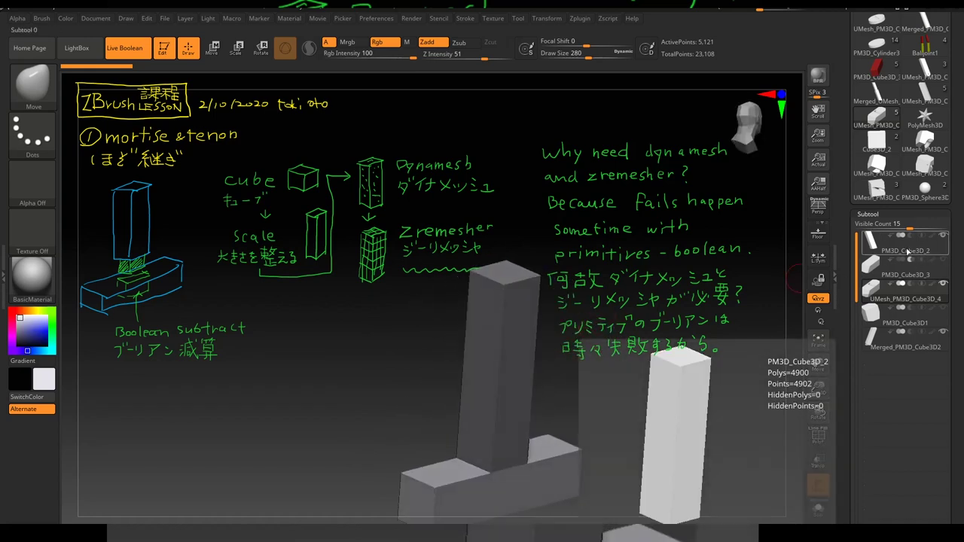
click(911, 286)
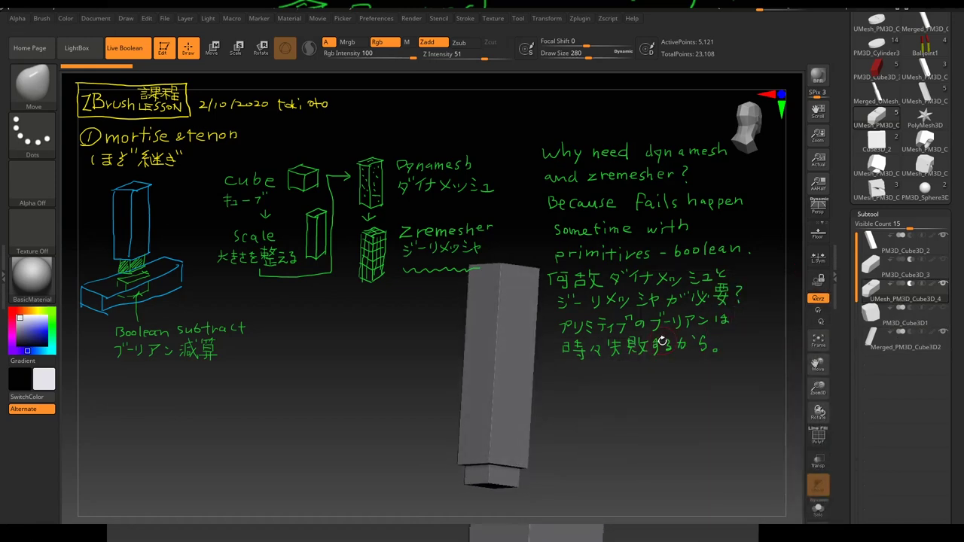
Step: Solo the tall PM3D_Cube3D_2 block to inspect it, then select UMesh_PM3D_Cube3D_4
drag(676, 346, 607, 381)
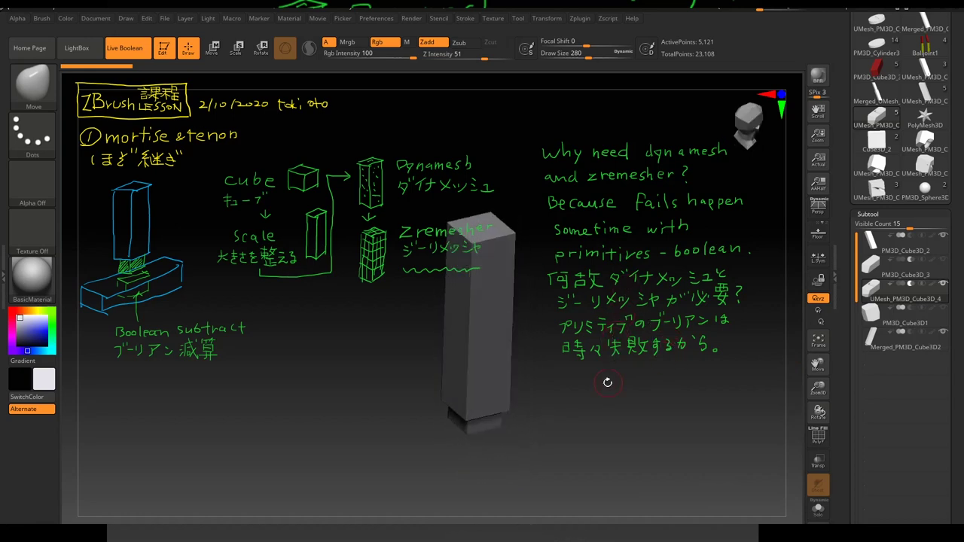
click(948, 250)
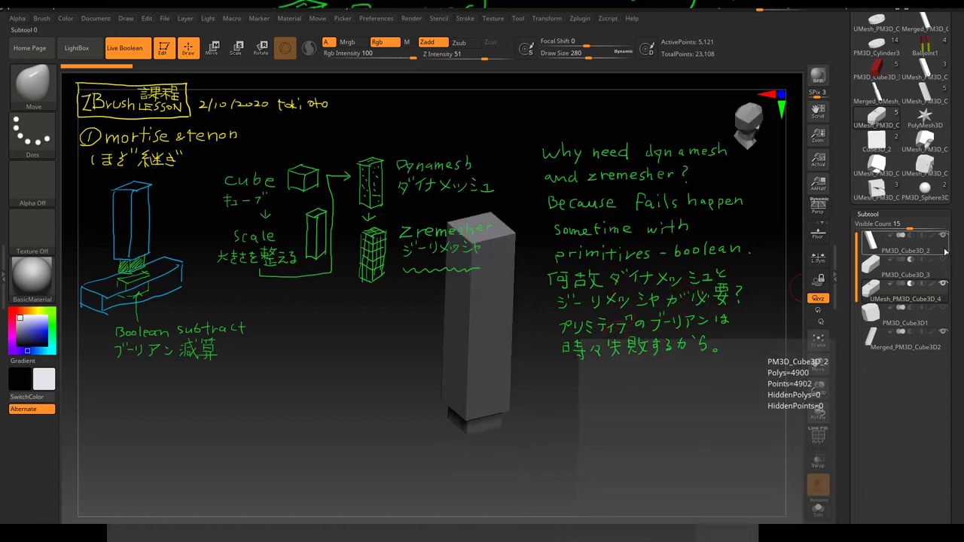
click(818, 509)
drag(655, 420, 638, 321)
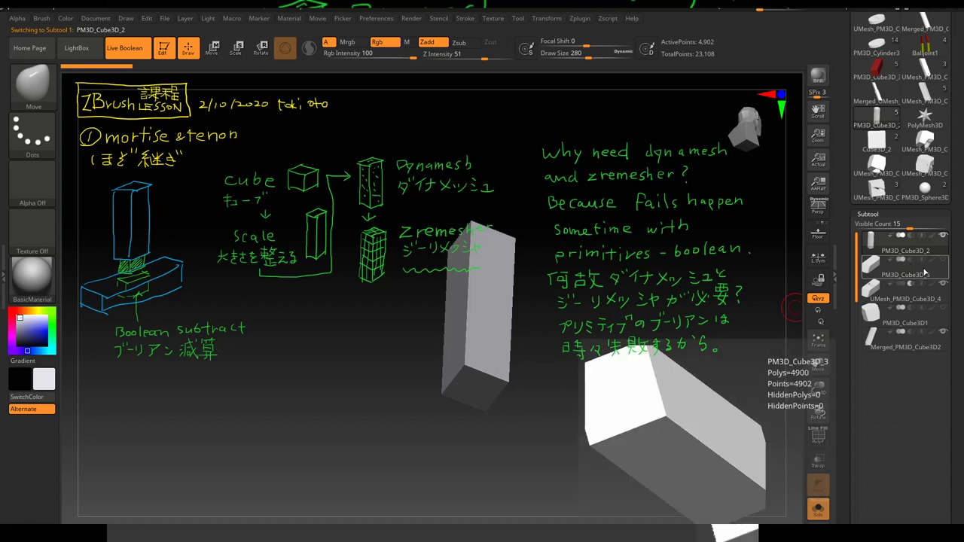
drag(643, 416, 645, 472)
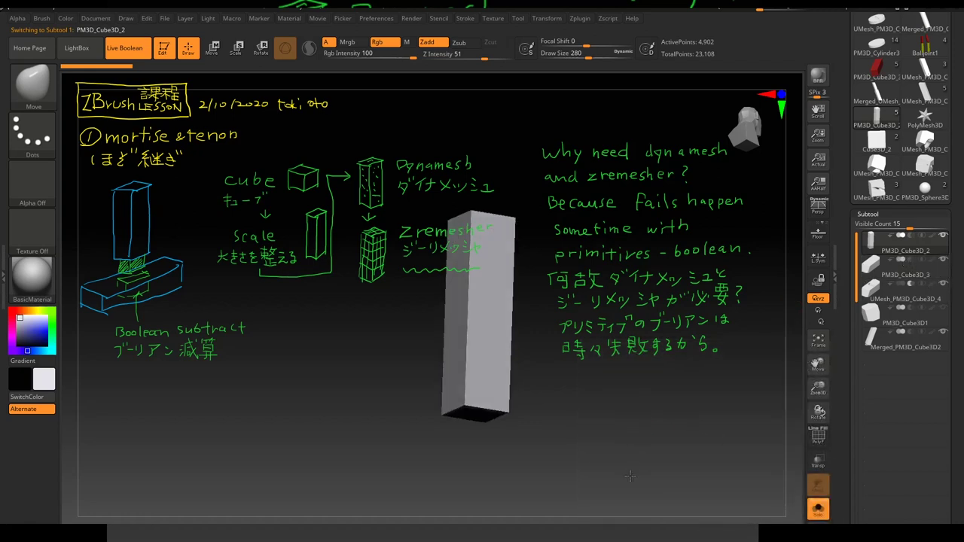
click(896, 300)
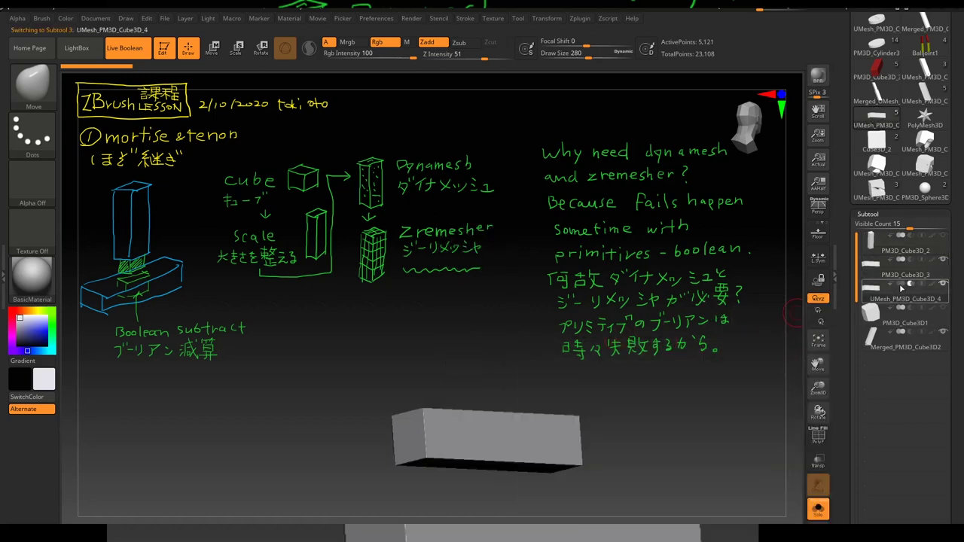
Step: Inspect the mortised base block and cycle through subtools, ending on PM3D_Cube3D_3
drag(521, 339, 507, 399)
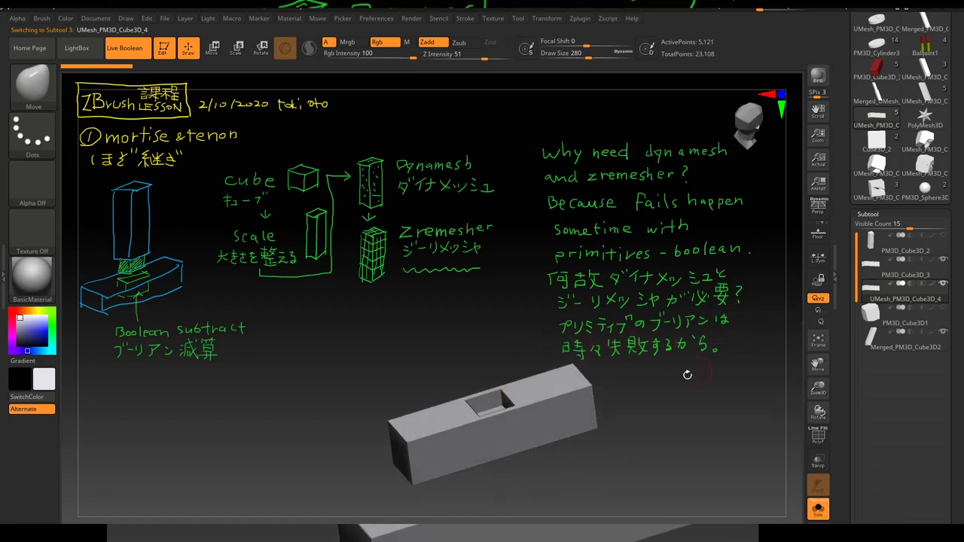
drag(686, 374, 723, 361)
click(902, 344)
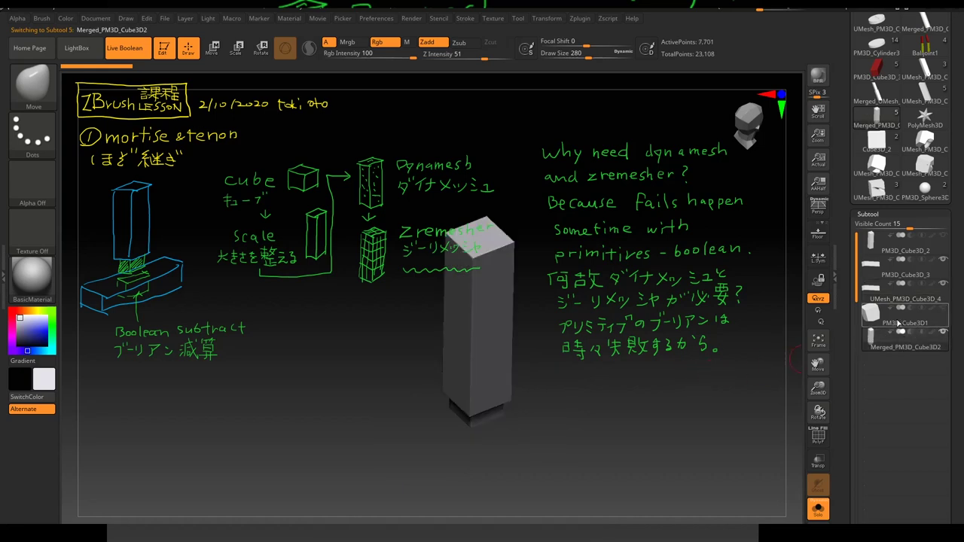
click(900, 320)
click(900, 277)
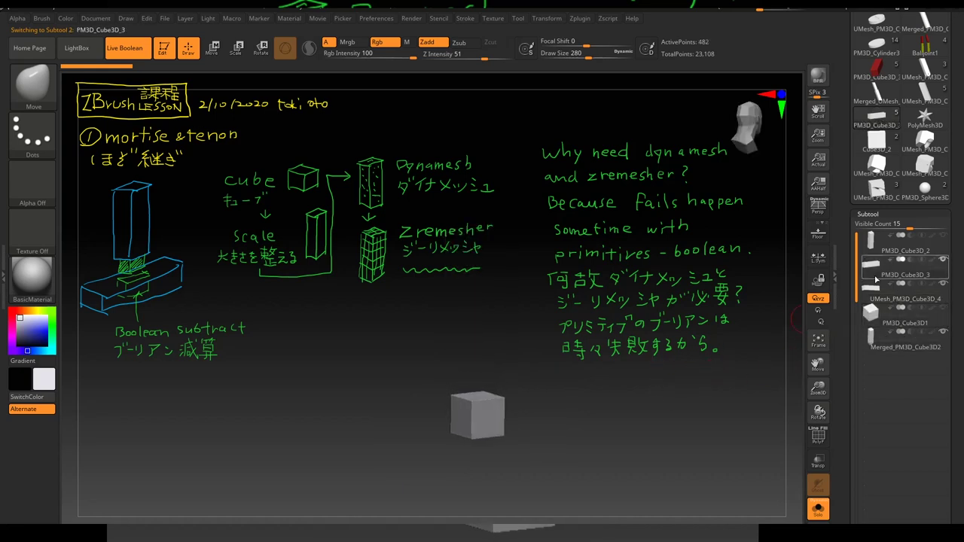
click(903, 251)
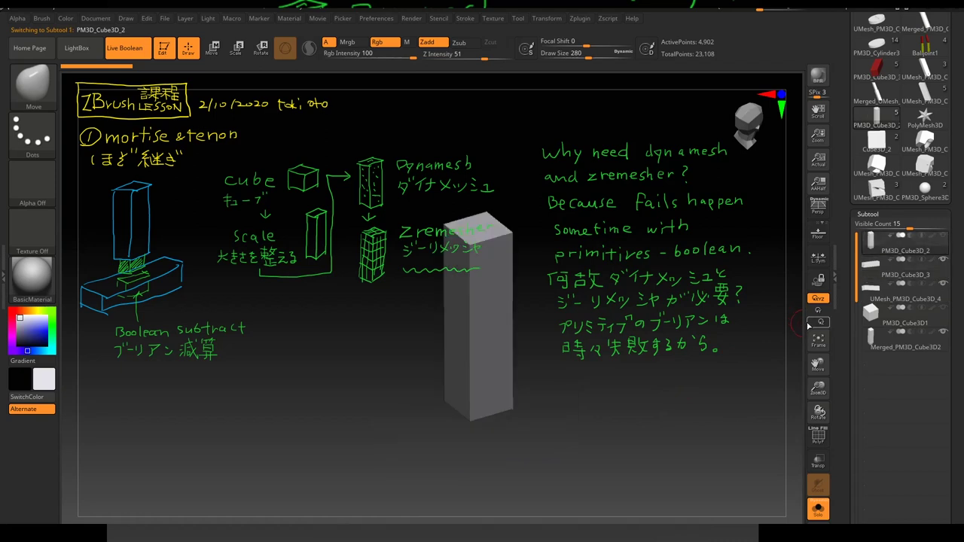
click(903, 276)
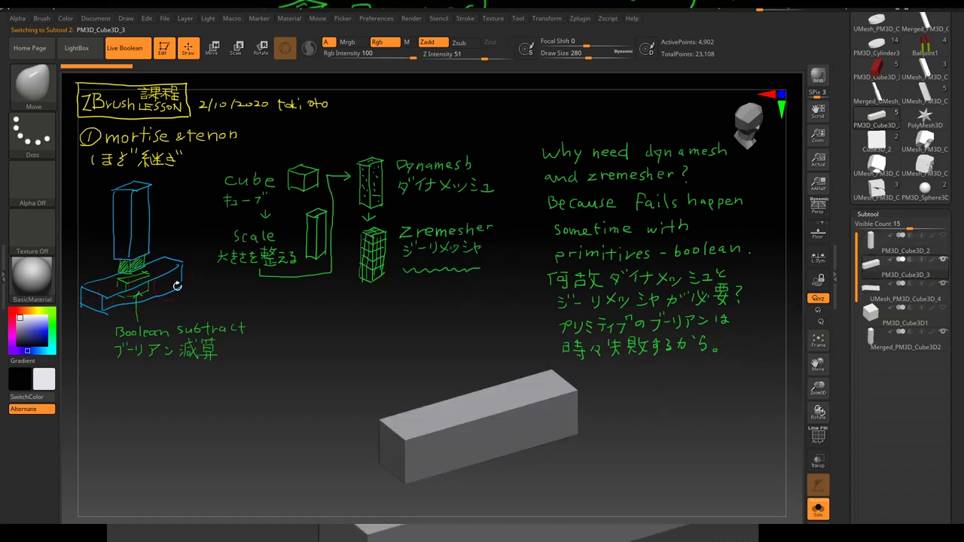
Step: Select UMesh_PM3D_Cube3D_4, then PM3D_Cube3D_3, and hide the tall Merged_PM3D_Cube3D2 block
drag(576, 364, 509, 326)
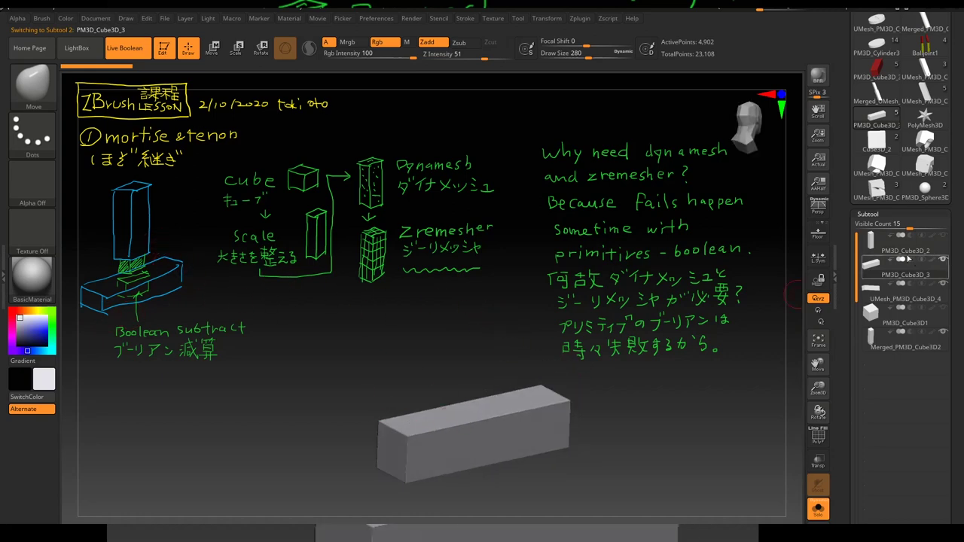
click(901, 299)
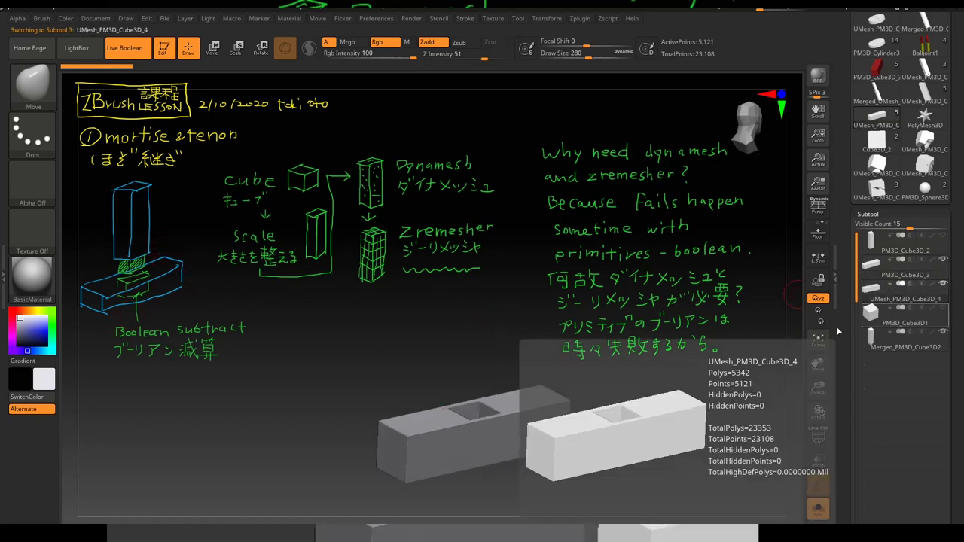
drag(650, 425, 488, 410)
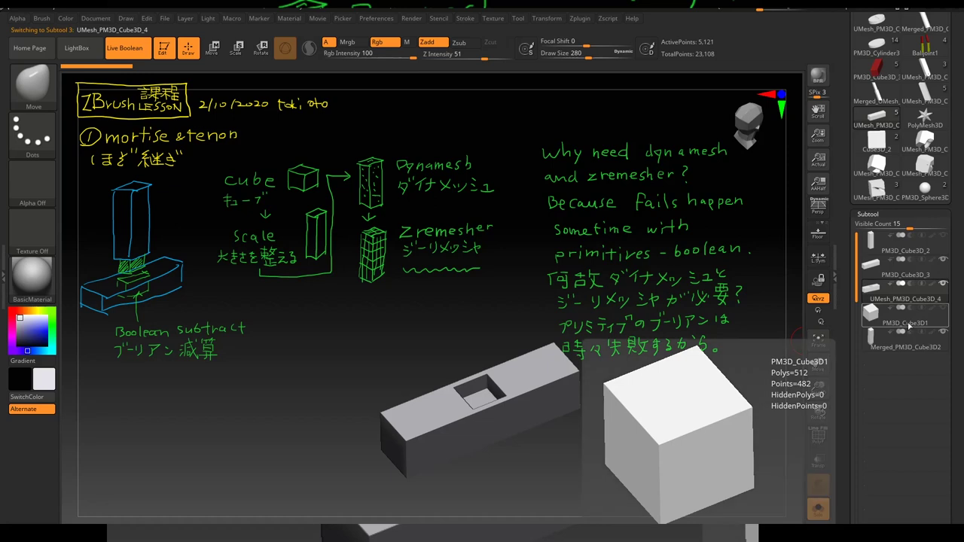
drag(667, 383, 659, 391)
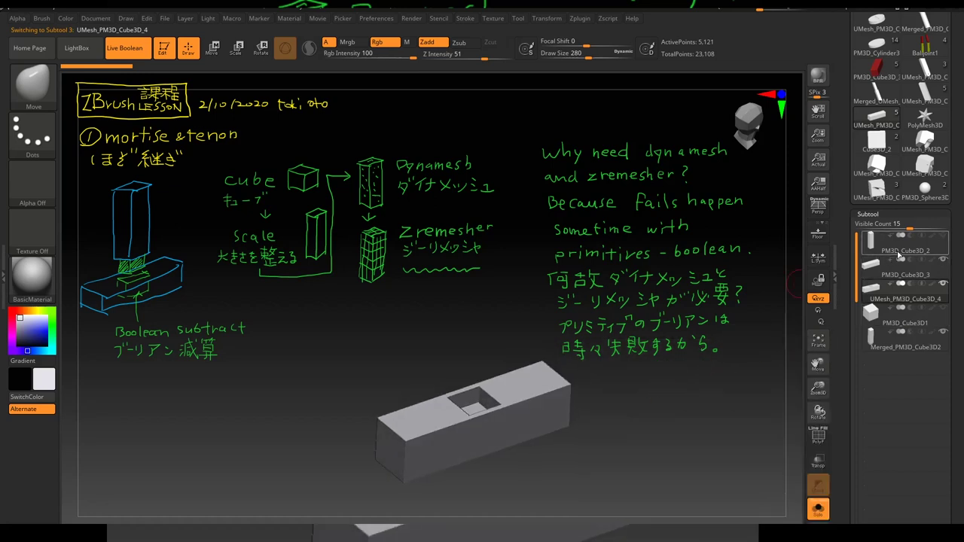
mouse_move(904, 316)
click(901, 274)
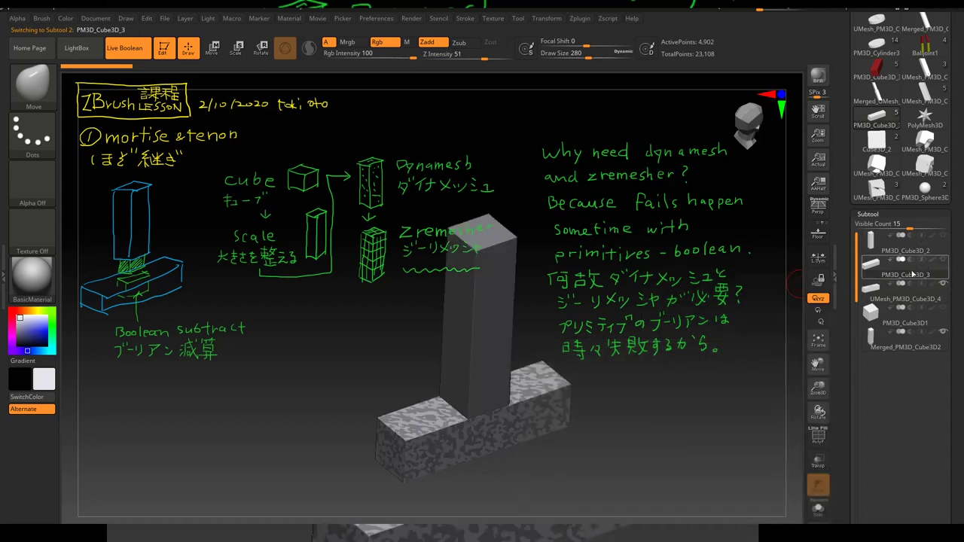
click(943, 332)
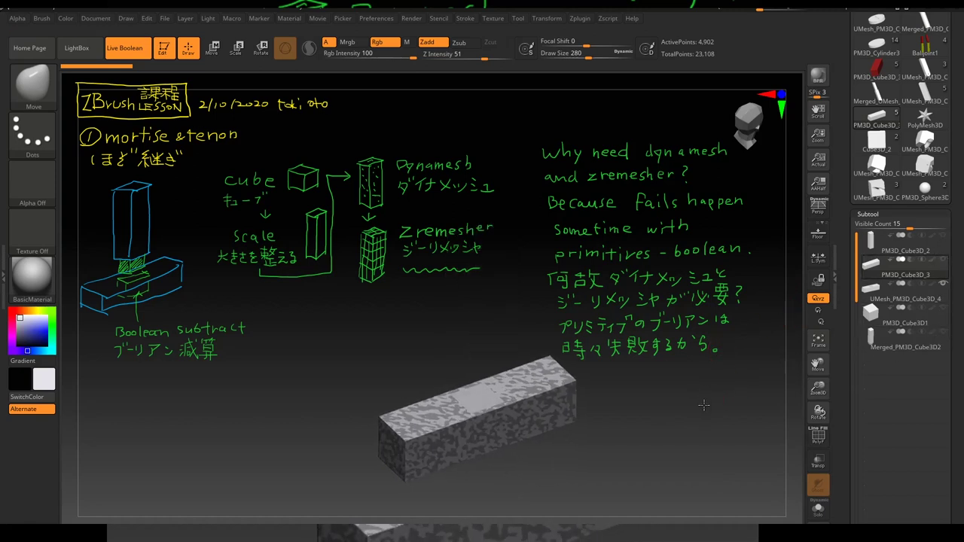
mouse_move(904, 294)
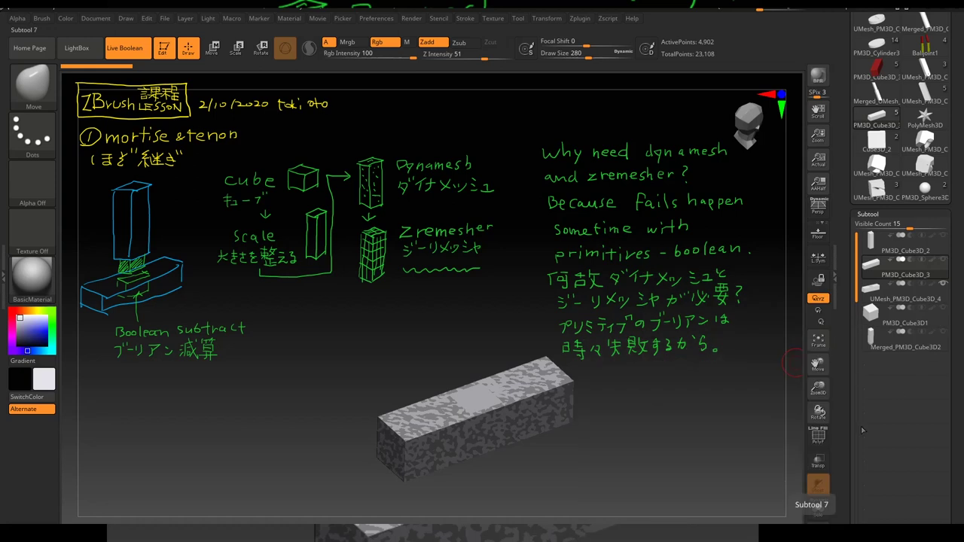
Step: Show the small PM3D_Cube3D1 cube and set it to Subtract, cutting a hole into the block
click(910, 322)
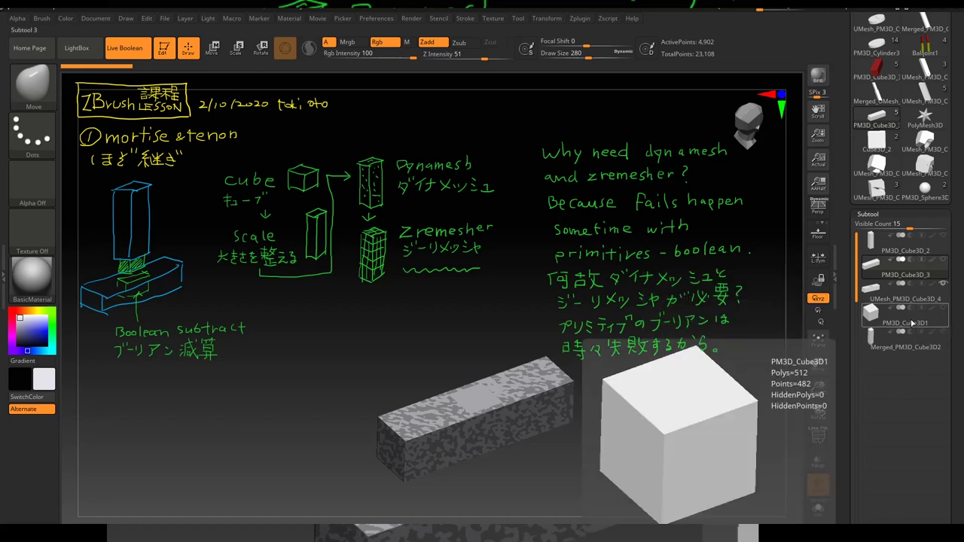
click(943, 309)
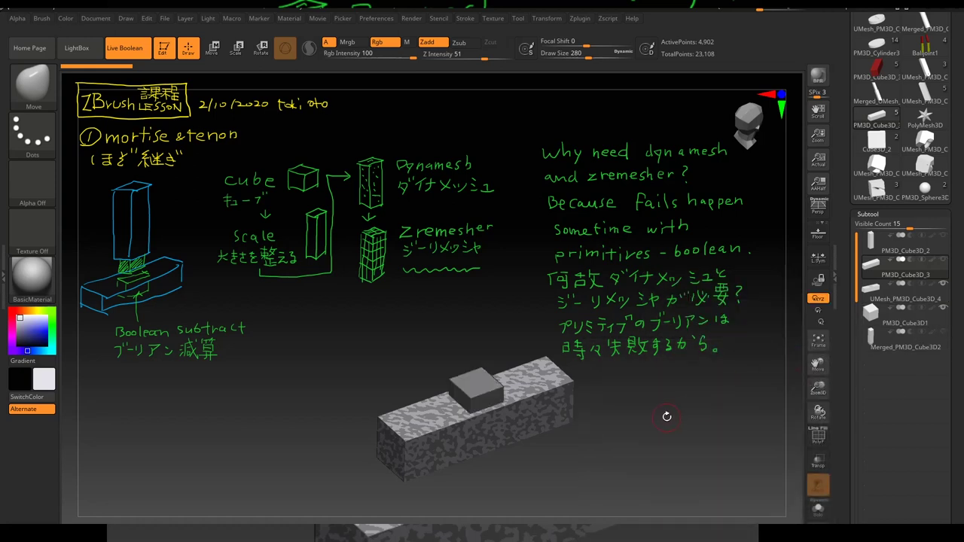
drag(667, 417, 595, 396)
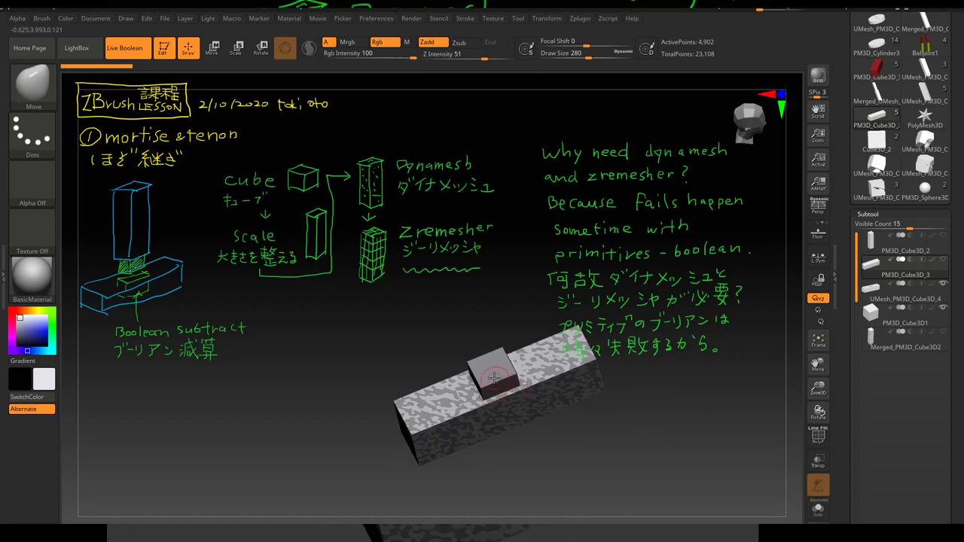
click(912, 314)
drag(662, 421, 595, 376)
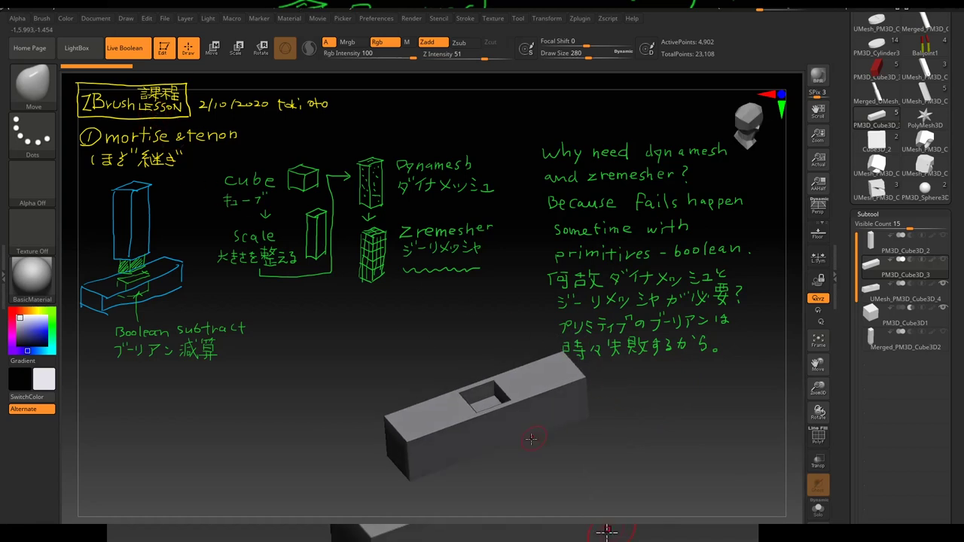
Step: Compare the plain flat block with the mortised UMesh_PM3D_Cube3D_4, then select tall PM3D_Cube3D_2
scroll(862, 350, down, 5)
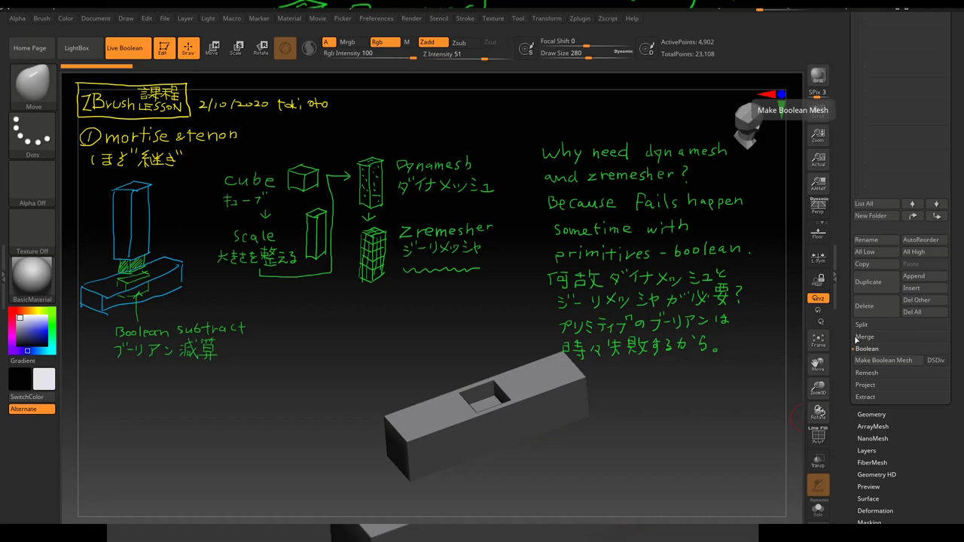
scroll(889, 339, up, 5)
scroll(889, 339, up, 5)
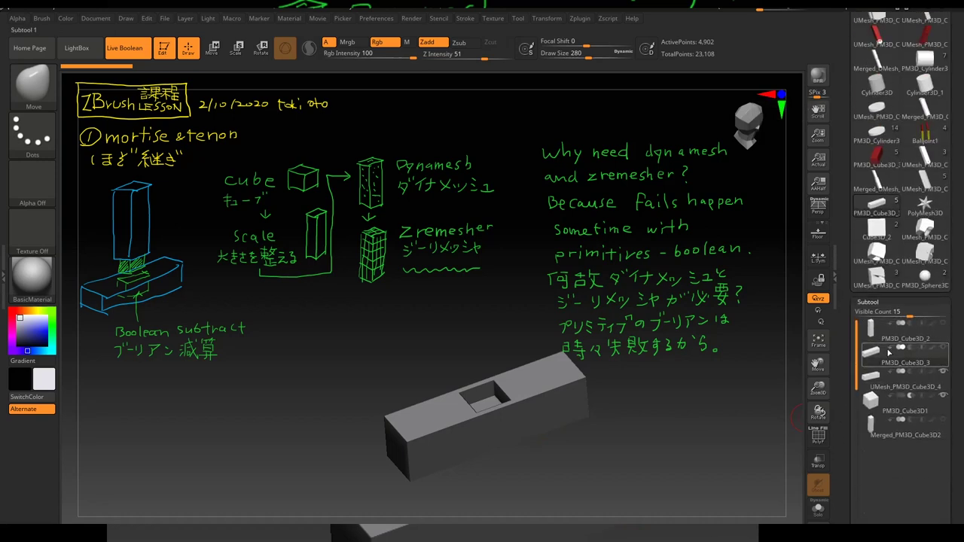
mouse_move(904, 380)
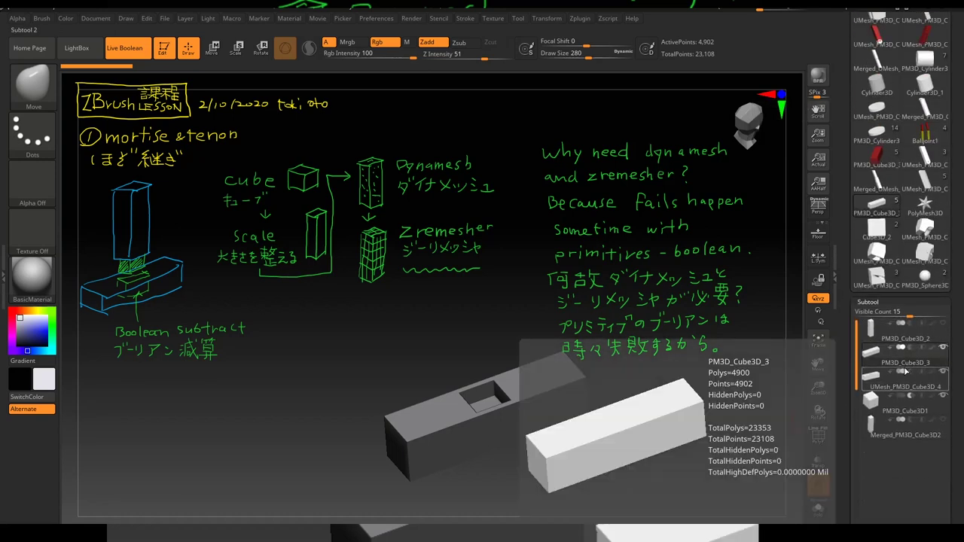
click(930, 385)
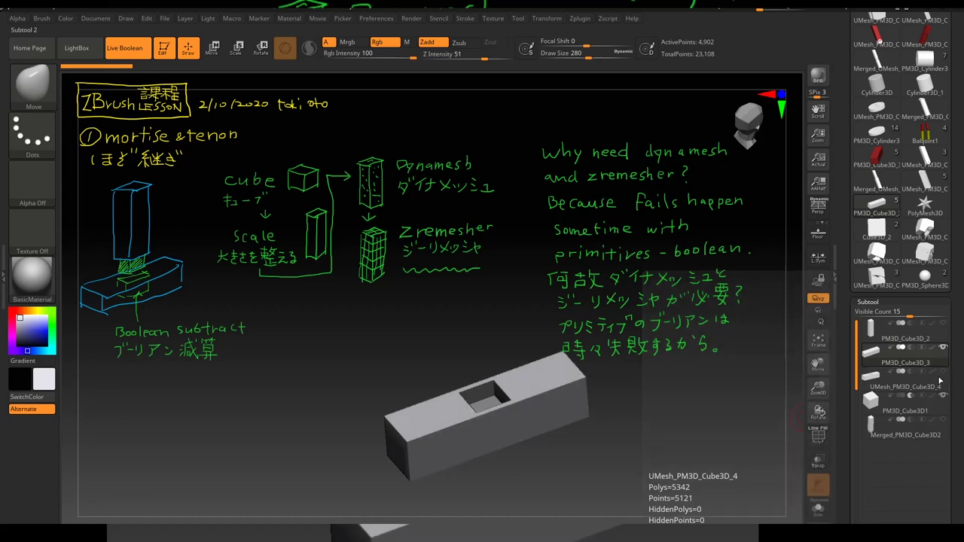
click(902, 383)
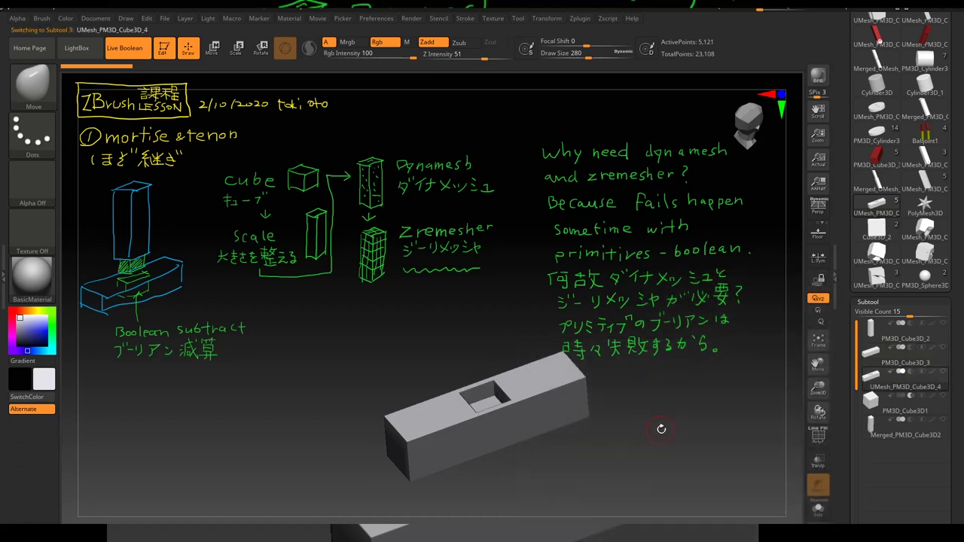
drag(660, 426, 762, 411)
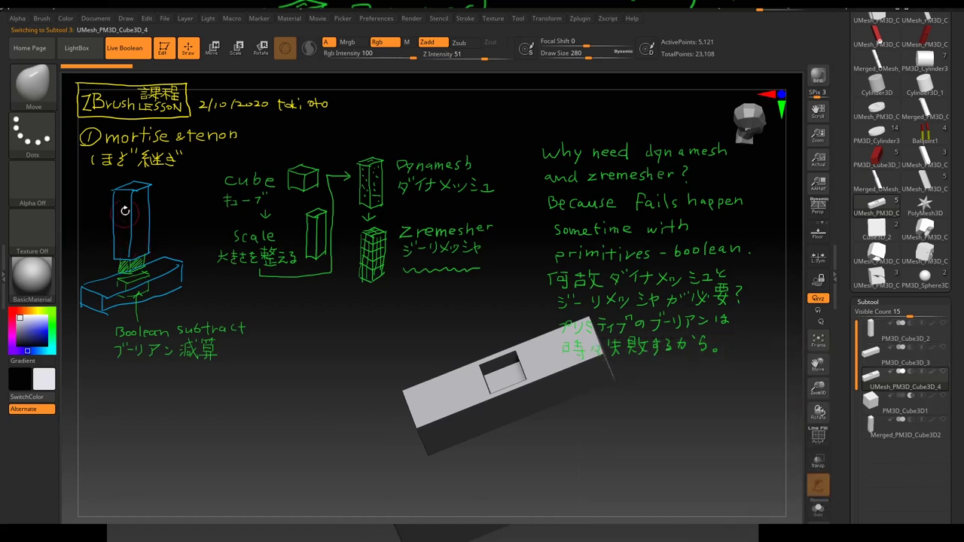
click(903, 336)
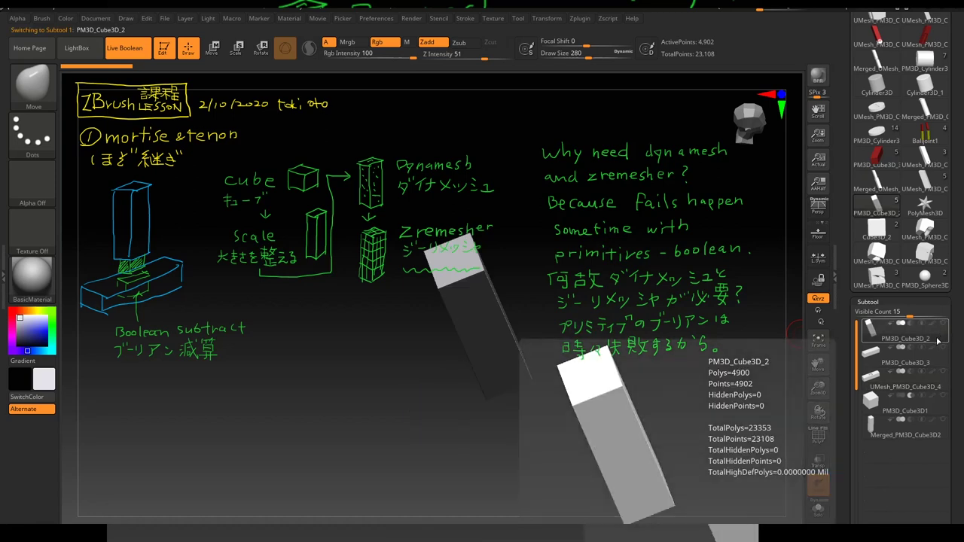
Step: Hide the tall box to reveal the cube and turn off Live Boolean
mouse_move(558, 398)
mouse_down()
mouse_move(572, 312)
mouse_move(651, 337)
mouse_up()
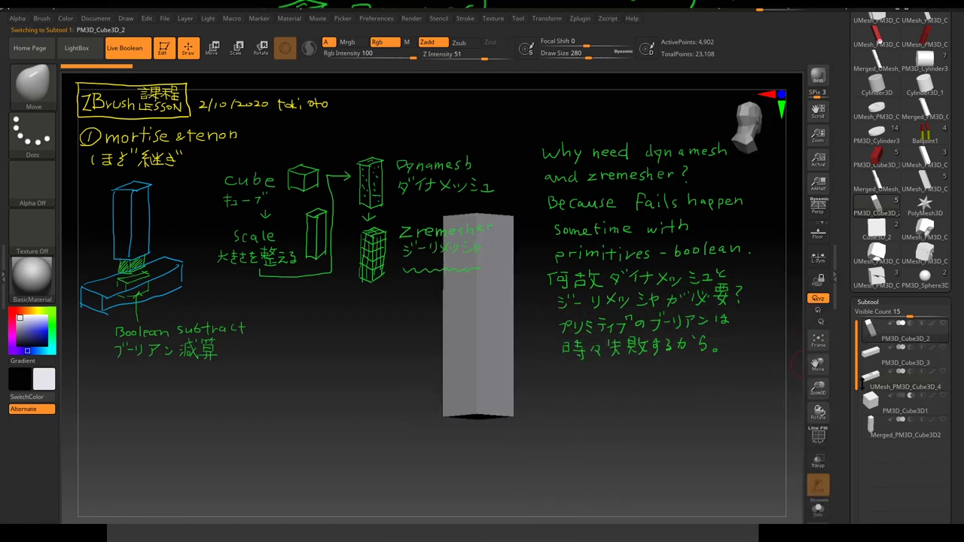
click(942, 399)
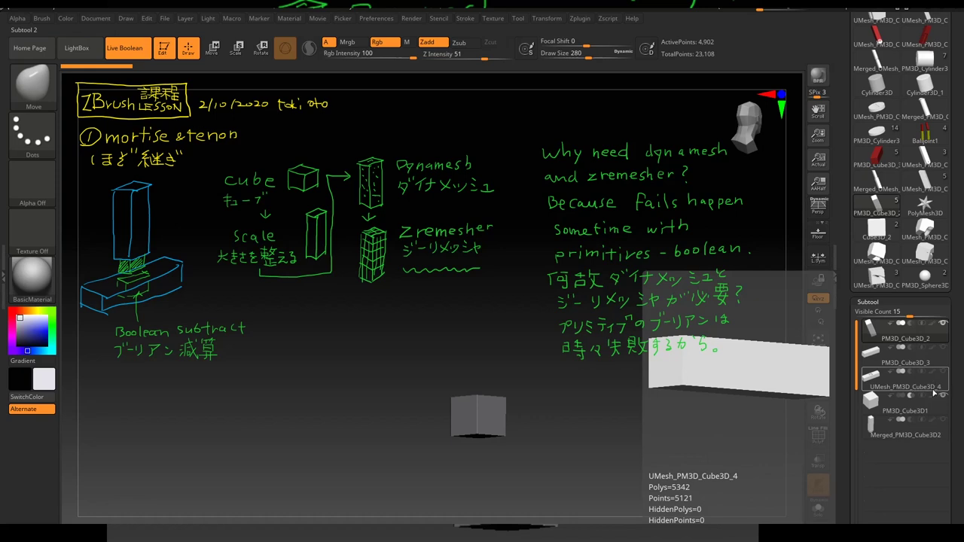
drag(647, 422, 656, 424)
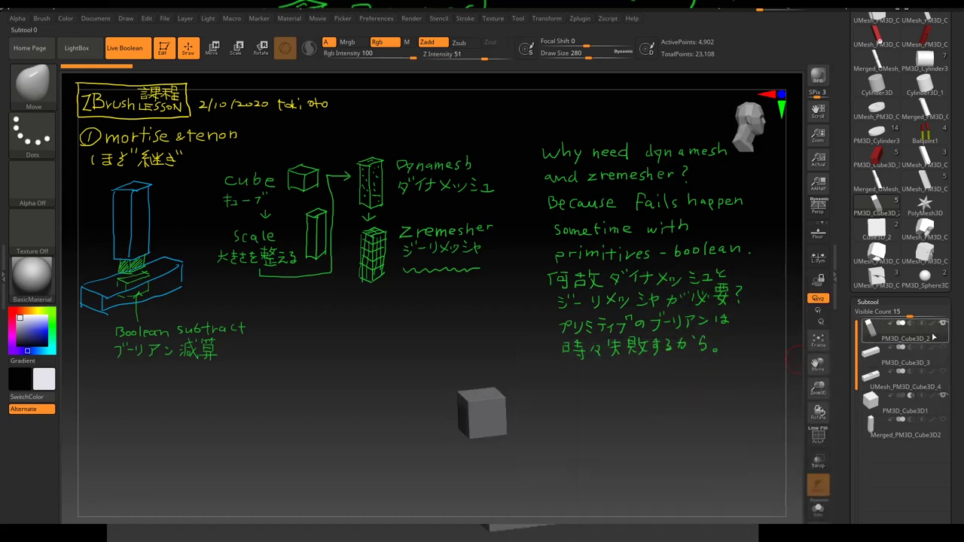
click(124, 47)
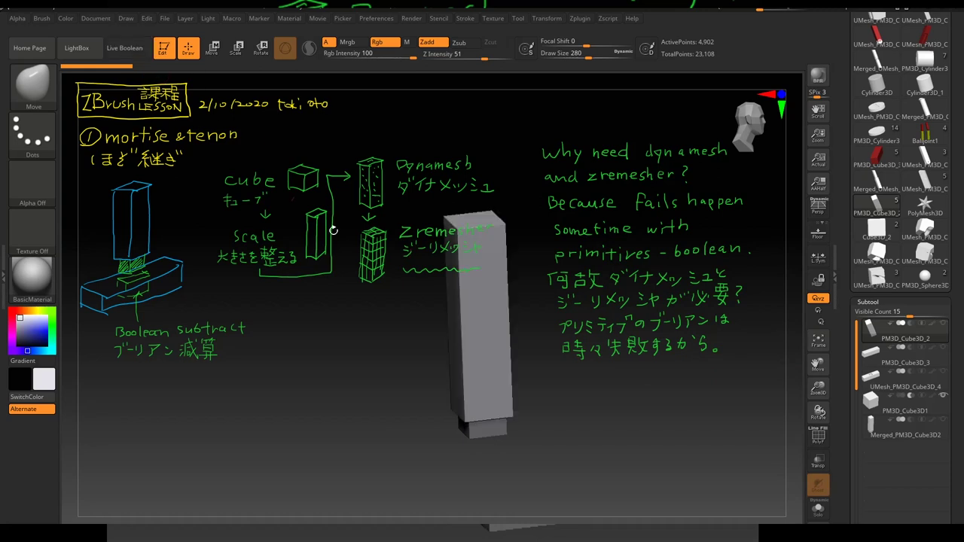
Step: Enable PolyF to show the polygon grid and select the small PM3D_Cube3D1 cube
drag(599, 433, 594, 387)
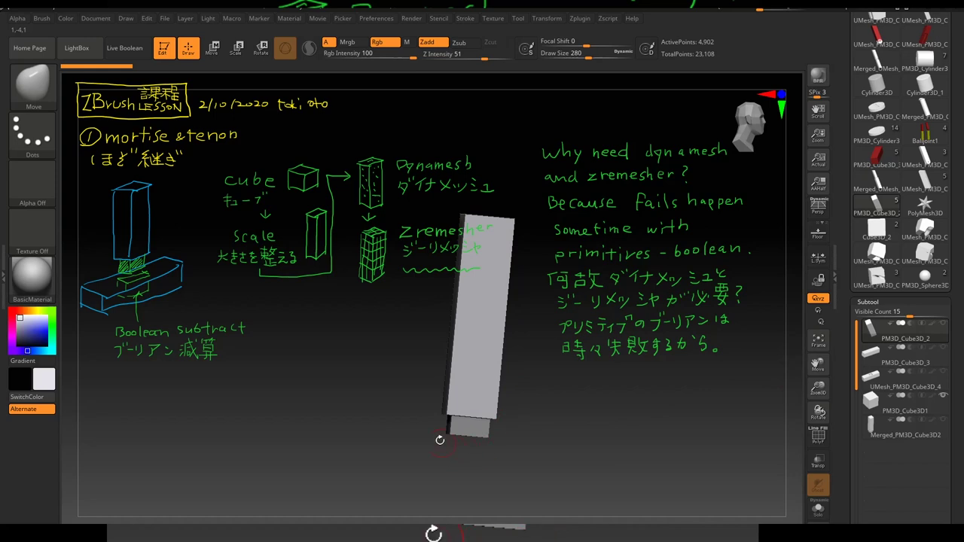
drag(516, 418, 849, 427)
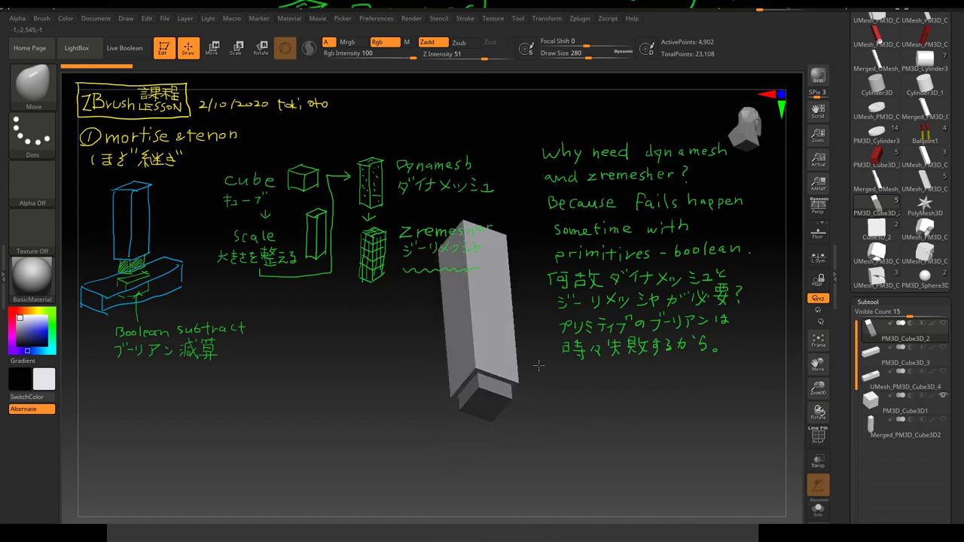
click(818, 442)
mouse_move(635, 400)
mouse_down()
mouse_move(571, 371)
mouse_move(536, 426)
mouse_up()
click(896, 407)
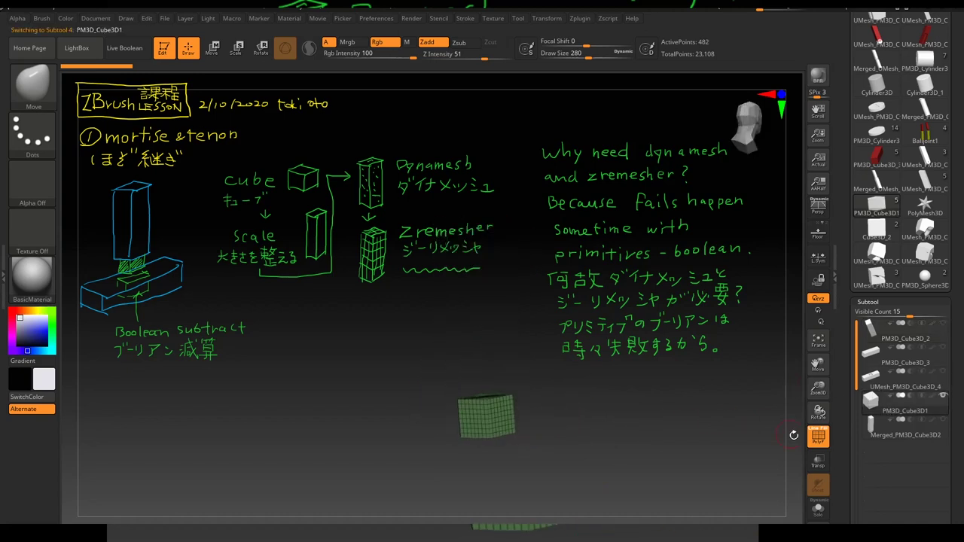
Step: Reselect the tall PM3D_Cube3D_2 block and orbit to inspect its polygon grid
click(939, 341)
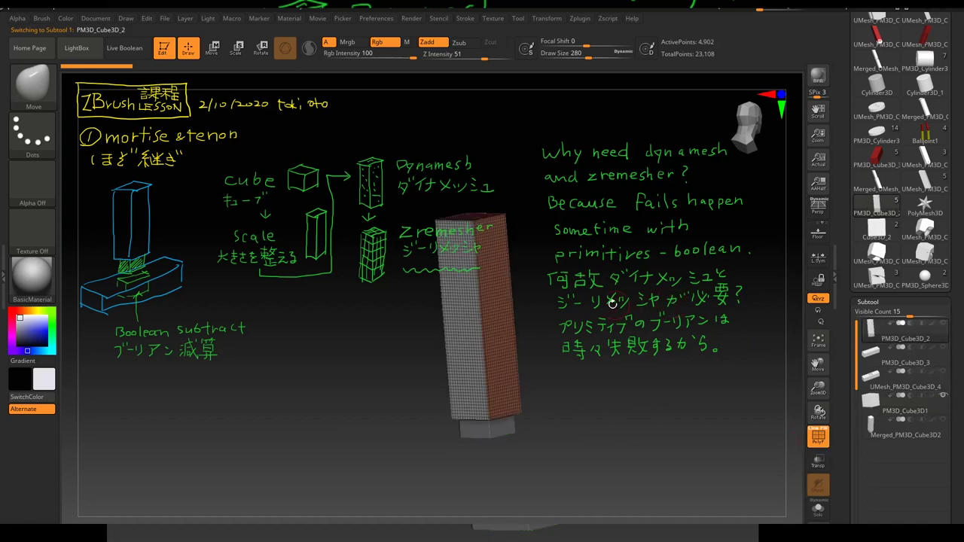
mouse_move(670, 413)
mouse_down()
mouse_move(667, 400)
mouse_move(486, 367)
mouse_up()
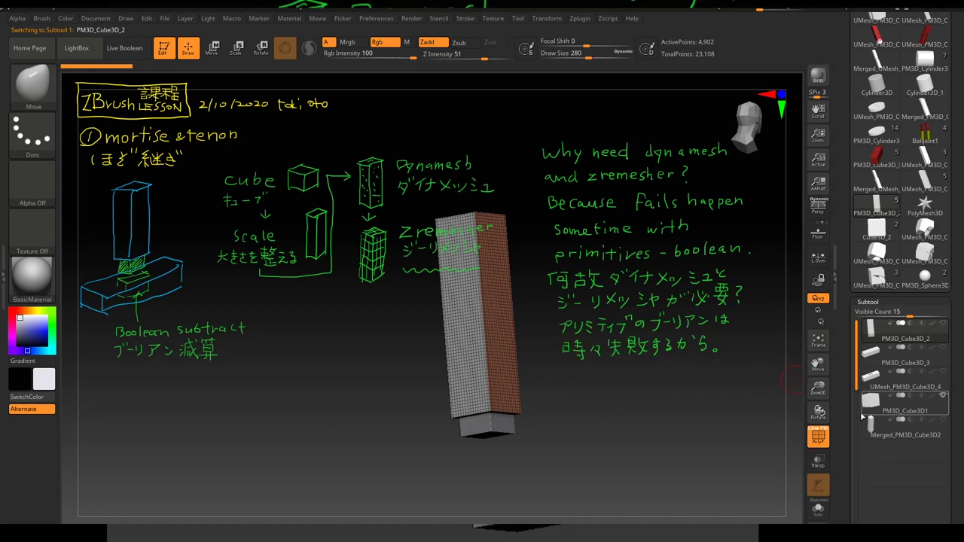
scroll(844, 421, down, 5)
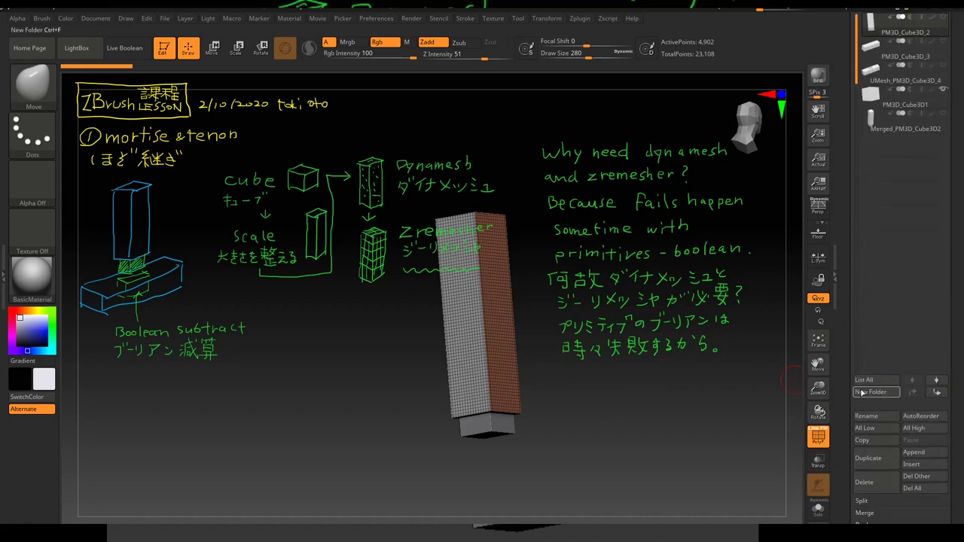
Step: Expand the Subtool Merge options and apply MergeVisible, orbiting to check the box
scroll(844, 430, down, 1)
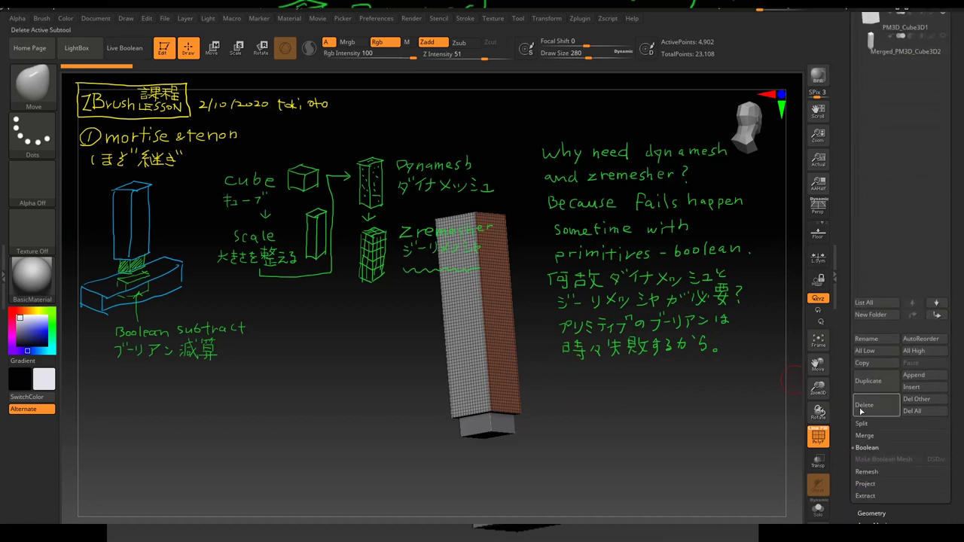
click(871, 439)
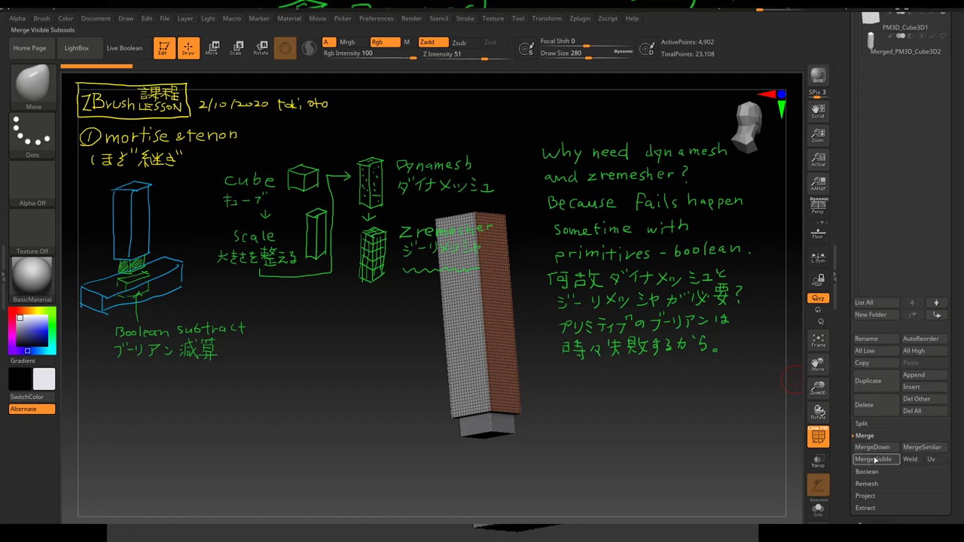
click(873, 459)
drag(672, 412, 701, 414)
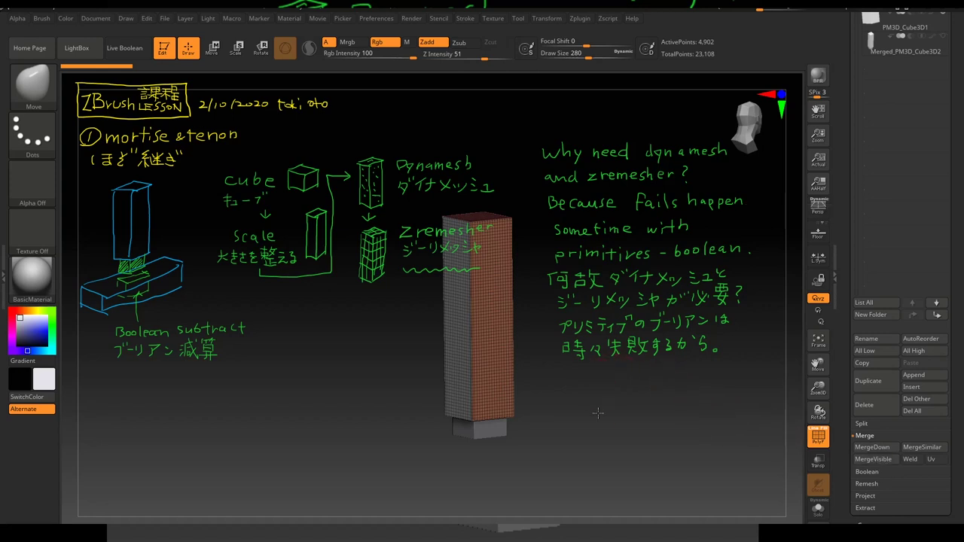
drag(602, 412, 582, 407)
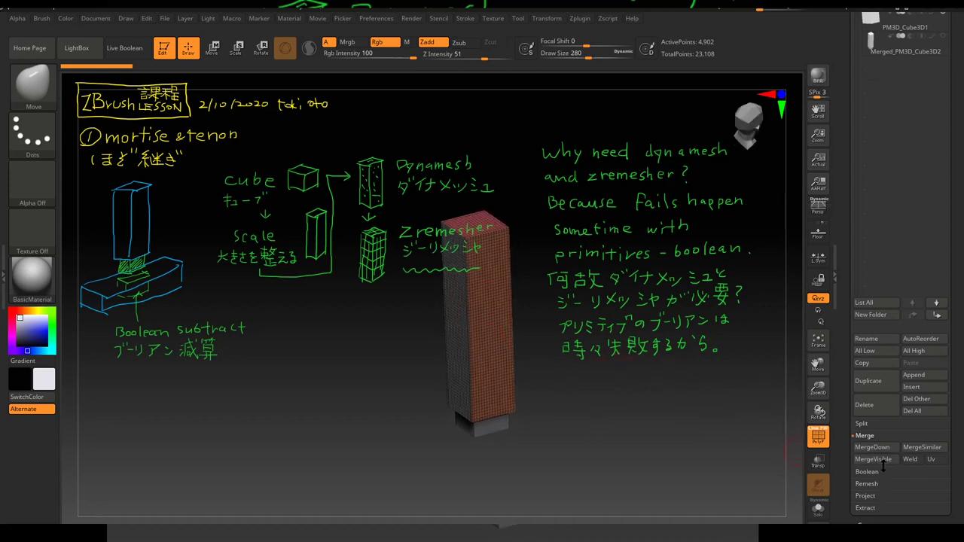
drag(753, 407, 572, 365)
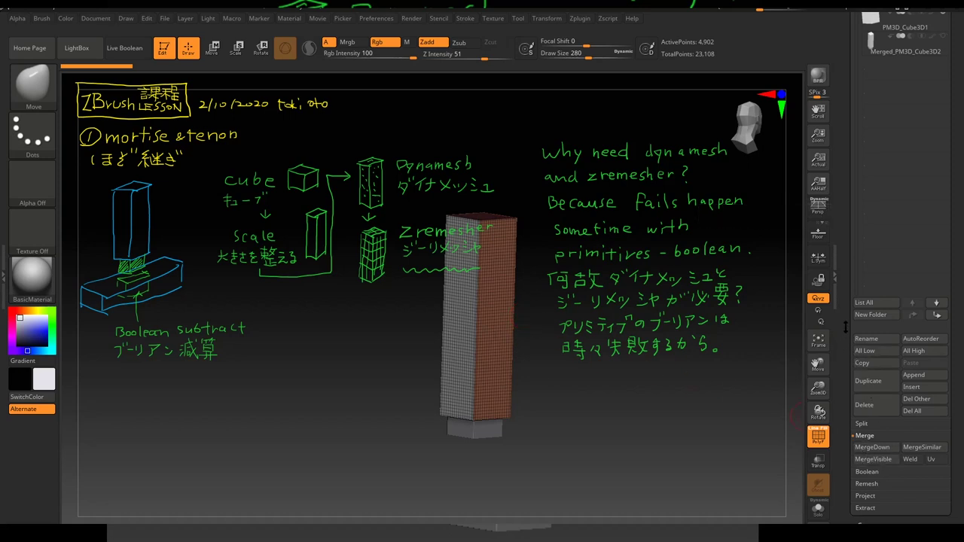
scroll(844, 325, up, 2)
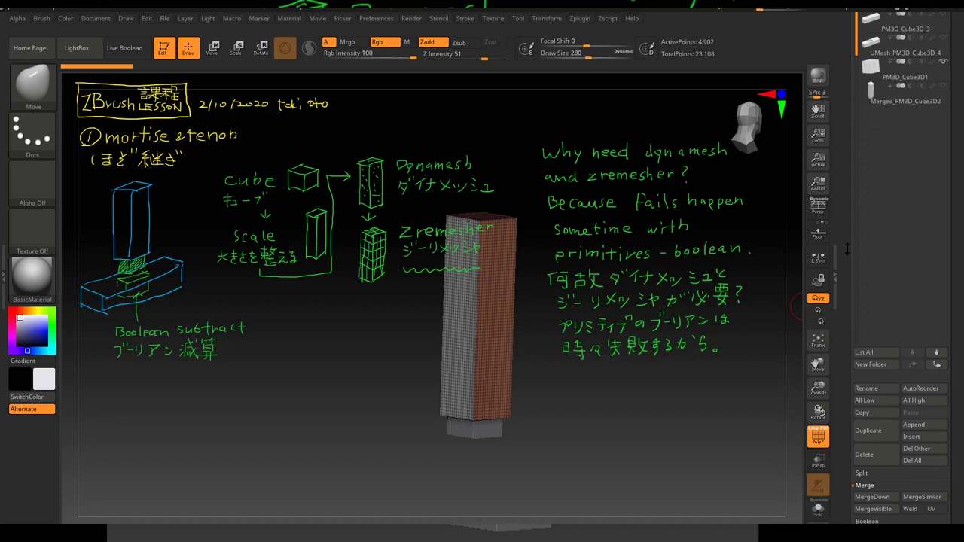
scroll(859, 324, down, 4)
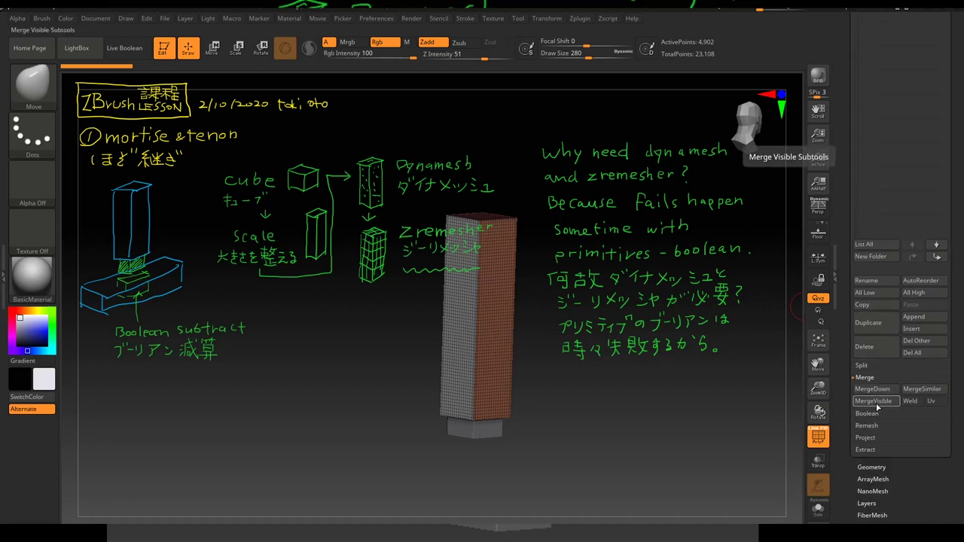
Step: Create the merged new tool and lower the Subtool Visible Count to 5
click(878, 407)
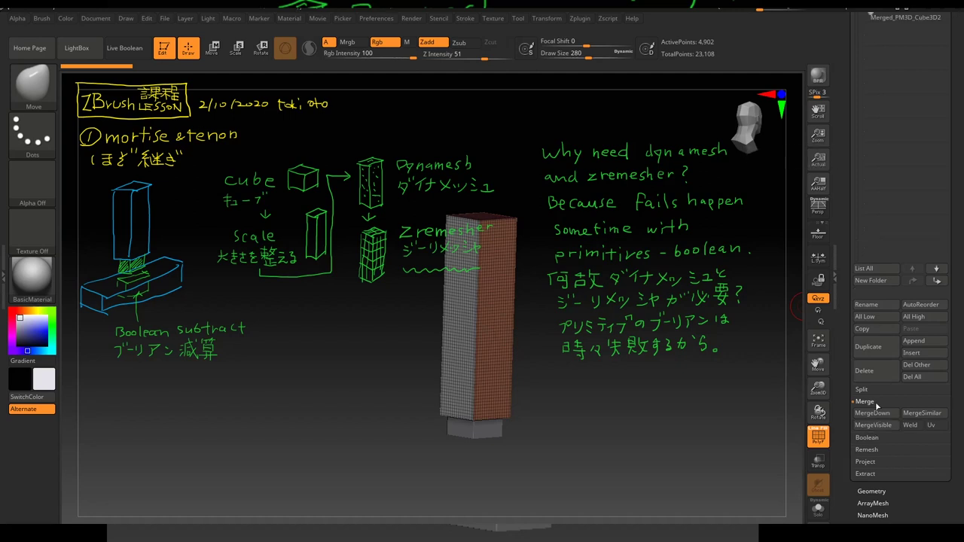
scroll(844, 301, up, 6)
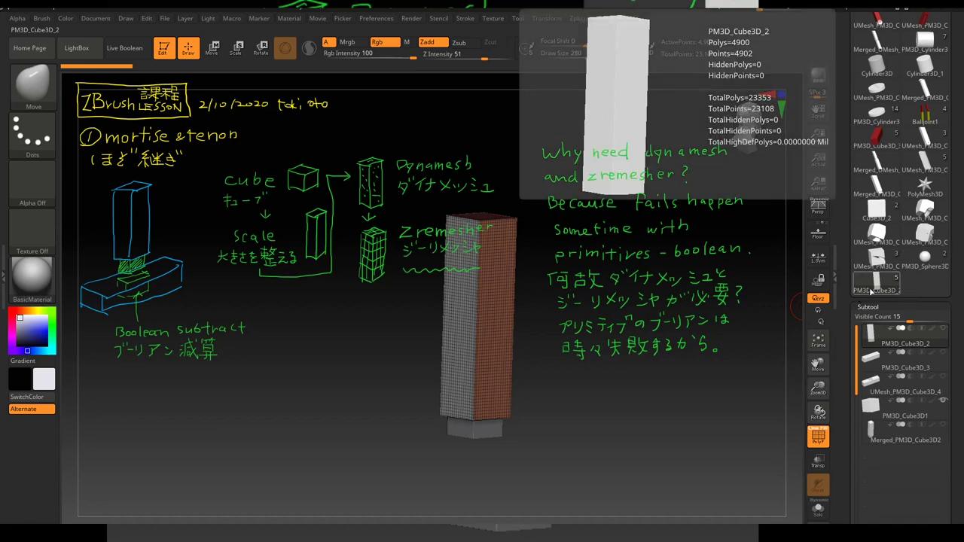
scroll(847, 354, down, 3)
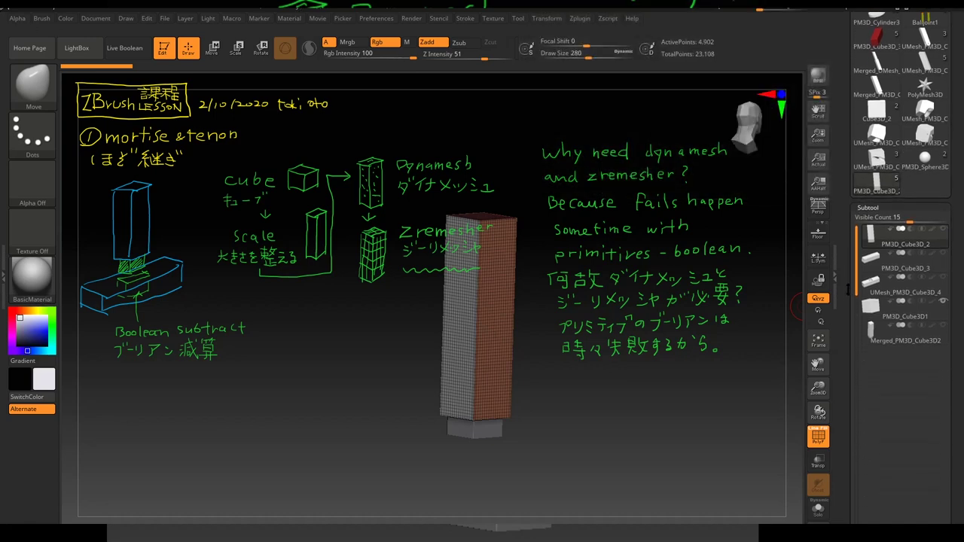
scroll(853, 371, down, 3)
scroll(859, 370, down, 3)
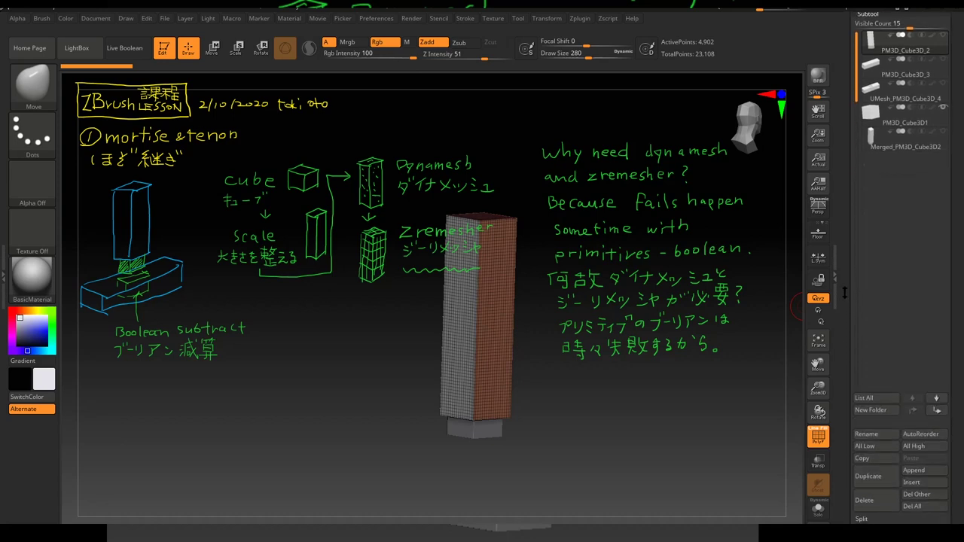
scroll(841, 127, up, 3)
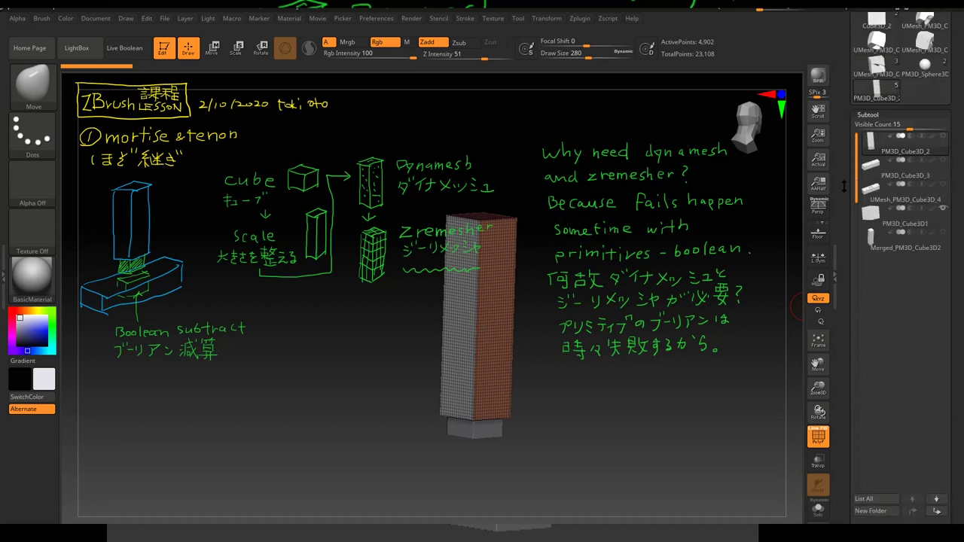
drag(894, 124, 872, 129)
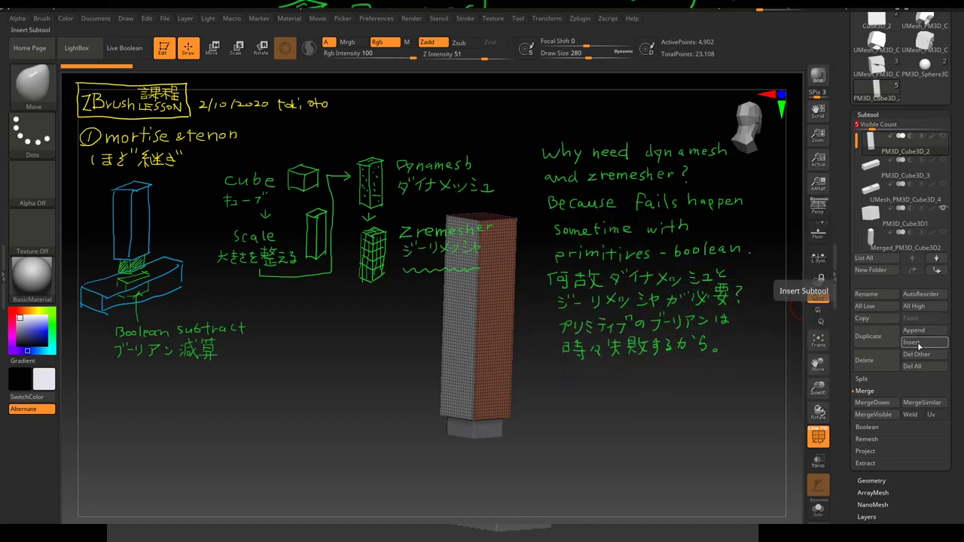
click(917, 343)
mouse_move(770, 309)
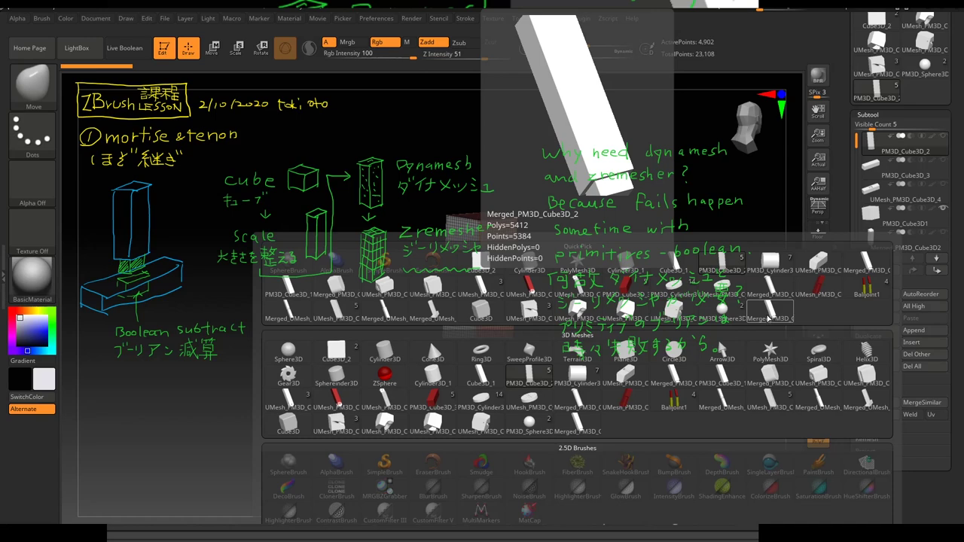
Step: Pick Merged_PM3D_Cube3D_2 from the Insert Quick Pick popup as a new subtool
click(764, 319)
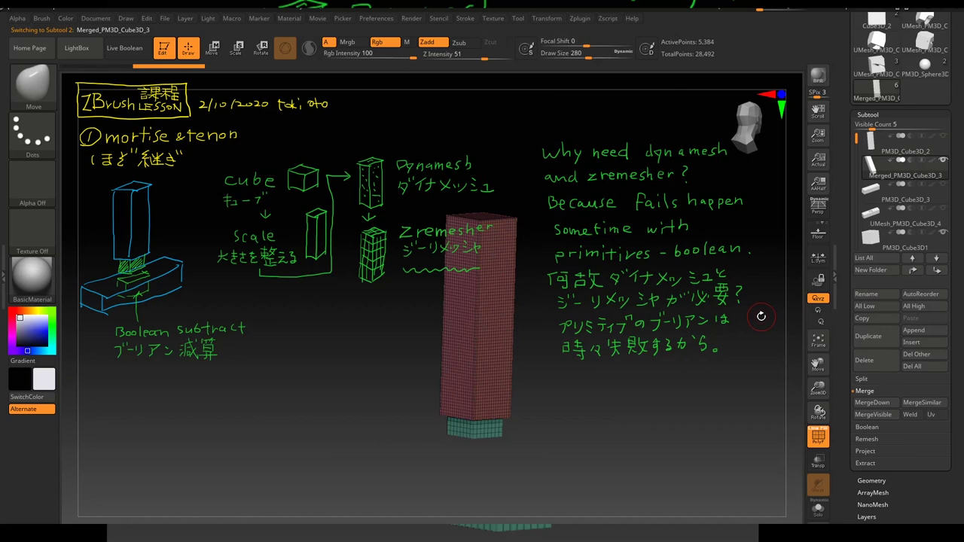
mouse_move(896, 175)
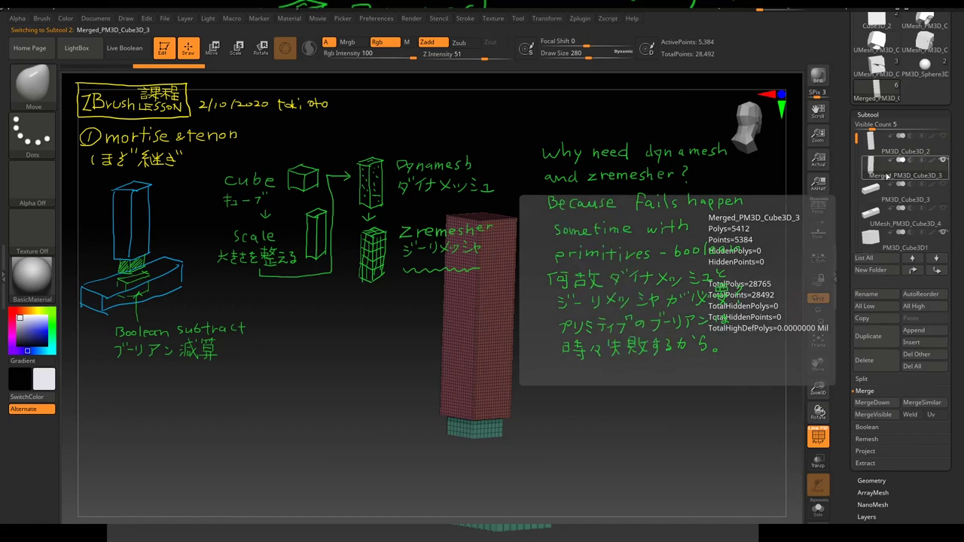
Step: Select the merged pillar subtool Merged_PM3D_Cube3D_3 and orbit to inspect it
drag(856, 138, 857, 145)
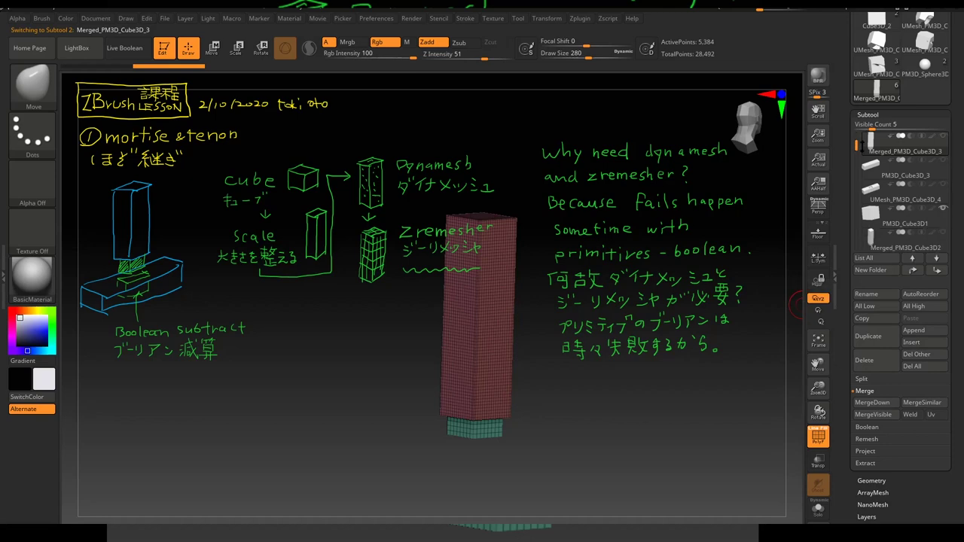
mouse_move(904, 242)
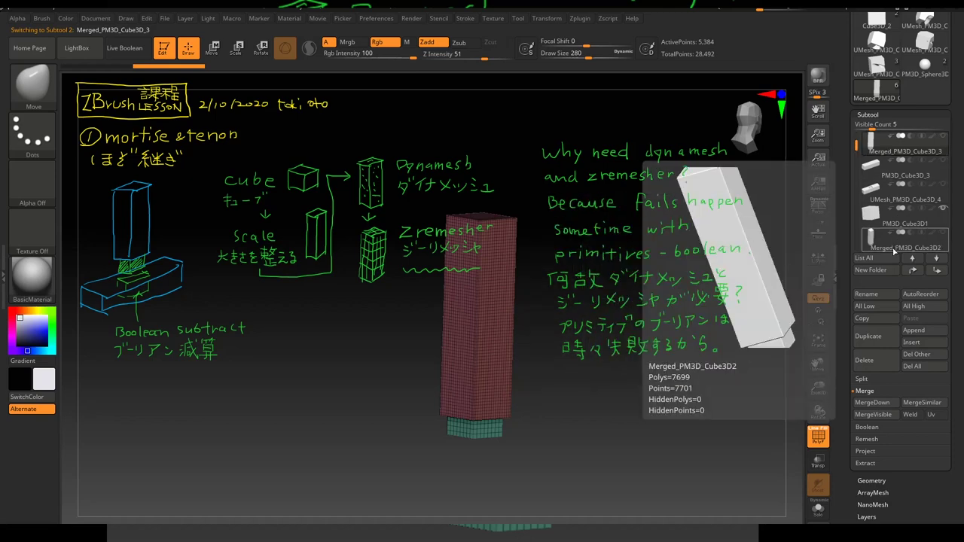
click(894, 250)
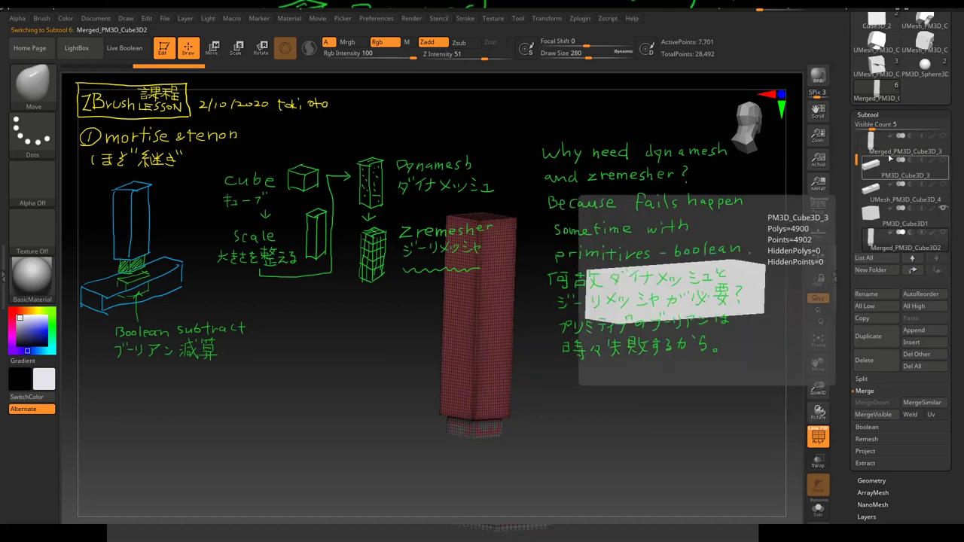
click(886, 152)
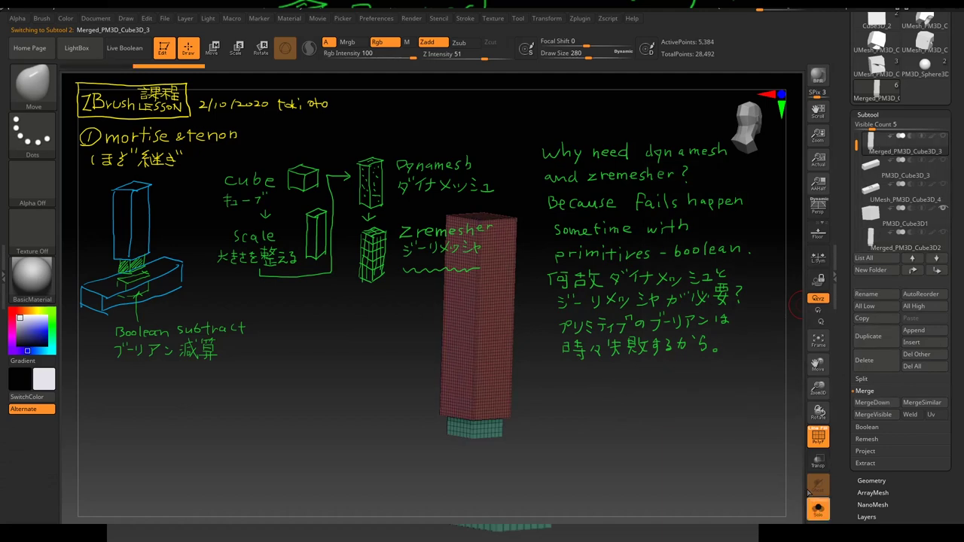
drag(797, 357, 844, 287)
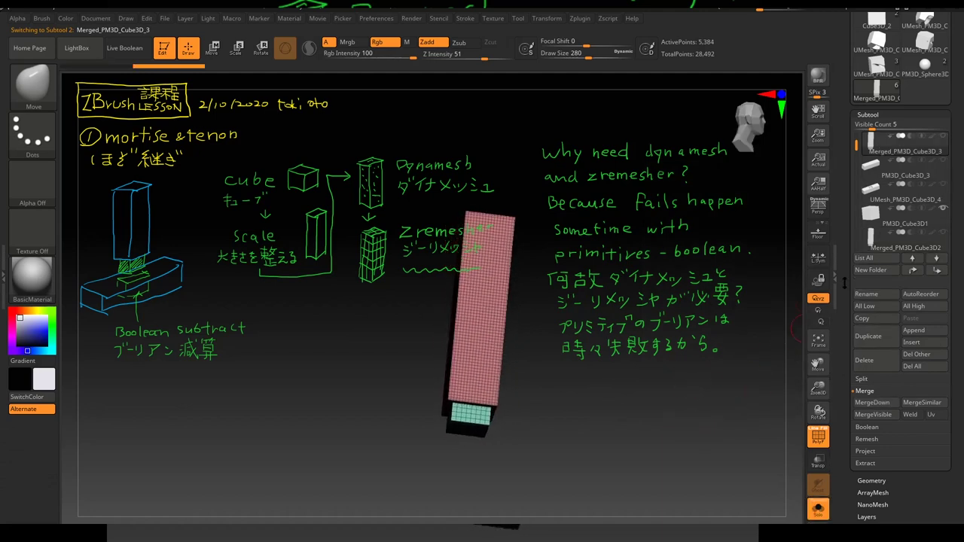
scroll(859, 278, up, 1)
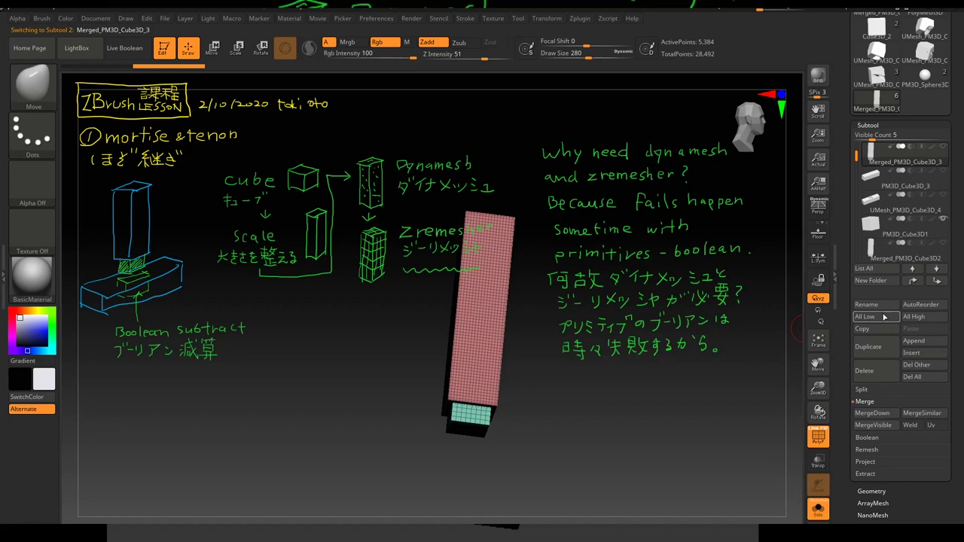
mouse_move(633, 424)
mouse_down()
mouse_move(634, 437)
mouse_move(626, 397)
mouse_move(617, 406)
mouse_move(593, 397)
mouse_move(627, 409)
mouse_up()
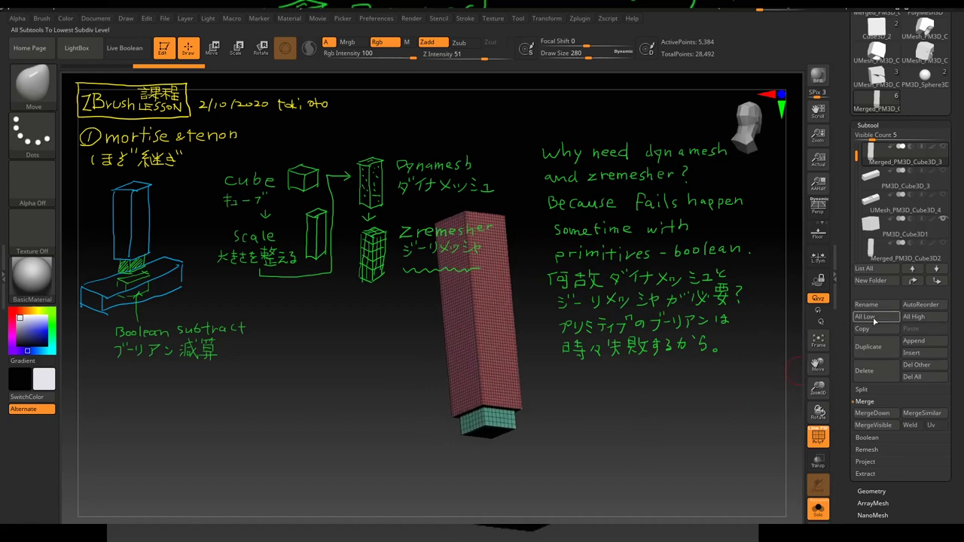
scroll(846, 322, down, 2)
scroll(846, 321, down, 3)
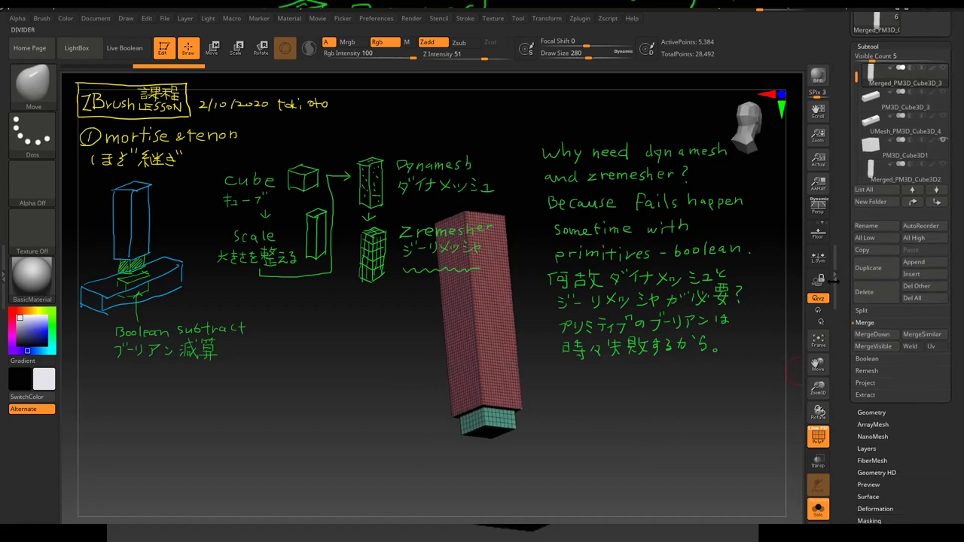
mouse_move(632, 418)
mouse_down()
mouse_move(563, 372)
mouse_move(508, 362)
mouse_up()
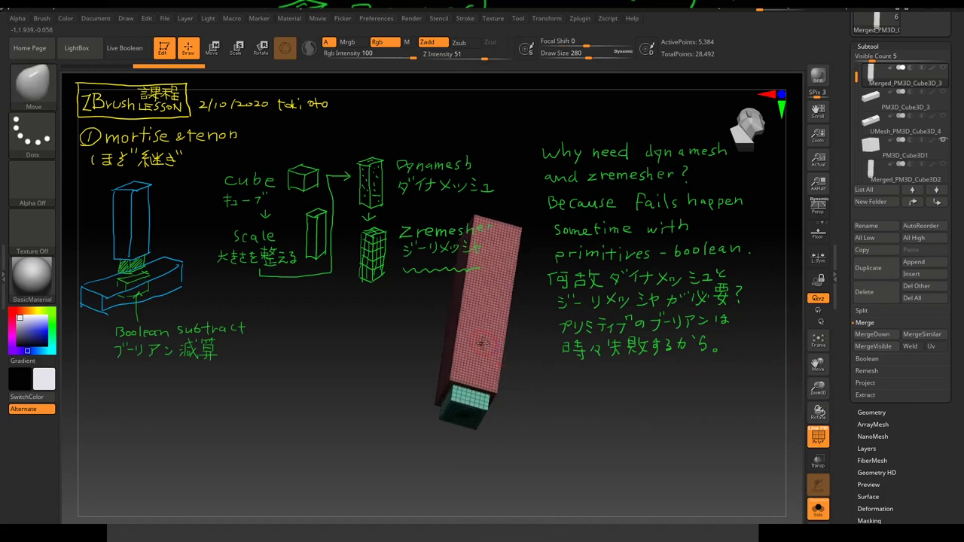
Step: Ctrl+Shift isolate the pink column and green cube in turn, then show the whole pillar
key(ctrl+shift)
ctrl+shift+click(483, 343)
ctrl+shift+click(482, 348)
mouse_move(544, 389)
mouse_down()
mouse_move(549, 410)
mouse_move(557, 399)
mouse_up()
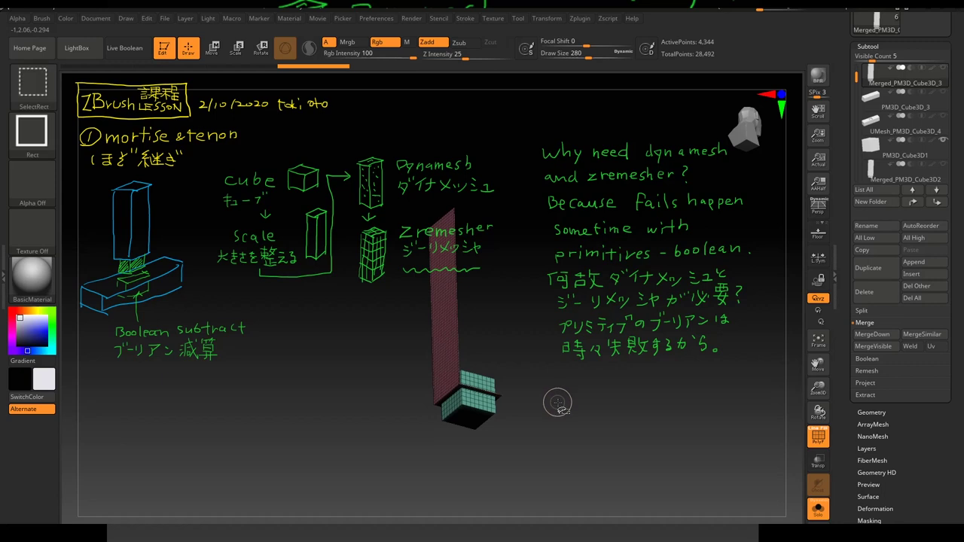
ctrl+shift+click(565, 397)
scroll(875, 287, down, 1)
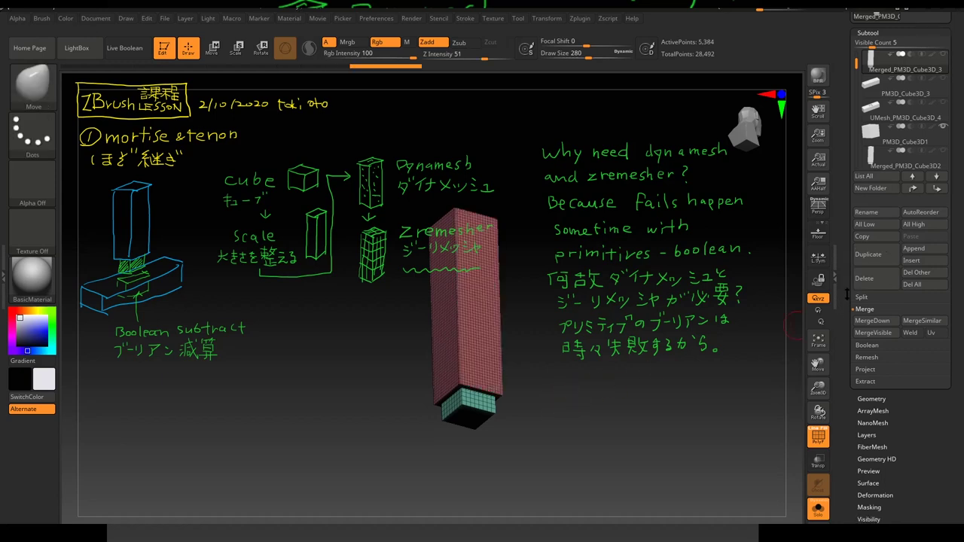
scroll(874, 287, down, 4)
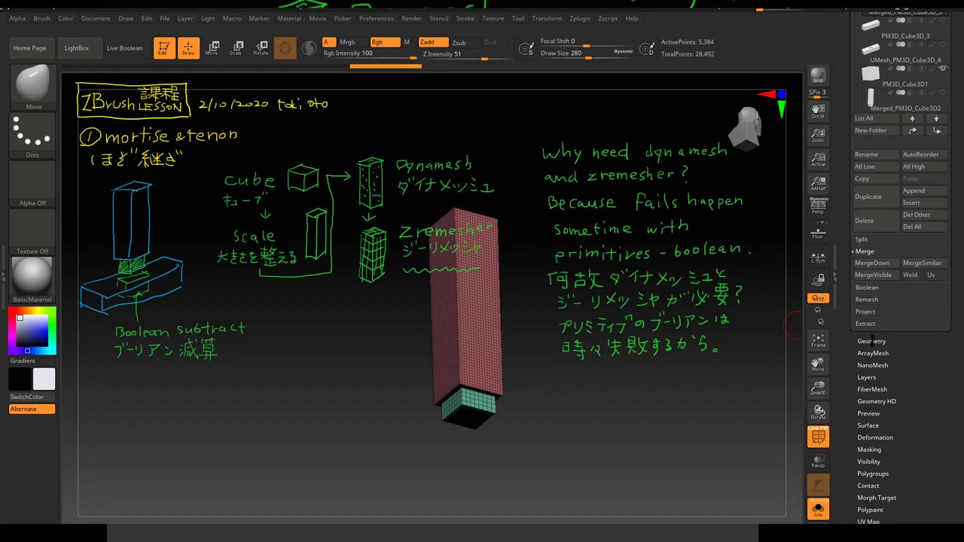
Step: Bring up the Geometry DynaMesh settings and group the whole pillar into one purple polygroup with Ctrl+W
click(871, 340)
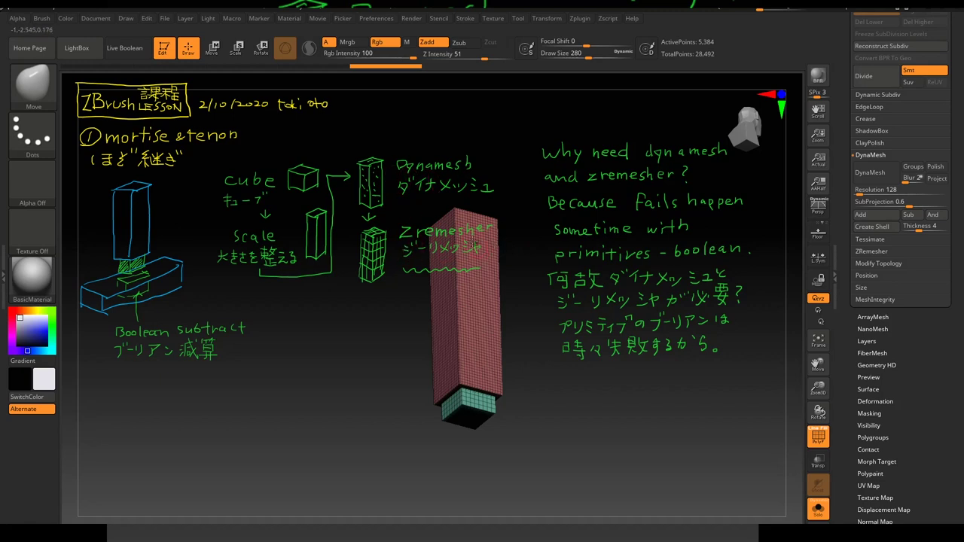
drag(541, 368, 525, 382)
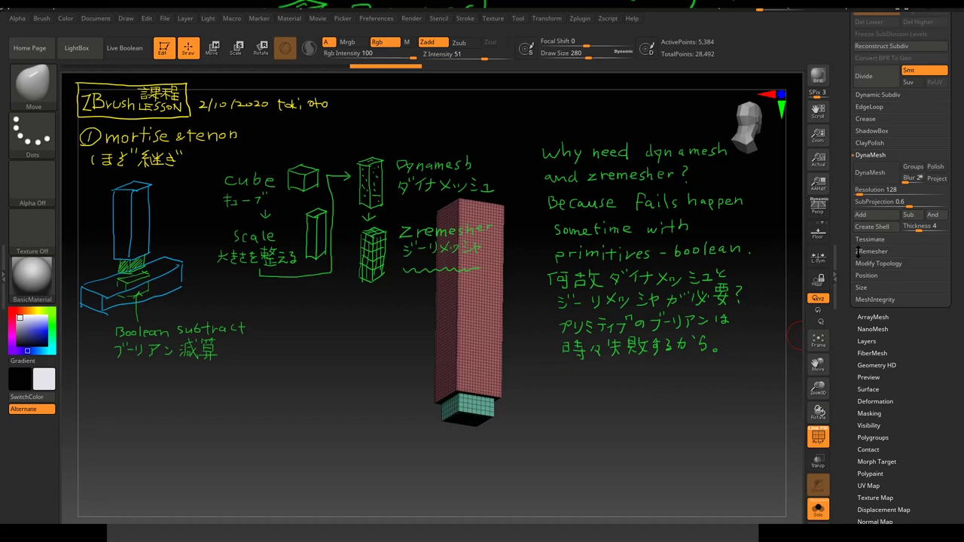
click(870, 173)
drag(620, 394, 615, 401)
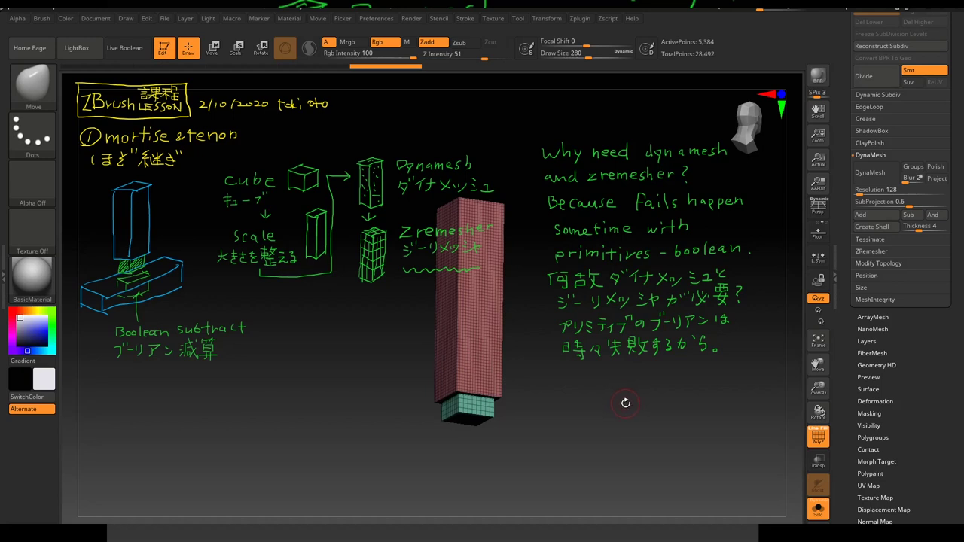
key(ctrl+w)
mouse_move(624, 402)
mouse_down()
mouse_move(588, 365)
mouse_move(586, 335)
mouse_move(594, 390)
mouse_up()
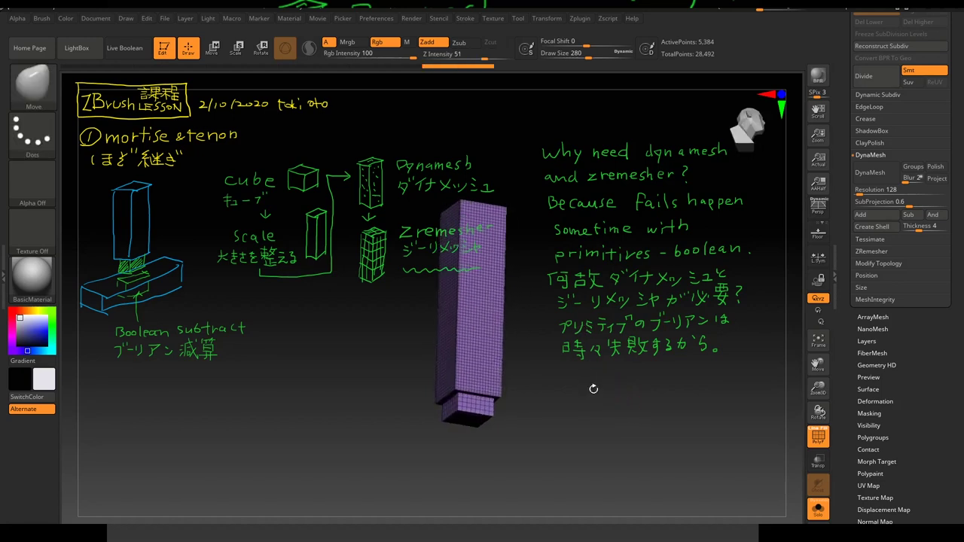
Step: DynaMesh the pillar into a dense 313,346-point mesh, turn DynaMesh off, and expand ZRemesher
click(880, 173)
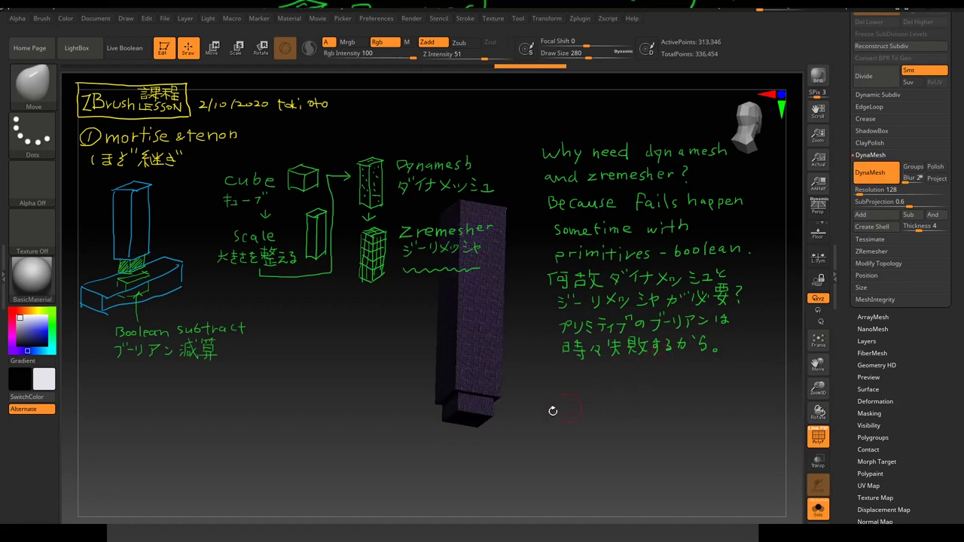
mouse_move(538, 396)
mouse_down()
mouse_move(549, 430)
mouse_move(555, 351)
mouse_up()
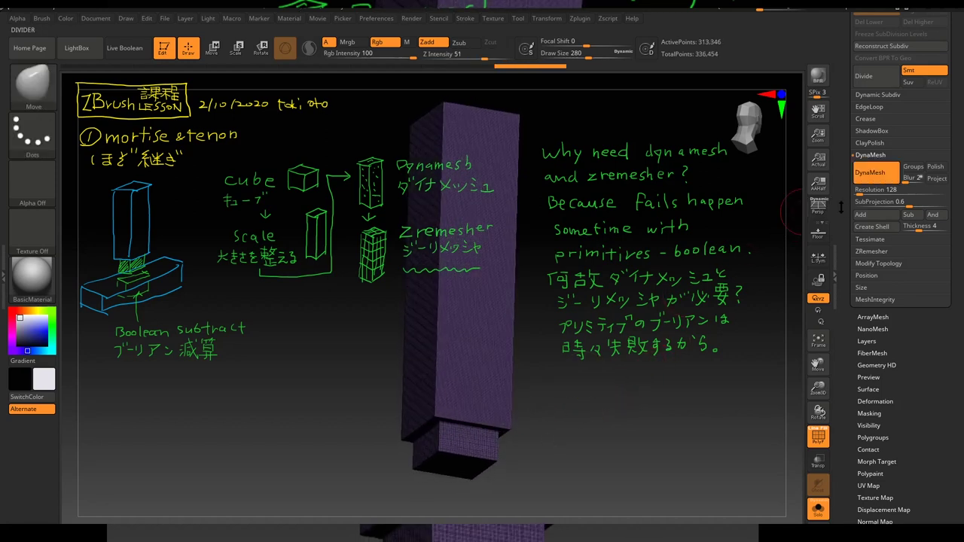
click(868, 176)
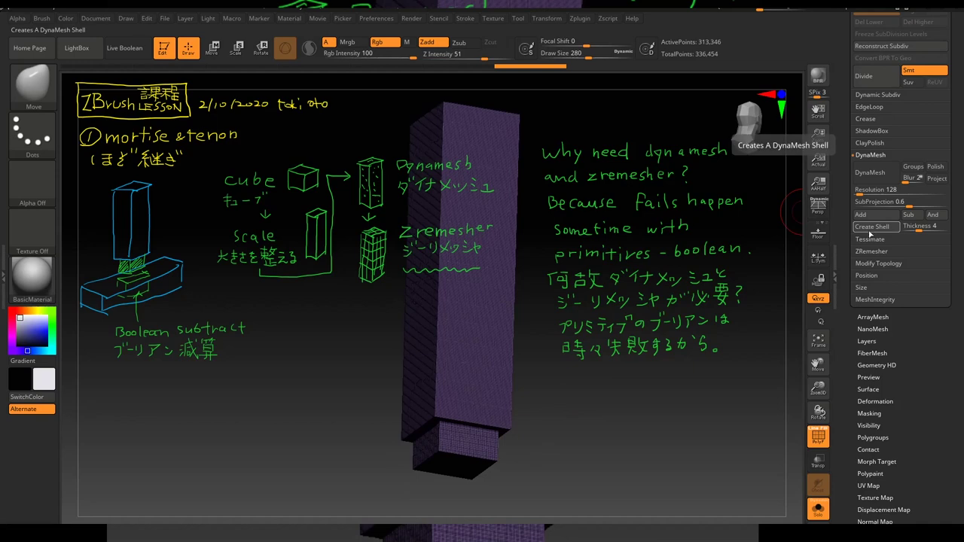
click(871, 251)
mouse_move(610, 392)
mouse_down()
mouse_move(602, 410)
mouse_move(497, 354)
mouse_up()
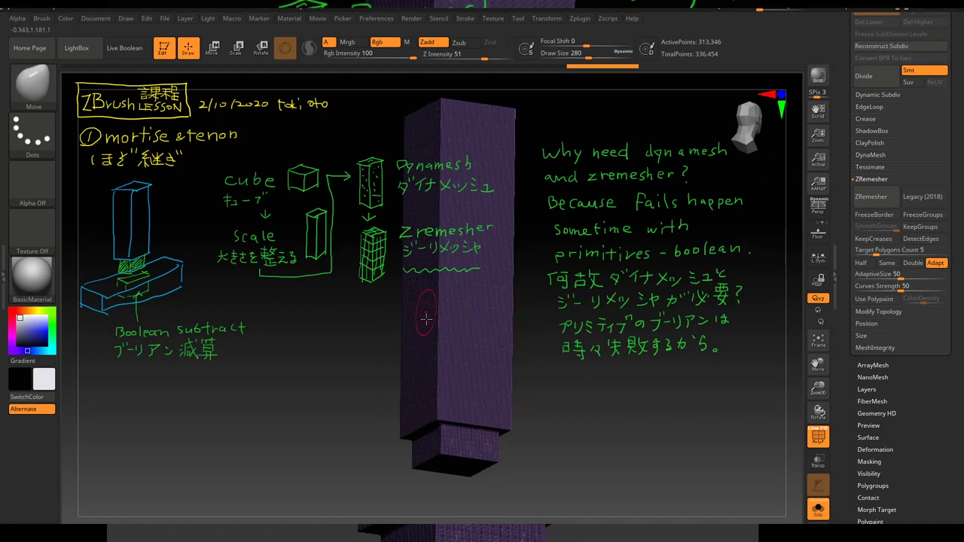
Step: Enable KeepCreases and DetectEdges, then ZRemesh the pillar down to 7,712 points
click(891, 240)
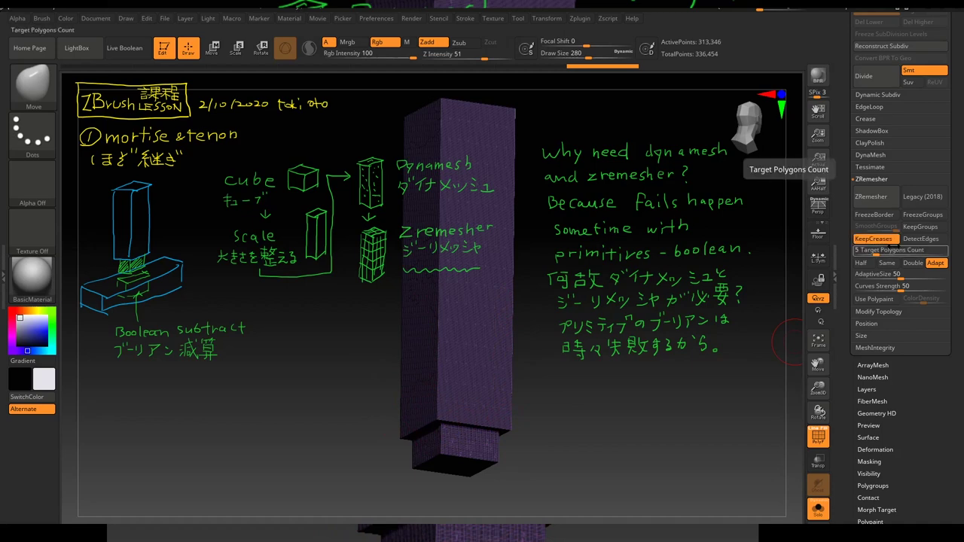
click(919, 239)
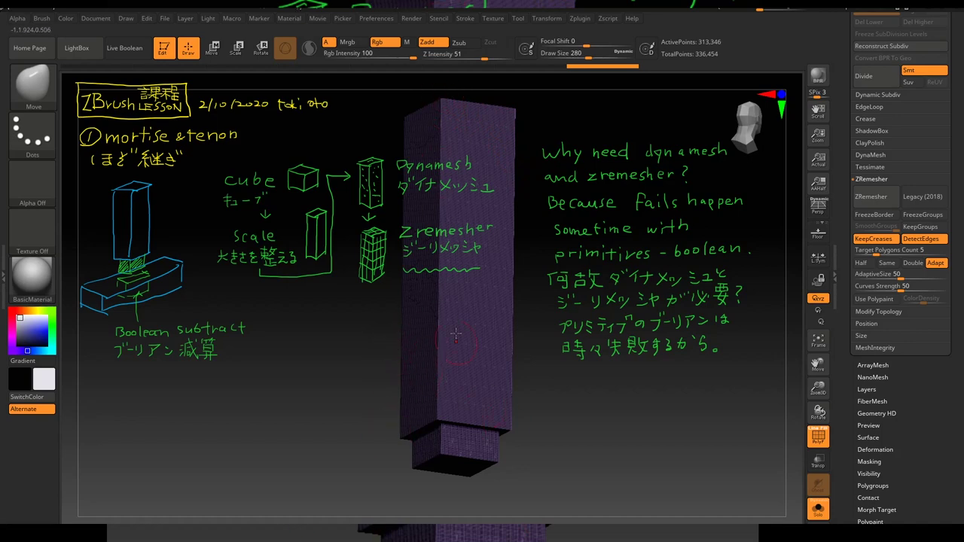
mouse_move(551, 305)
mouse_down()
mouse_move(527, 273)
mouse_move(518, 335)
mouse_move(542, 325)
mouse_move(495, 297)
mouse_up()
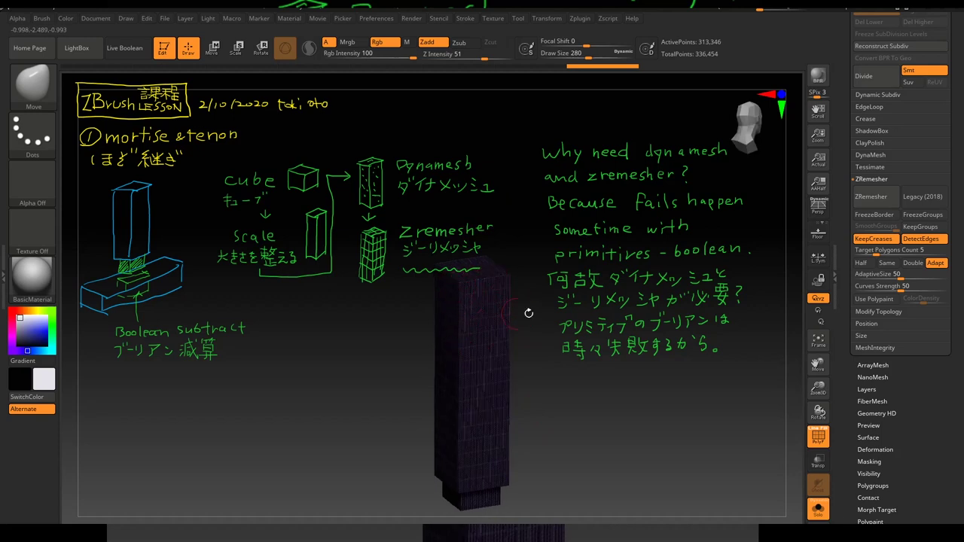
drag(540, 309, 544, 297)
mouse_move(537, 338)
mouse_down()
mouse_move(539, 313)
mouse_move(540, 322)
mouse_up()
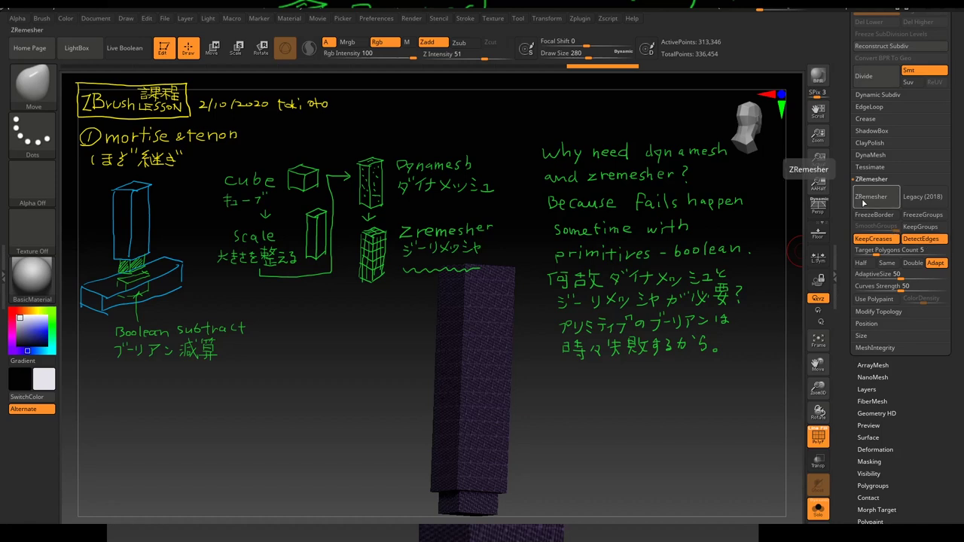
click(870, 198)
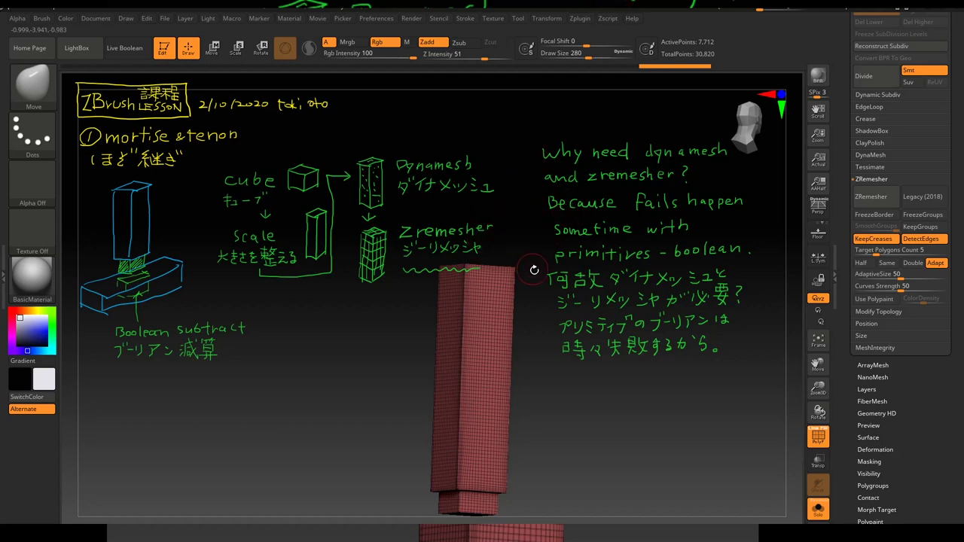
mouse_move(538, 294)
mouse_down()
mouse_move(529, 282)
mouse_move(527, 316)
mouse_move(525, 275)
mouse_move(525, 291)
mouse_move(536, 282)
mouse_move(525, 271)
mouse_move(510, 333)
mouse_move(475, 329)
mouse_up()
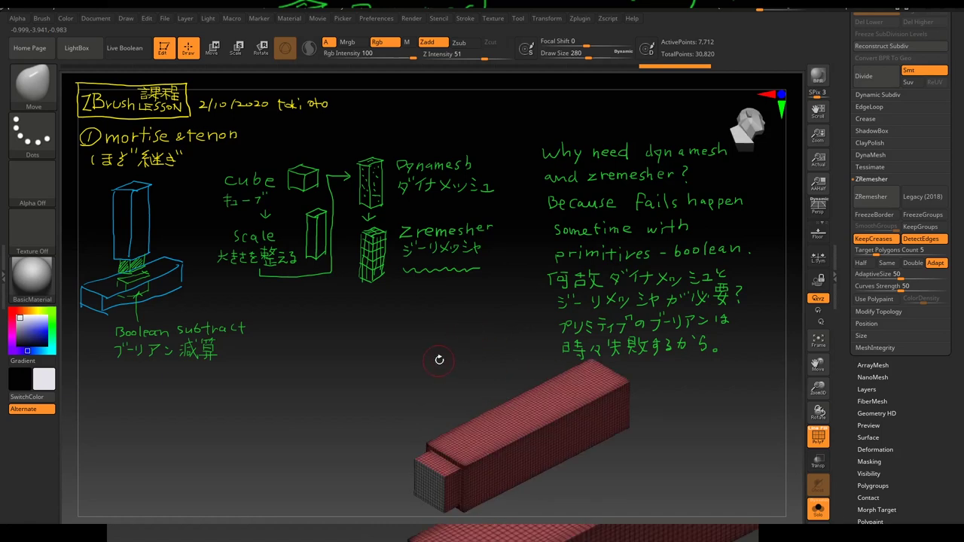
mouse_move(439, 360)
alt+mouse_down()
mouse_move(384, 385)
mouse_move(447, 390)
mouse_move(442, 408)
mouse_move(445, 358)
mouse_move(430, 394)
mouse_move(402, 379)
mouse_move(573, 361)
alt+mouse_up()
key(ctrl)
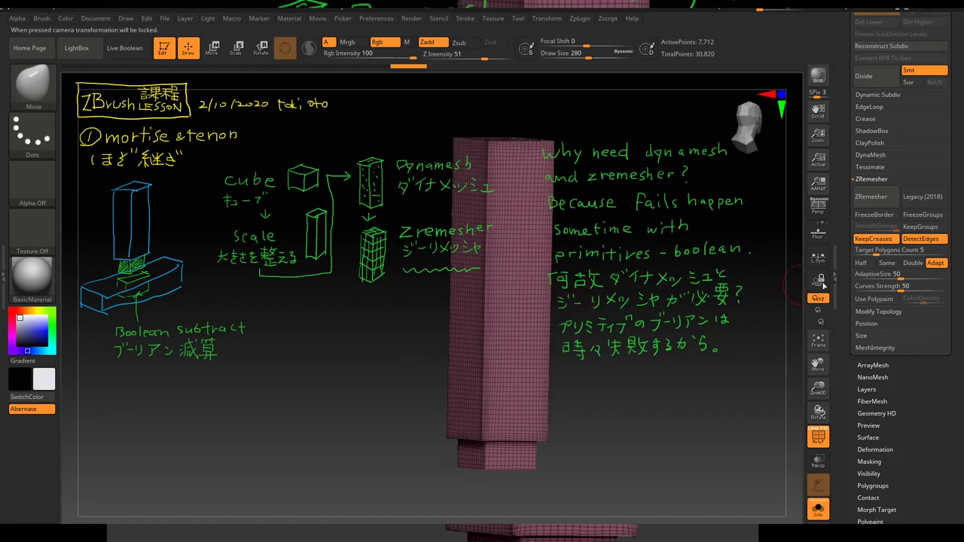
mouse_move(630, 420)
mouse_down()
mouse_move(619, 353)
mouse_move(624, 370)
mouse_up()
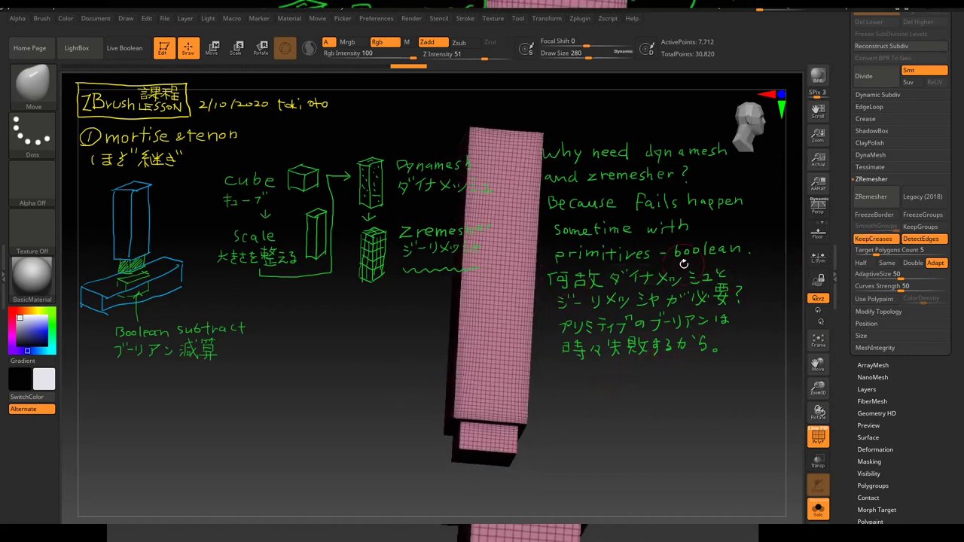
drag(684, 263, 685, 301)
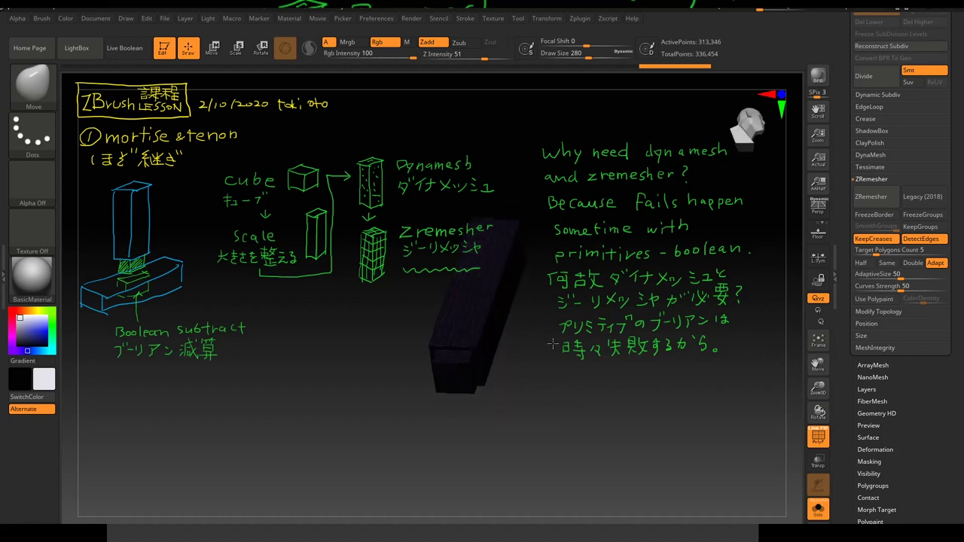
Step: Turn off KeepCreases and DetectEdges and ZRemesh the box into an even 8,680-point quad mesh
click(877, 238)
click(902, 239)
drag(572, 375, 536, 396)
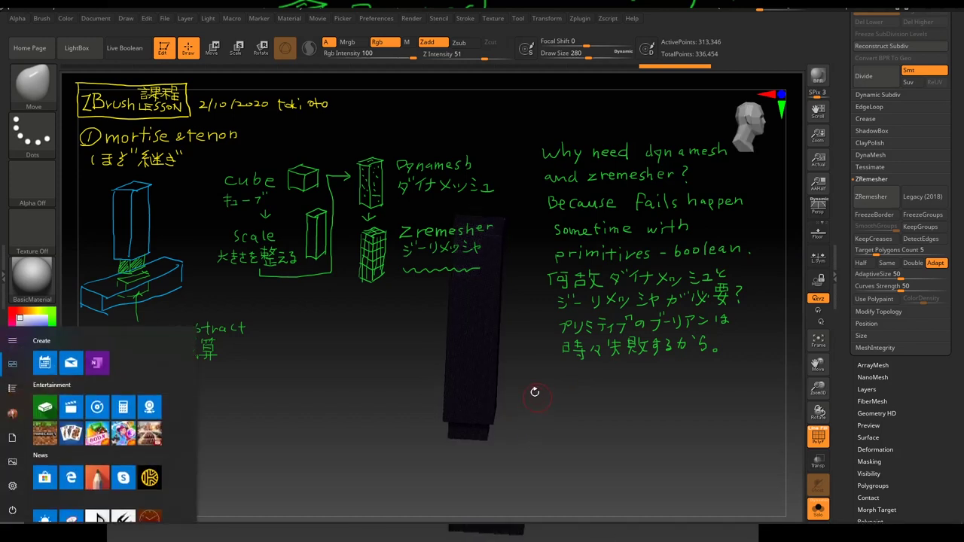
drag(536, 382, 551, 436)
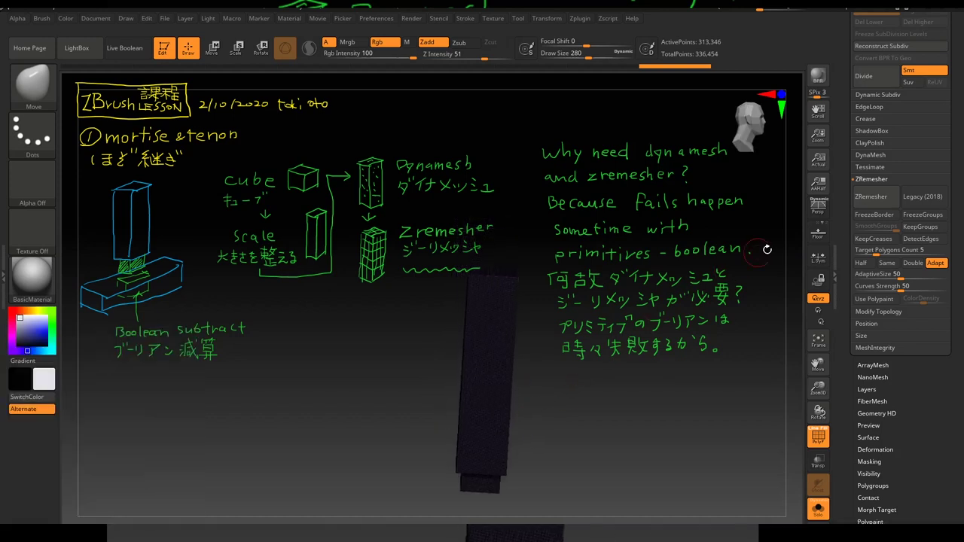
click(875, 198)
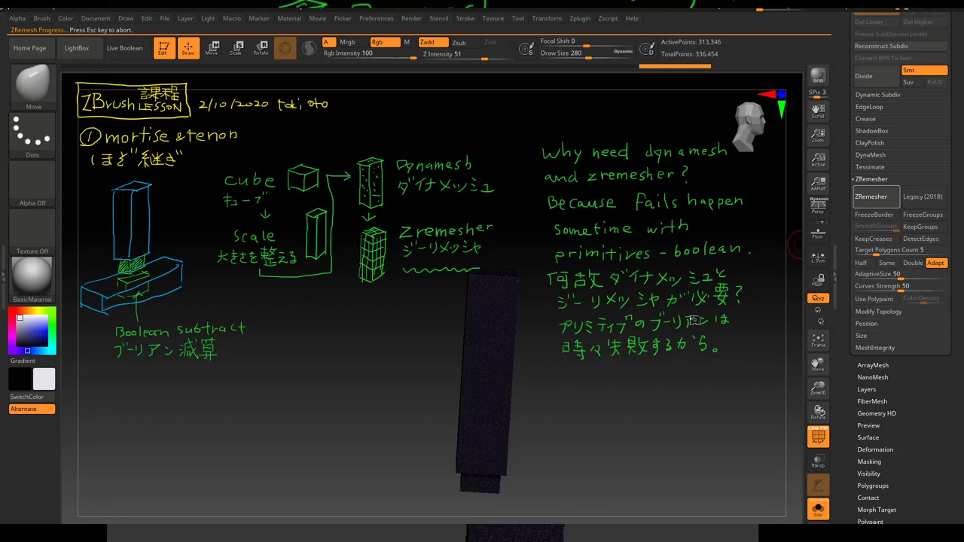
mouse_move(590, 369)
mouse_down()
mouse_move(524, 432)
mouse_move(544, 432)
mouse_move(537, 346)
mouse_up()
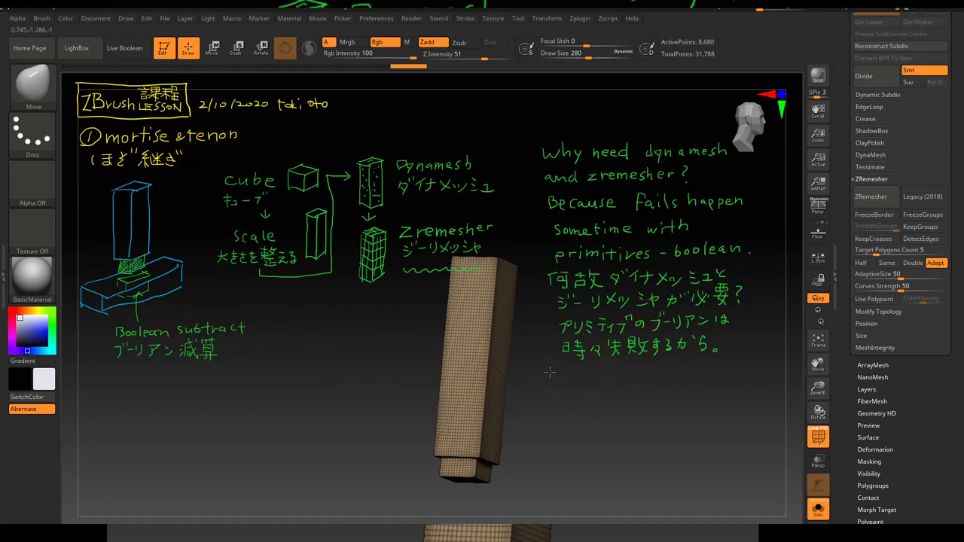
Step: Orbit the remeshed box to inspect its top face and meshed side
drag(550, 372, 545, 394)
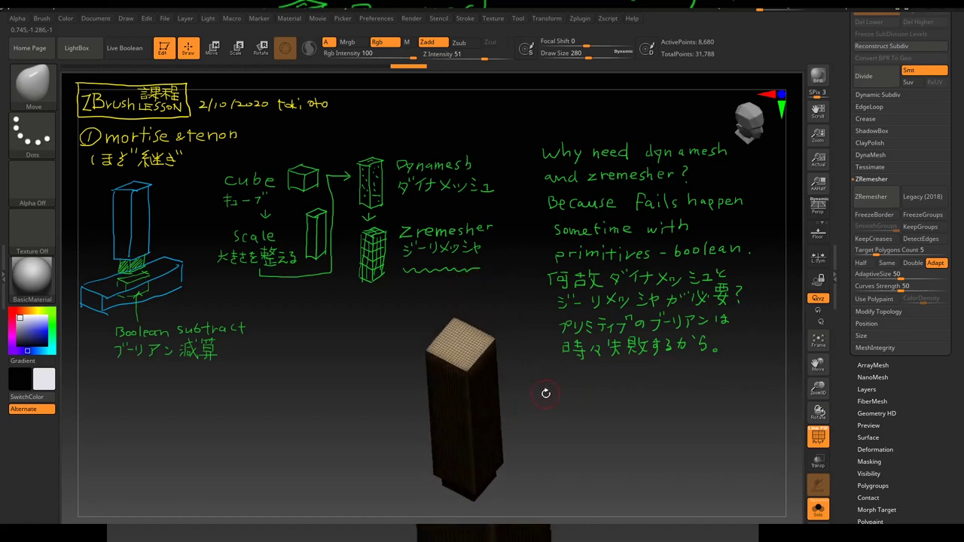
mouse_move(560, 396)
mouse_down()
mouse_move(521, 329)
mouse_move(499, 351)
mouse_move(517, 327)
mouse_move(549, 397)
mouse_move(561, 388)
mouse_up()
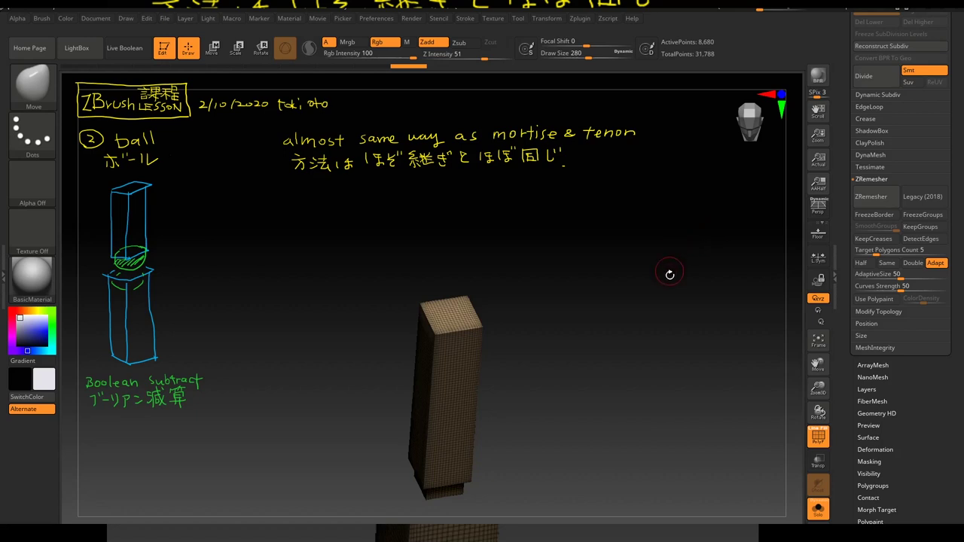
Step: Browse the saved joint tools, including Balljoint1 and the green stick joint model
mouse_move(565, 361)
mouse_down()
mouse_move(570, 301)
mouse_move(722, 284)
mouse_up()
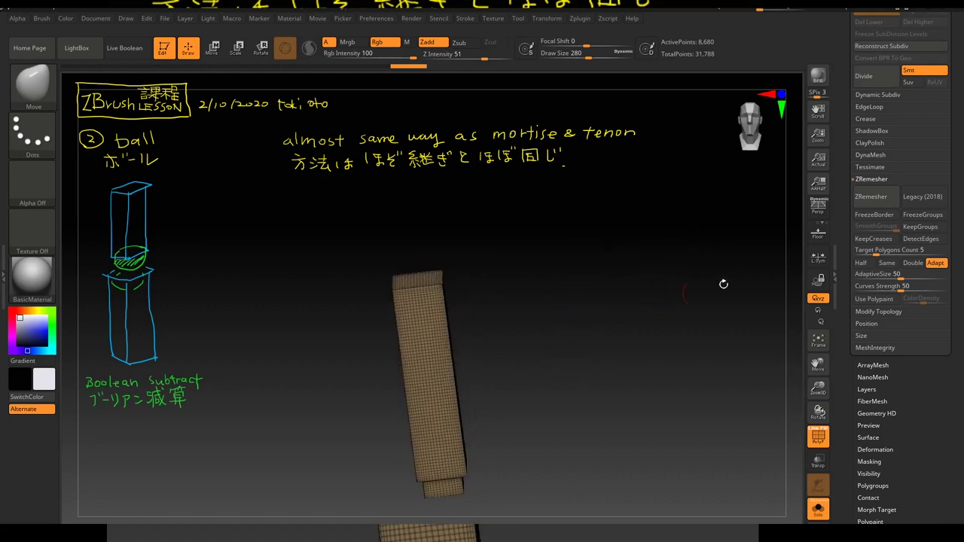
scroll(873, 203, up, 5)
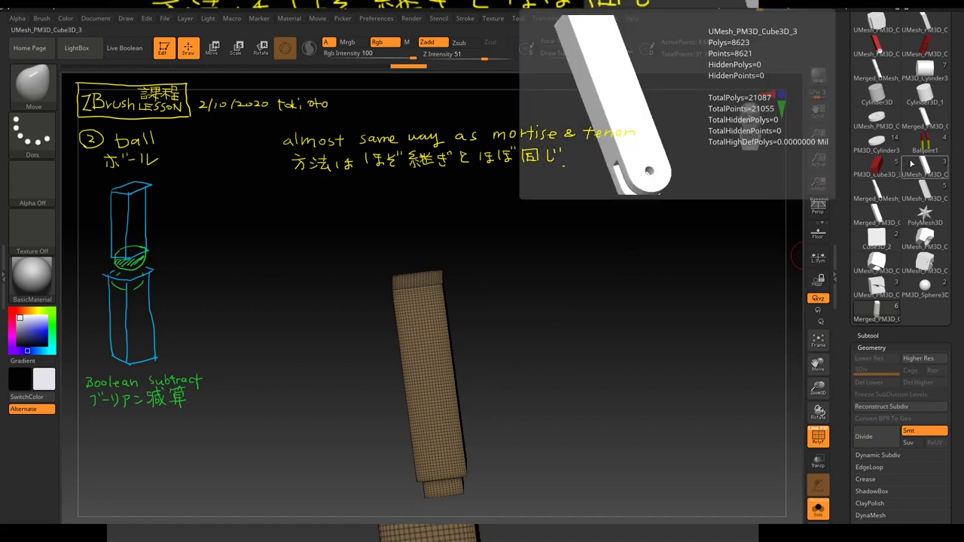
mouse_move(926, 145)
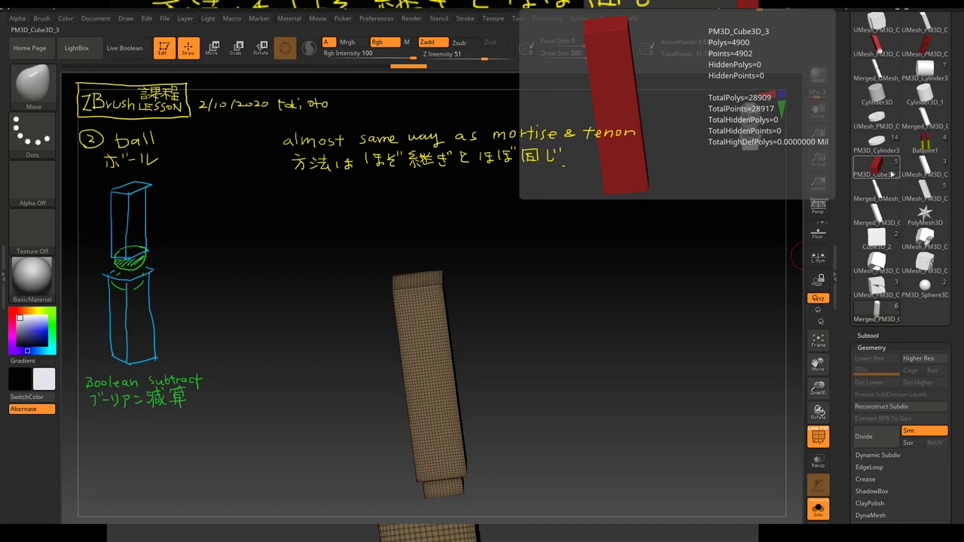
click(931, 152)
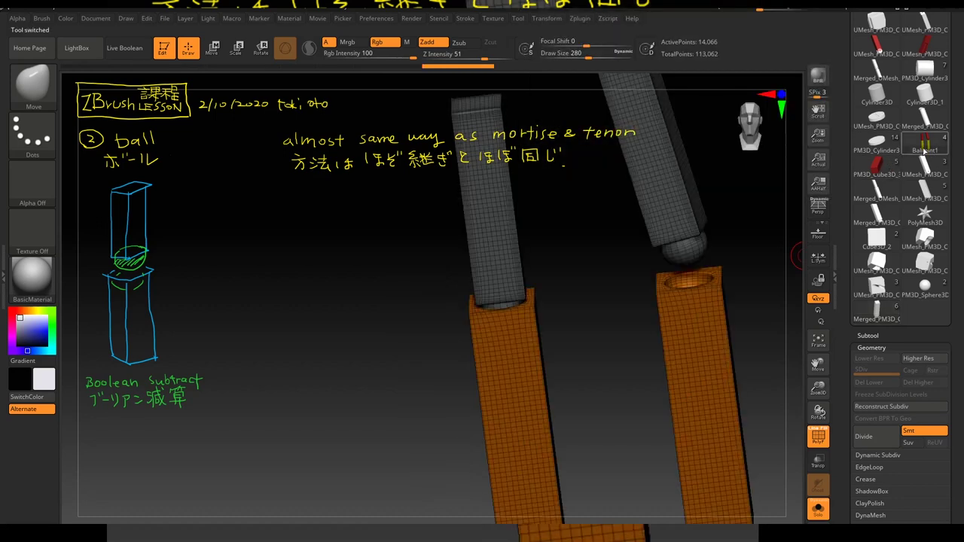
click(884, 170)
mouse_move(877, 98)
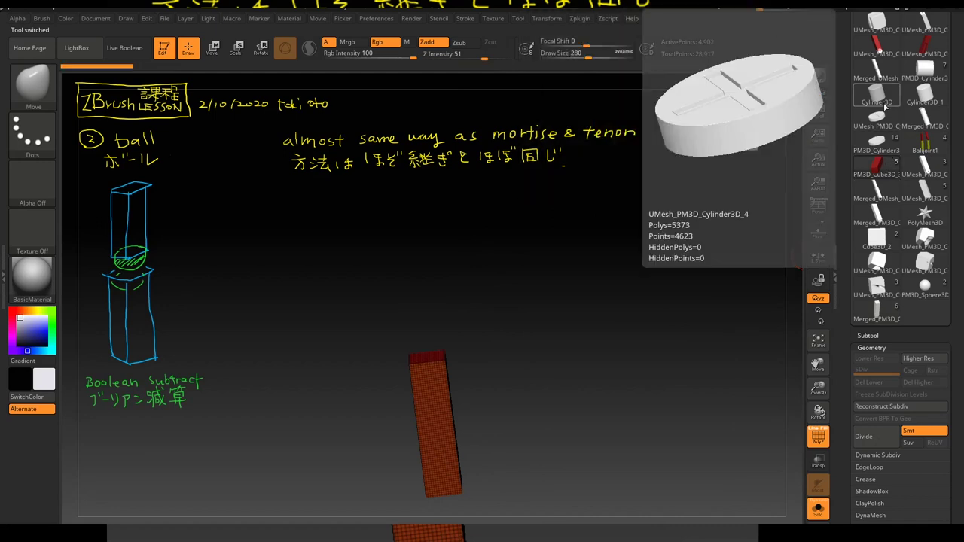
click(877, 44)
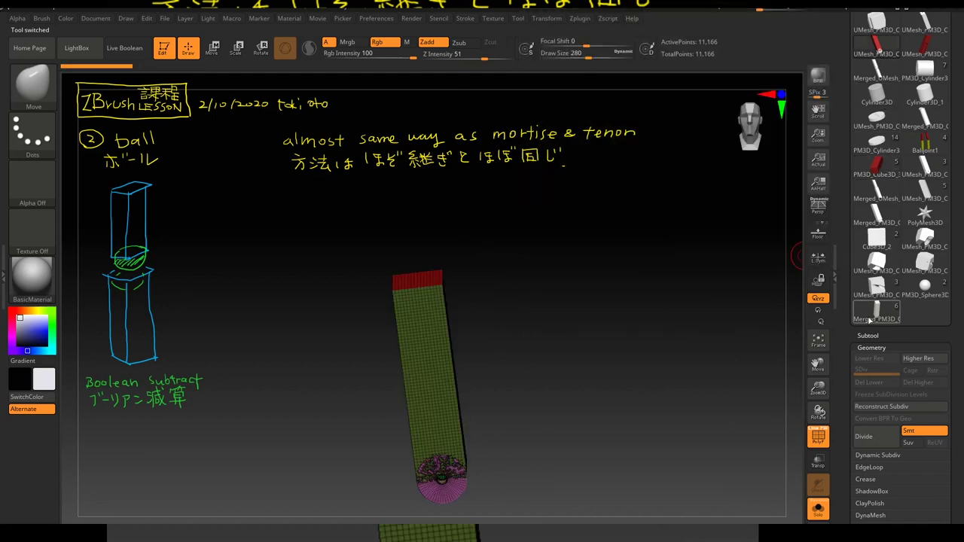
click(868, 335)
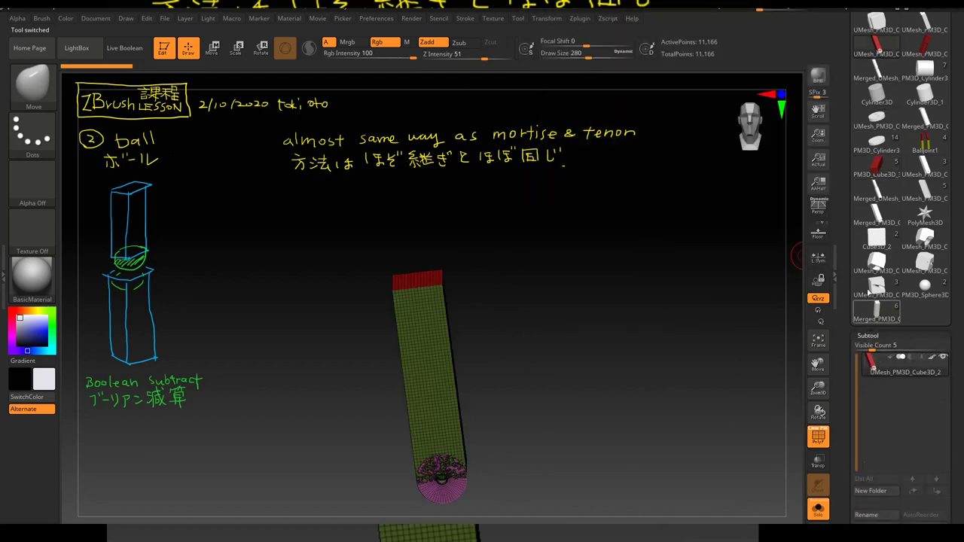
click(925, 49)
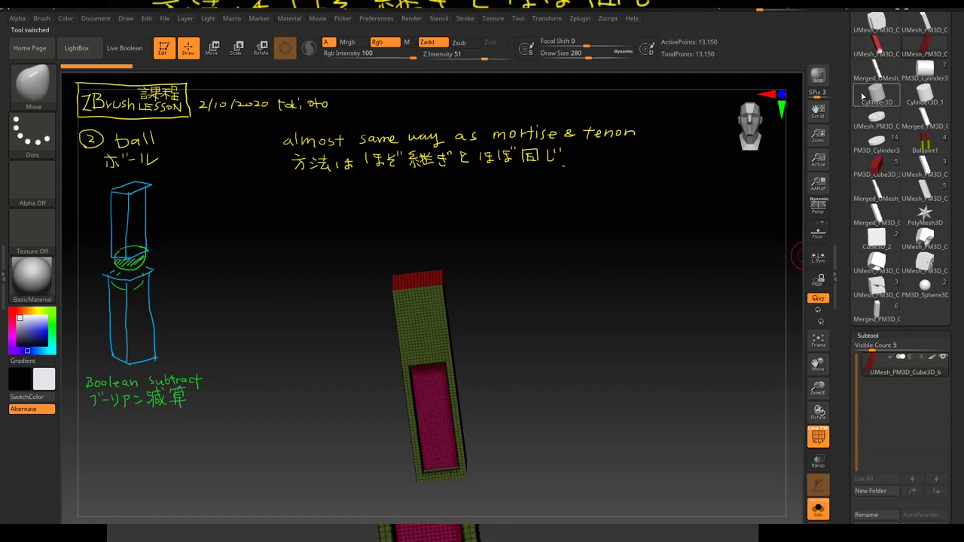
drag(844, 88, 845, 149)
click(924, 90)
Step: Preview the saved box, capsule and column models, ending on teal Merged_UMesh_PM3D_Cube3D_3
click(881, 89)
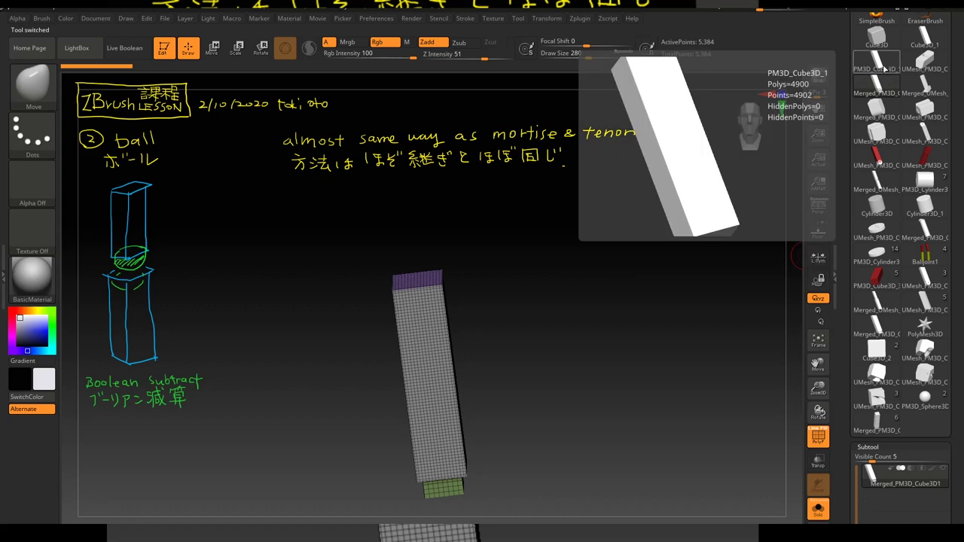
click(890, 66)
click(924, 91)
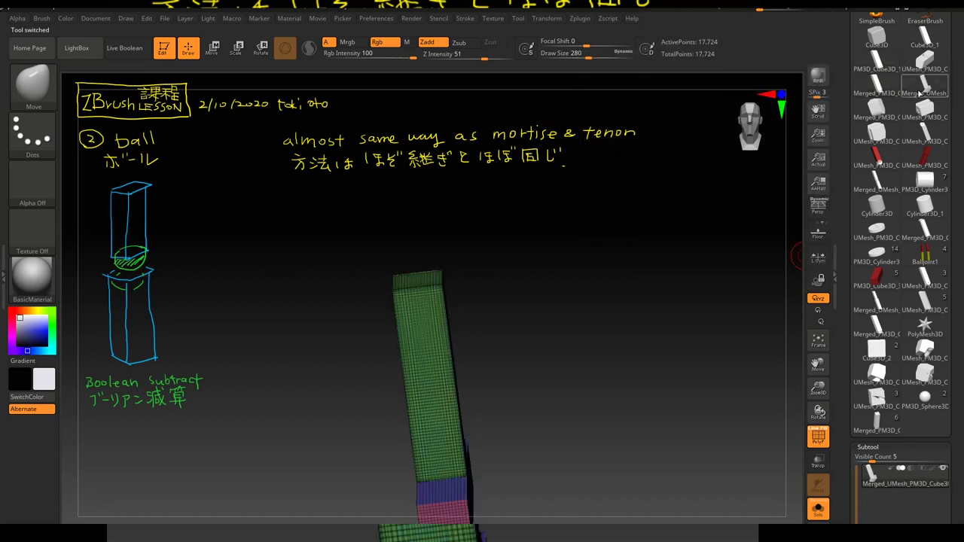
click(890, 119)
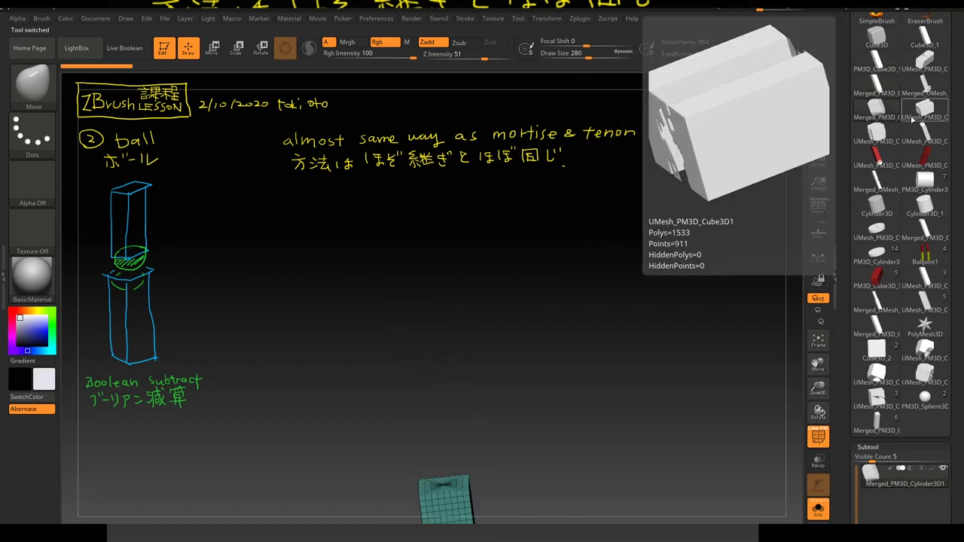
click(896, 141)
click(896, 141)
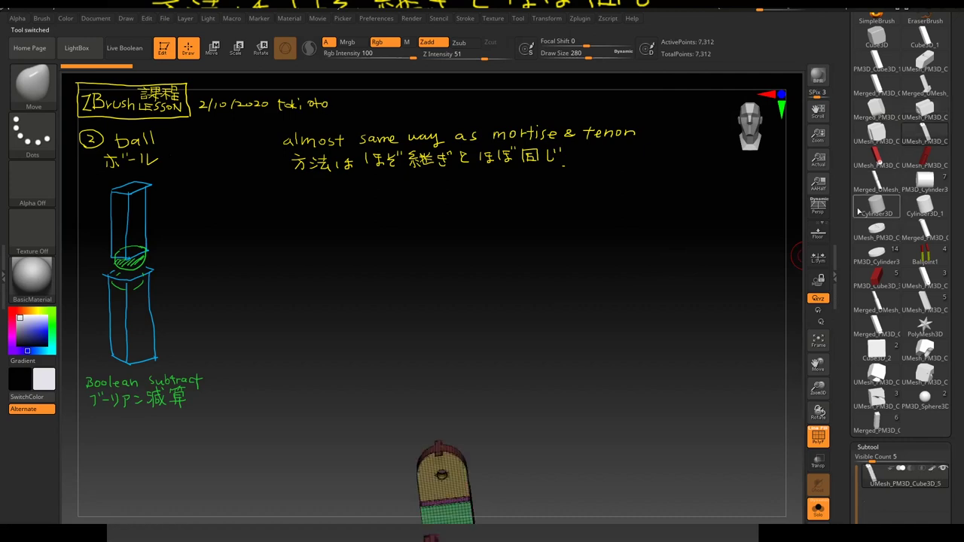
click(877, 156)
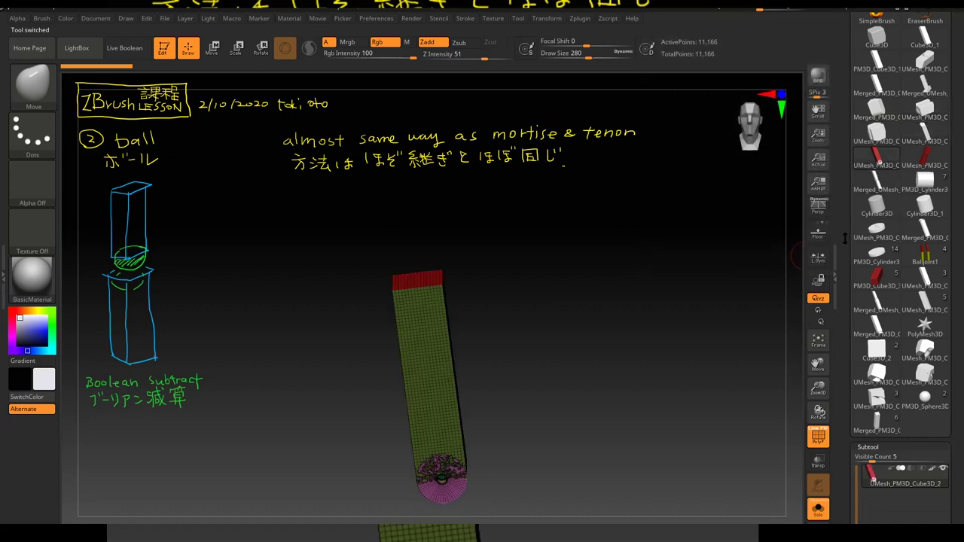
mouse_move(876, 185)
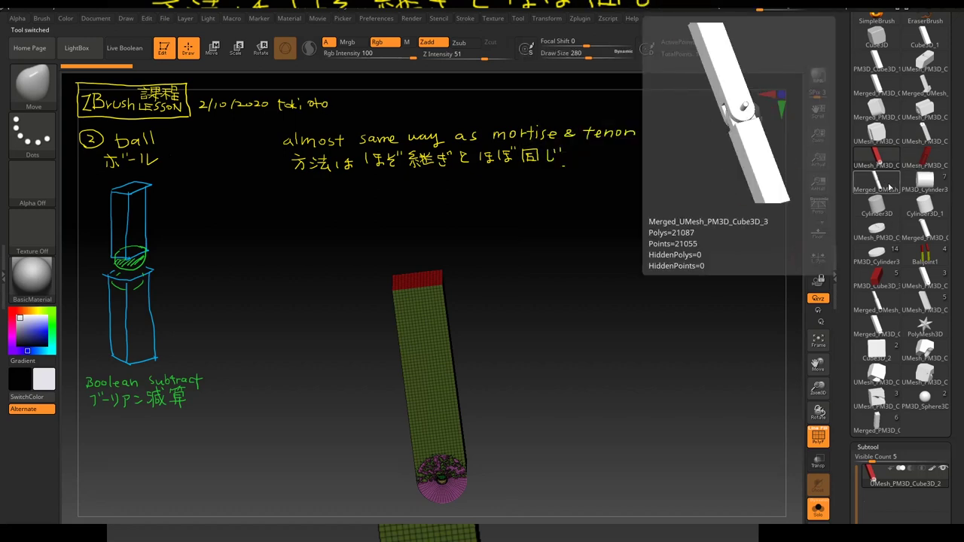
click(889, 188)
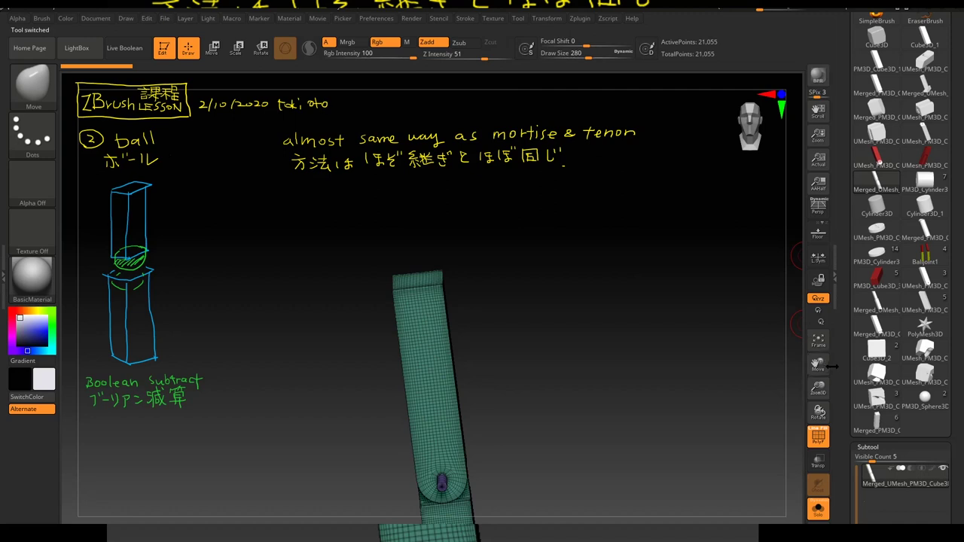
mouse_move(685, 326)
mouse_down()
mouse_move(678, 306)
mouse_move(701, 213)
mouse_up()
mouse_move(701, 286)
mouse_down()
mouse_move(666, 291)
mouse_move(679, 290)
mouse_up()
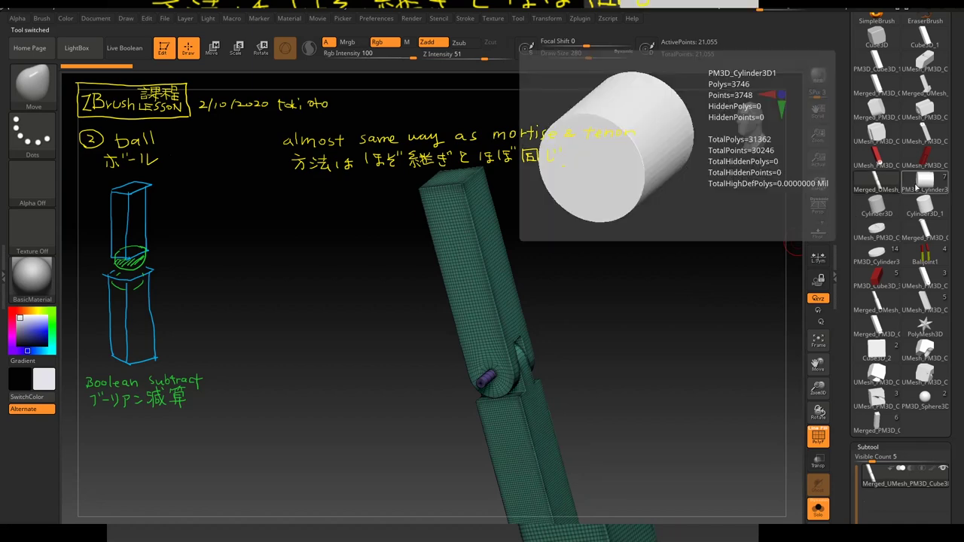
Step: Load PM3D_Cylinder3D1, raise Subtool Visible Count, enable Live Boolean, unhide its parts, then load Merged_UMesh_PM3D_Cube3D_8
click(924, 181)
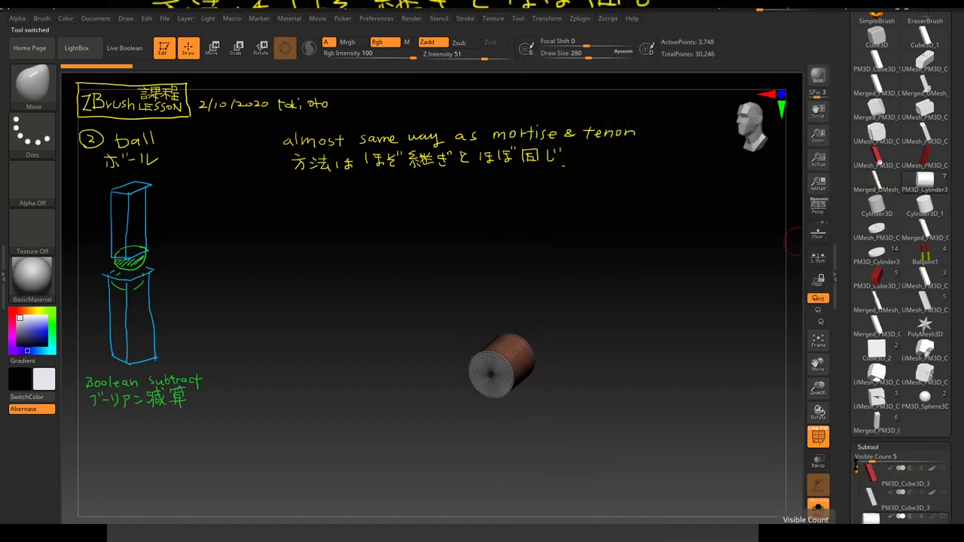
scroll(896, 451, down, 5)
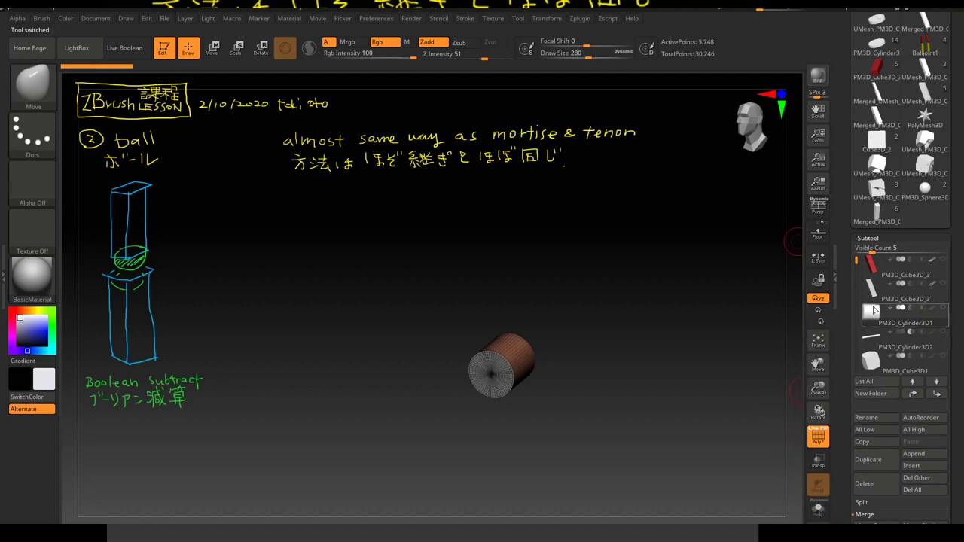
drag(872, 253, 892, 253)
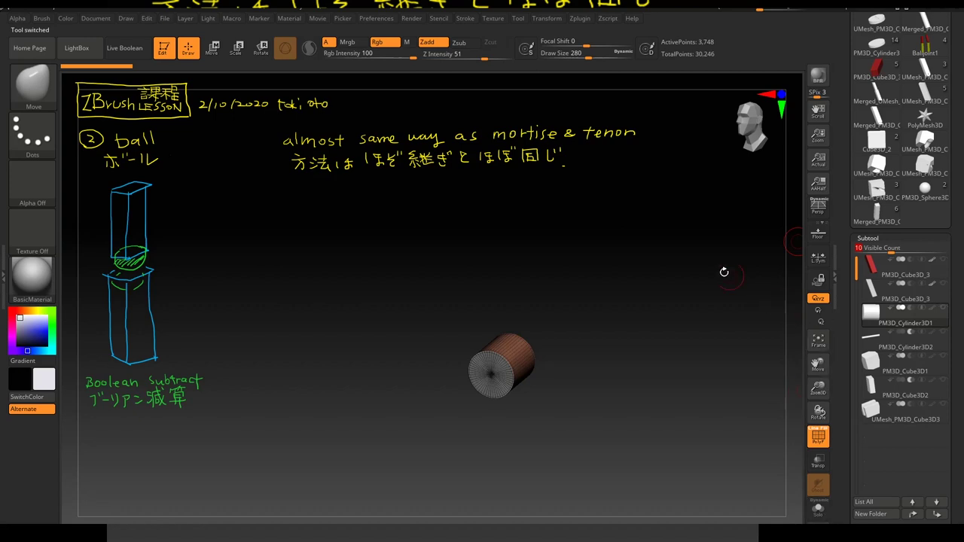
key(ctrl+shift+b)
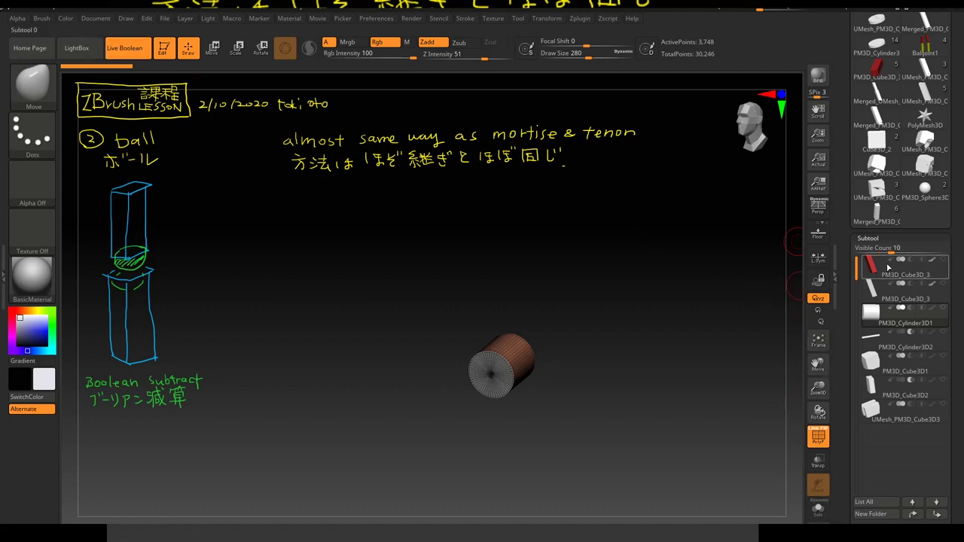
click(943, 259)
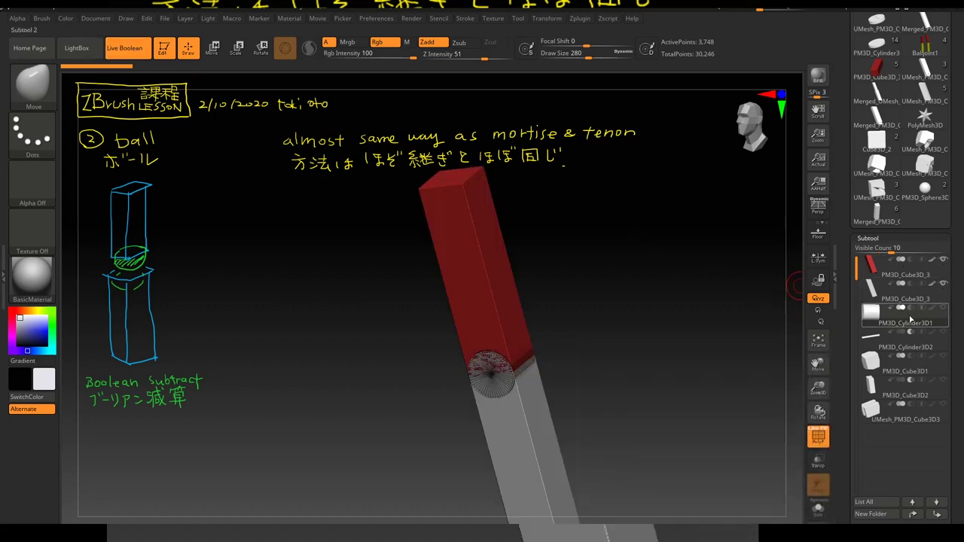
click(943, 332)
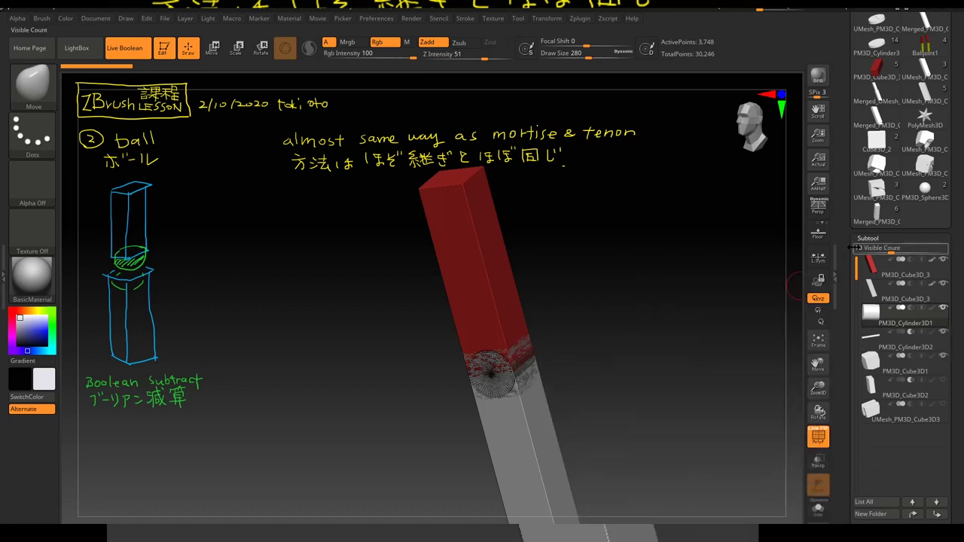
scroll(889, 189, up, 3)
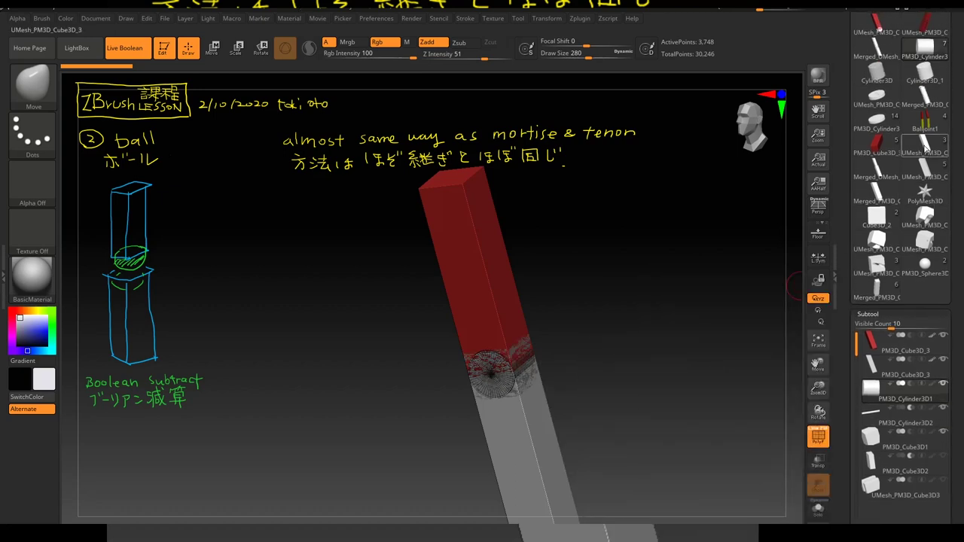
mouse_move(924, 147)
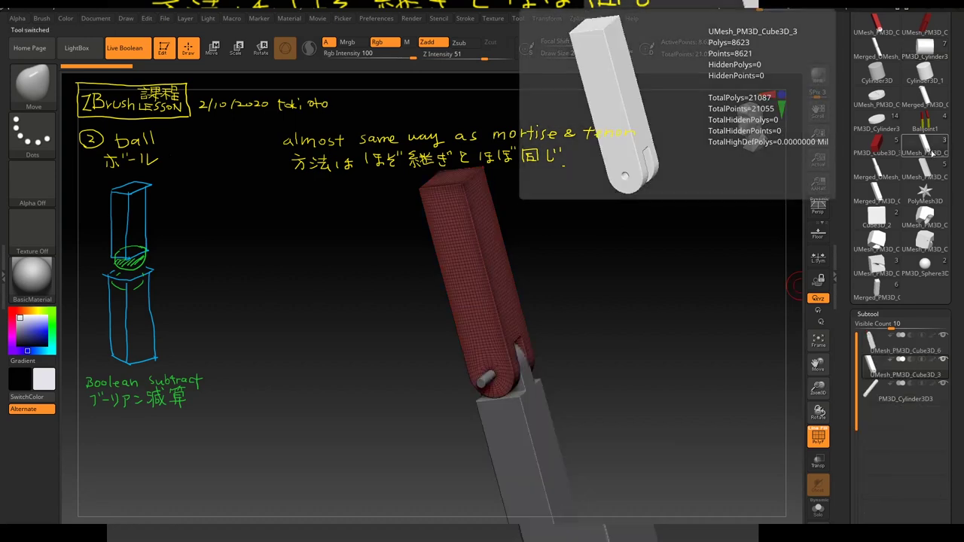
click(887, 175)
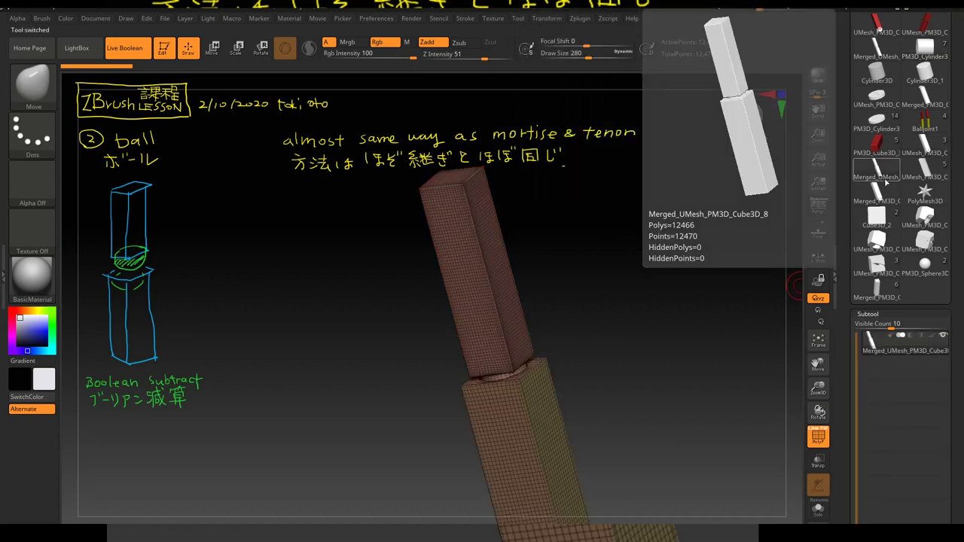
Step: Load UMesh_PM3D_Cube3D_8, solo the column, and turn off Live Boolean to see its hollow top
click(918, 177)
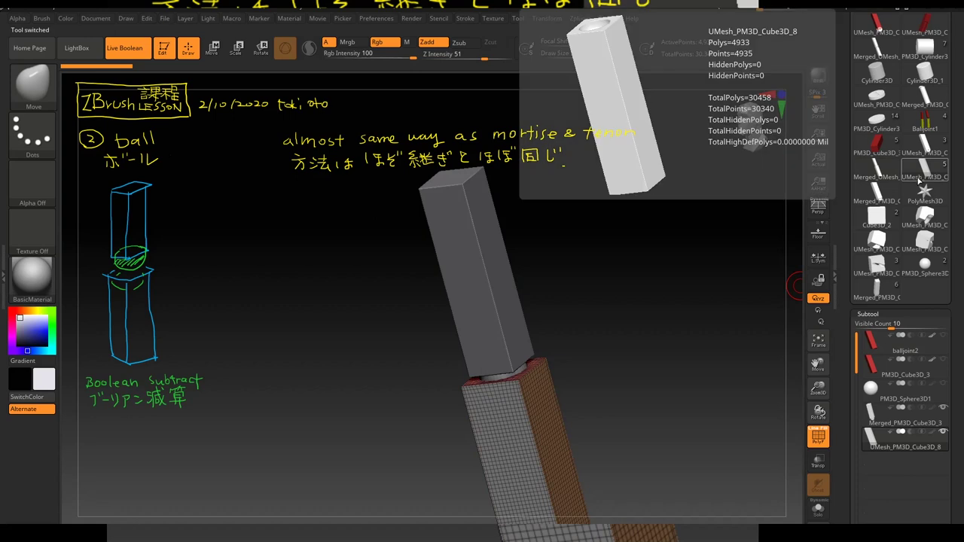
mouse_move(670, 312)
mouse_down()
mouse_move(686, 329)
mouse_move(688, 315)
mouse_move(654, 267)
mouse_move(615, 268)
mouse_move(615, 249)
mouse_move(637, 278)
mouse_up()
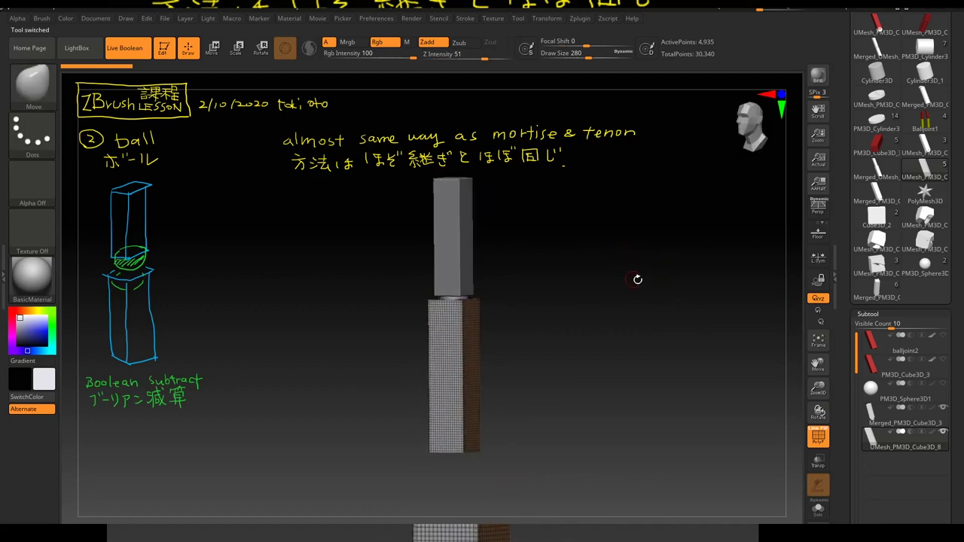
click(943, 336)
click(818, 510)
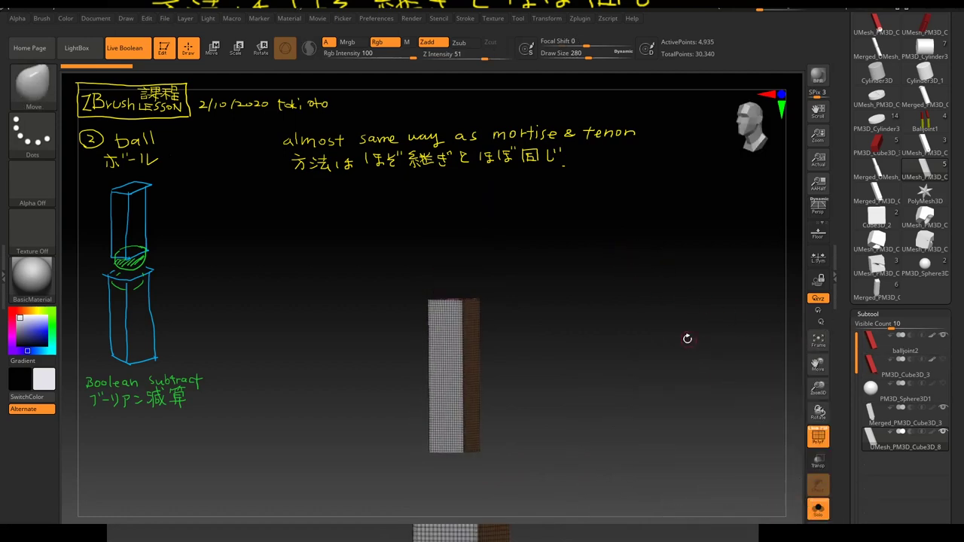
drag(693, 338, 764, 366)
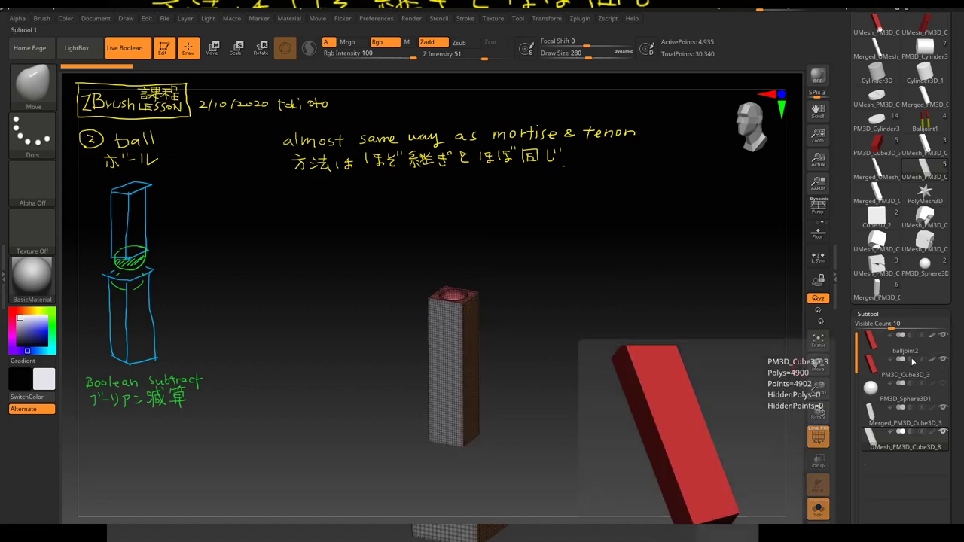
click(908, 386)
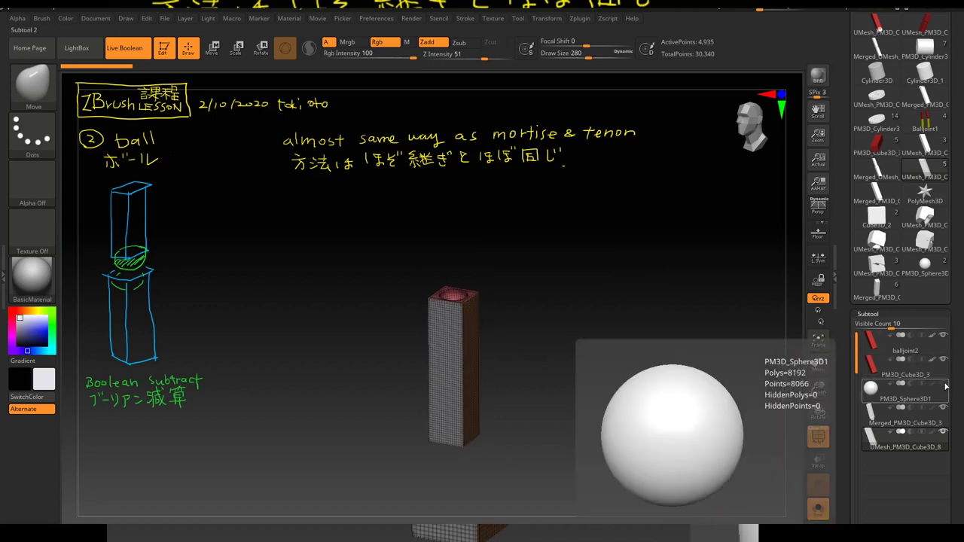
click(124, 47)
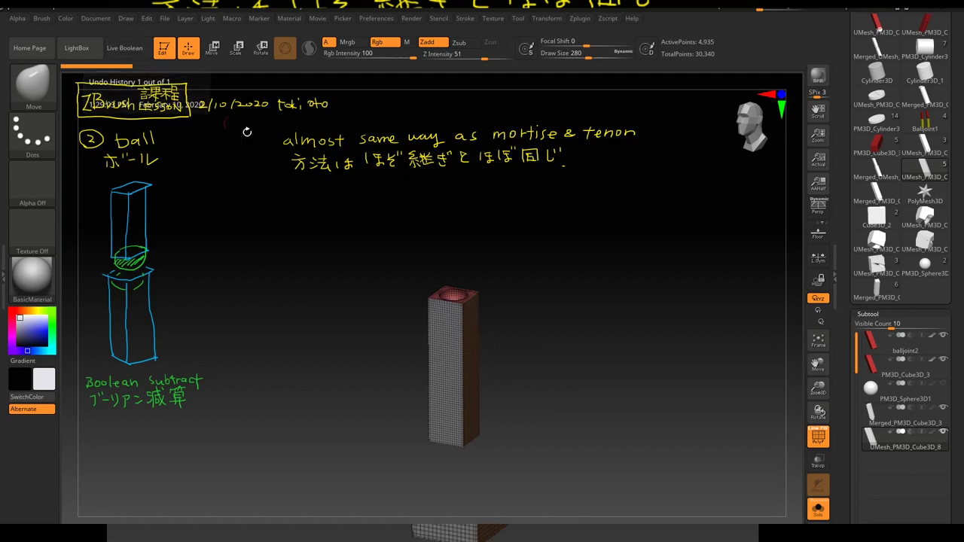
drag(673, 340, 673, 382)
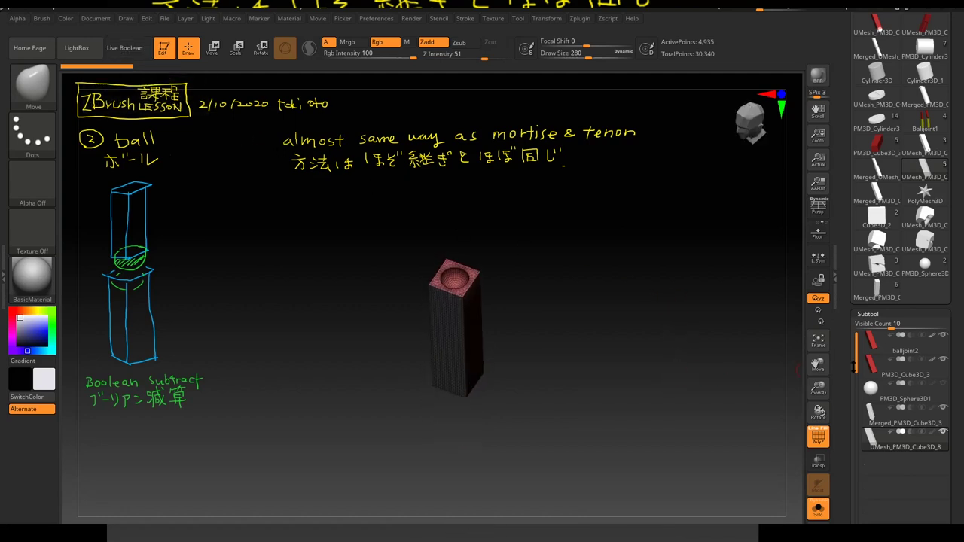
Step: Inspect the sphere, merged red column, UMesh column and PM3D_Cube3D_3 subtools in isolation
click(932, 390)
click(920, 411)
mouse_move(713, 361)
mouse_down()
mouse_move(656, 258)
mouse_move(675, 279)
mouse_up()
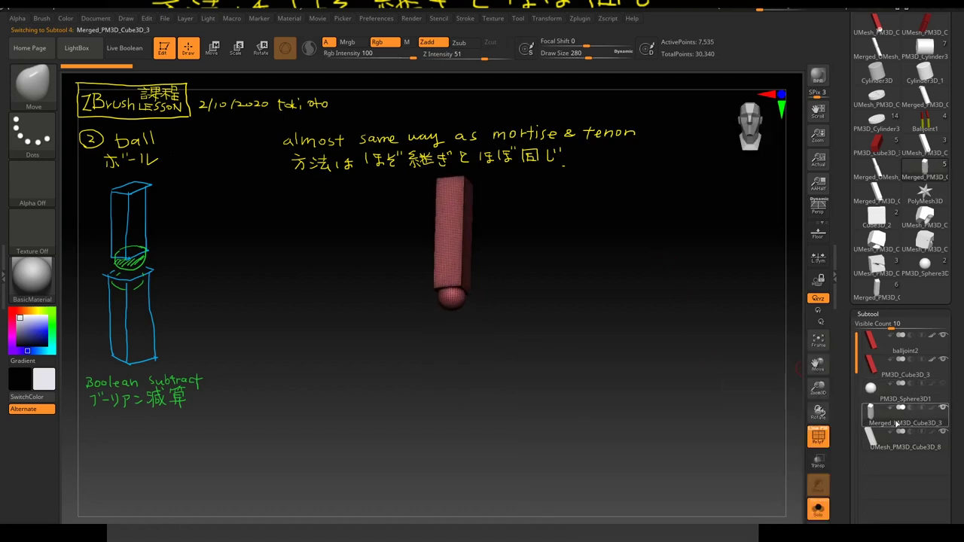
click(890, 449)
drag(686, 344, 677, 380)
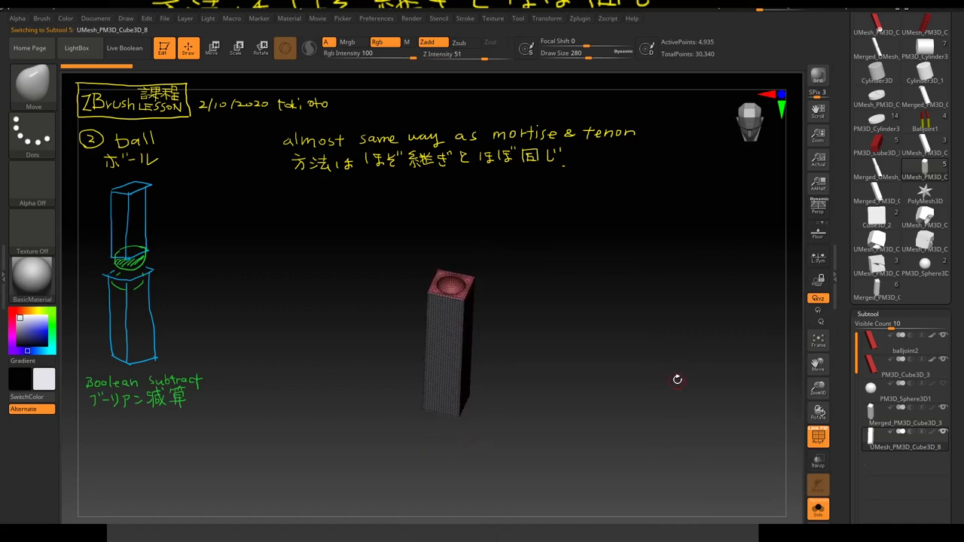
click(898, 396)
click(891, 375)
mouse_move(702, 345)
mouse_down()
mouse_move(660, 326)
mouse_move(681, 249)
mouse_move(661, 261)
mouse_move(647, 292)
mouse_up()
Step: Alternate between balljoint2, PM3D_Cube3D_3 and the sphere subtool, checking the cube's top face
click(873, 343)
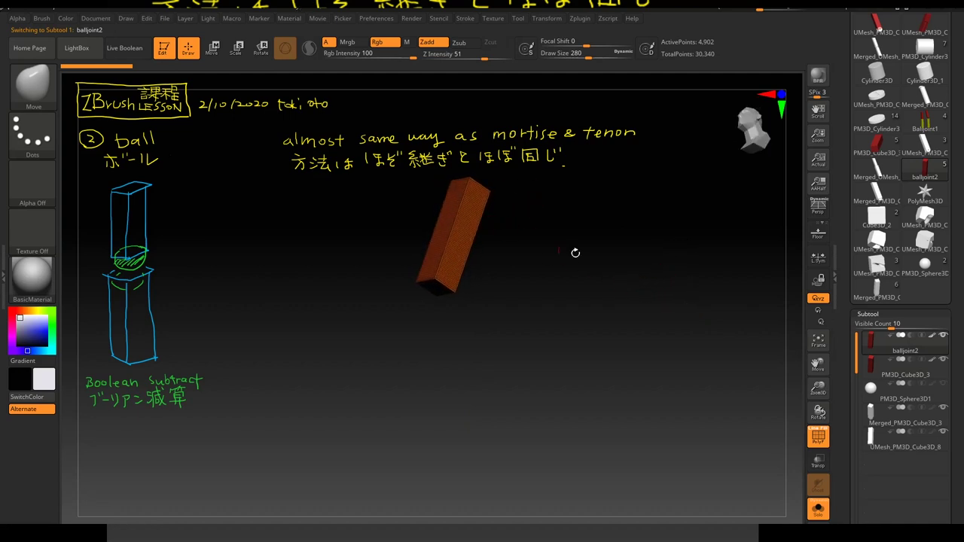
click(908, 359)
mouse_move(637, 299)
mouse_down()
mouse_move(617, 344)
mouse_move(624, 360)
mouse_move(633, 357)
mouse_move(625, 322)
mouse_up()
click(929, 397)
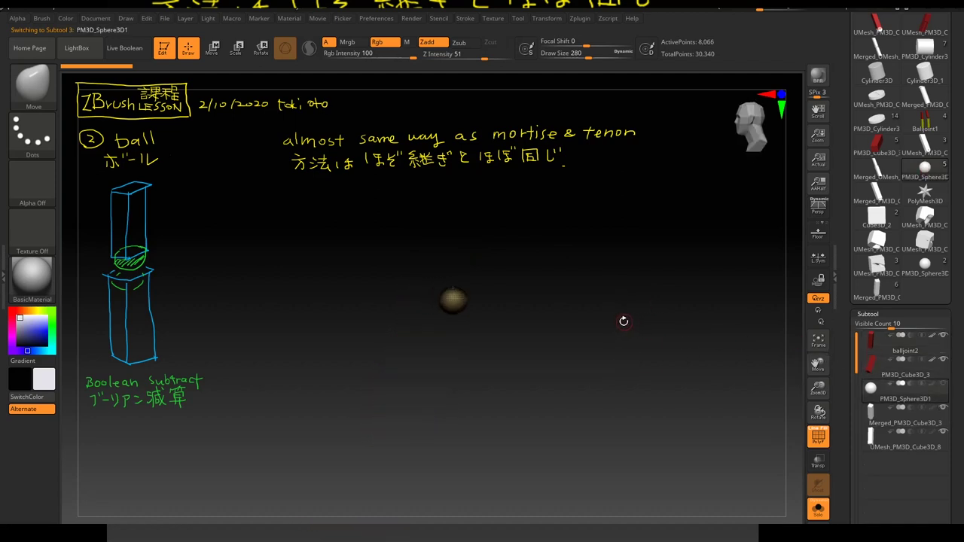
click(896, 353)
mouse_move(903, 369)
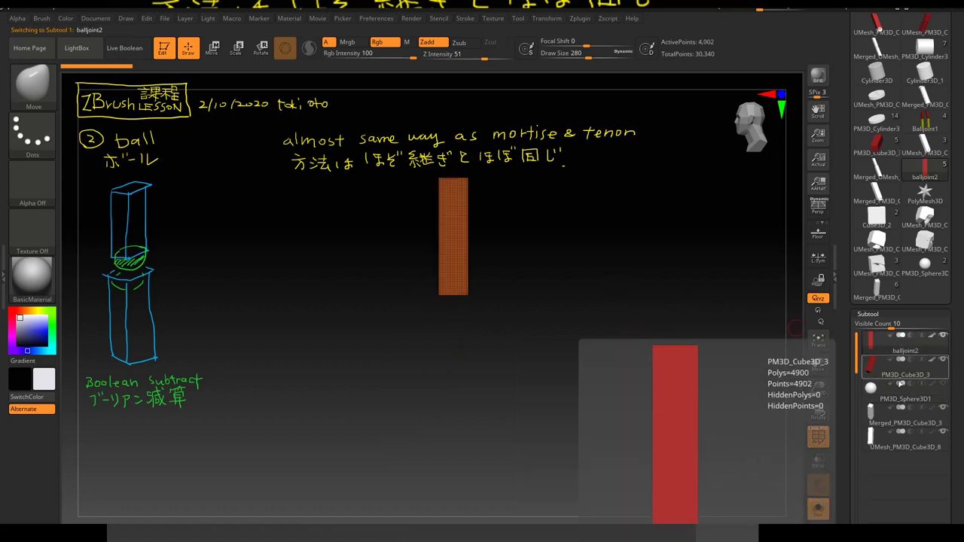
click(893, 403)
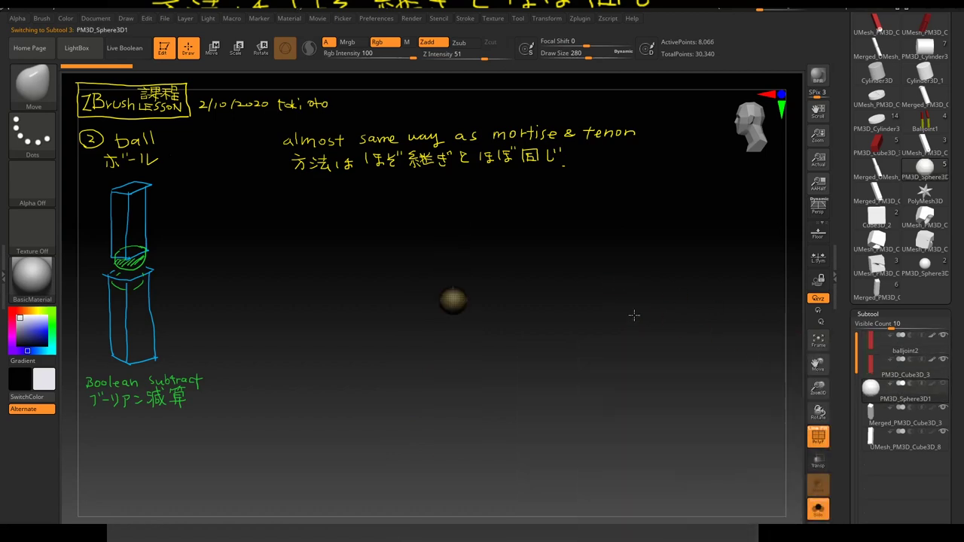
click(915, 374)
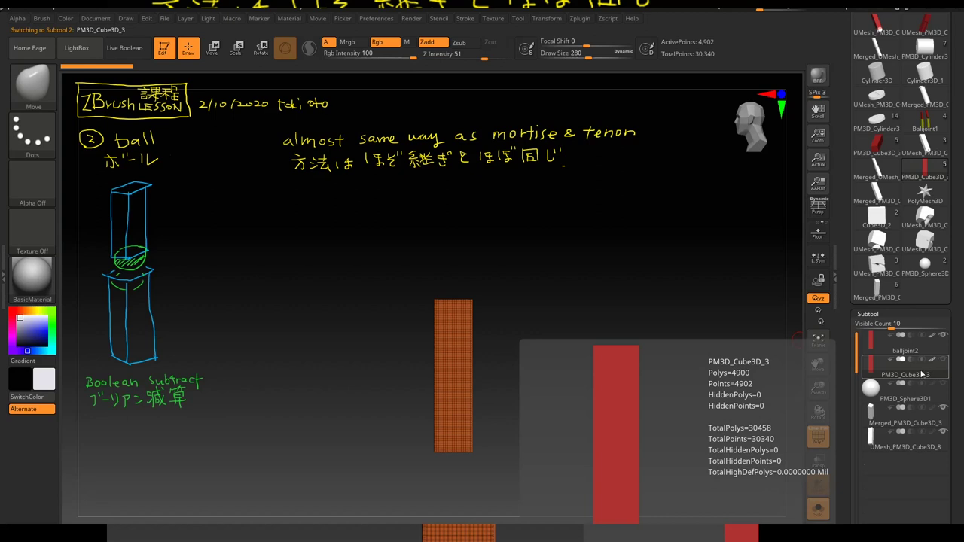
mouse_move(906, 368)
drag(641, 316, 634, 364)
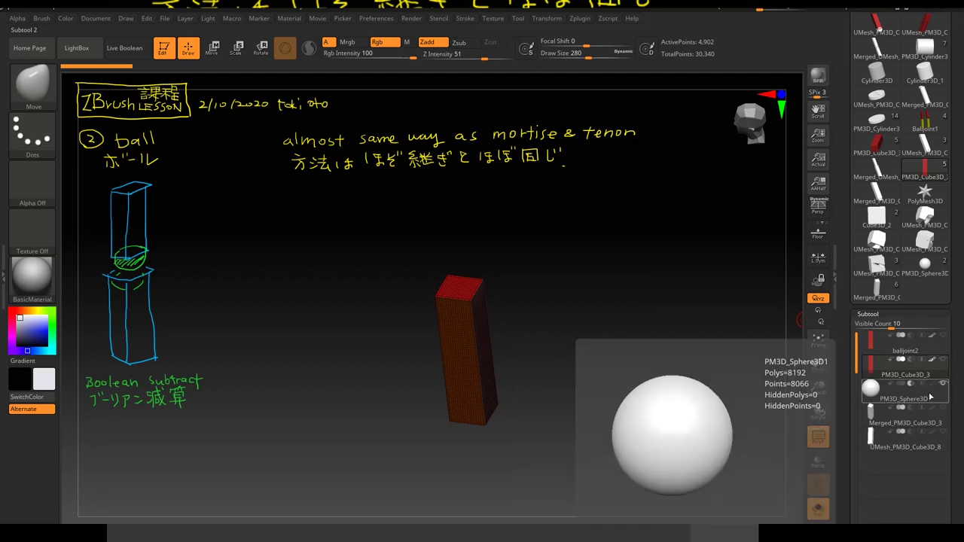
Step: Turn Live Boolean back on, turn off Solo and PolyF, and view the sphere-shaped hole
click(124, 47)
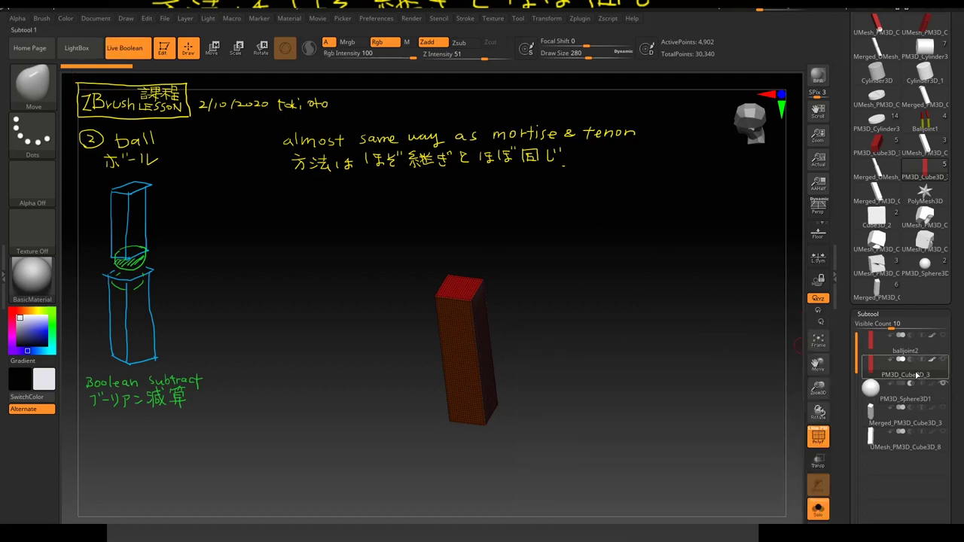
click(818, 509)
click(818, 437)
mouse_move(667, 362)
mouse_down()
mouse_move(659, 389)
mouse_move(615, 323)
mouse_move(607, 278)
mouse_move(638, 317)
mouse_up()
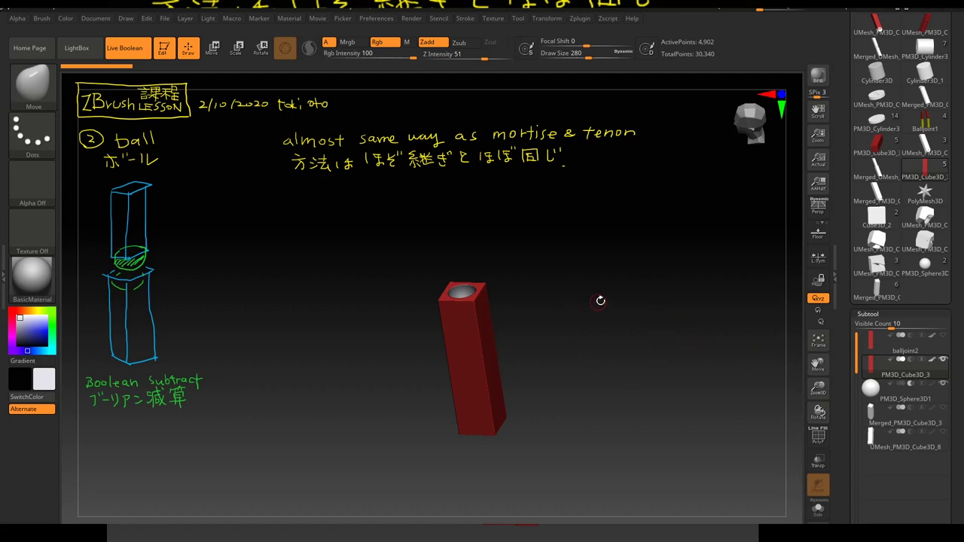
Step: Select balljoint2, turn Live Boolean off, and unhide the sphere beneath the red cube
click(890, 344)
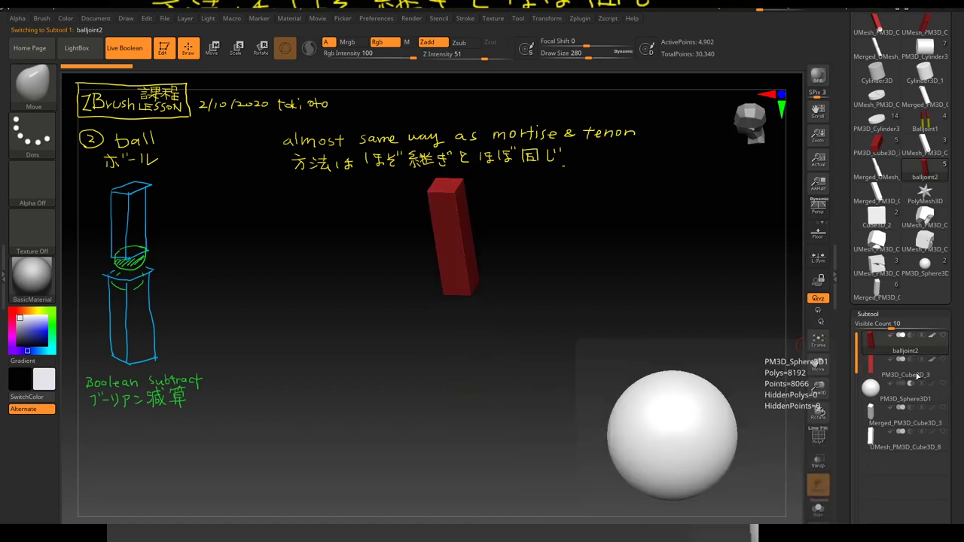
click(129, 54)
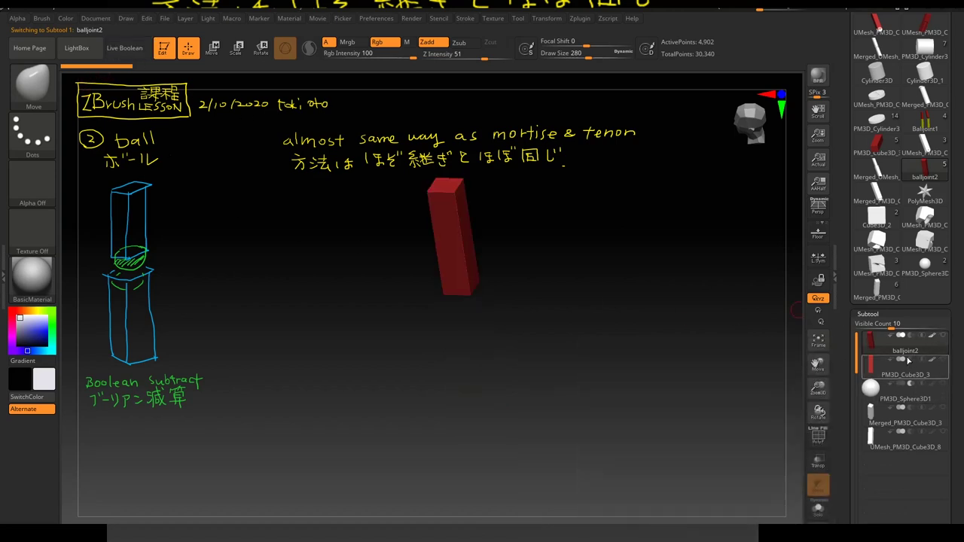
drag(602, 380, 607, 280)
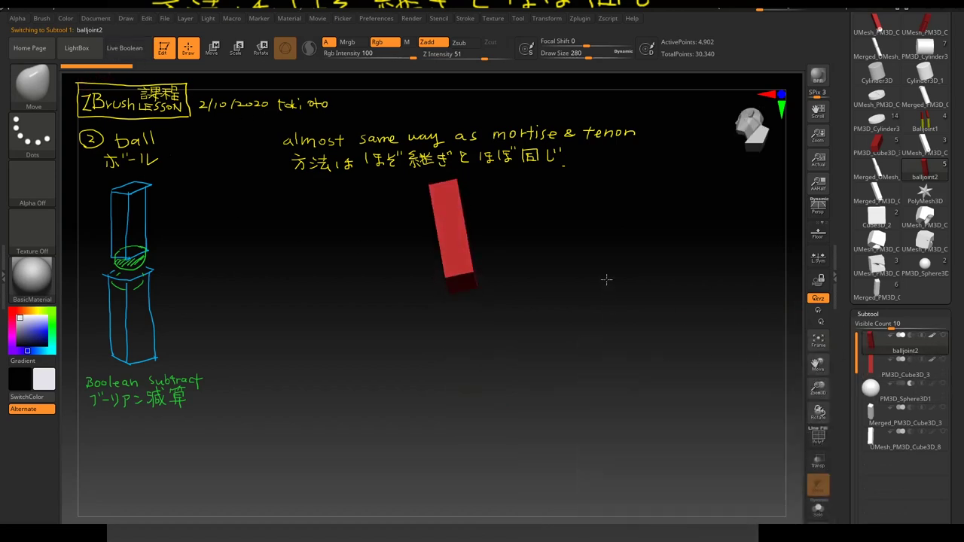
click(942, 384)
mouse_move(598, 308)
mouse_down()
mouse_move(572, 334)
mouse_move(584, 337)
mouse_up()
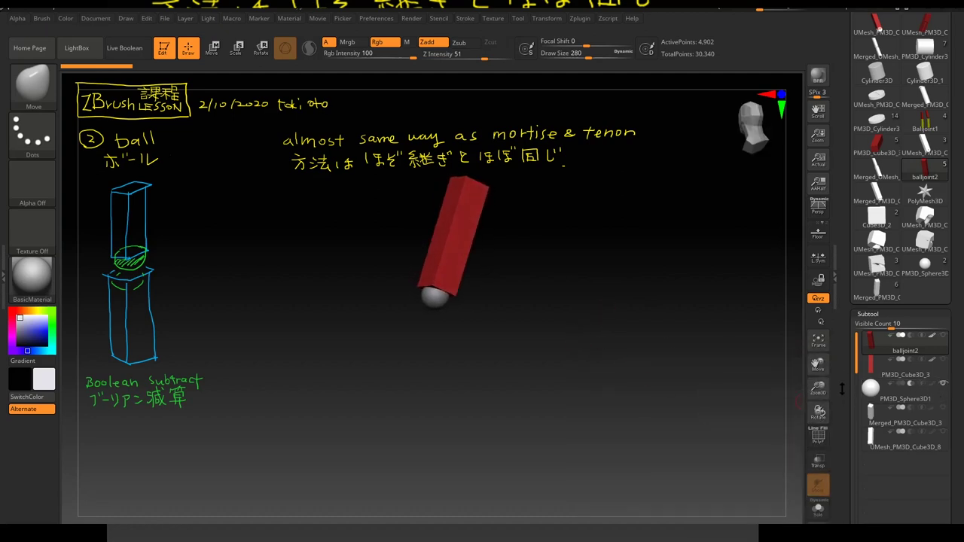
mouse_move(622, 295)
mouse_down()
mouse_move(617, 331)
mouse_move(598, 294)
mouse_move(586, 311)
mouse_up()
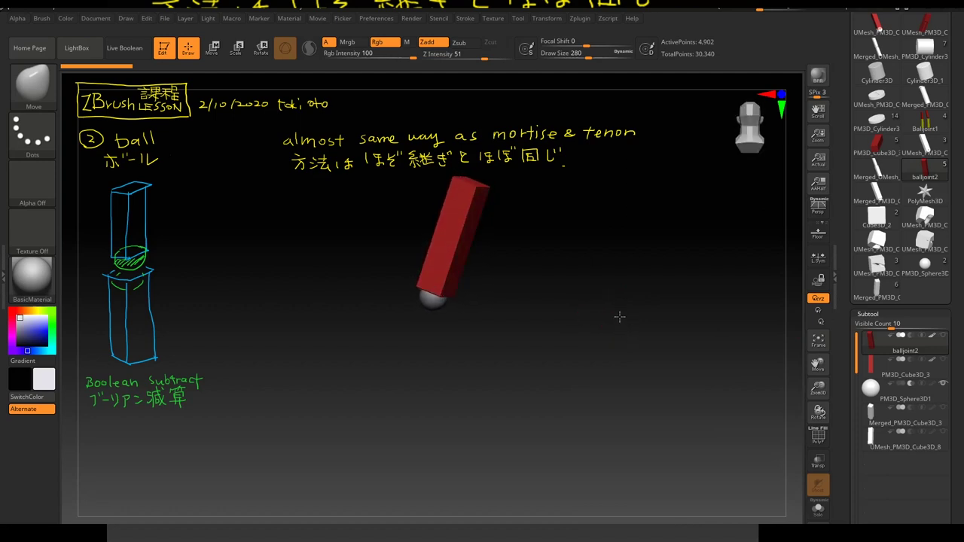
mouse_move(901, 415)
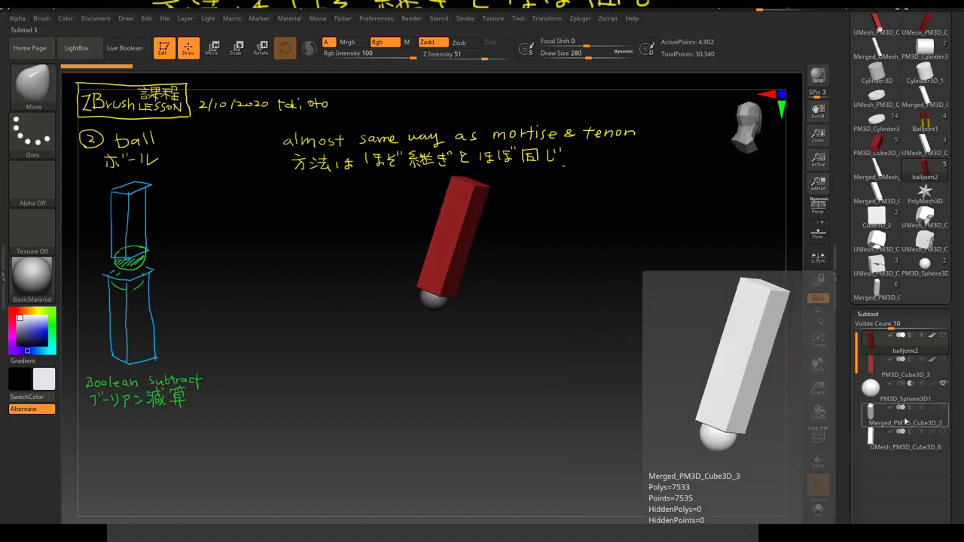
Step: Stand the merged upper bar and hollowed lower bar upright and show both together
click(906, 422)
mouse_move(641, 320)
mouse_down()
mouse_move(624, 283)
mouse_move(645, 346)
mouse_up()
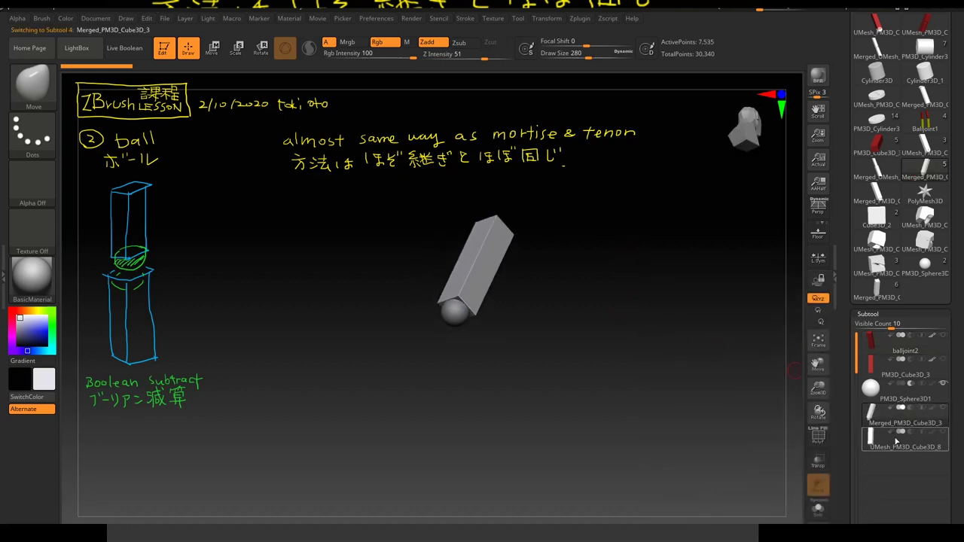
mouse_move(700, 377)
mouse_down()
mouse_move(667, 333)
mouse_move(652, 435)
mouse_move(797, 437)
mouse_up()
click(943, 385)
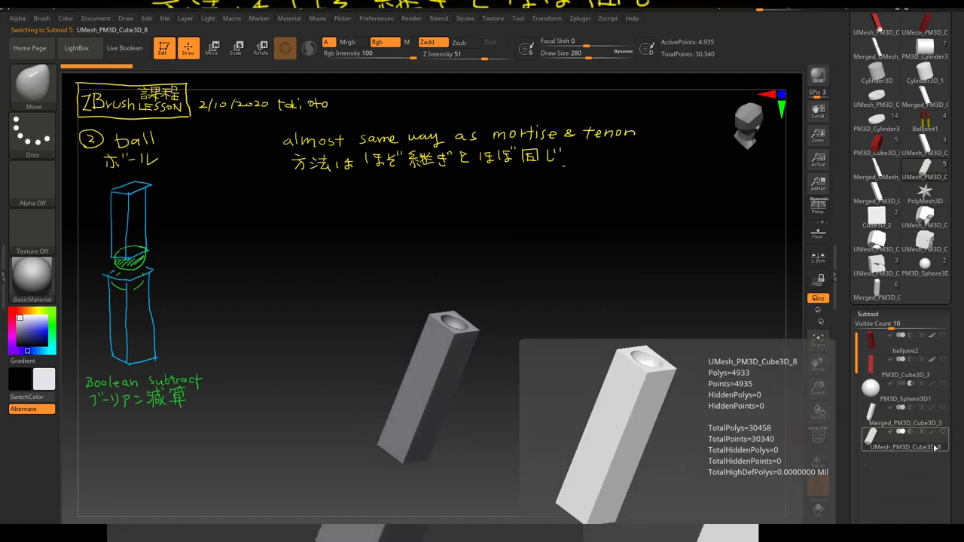
mouse_move(704, 399)
mouse_down()
mouse_move(617, 387)
mouse_move(624, 379)
mouse_up()
mouse_move(659, 411)
mouse_down()
mouse_move(667, 451)
mouse_move(663, 430)
mouse_up()
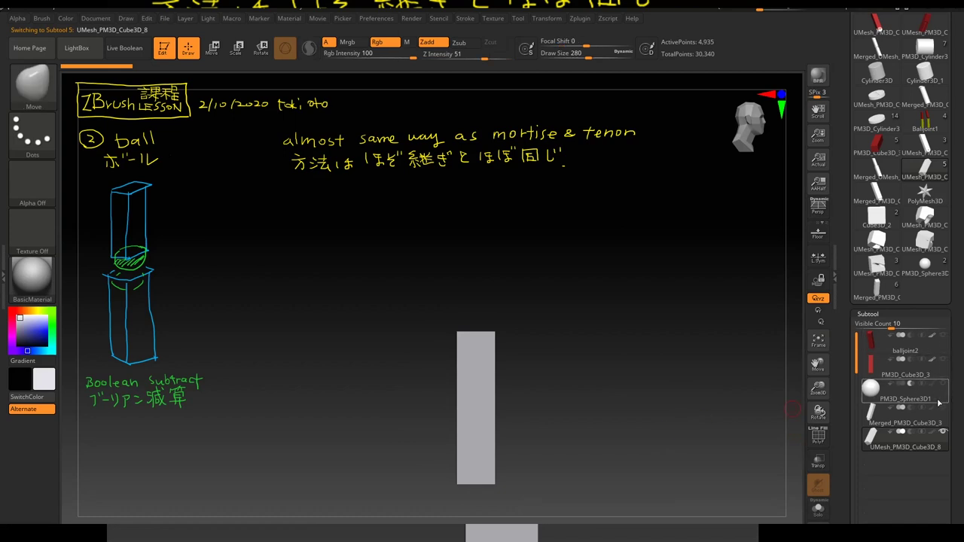
click(931, 422)
mouse_move(619, 336)
mouse_down()
mouse_move(596, 340)
mouse_move(592, 356)
mouse_move(597, 314)
mouse_move(594, 327)
mouse_move(585, 306)
mouse_up()
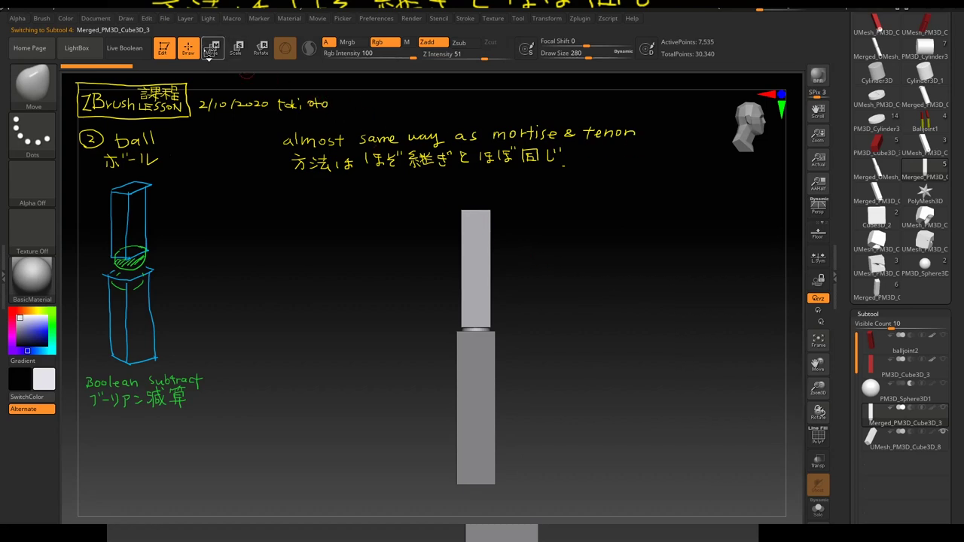
Step: In Move mode, select UMesh_PM3D_Cube3D_8 with the upper bar visible and lower the rod section
click(213, 49)
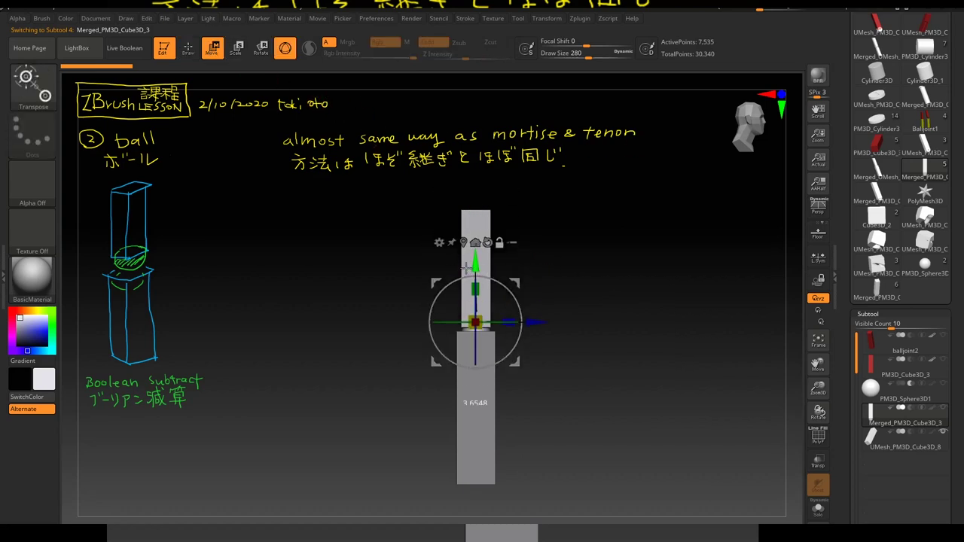
drag(467, 268, 467, 274)
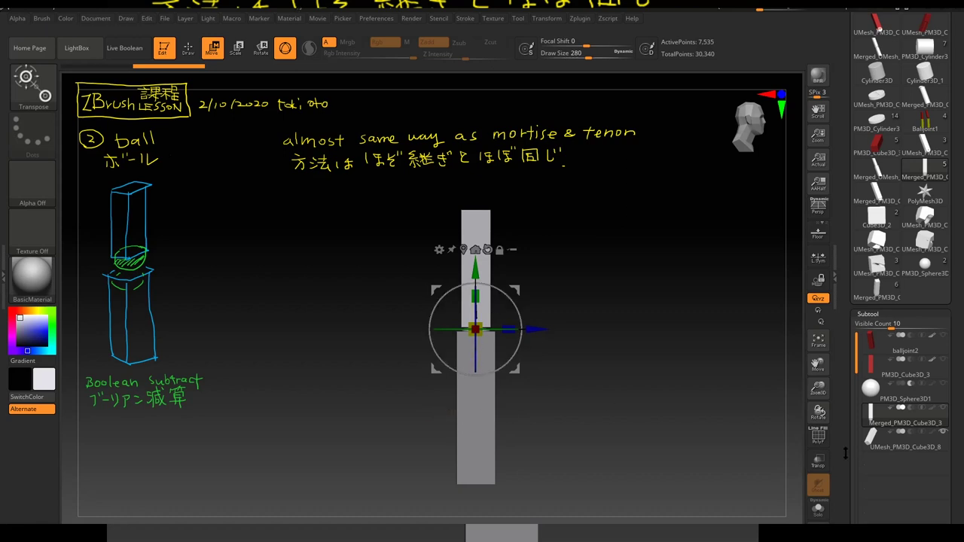
click(879, 446)
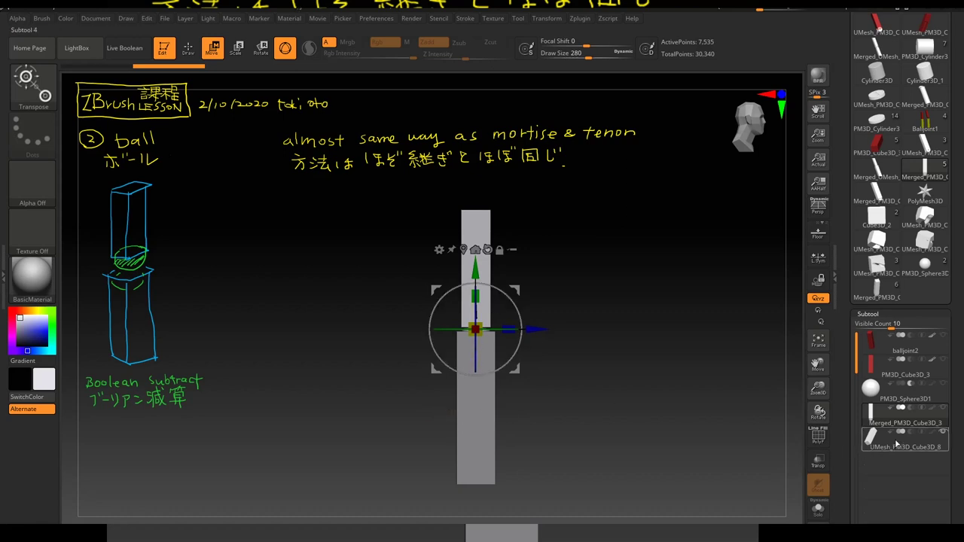
click(943, 409)
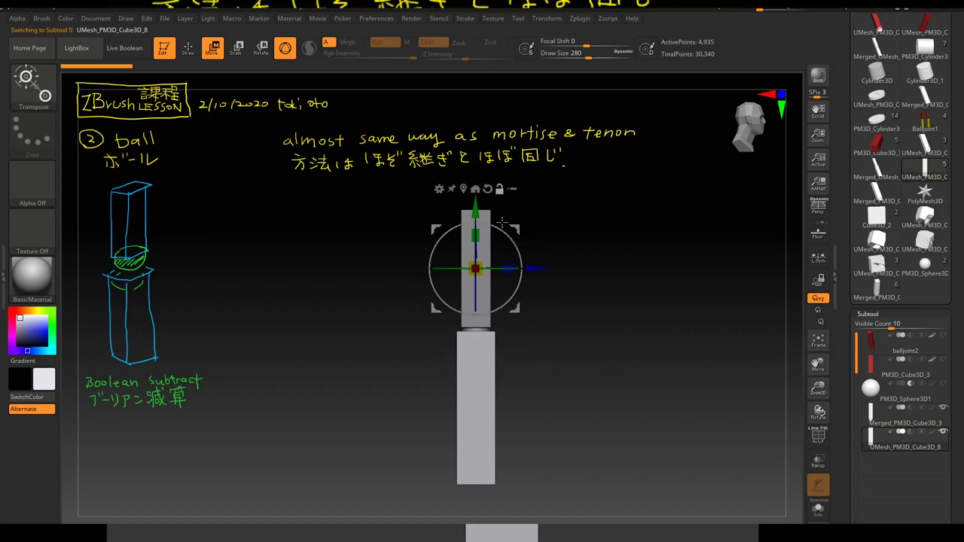
mouse_move(475, 204)
mouse_down()
mouse_move(473, 283)
mouse_move(494, 285)
mouse_up()
Step: Rotate the rod section about the ball joint to a tilted angle and return to Draw mode
mouse_move(572, 286)
mouse_down()
mouse_move(613, 286)
mouse_move(514, 316)
mouse_move(512, 292)
mouse_up()
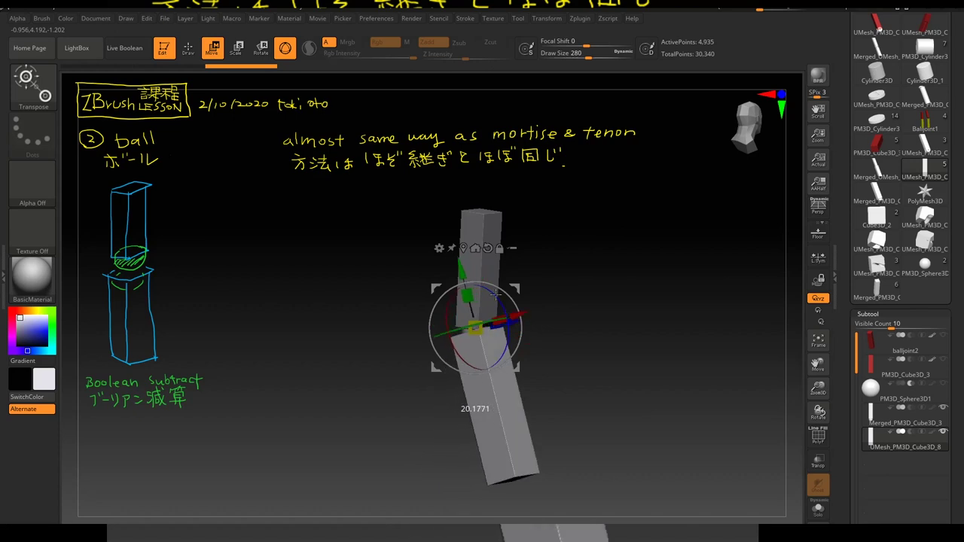
mouse_move(513, 292)
mouse_down()
mouse_move(566, 284)
mouse_move(577, 324)
mouse_move(622, 332)
mouse_move(594, 278)
mouse_move(607, 335)
mouse_up()
drag(515, 301, 513, 303)
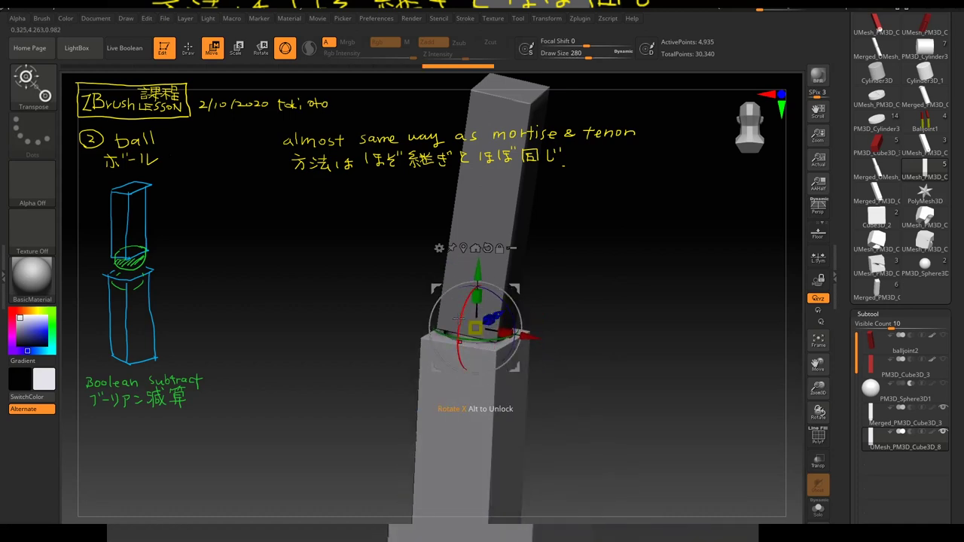
drag(459, 319, 460, 348)
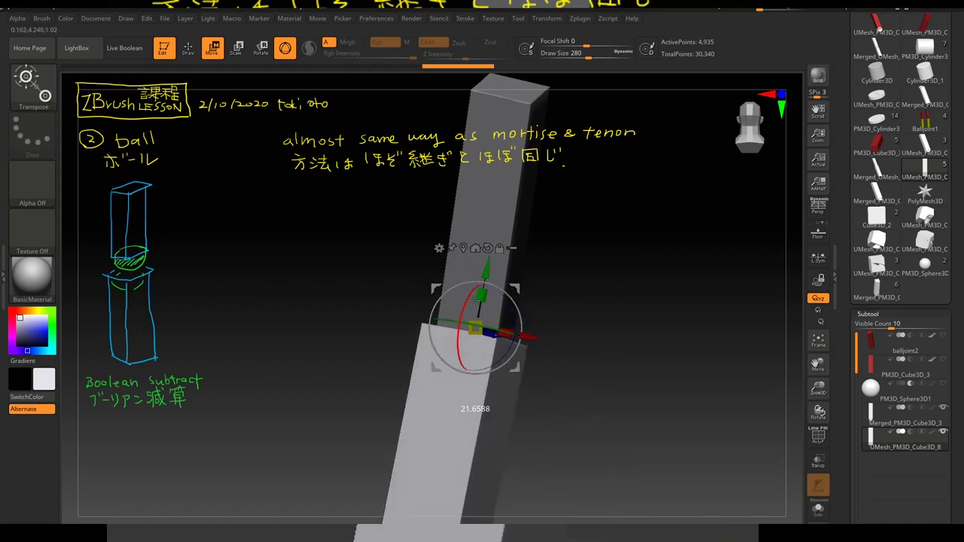
click(189, 47)
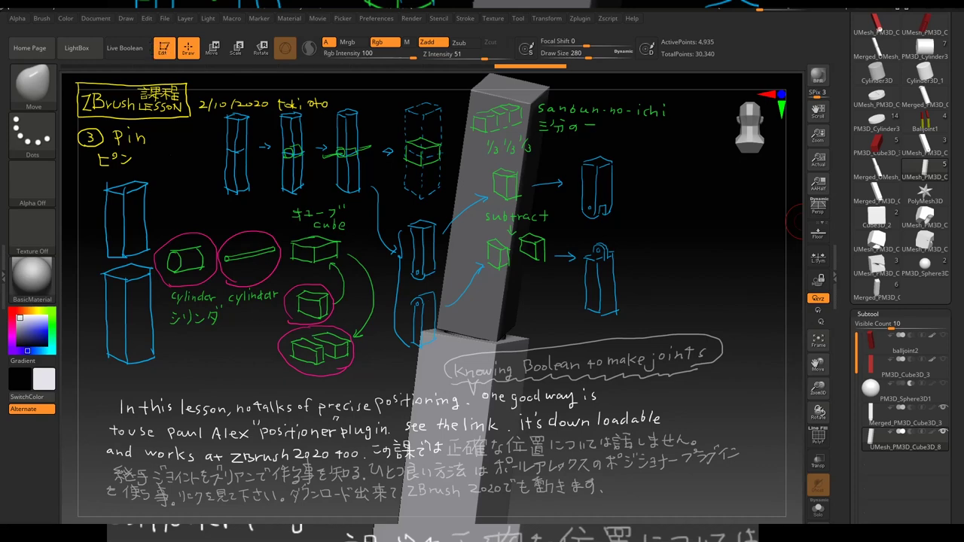
Step: Pan the model to the canvas's right side and load the merged pin-joint tool (21,055 points)
mouse_move(669, 234)
mouse_down()
mouse_move(645, 208)
mouse_move(663, 243)
mouse_move(661, 231)
mouse_move(702, 236)
mouse_up()
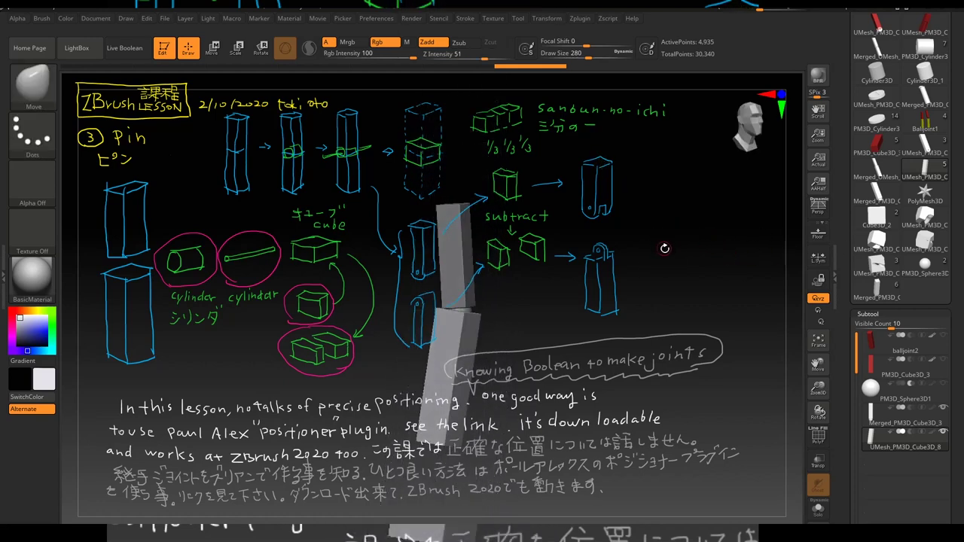
drag(664, 247, 656, 249)
key(space)
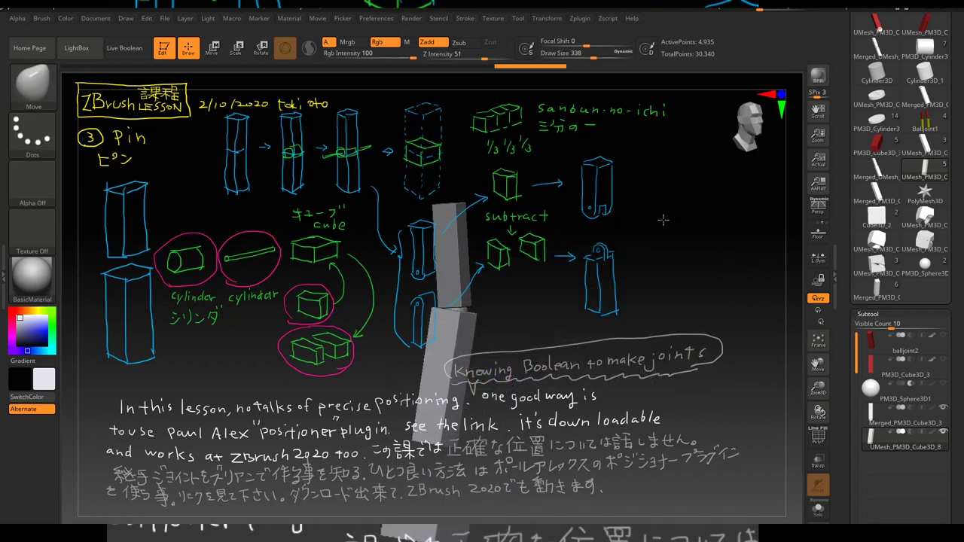
alt+drag(661, 221, 798, 194)
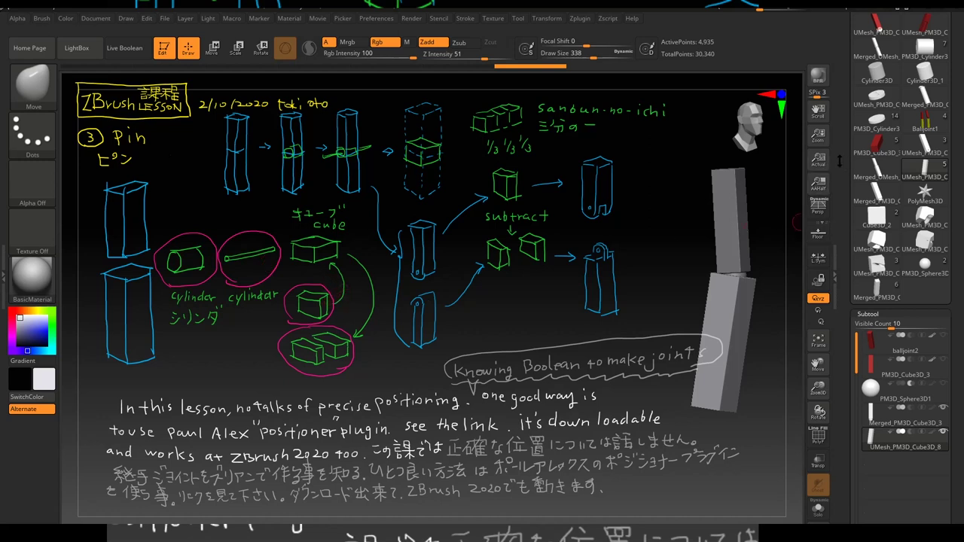
scroll(873, 151, up, 3)
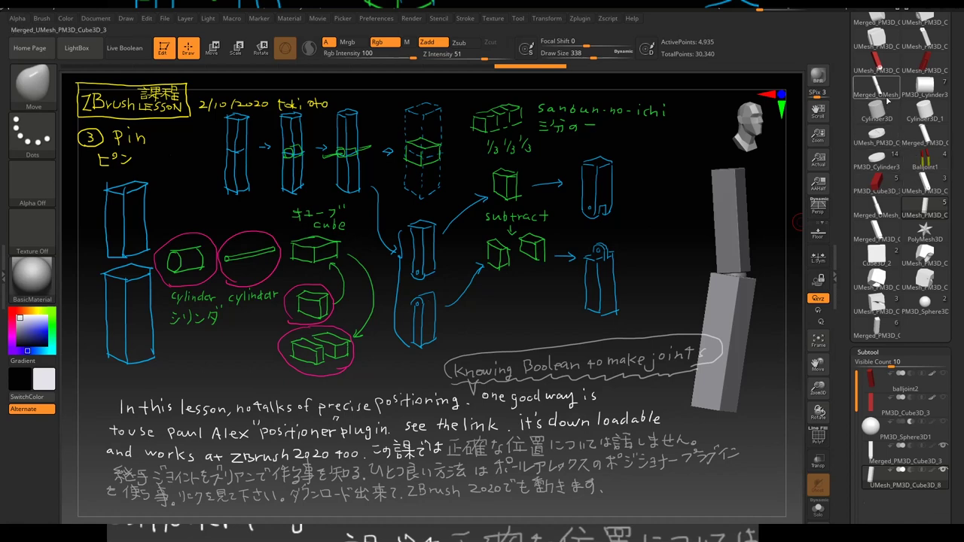
click(881, 97)
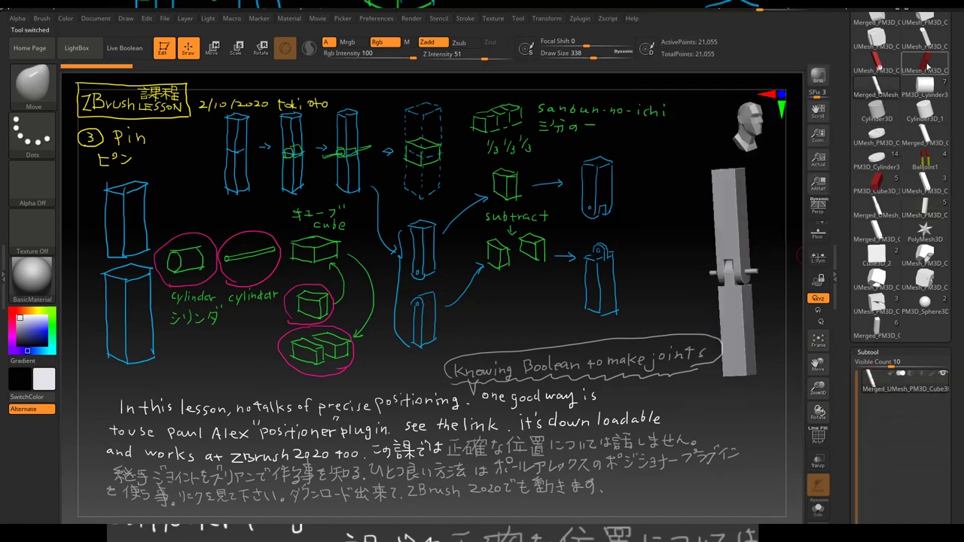
Step: Load the multi-part pin-joint model, unhide the red block, and select its second part
click(915, 90)
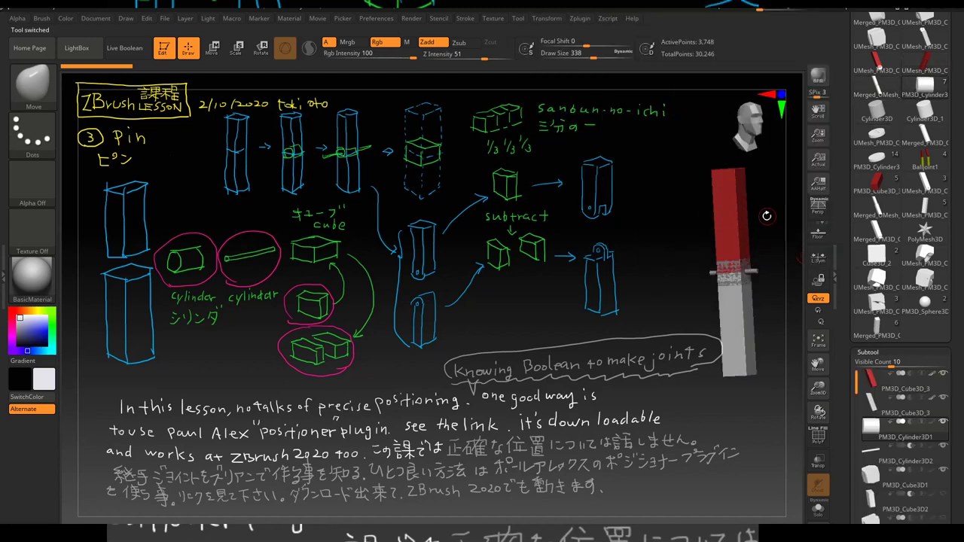
drag(750, 214, 701, 229)
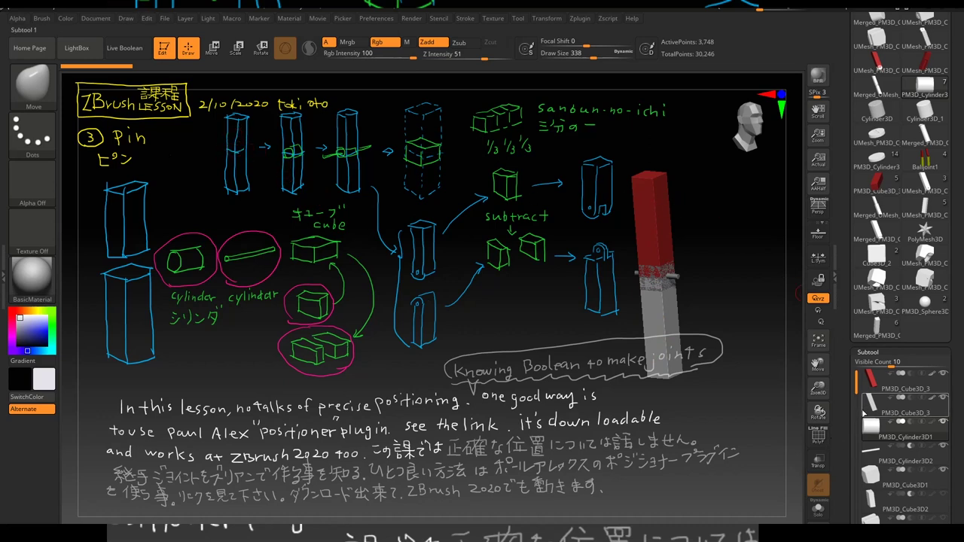
shift+click(945, 379)
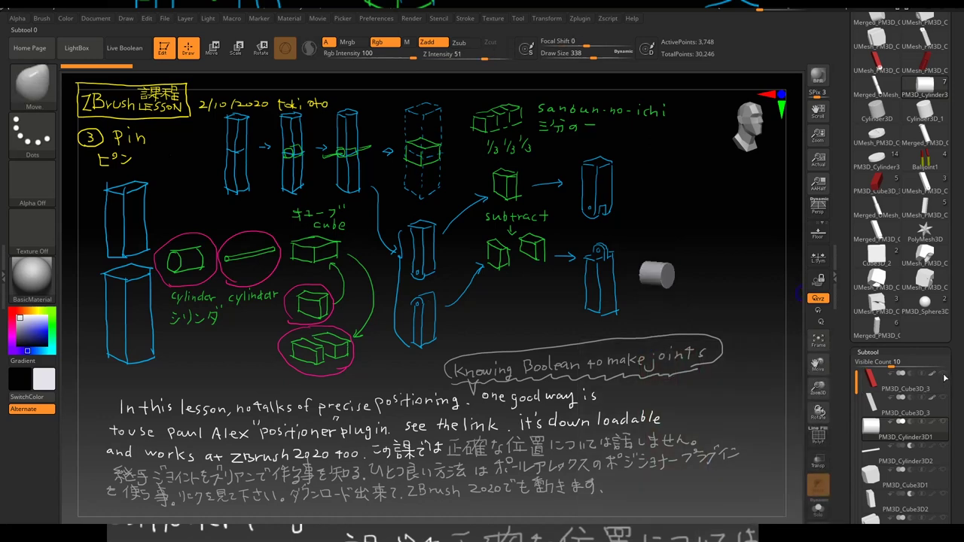
click(945, 401)
shift+drag(737, 344, 647, 228)
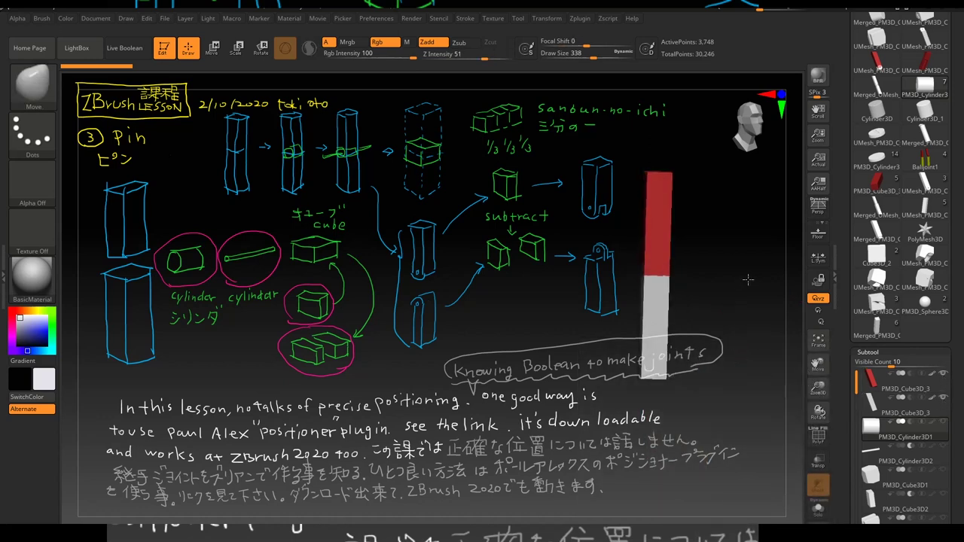
drag(678, 285, 706, 263)
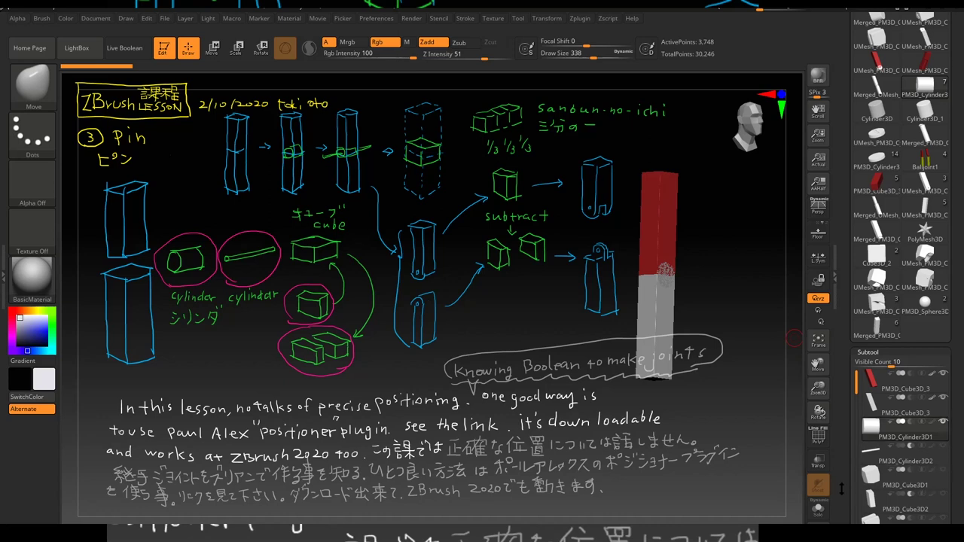
Step: Solo the cylinder pin to inspect it, then show all parts again
click(818, 509)
drag(721, 290, 711, 290)
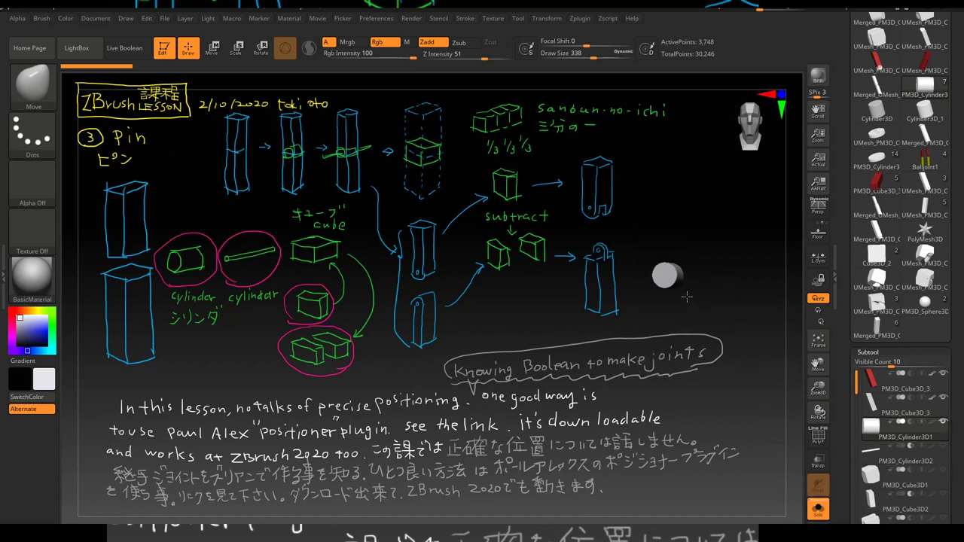
click(818, 511)
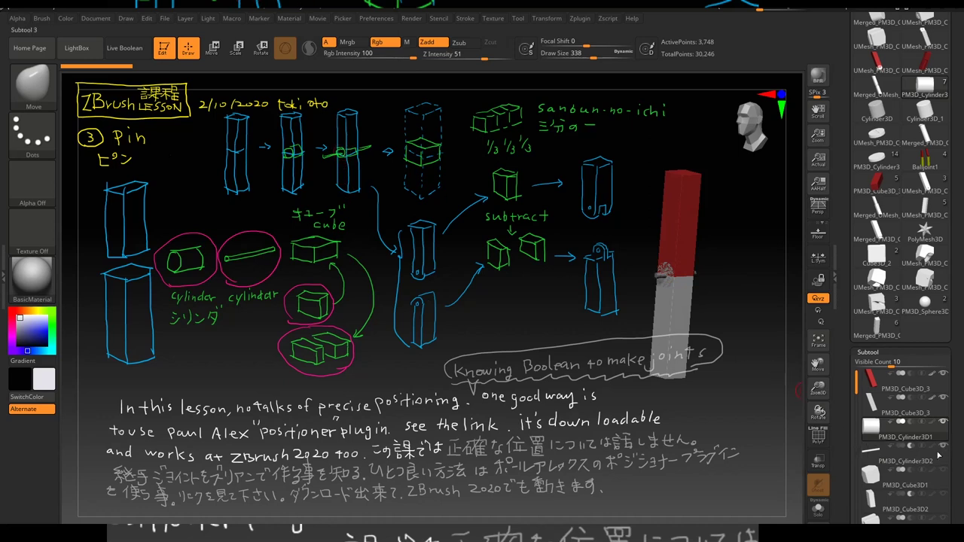
drag(756, 325, 726, 297)
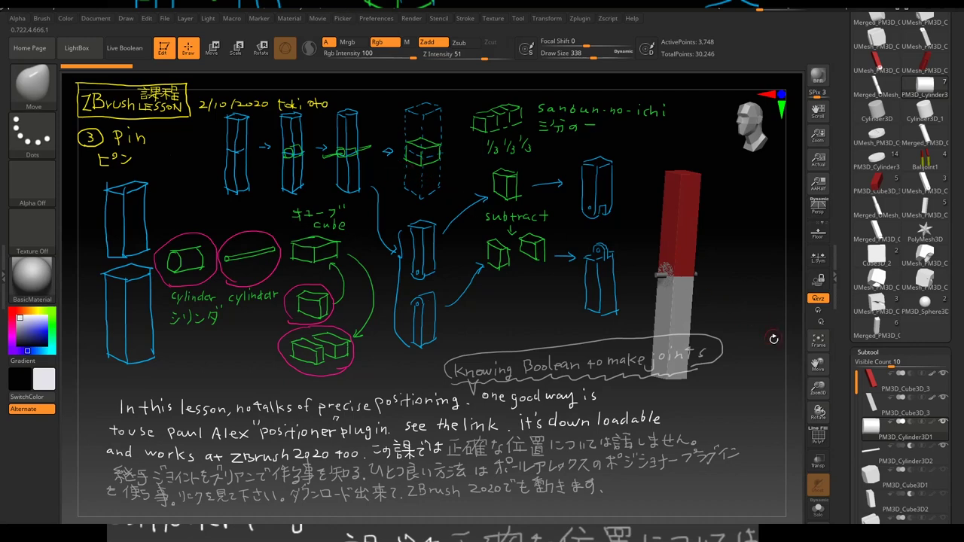
drag(843, 397, 825, 301)
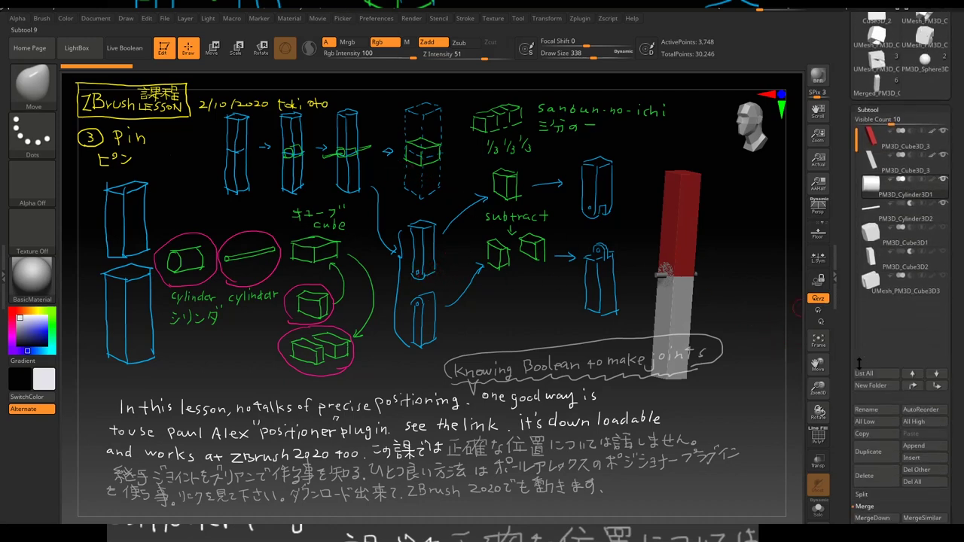
mouse_move(903, 165)
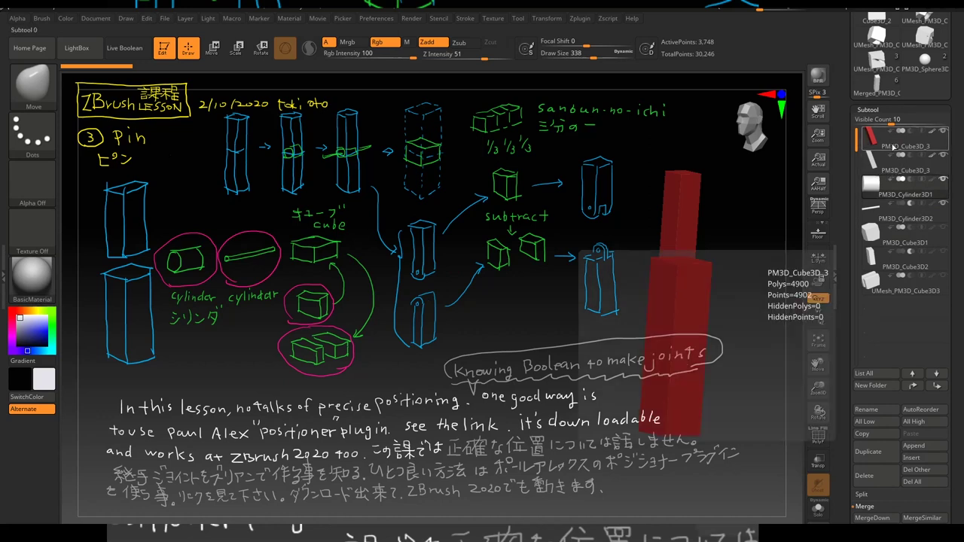
Step: Select the PM3D_Cube3D_3 and PM3D_Cylinder3D2 subtools and bring the red pillar into view
click(916, 146)
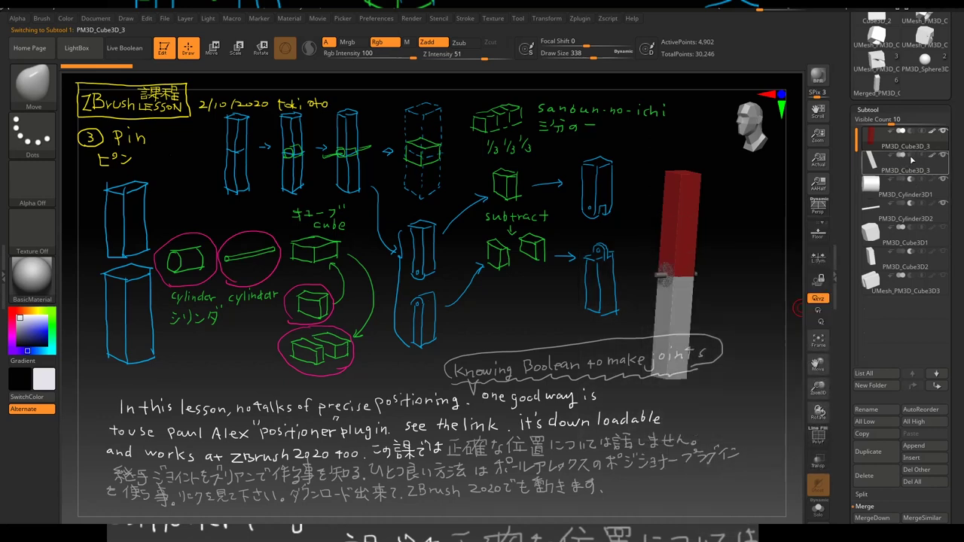
mouse_move(907, 189)
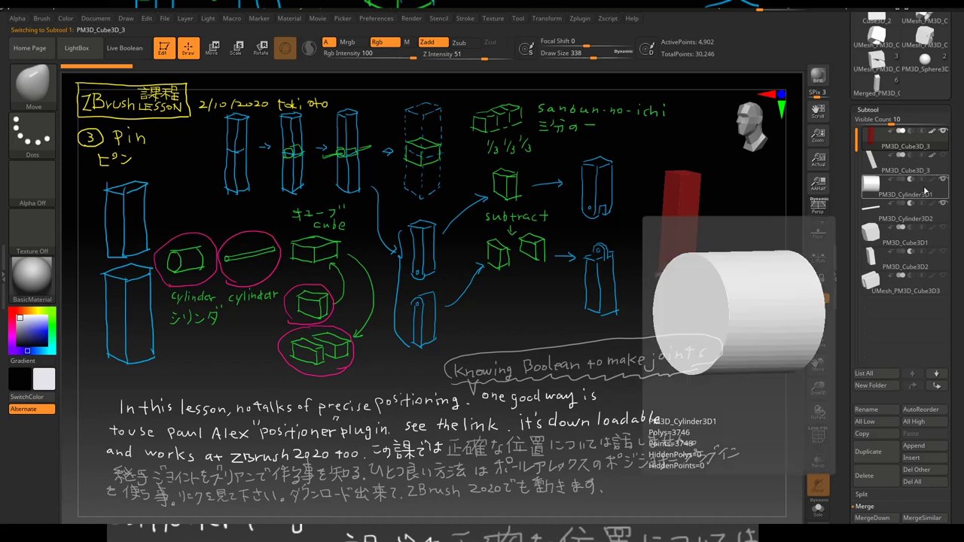
click(890, 208)
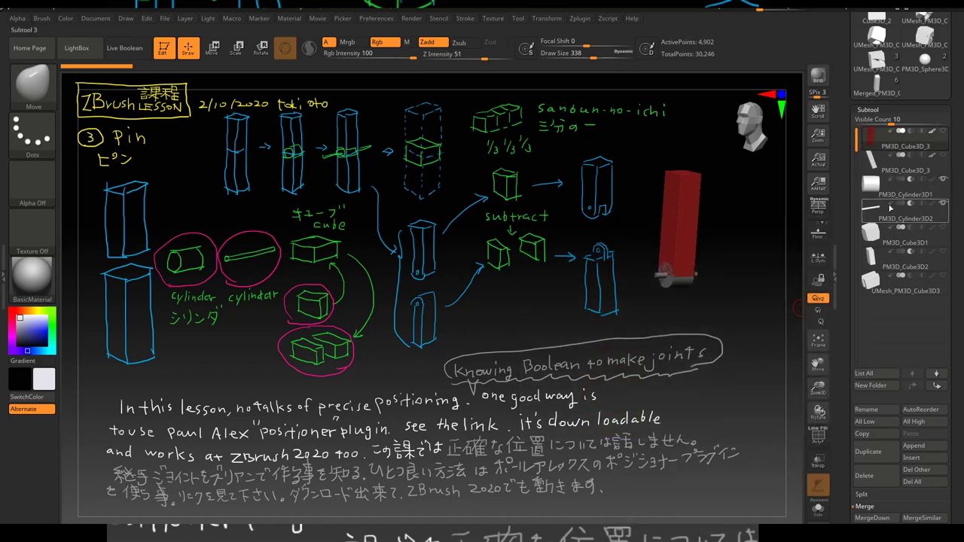
drag(717, 271, 714, 256)
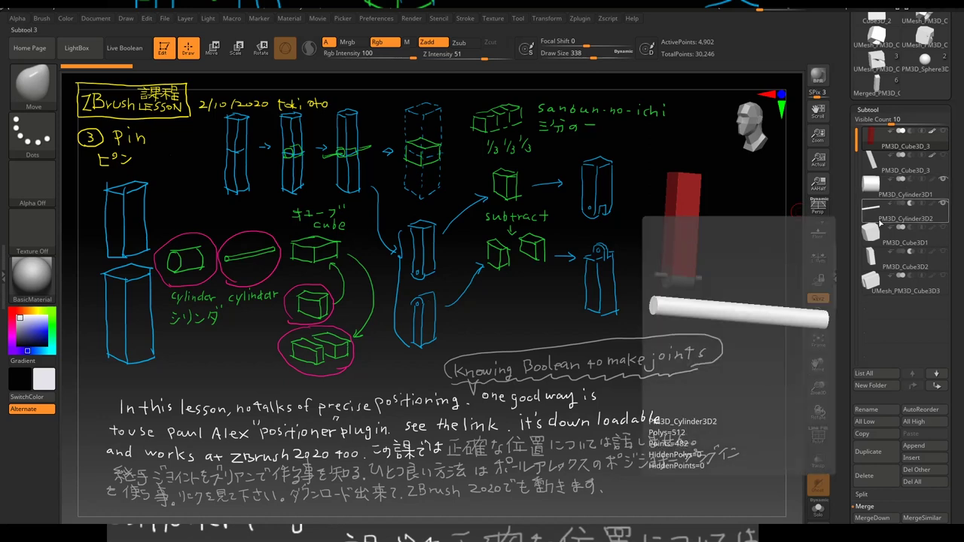
drag(739, 256, 746, 253)
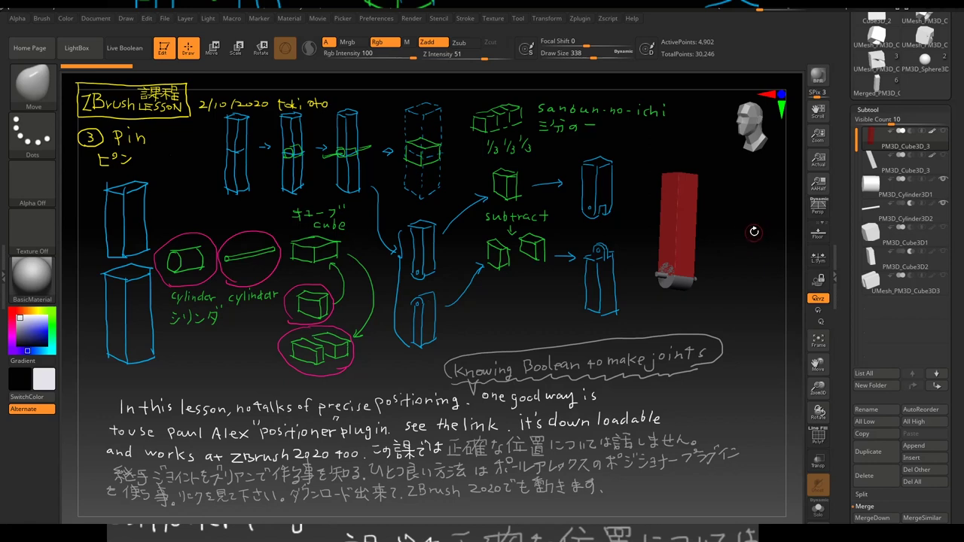
alt+drag(753, 231, 716, 264)
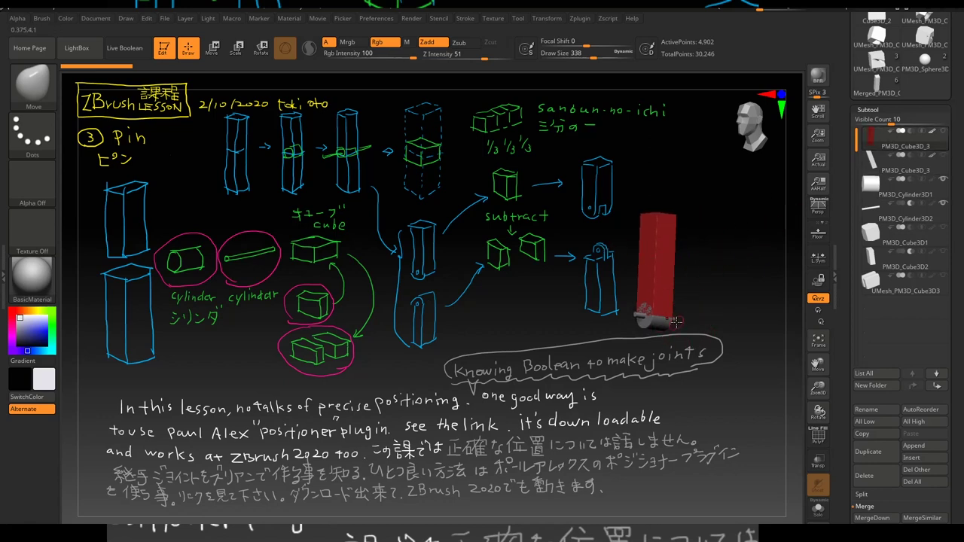
mouse_move(903, 215)
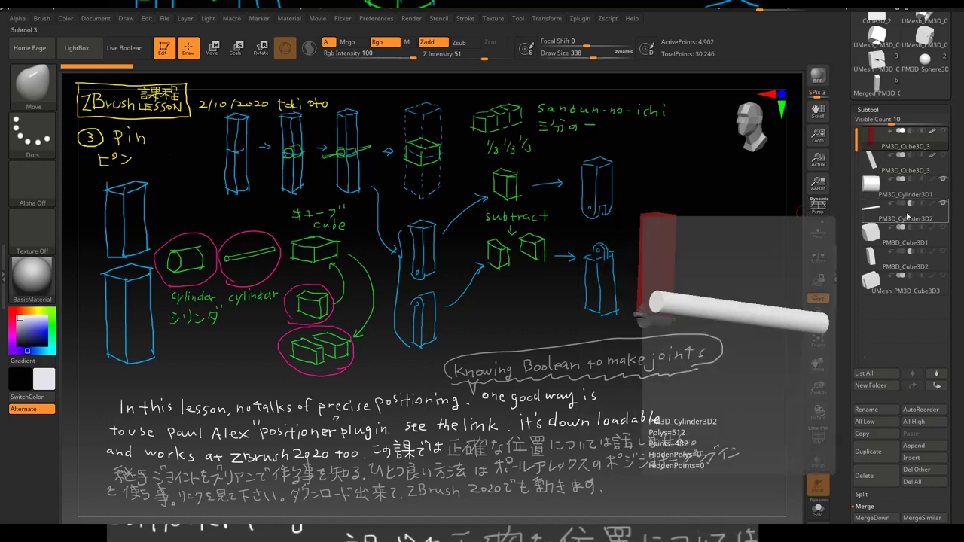
Step: With the PM3D_Cylinder3D2 pin active, unhide the red block and turn on Live Boolean
click(906, 218)
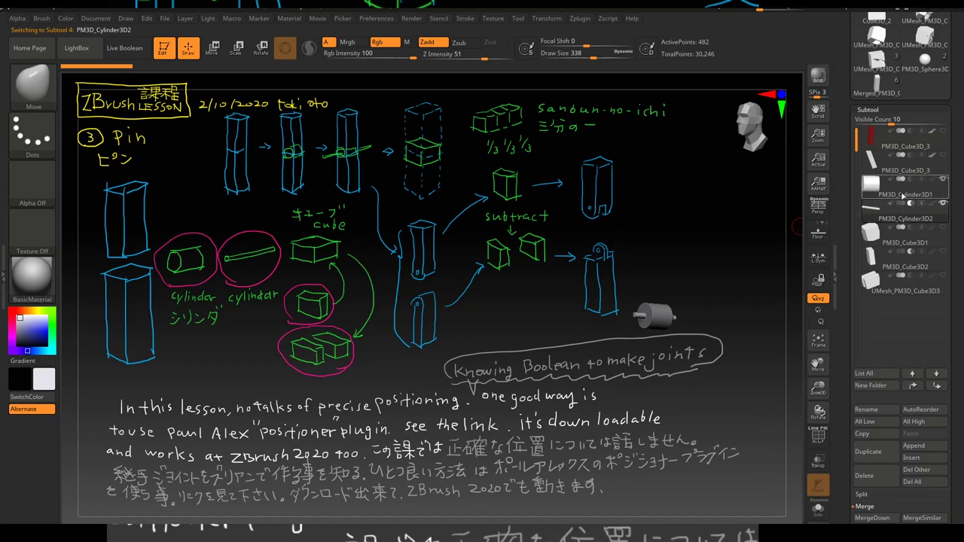
click(944, 131)
drag(730, 253, 713, 226)
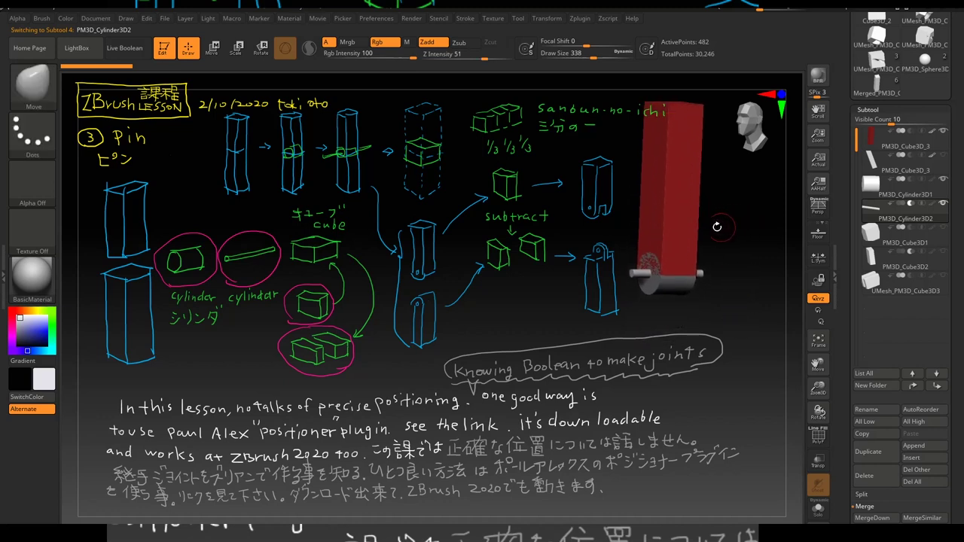
click(124, 48)
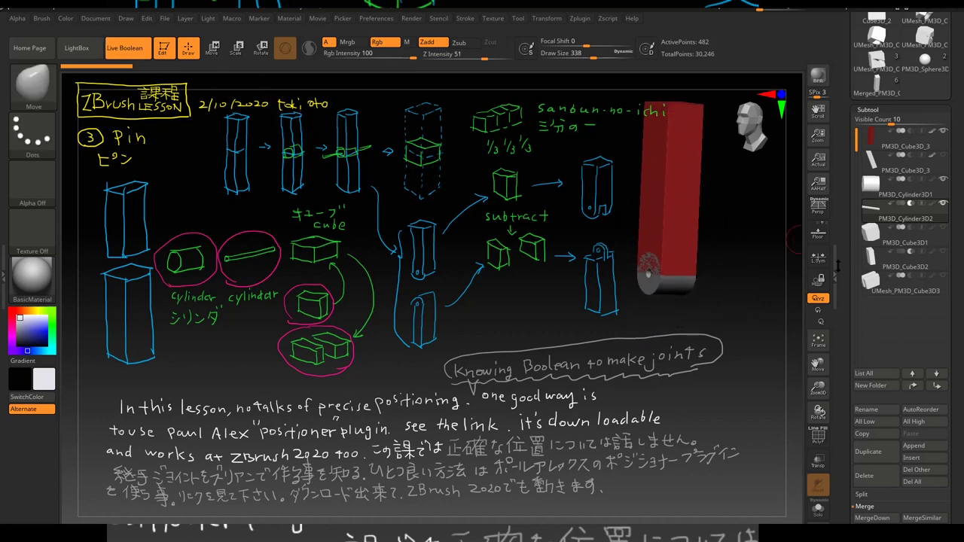
Step: Inspect the red post's cut bottom end, then hide the red PM3D_Cube3D_3 subtool
mouse_move(760, 260)
mouse_down()
mouse_move(746, 233)
mouse_move(724, 267)
mouse_up()
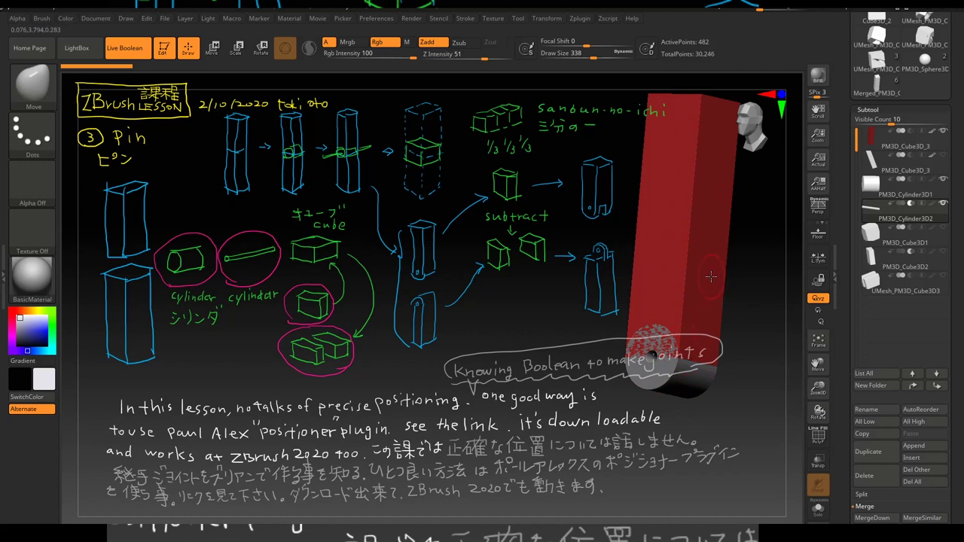
mouse_move(817, 233)
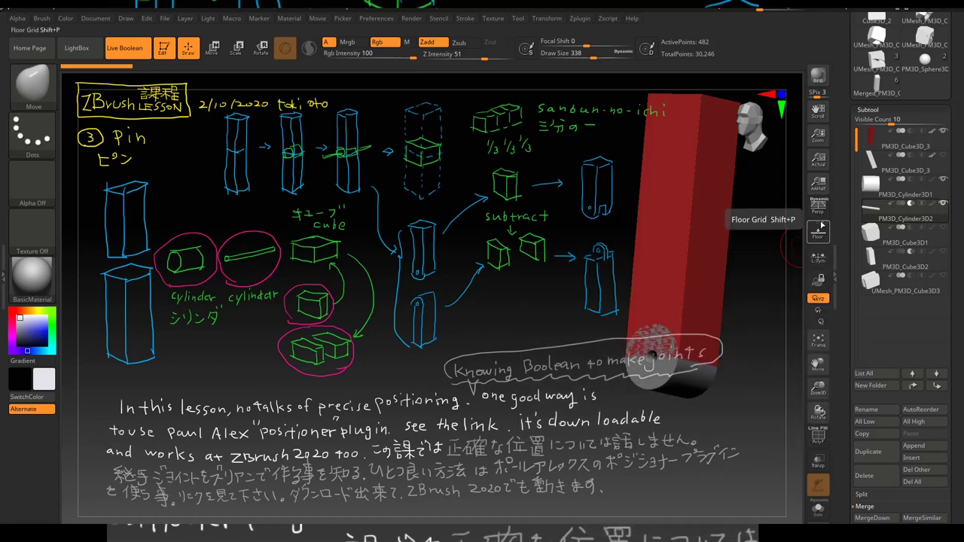
drag(753, 283, 767, 218)
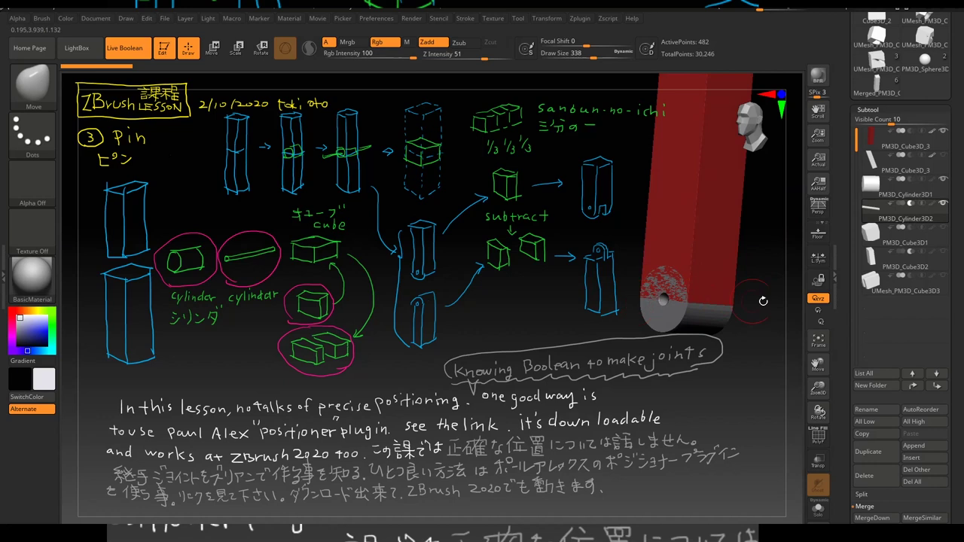
drag(765, 285, 744, 226)
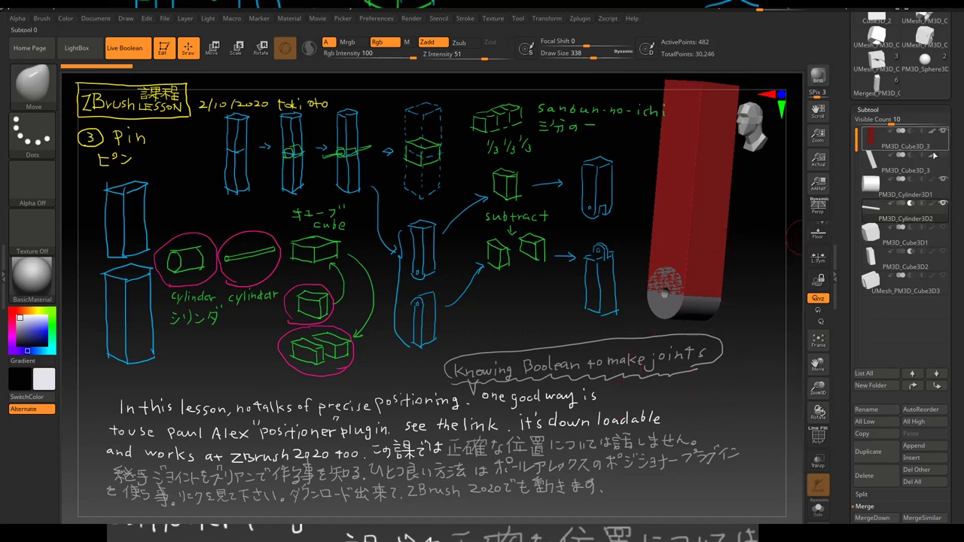
click(943, 133)
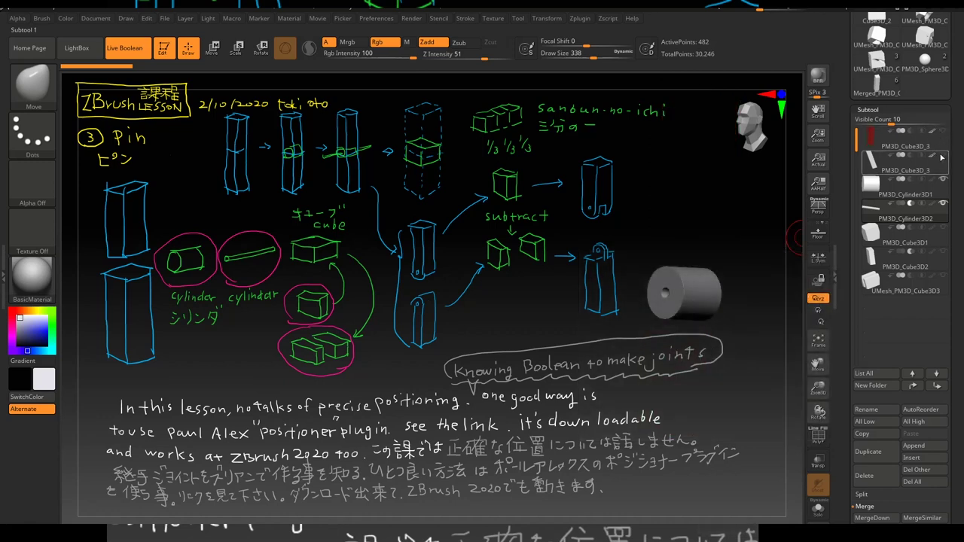
Step: Show the grey post with its pin hole and inspect it from several sides
click(943, 156)
drag(714, 235, 718, 220)
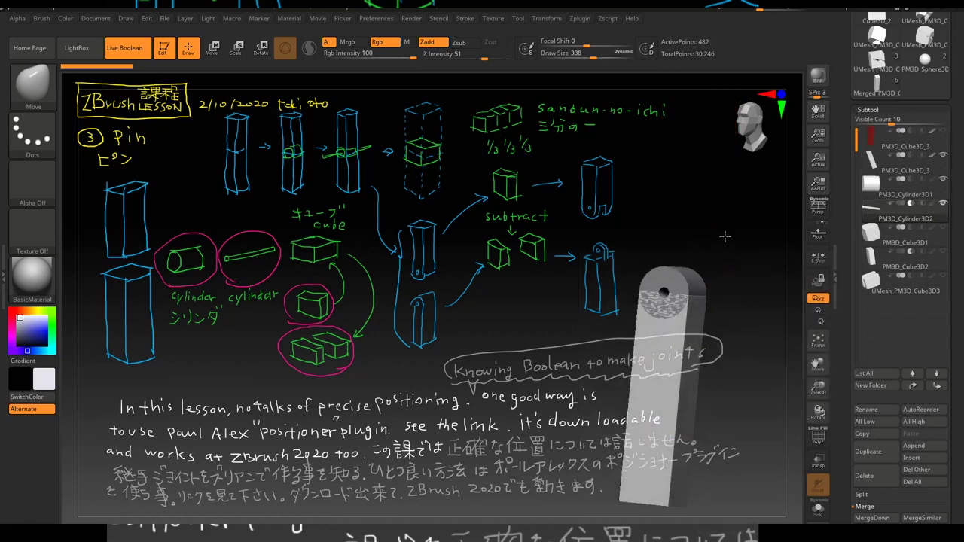
mouse_move(717, 220)
mouse_down()
mouse_move(644, 218)
mouse_move(685, 220)
mouse_up()
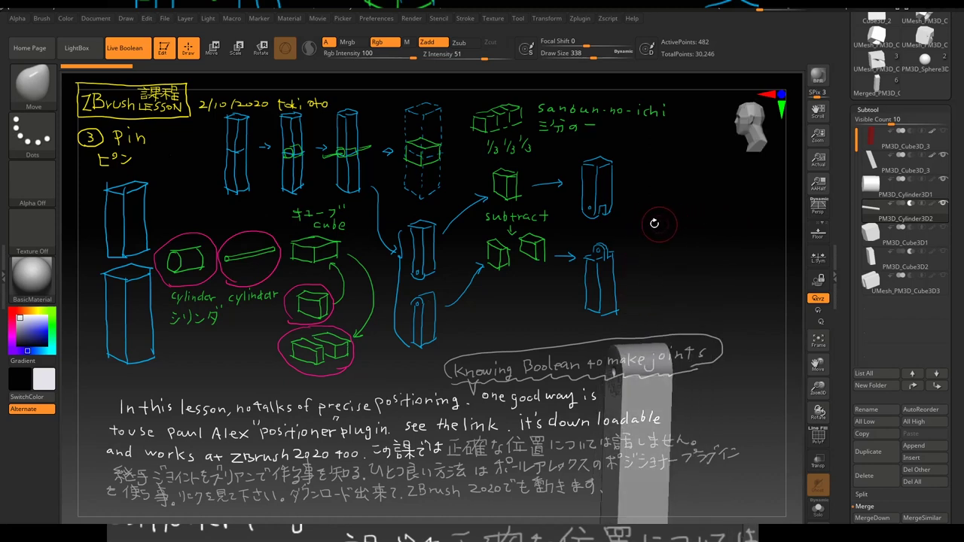
drag(667, 254, 625, 225)
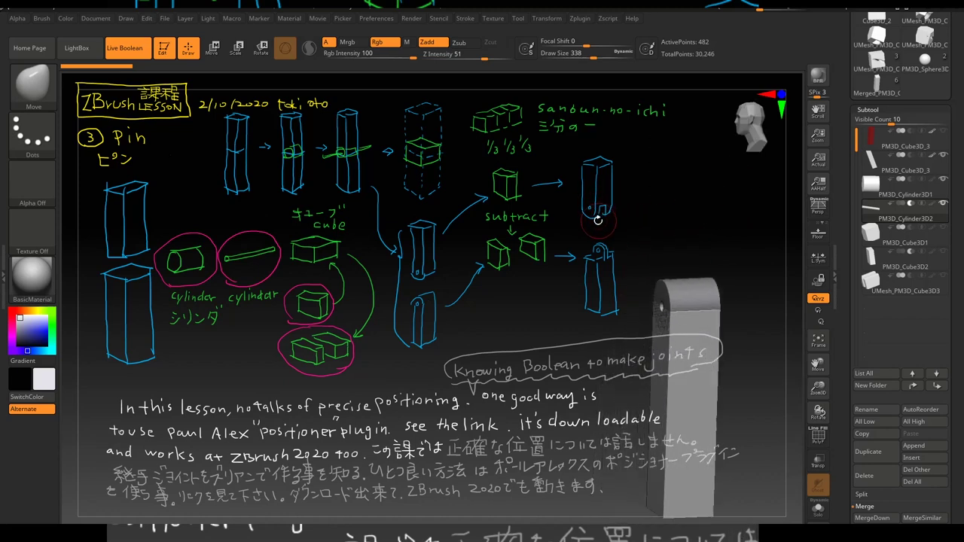
drag(608, 252, 600, 244)
Step: Fine-tune the view angle, then make PM3D_Cube3D1 active and solo it
drag(710, 209, 697, 201)
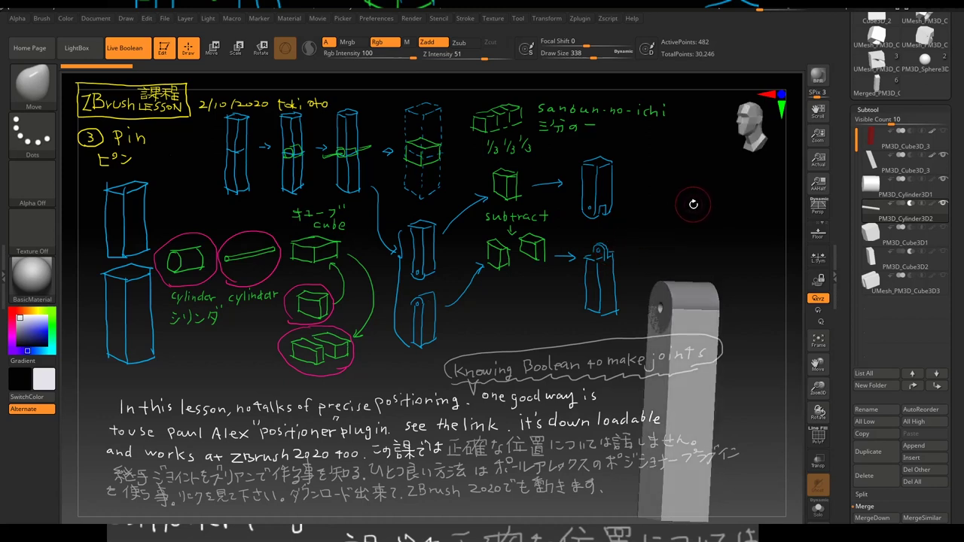
drag(704, 218, 689, 215)
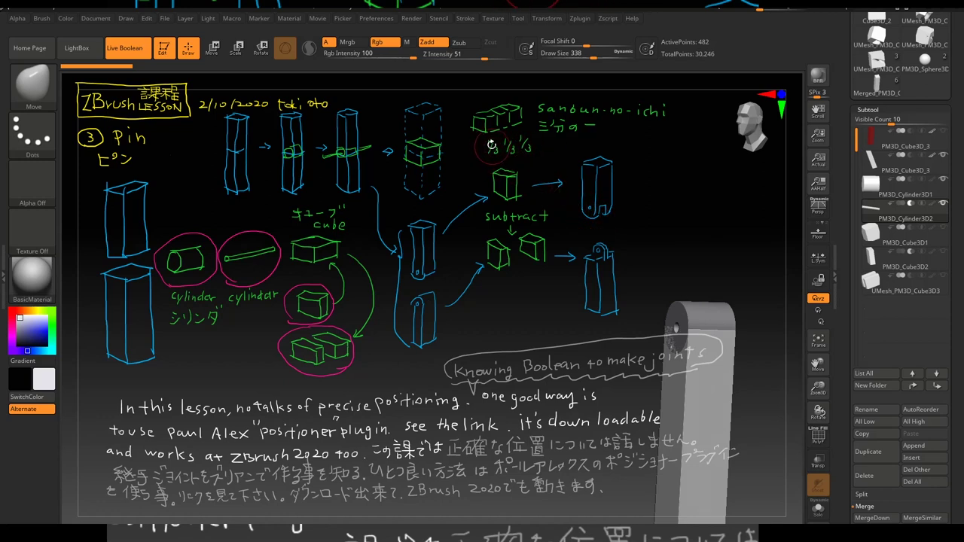
drag(668, 166, 637, 163)
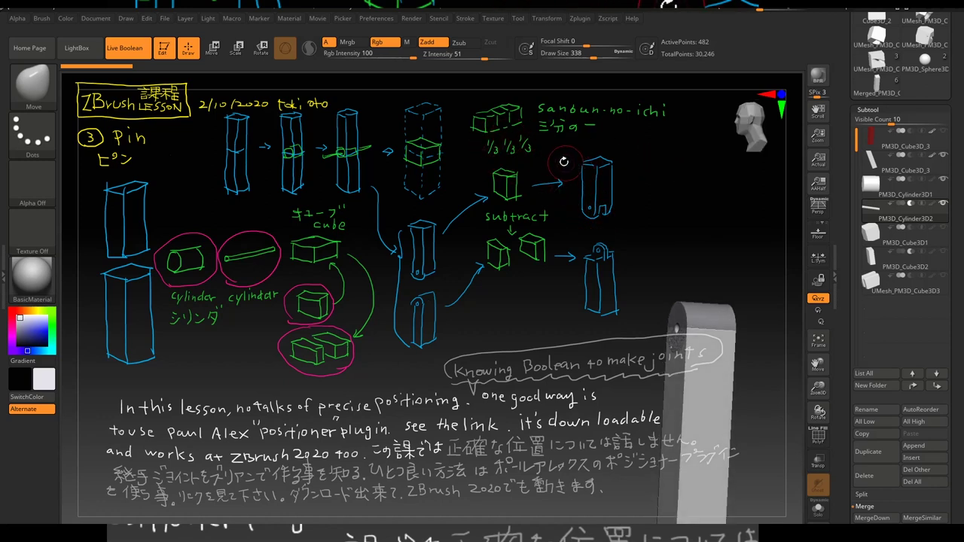
click(929, 243)
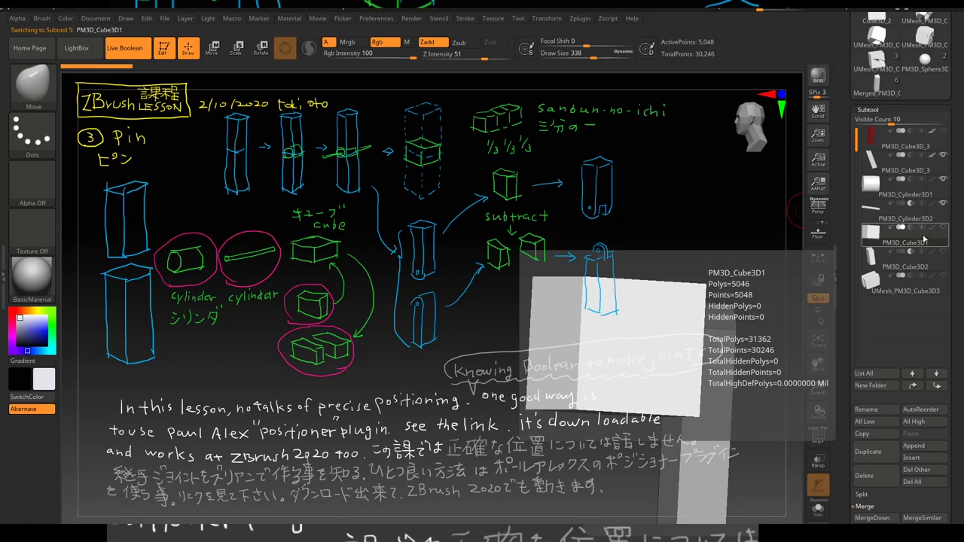
click(818, 510)
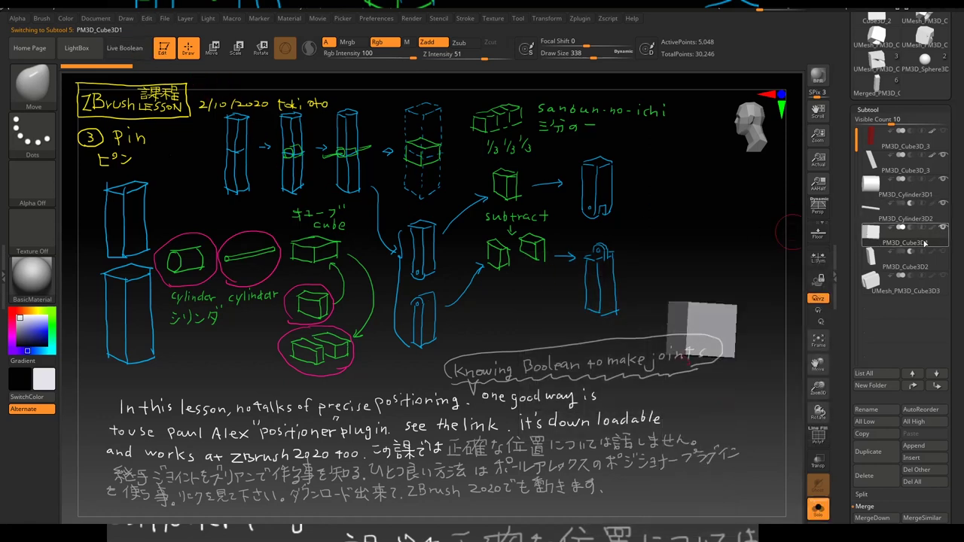
Step: Inspect the soloed cube and switch between PM3D_Cube3D1 and PM3D_Cube3D2, ending on the thin PM3D_Cube3D2
drag(719, 227, 745, 229)
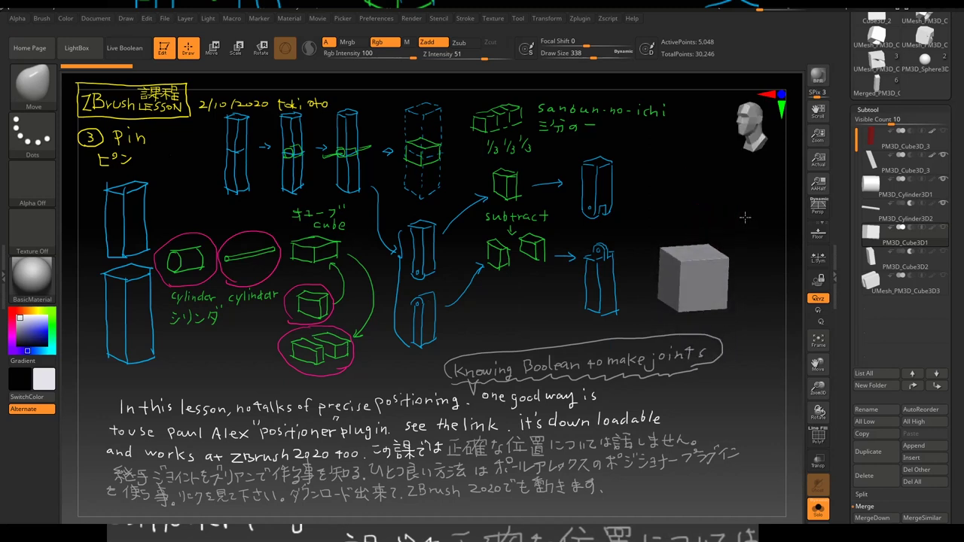
drag(744, 228, 674, 263)
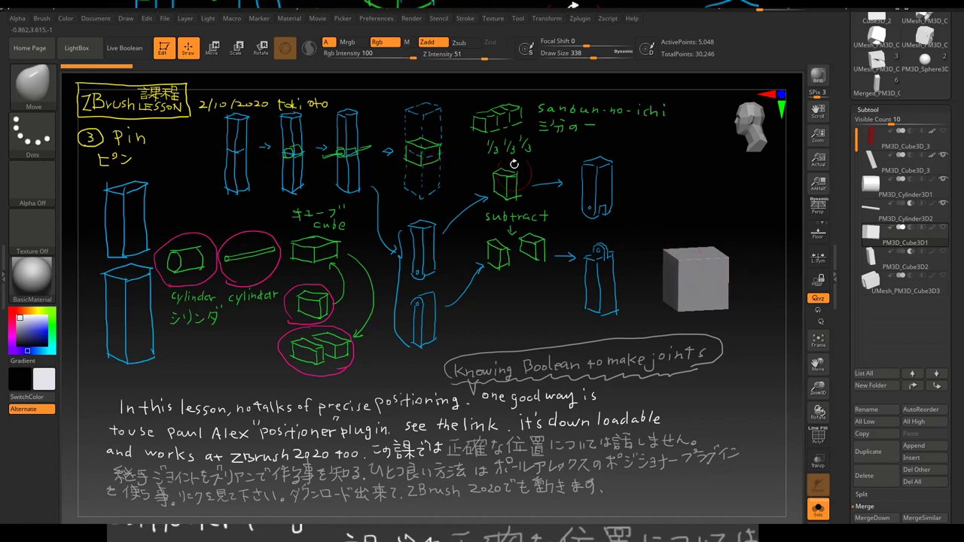
mouse_move(903, 259)
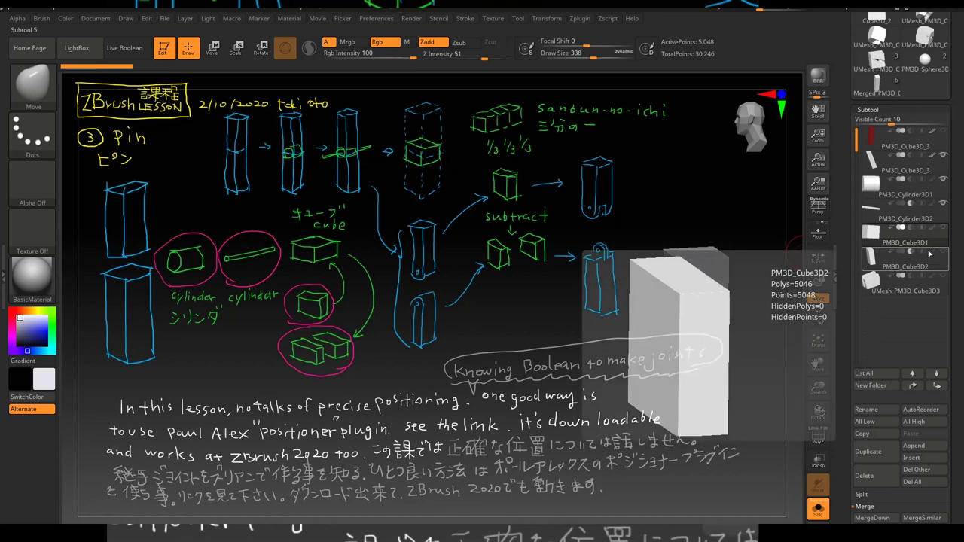
click(898, 264)
click(903, 241)
drag(841, 321, 847, 294)
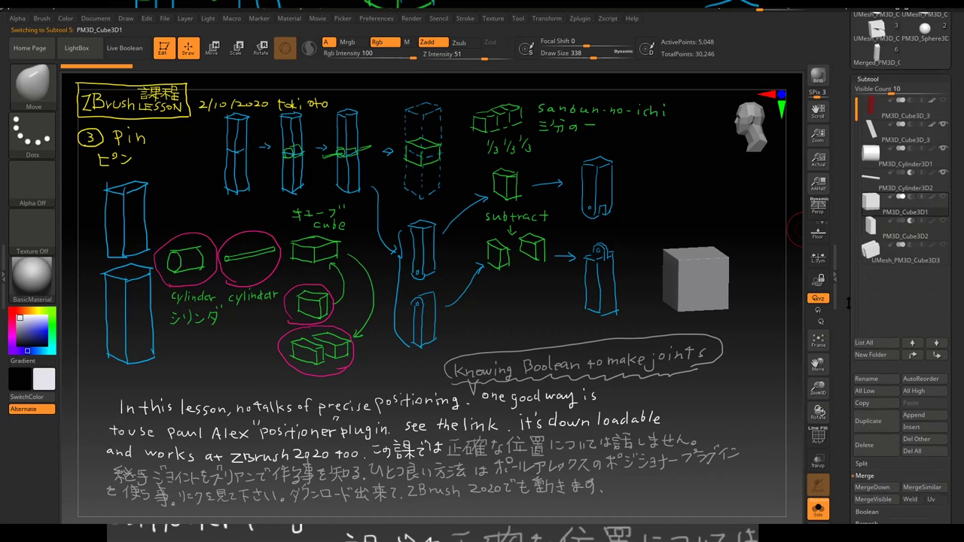
click(899, 239)
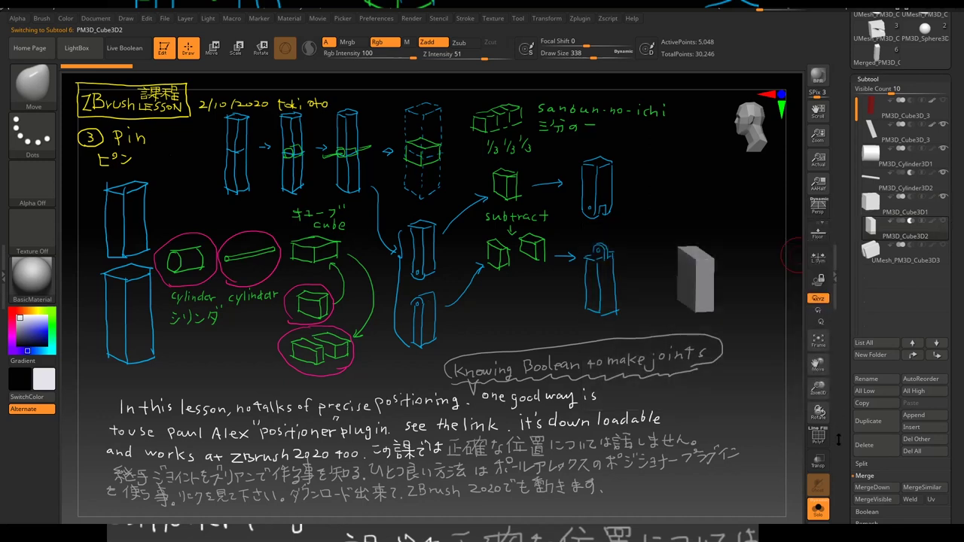
Step: Turn Solo off and Transp on, showing only PM3D_Cube3D1 and PM3D_Cube3D2 from a front angle
click(819, 509)
click(819, 461)
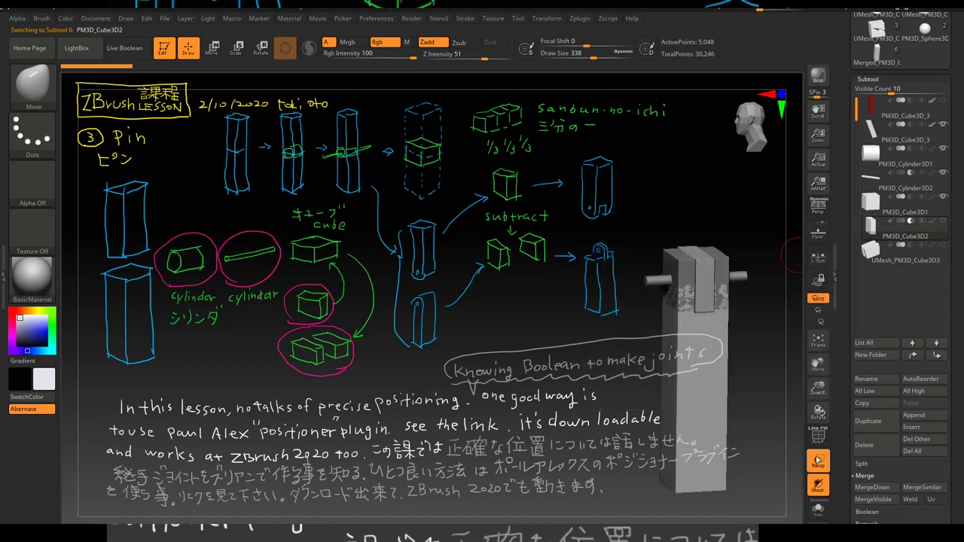
shift+click(942, 197)
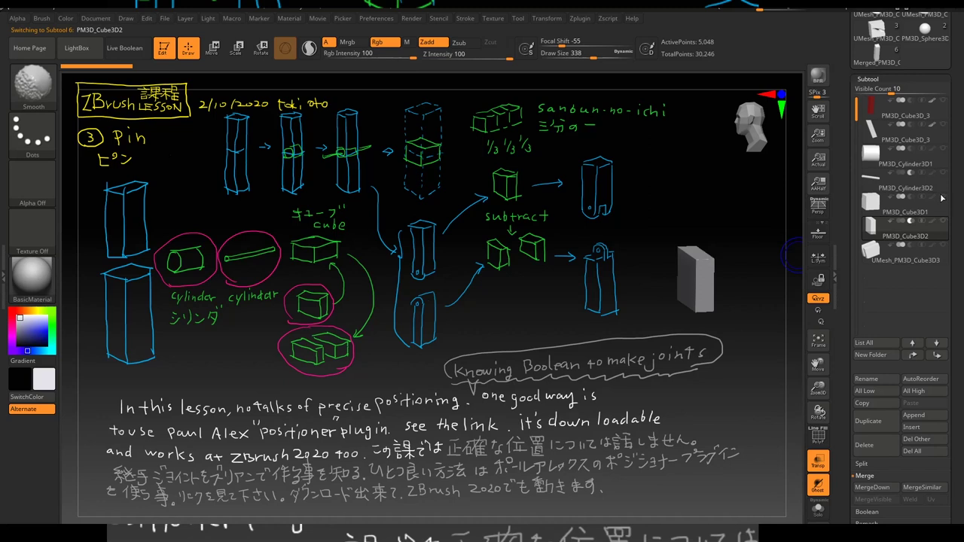
click(942, 221)
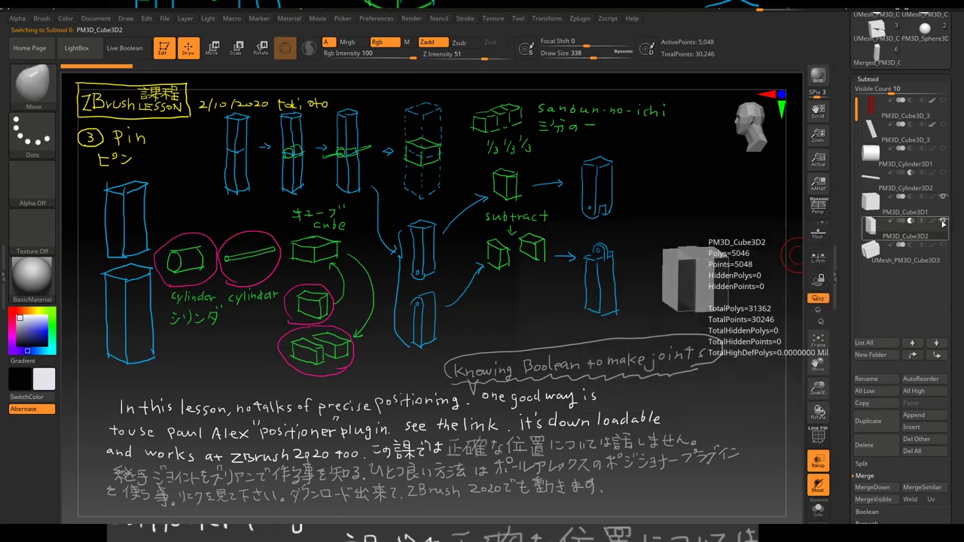
mouse_move(746, 231)
mouse_down()
mouse_move(757, 236)
mouse_move(733, 209)
mouse_up()
key(ctrl)
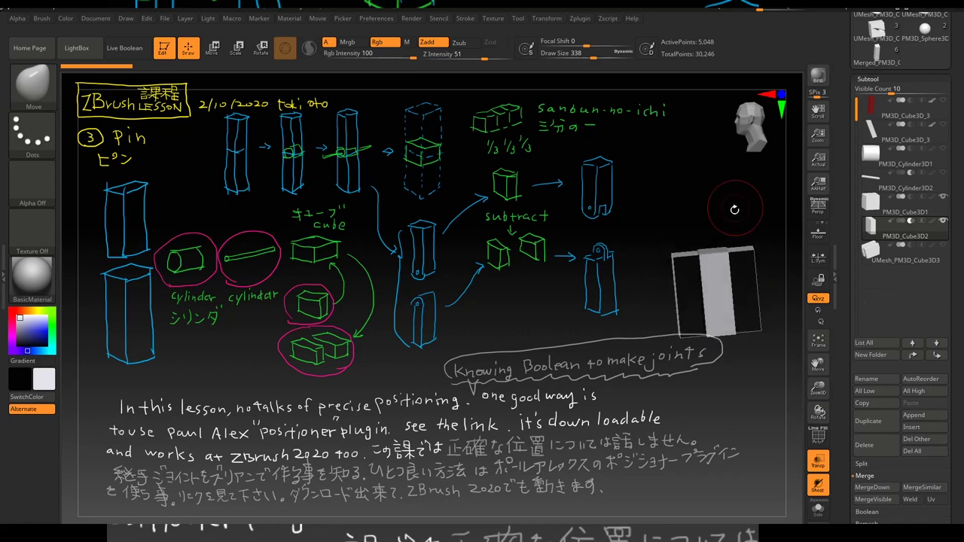
drag(736, 214, 783, 239)
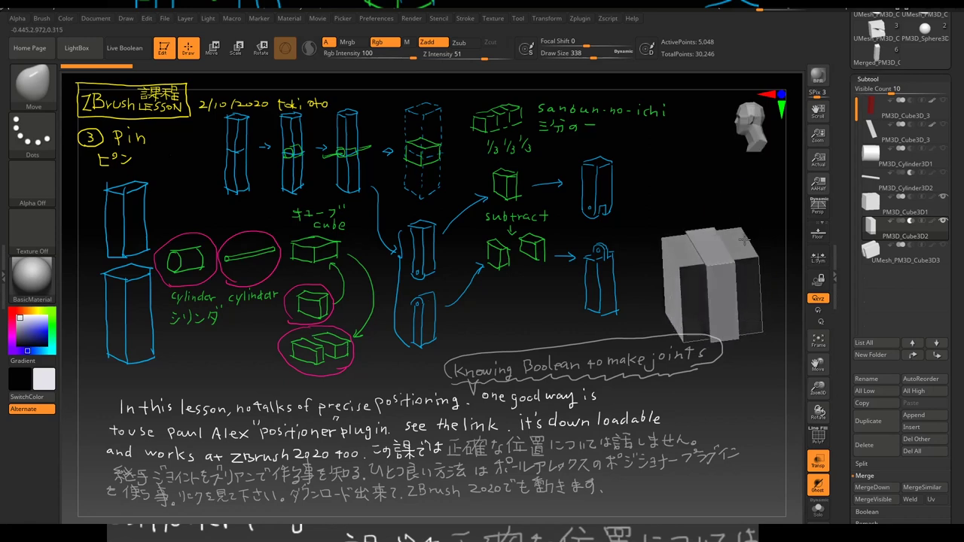
Step: Step through the cube subtools to UMesh_PM3D_Cube3D3 and solo it
click(910, 216)
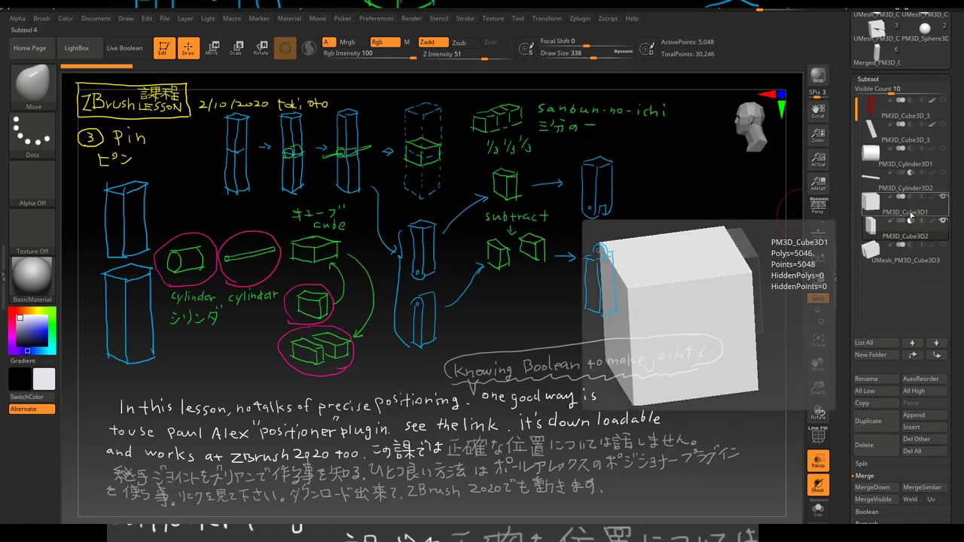
mouse_move(904, 205)
click(908, 229)
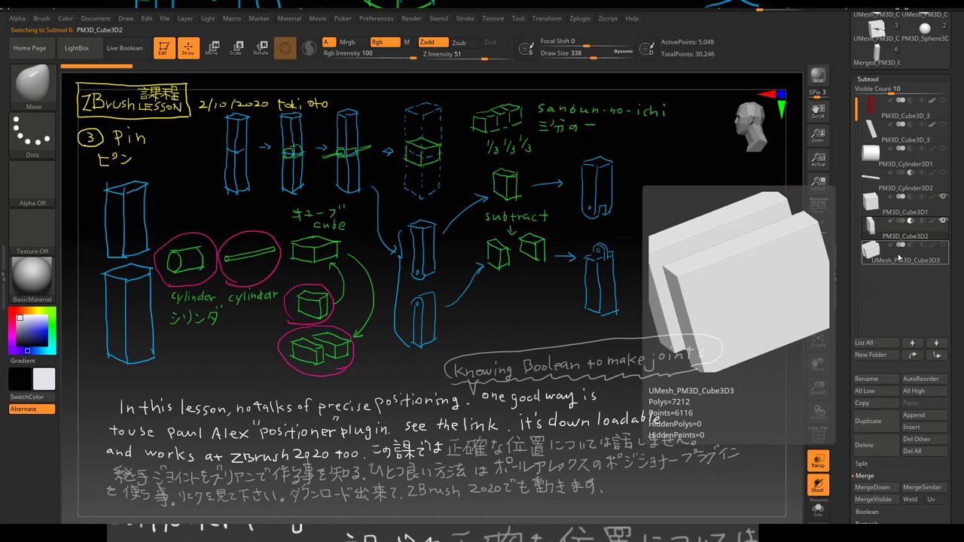
click(903, 255)
click(818, 509)
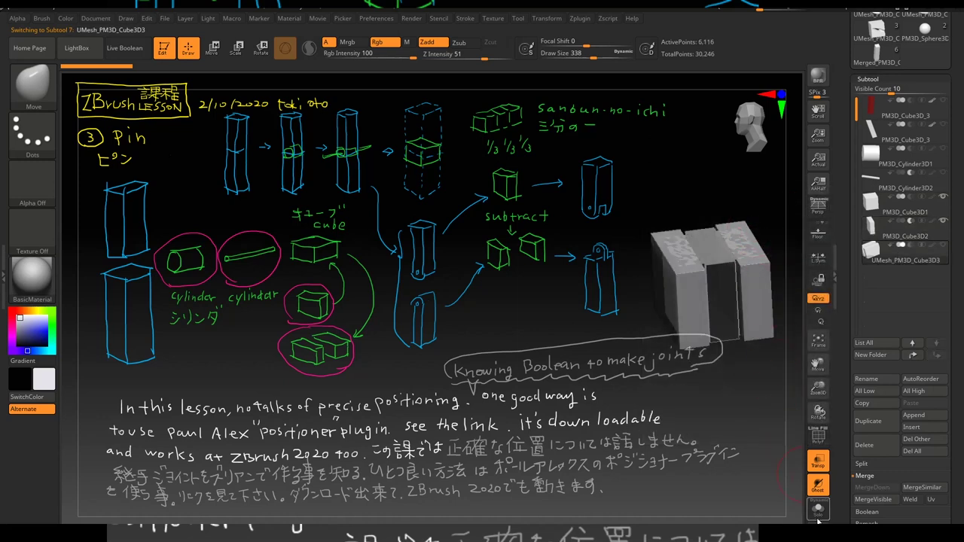
Step: View the two pillars from an angle above, cycling through PM3D_Cube3D2 and PM3D_Cube3D1 to UMesh_PM3D_Cube3D3
drag(732, 204, 750, 203)
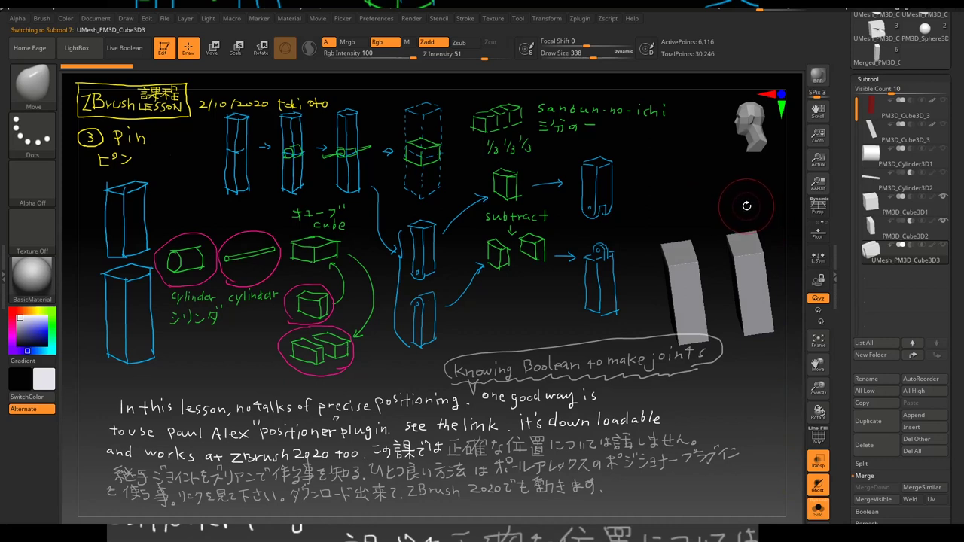
mouse_move(750, 202)
mouse_down()
mouse_move(743, 211)
mouse_move(533, 148)
mouse_move(554, 156)
mouse_up()
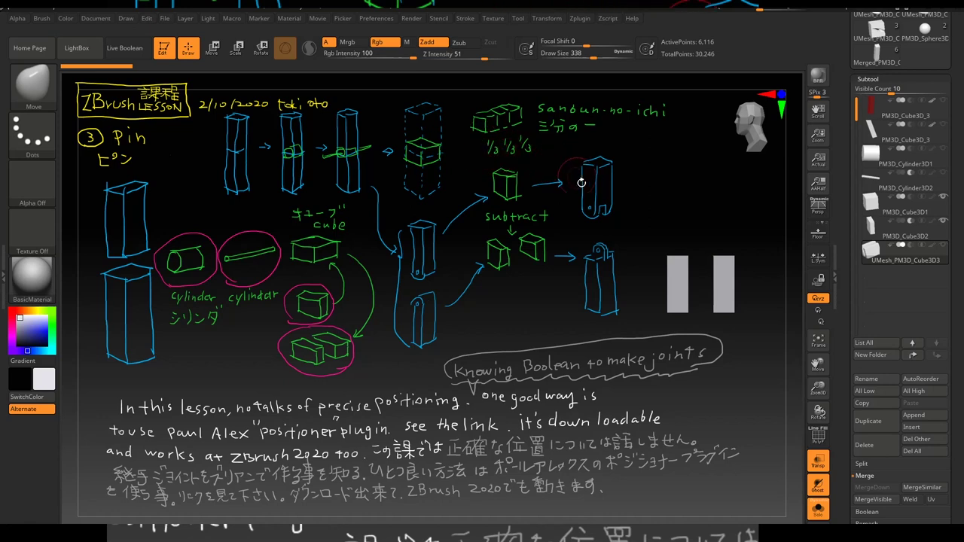
mouse_move(553, 156)
mouse_down()
mouse_move(710, 223)
mouse_move(729, 199)
mouse_up()
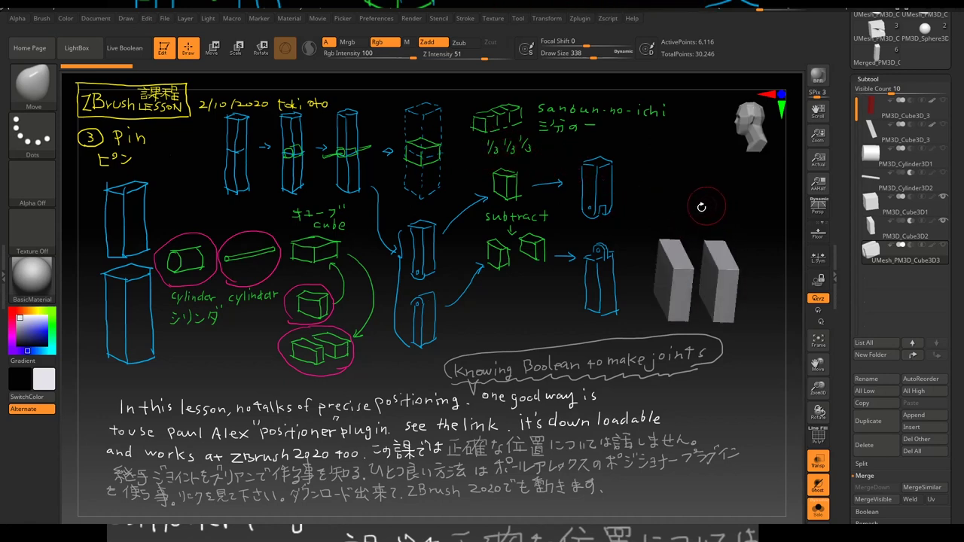
click(907, 238)
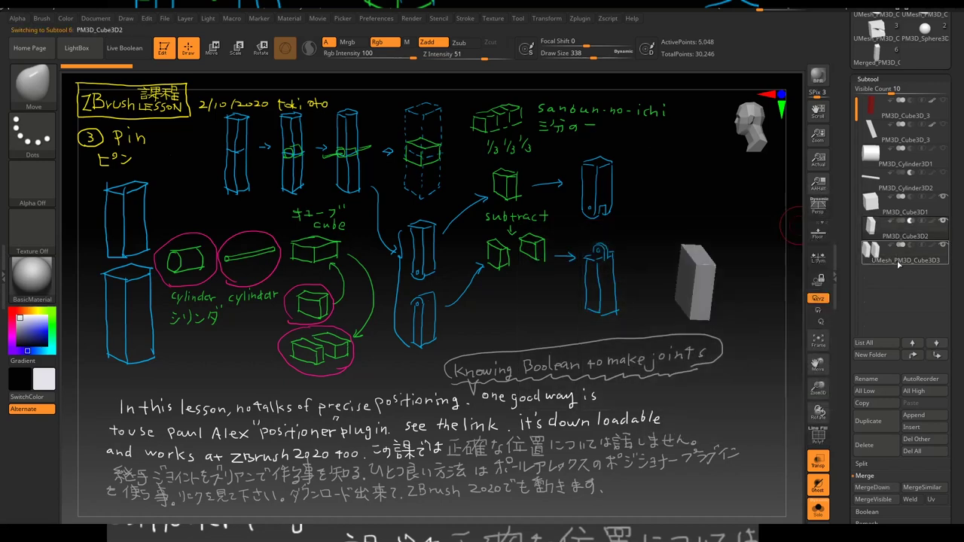
click(901, 214)
mouse_move(889, 228)
click(893, 237)
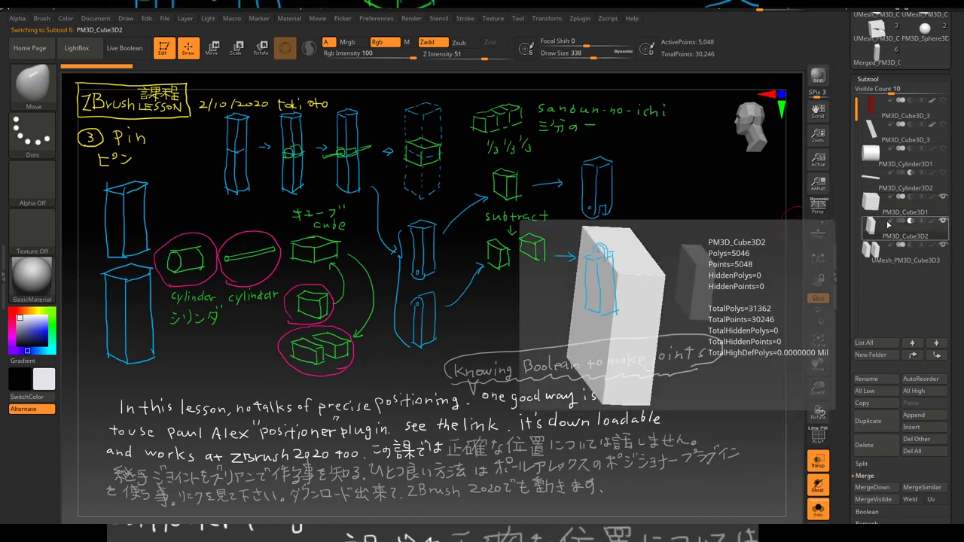
click(896, 260)
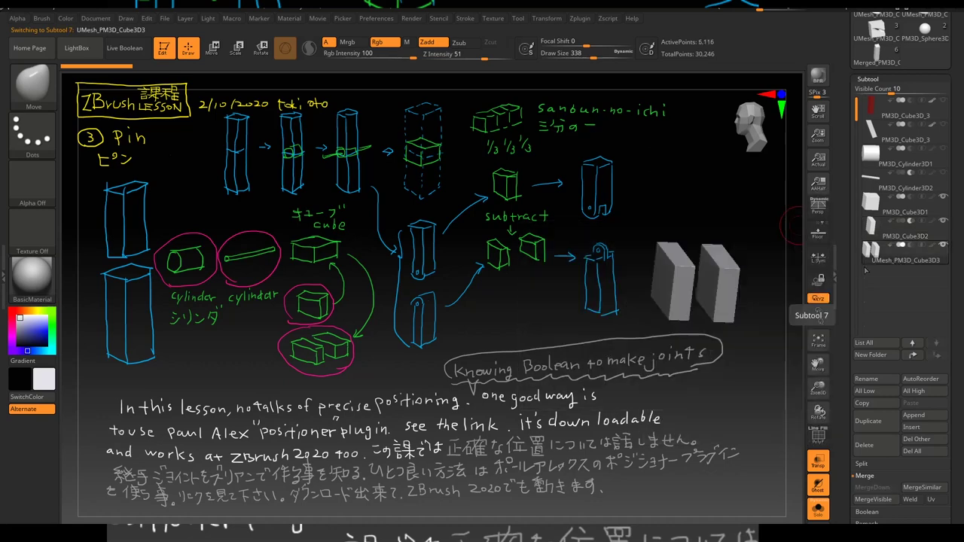
Step: Face the two grey blocks front-on with UMesh_PM3D_Cube3D3 active and turn Live Boolean back on
drag(725, 230, 783, 241)
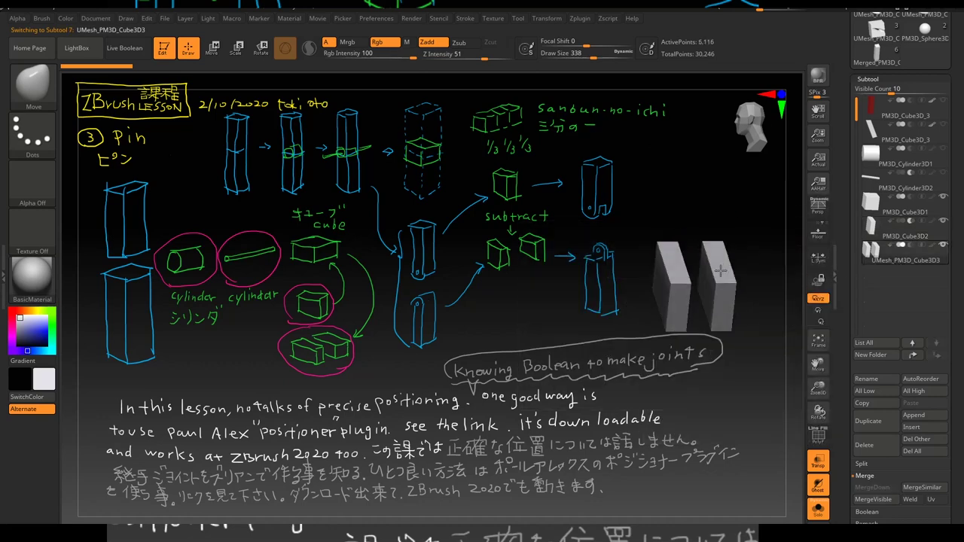
click(907, 236)
click(905, 259)
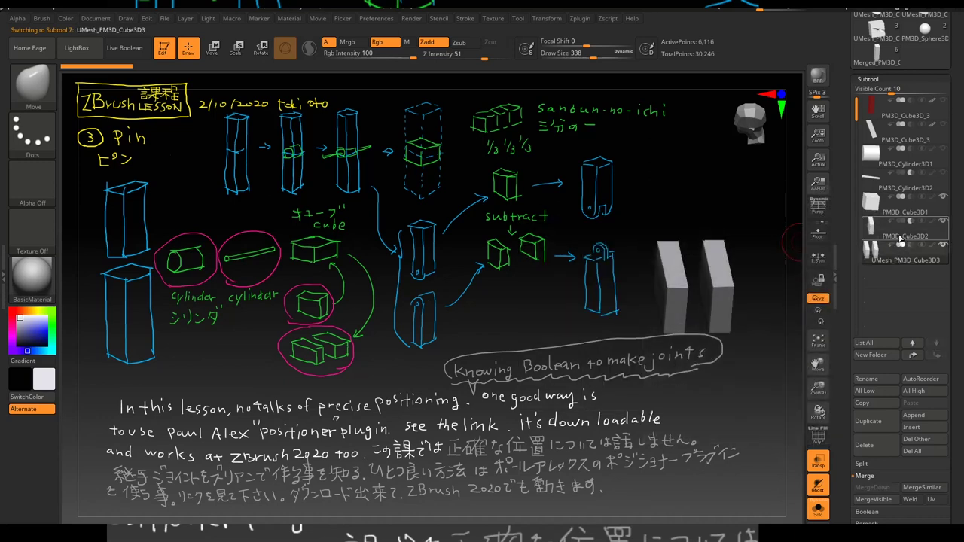
mouse_move(745, 229)
mouse_down()
mouse_move(745, 188)
mouse_move(801, 203)
mouse_up()
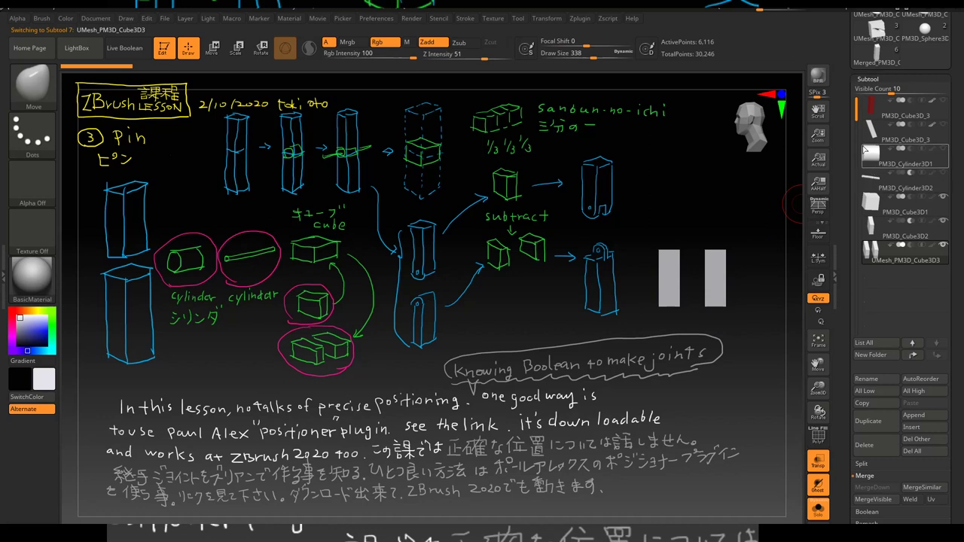
drag(850, 119, 851, 127)
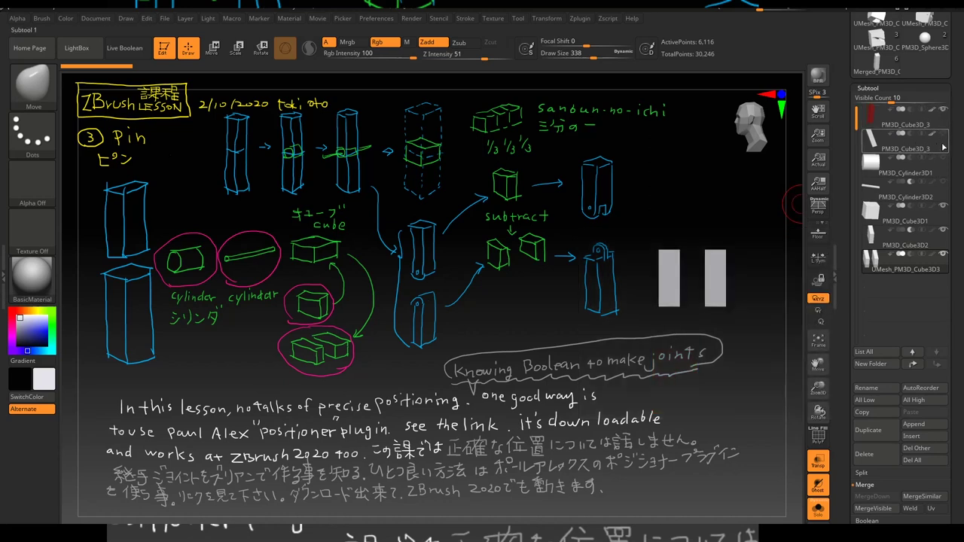
click(134, 50)
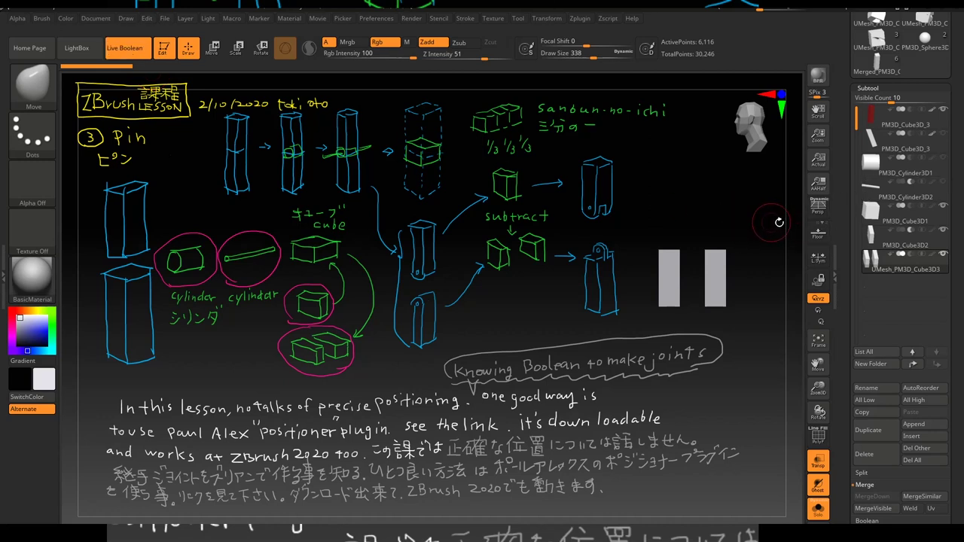
Step: Turn off Transp to see the opaque Live Boolean result, inspect it, and make Subtool 5 active
click(818, 465)
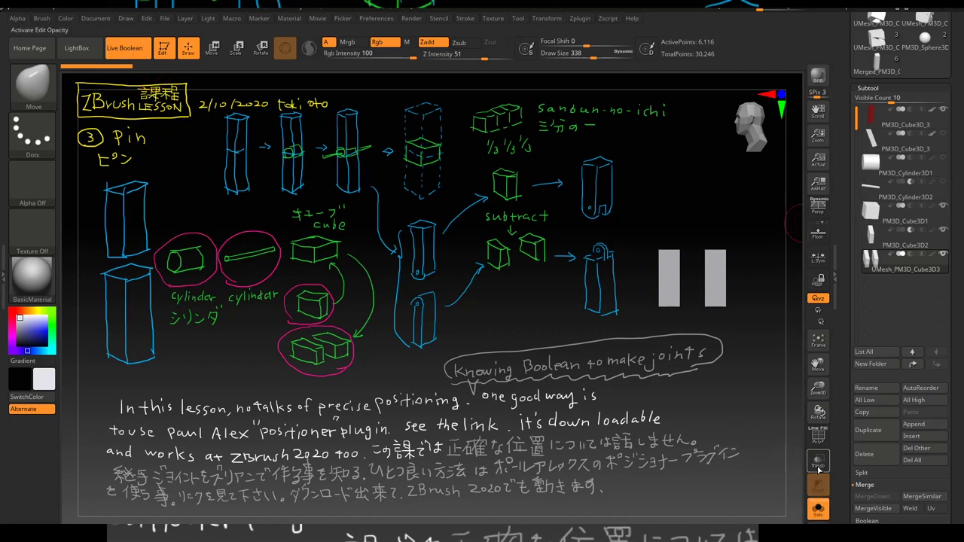
click(758, 283)
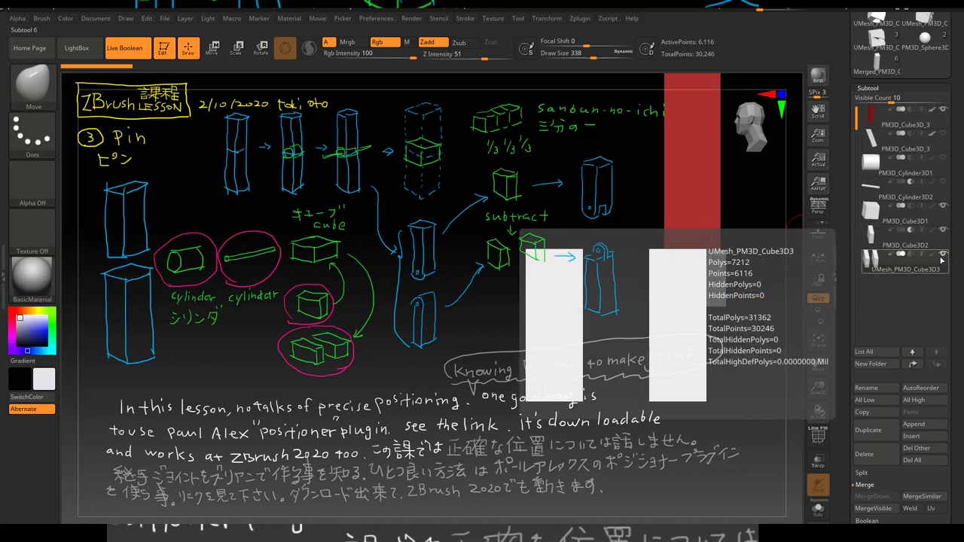
mouse_move(903, 245)
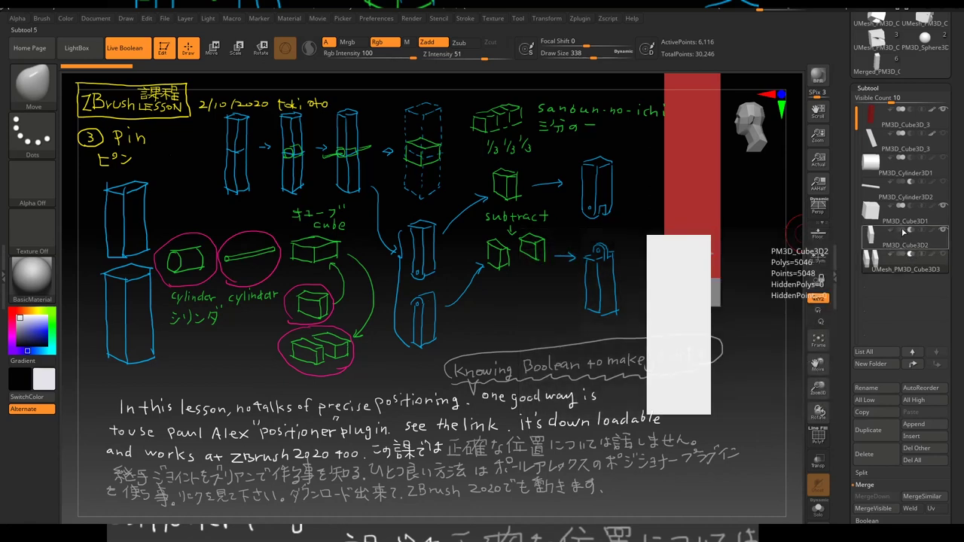
mouse_move(778, 242)
mouse_down()
mouse_move(791, 248)
mouse_move(736, 248)
mouse_up()
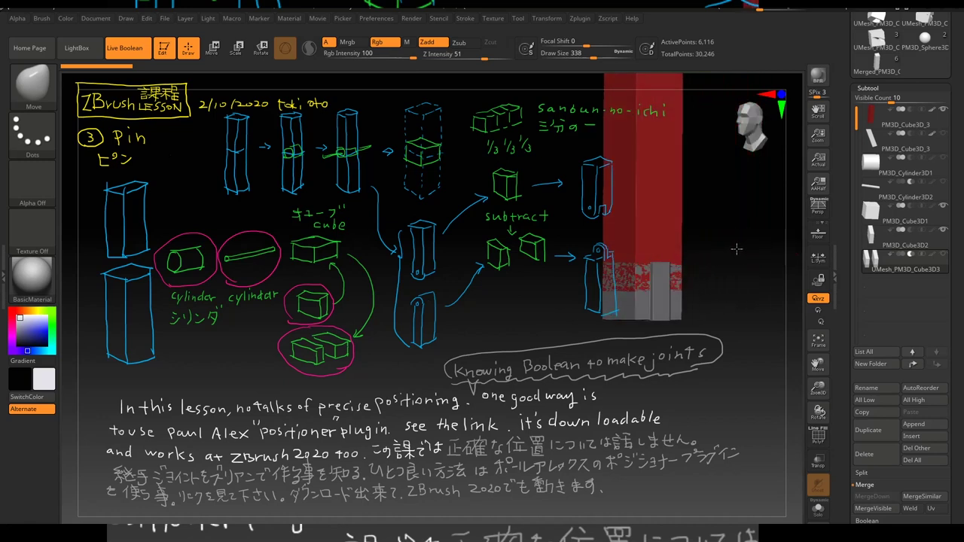
alt+drag(736, 249, 749, 249)
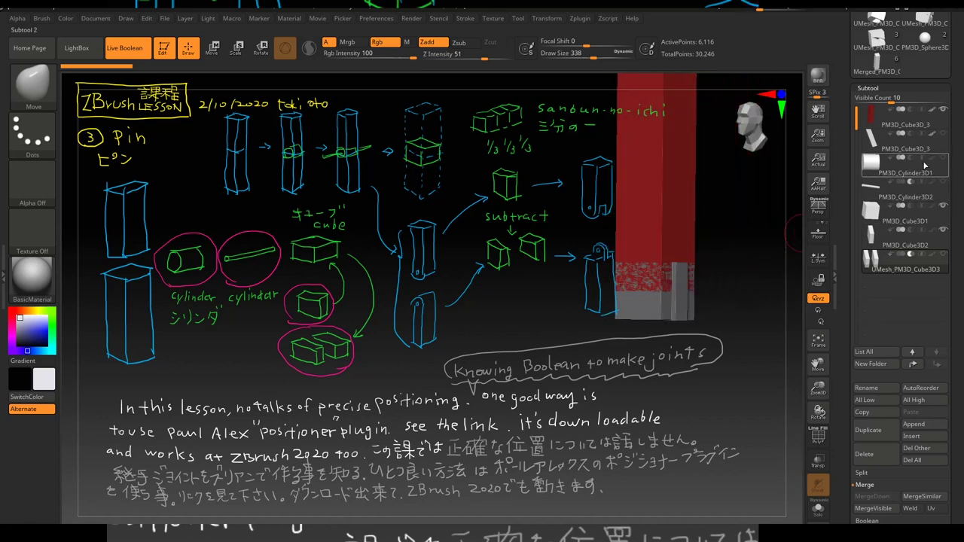
mouse_move(903, 164)
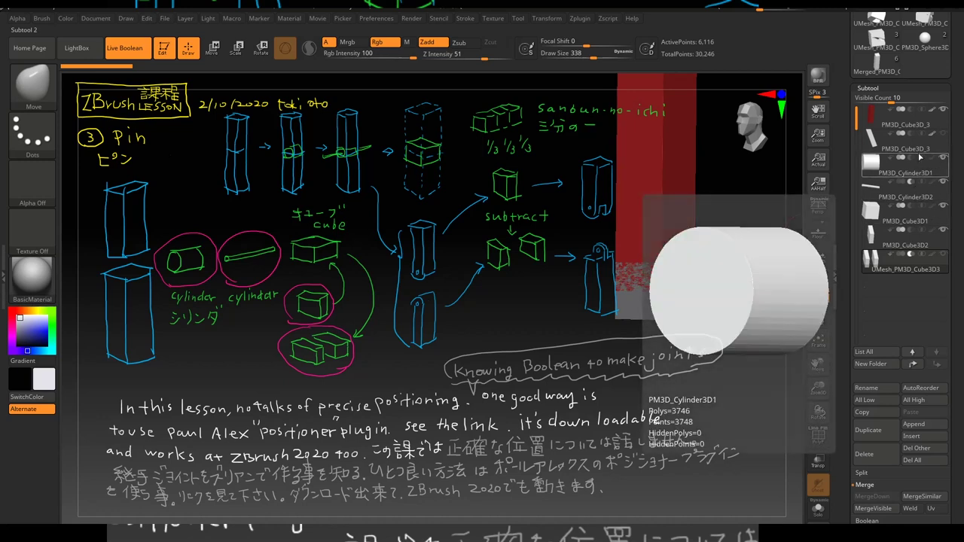
click(932, 218)
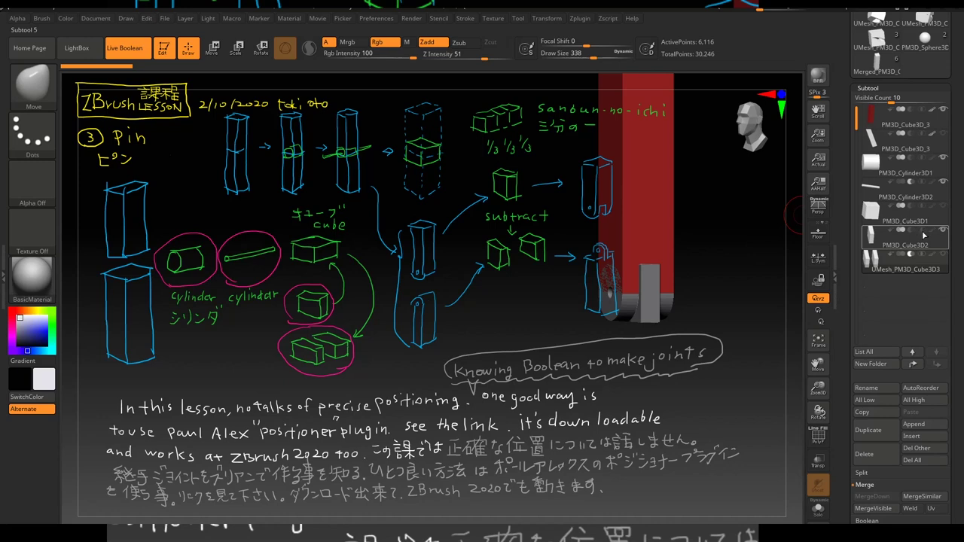
Step: Hide and re-show the grey UMesh_PM3D_Cube3D3 subtool while inspecting the red and grey model
click(917, 258)
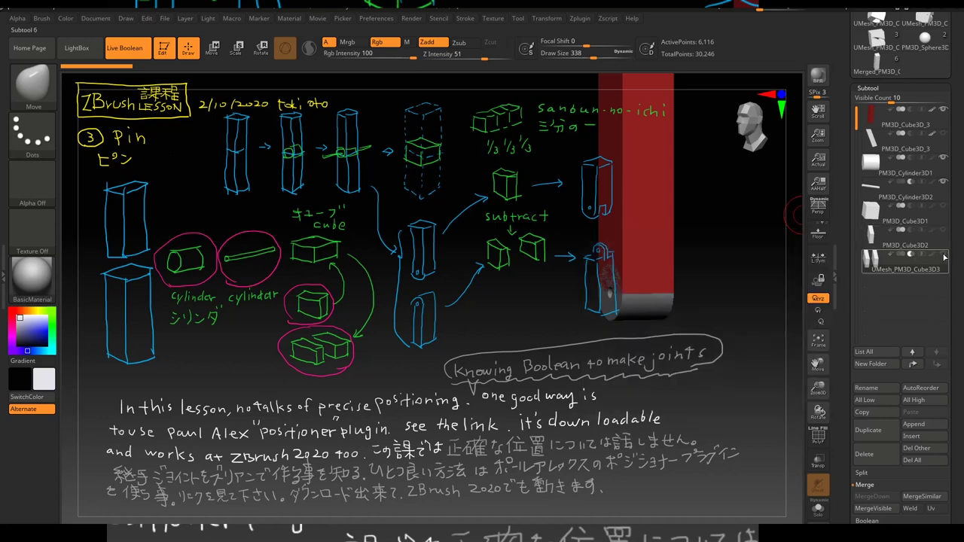
drag(753, 248, 727, 251)
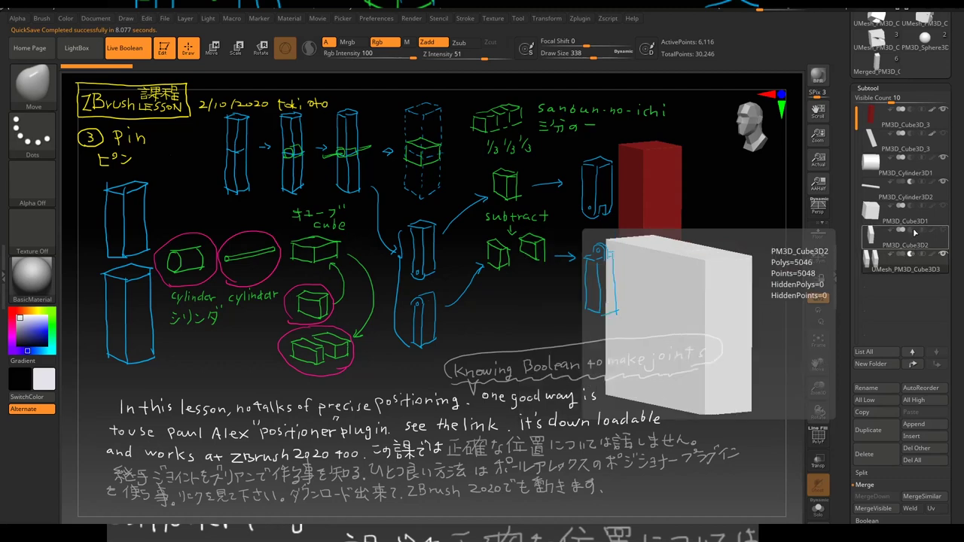
click(909, 257)
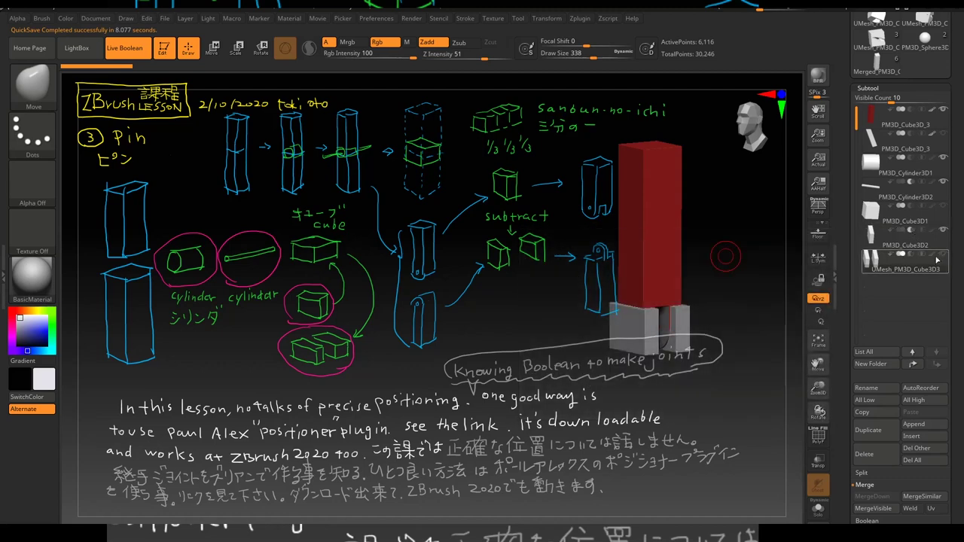
mouse_move(743, 273)
mouse_down()
mouse_move(731, 269)
mouse_move(720, 232)
mouse_up()
Step: Frame the red block and rotate to show the fork's rounded knuckles under its base
key(space)
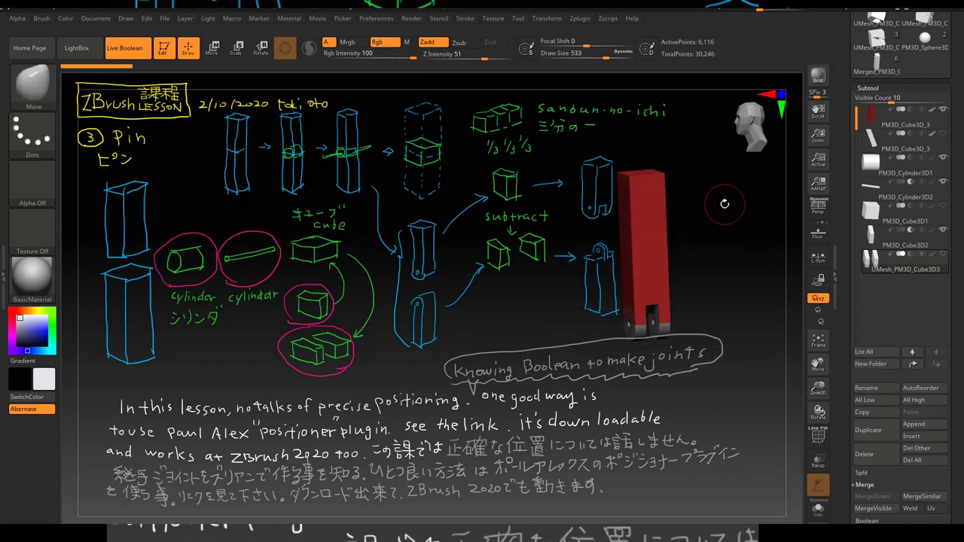
key(f)
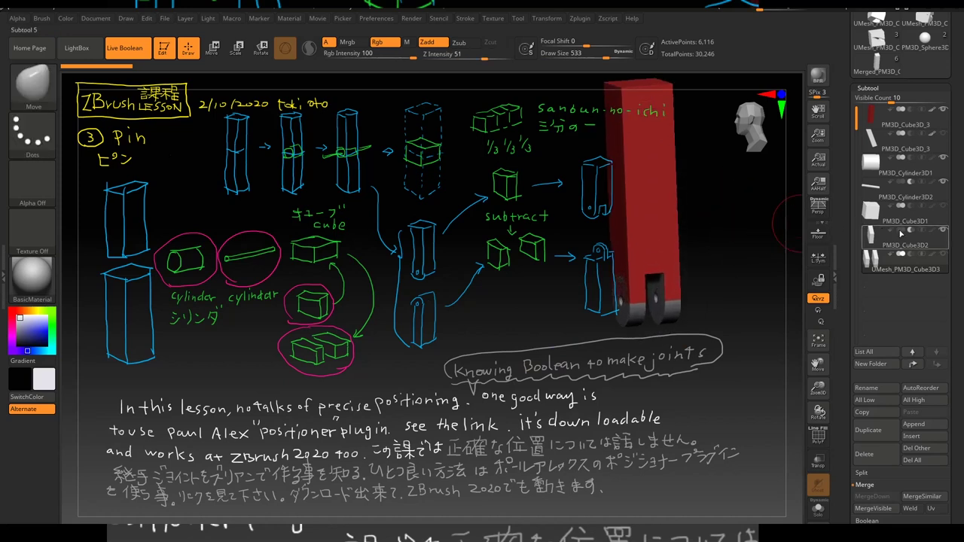
mouse_move(904, 239)
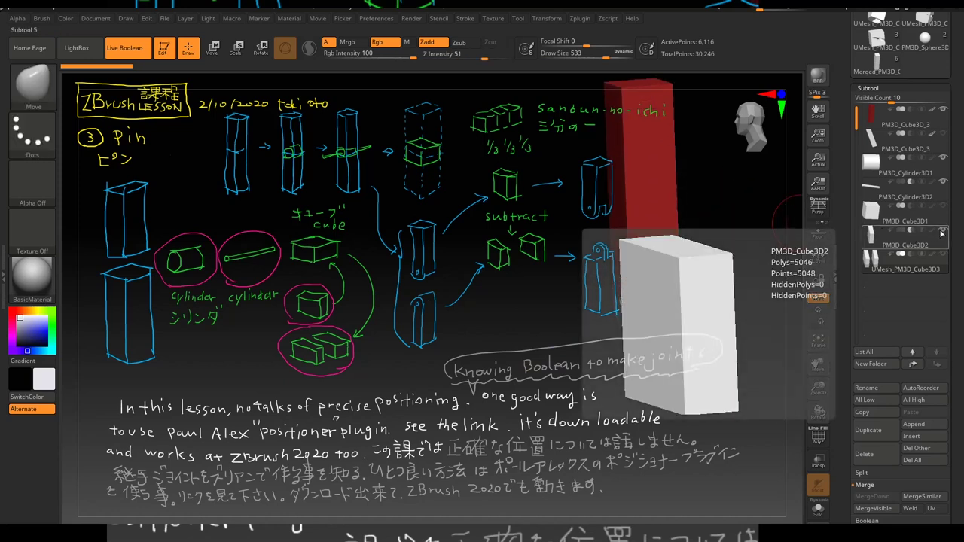
drag(745, 239, 690, 255)
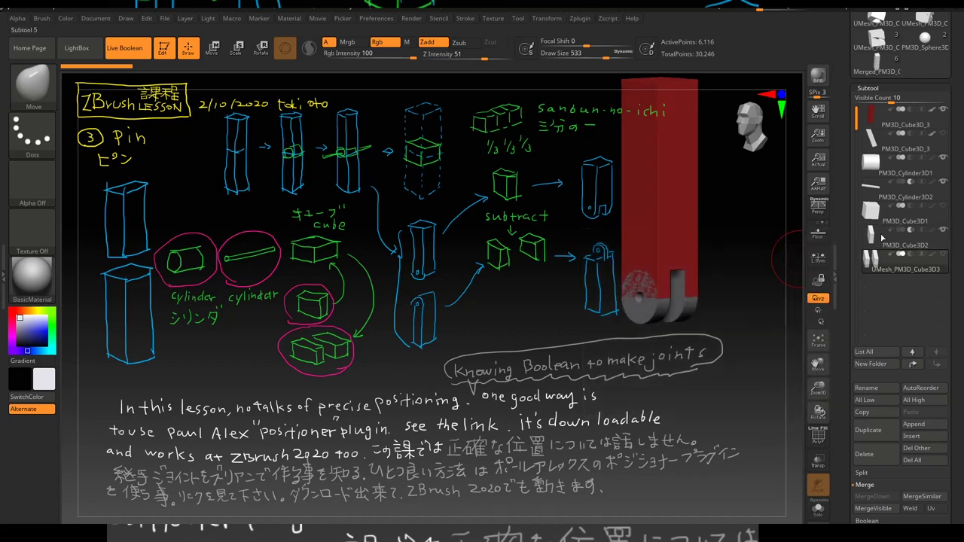
drag(707, 275, 656, 248)
drag(722, 280, 745, 258)
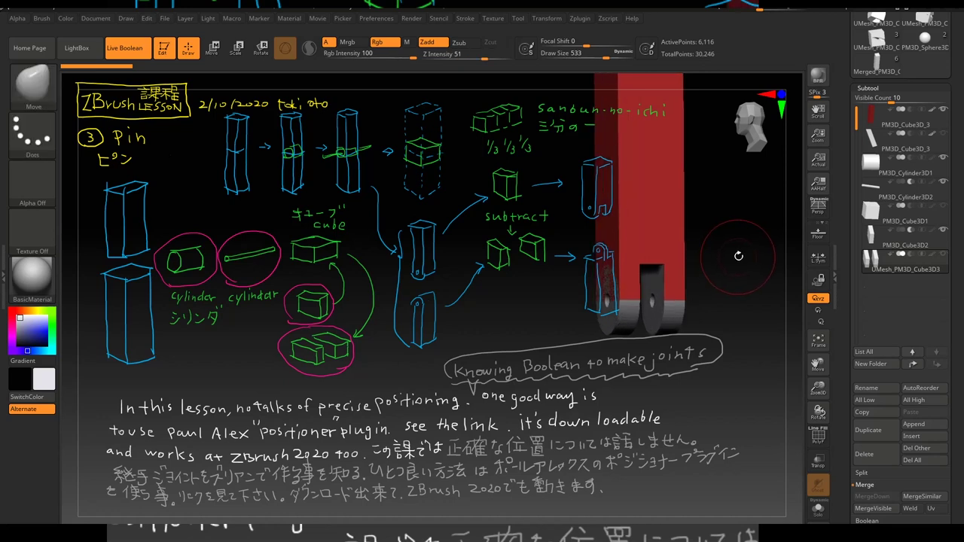
mouse_move(733, 248)
mouse_down()
mouse_move(724, 223)
mouse_move(721, 238)
mouse_up()
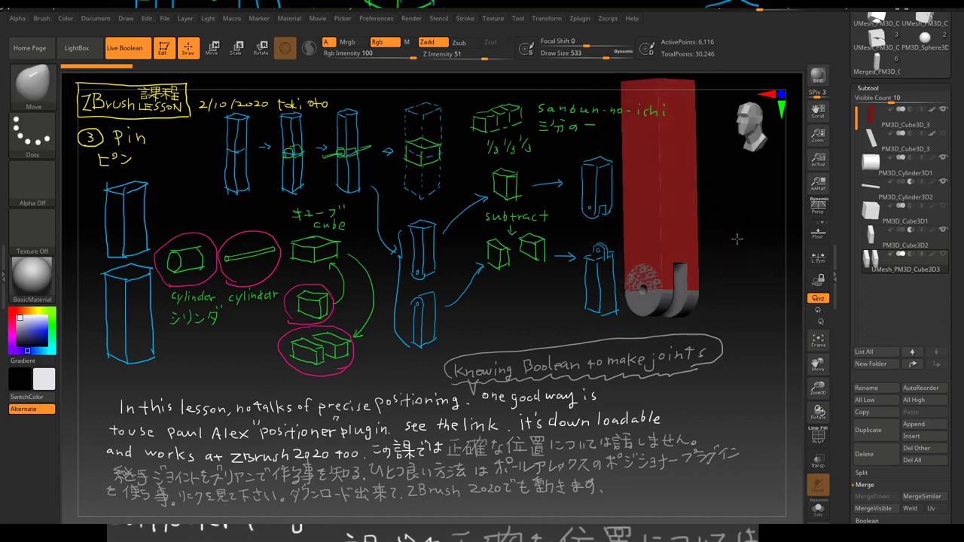
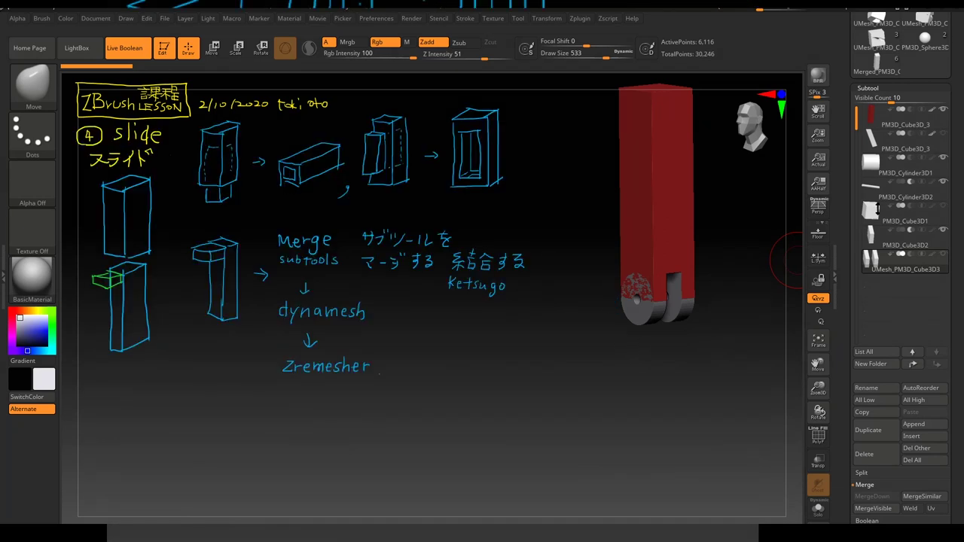
Step: Scroll the Tool palette and load the PM3D_Cube3D_3 slider model from its thumbnail
drag(842, 179, 847, 267)
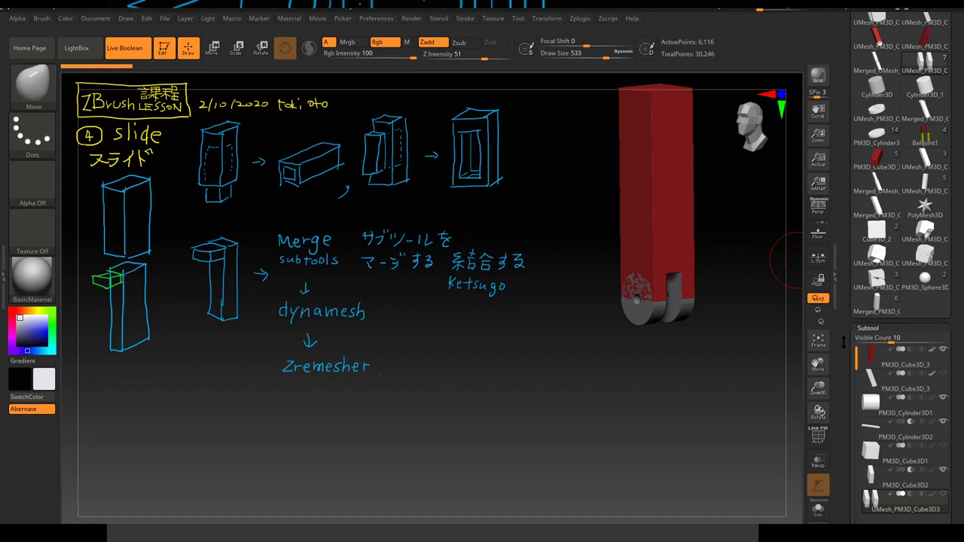
drag(843, 338, 842, 320)
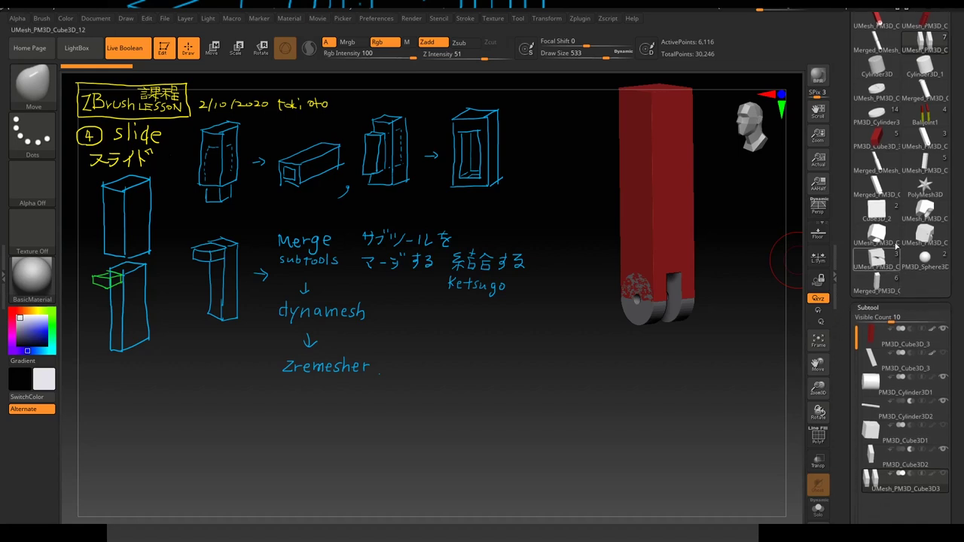
mouse_move(876, 162)
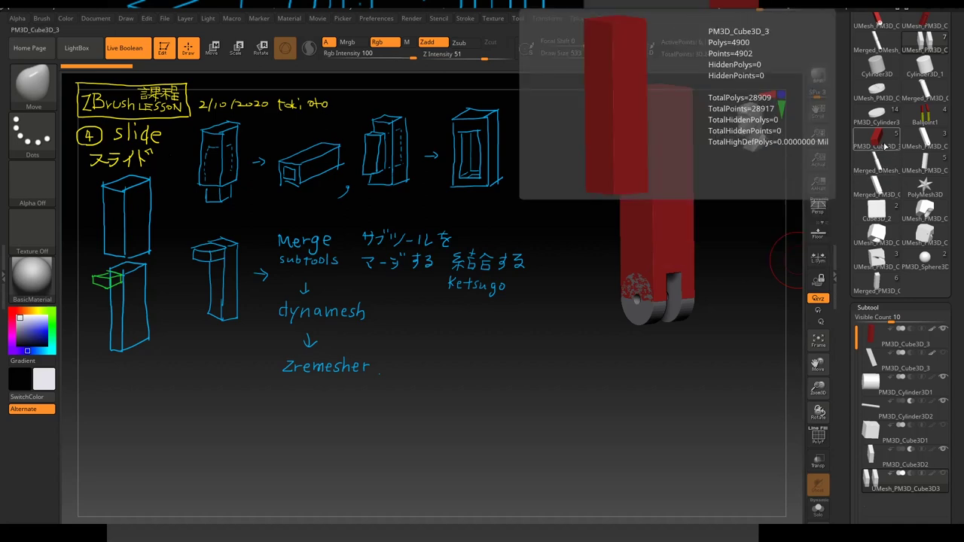
click(887, 147)
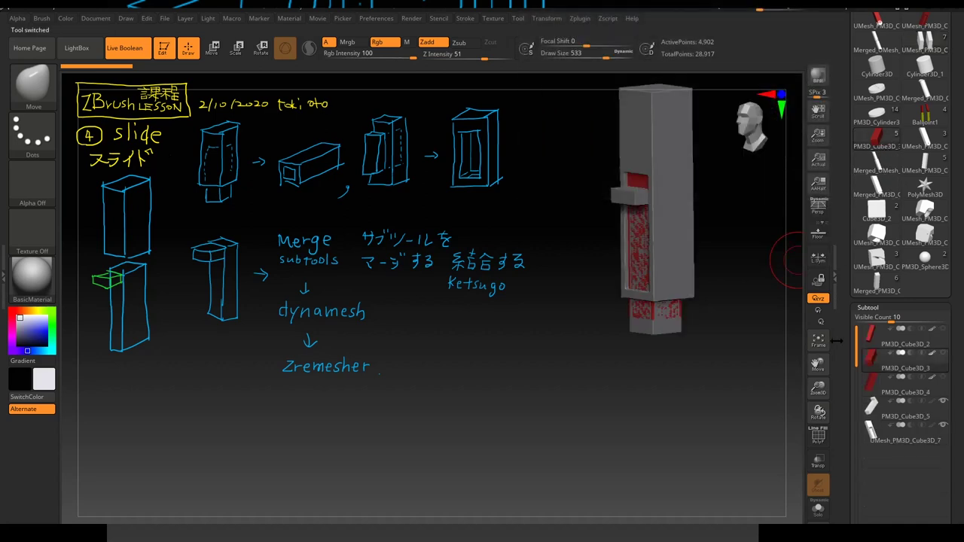
Step: Solo PM3D_Cube3D_4, compare the taller and shorter red box parts, then show all parts again
drag(845, 343, 845, 314)
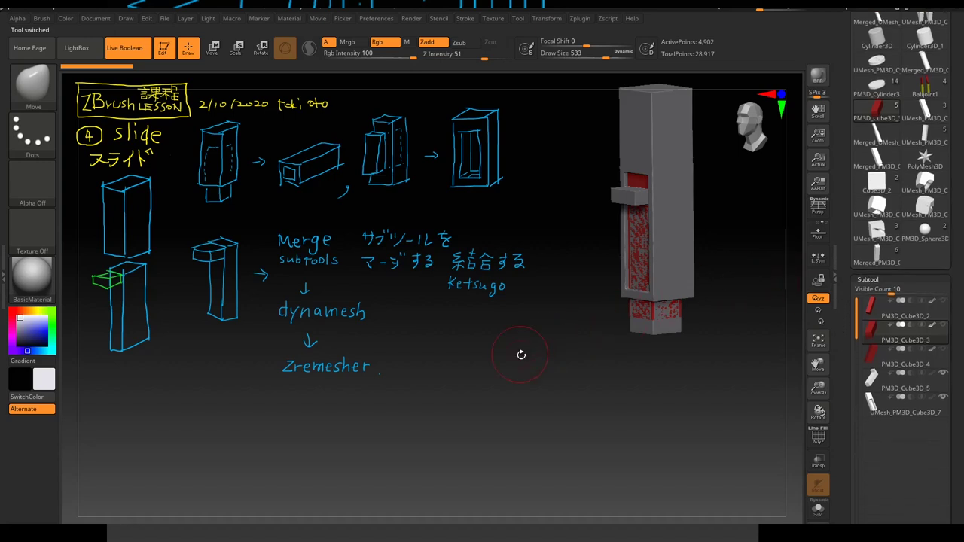
drag(520, 352, 533, 328)
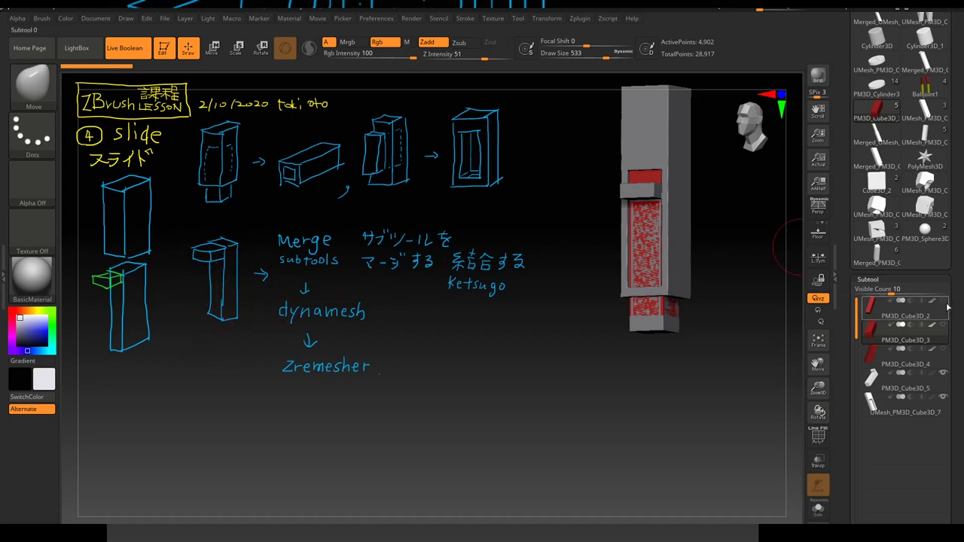
click(906, 353)
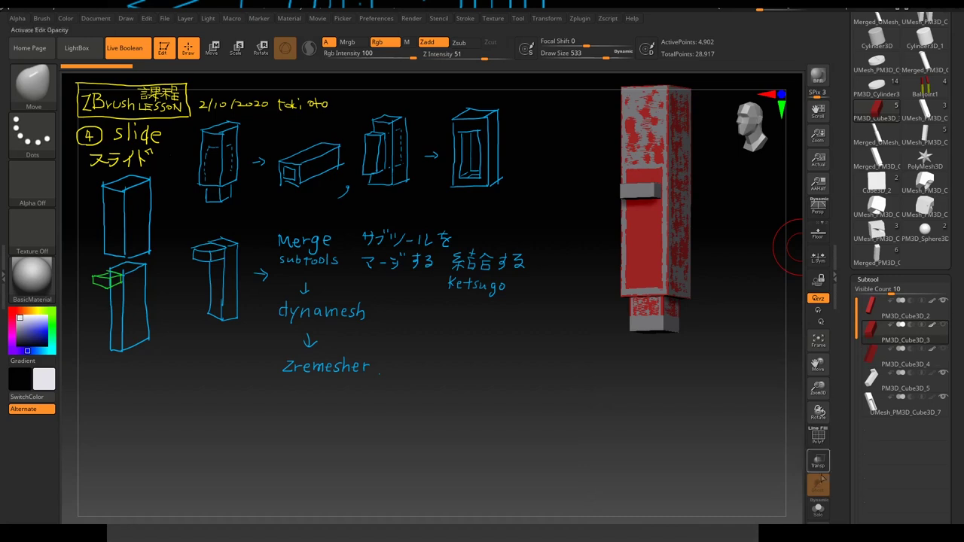
click(817, 508)
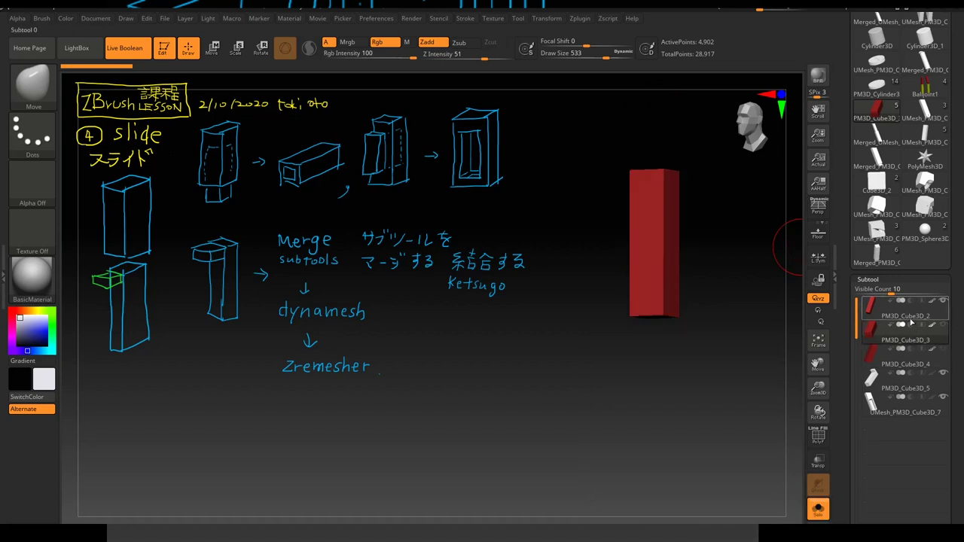
click(918, 337)
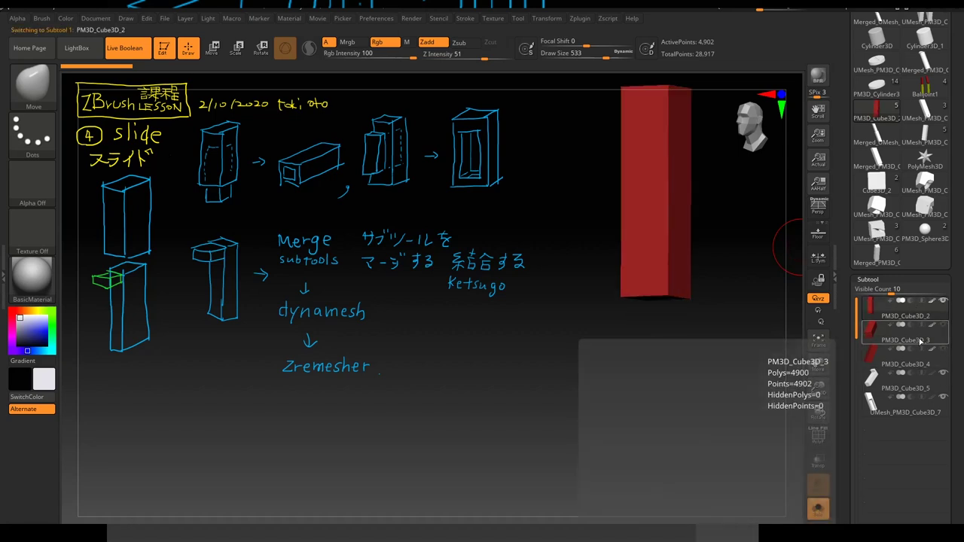
click(914, 343)
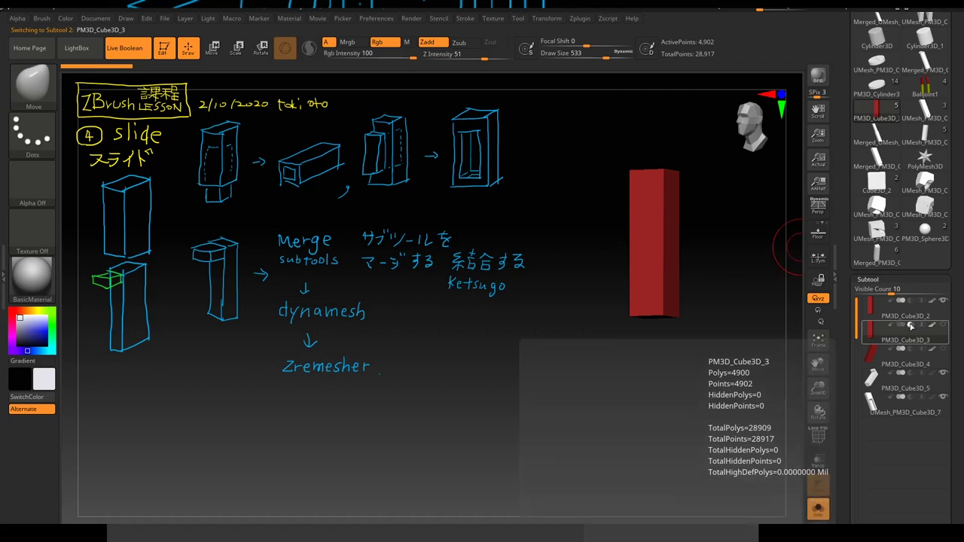
click(818, 504)
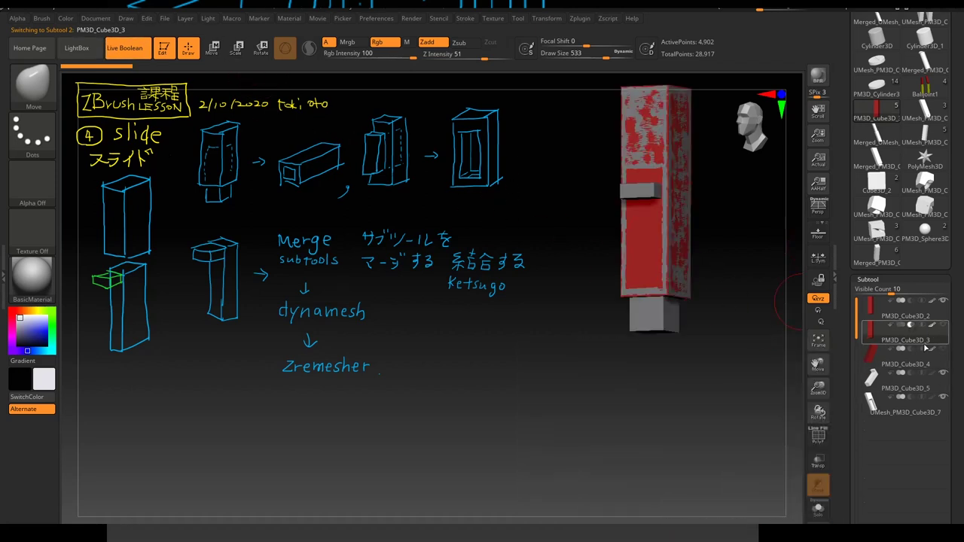
Step: Leave only the red column visible, make PM3D_Cube3D_2 active, and turn it to show its top
click(943, 373)
mouse_move(761, 312)
mouse_down()
mouse_move(721, 324)
mouse_move(741, 316)
mouse_up()
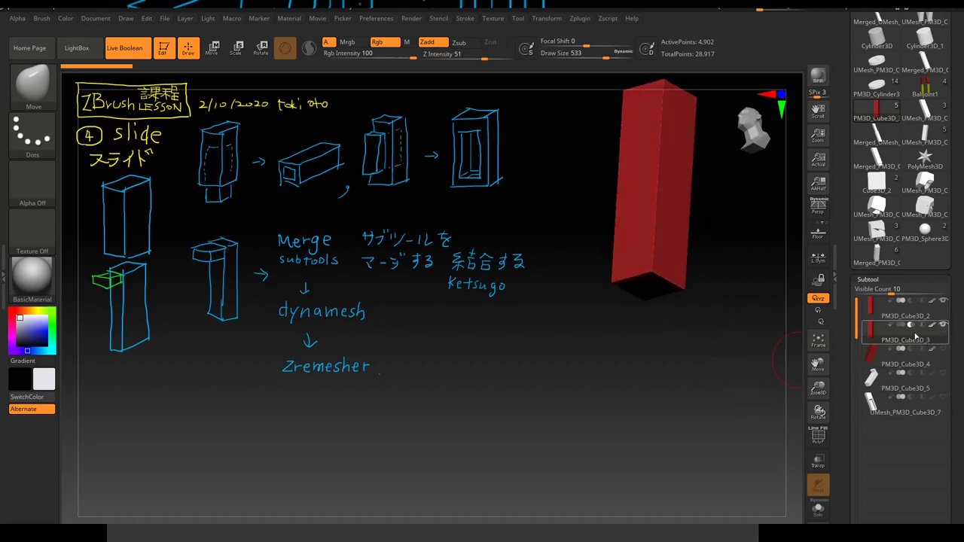
drag(731, 351, 718, 441)
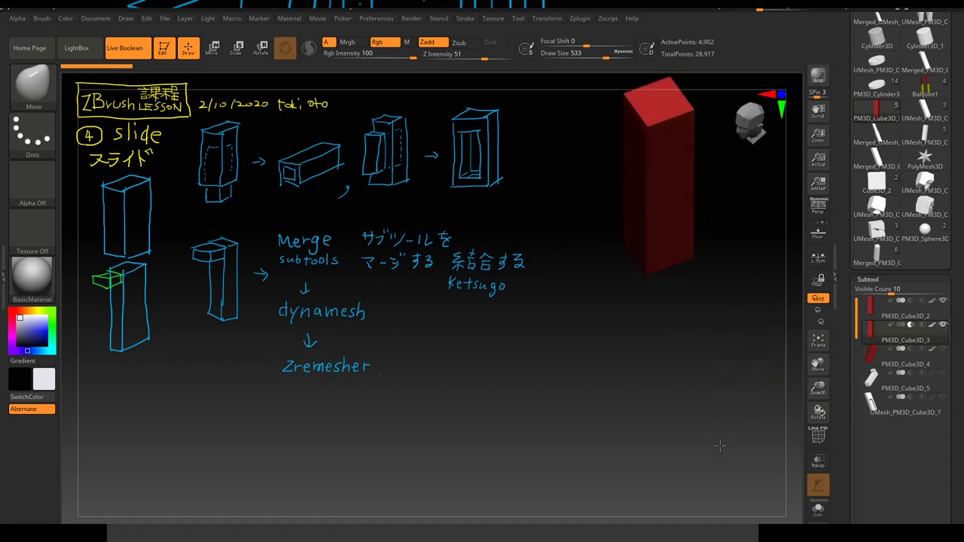
click(923, 316)
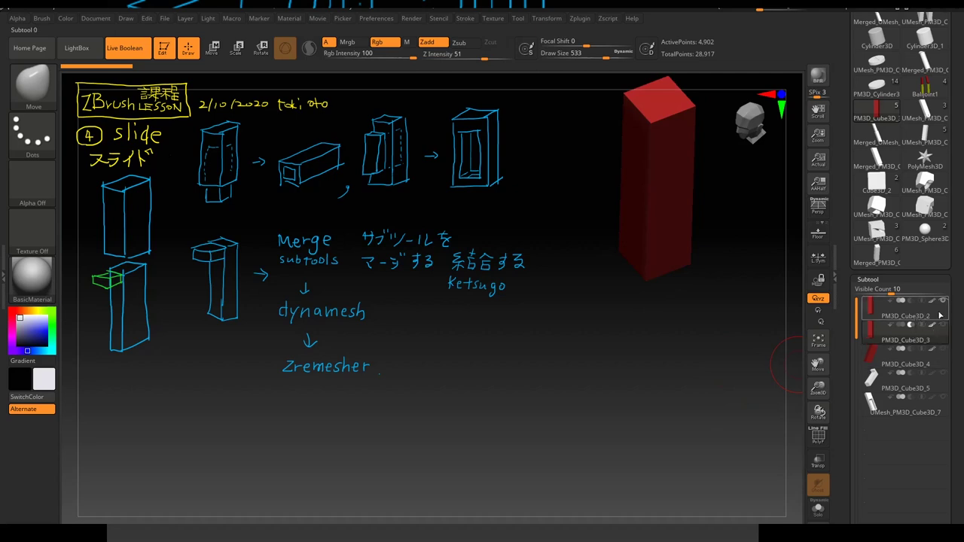
click(938, 316)
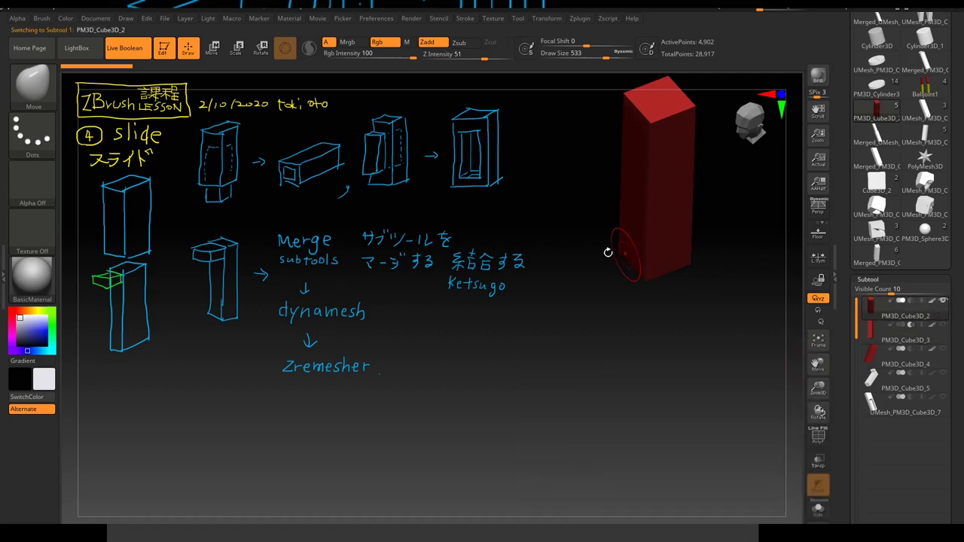
mouse_move(660, 380)
mouse_down()
mouse_move(668, 394)
mouse_move(699, 251)
mouse_move(713, 265)
mouse_up()
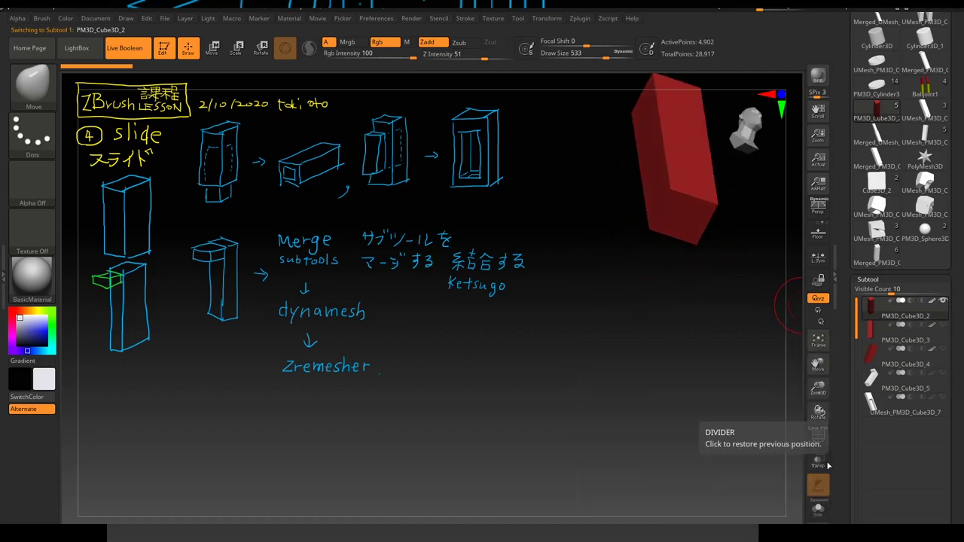
Step: Check the inner block's fit by hiding and unhiding PM3D_Cube3D_4 inside the red box
mouse_move(904, 405)
drag(720, 344, 702, 424)
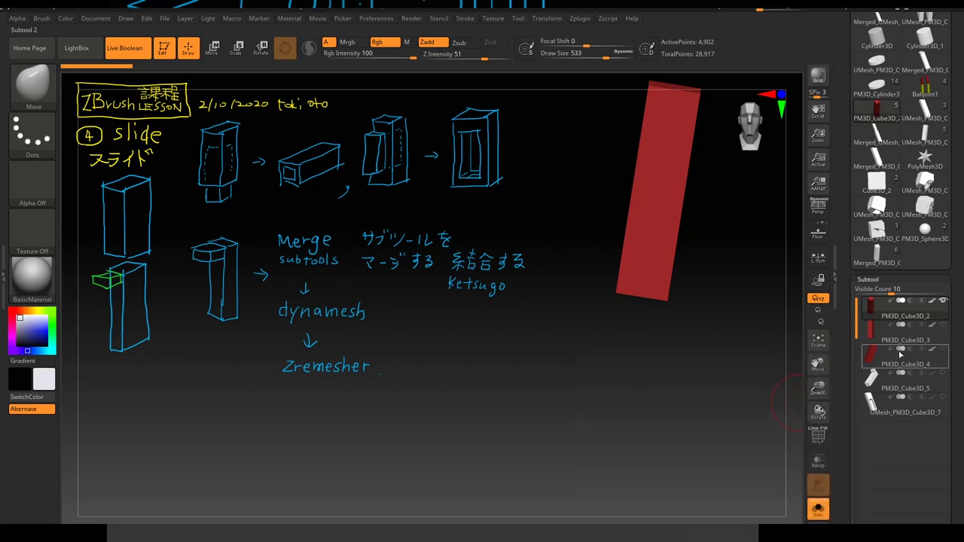
click(818, 509)
mouse_move(743, 402)
mouse_down()
mouse_move(743, 302)
mouse_move(732, 316)
mouse_up()
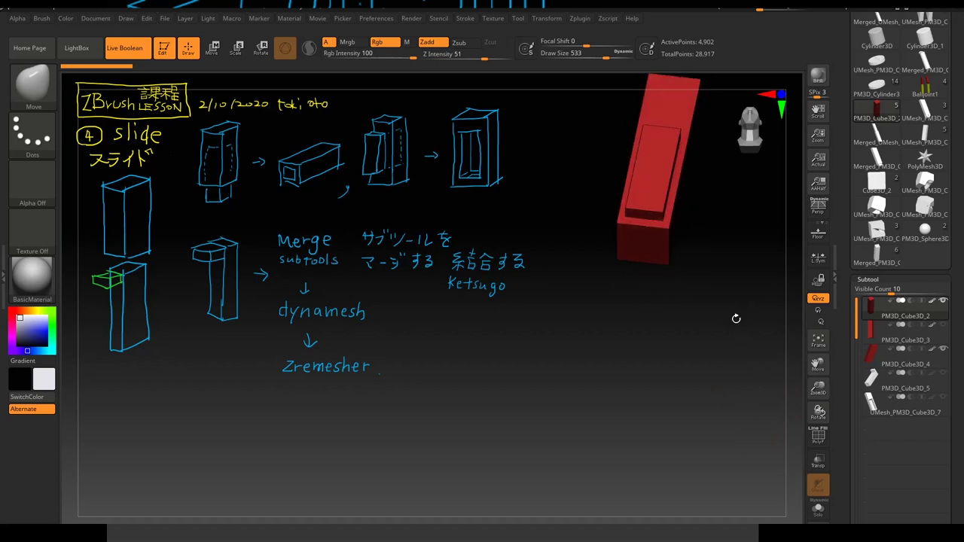
drag(753, 301, 751, 317)
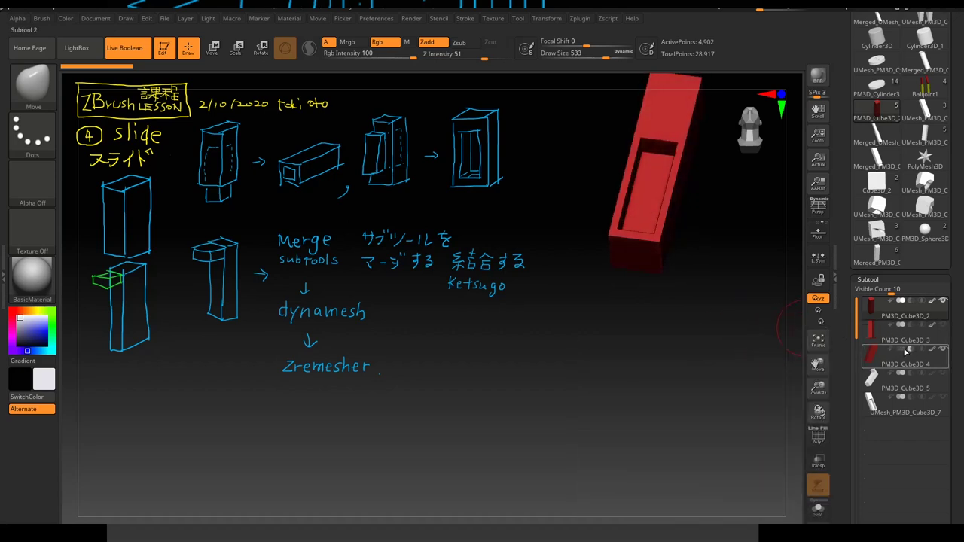
mouse_move(906, 332)
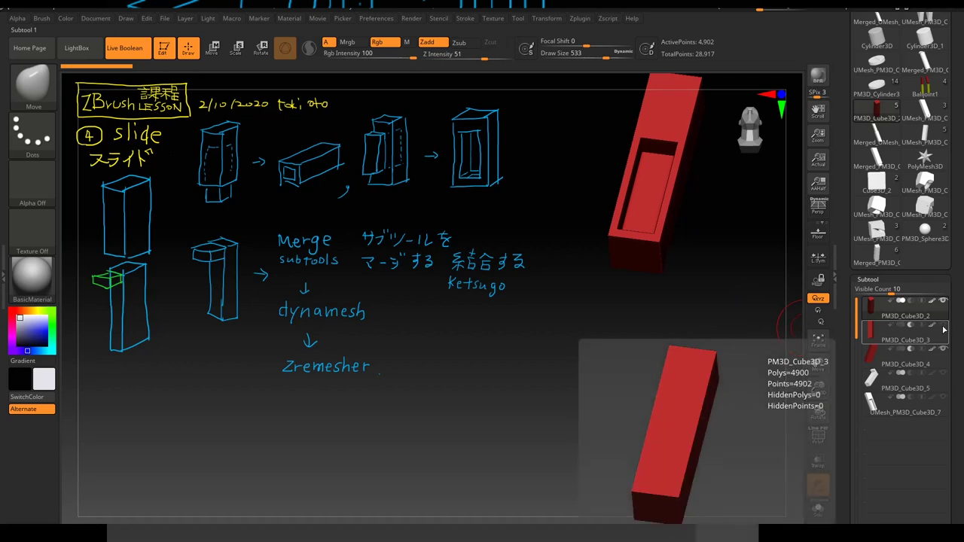
click(903, 352)
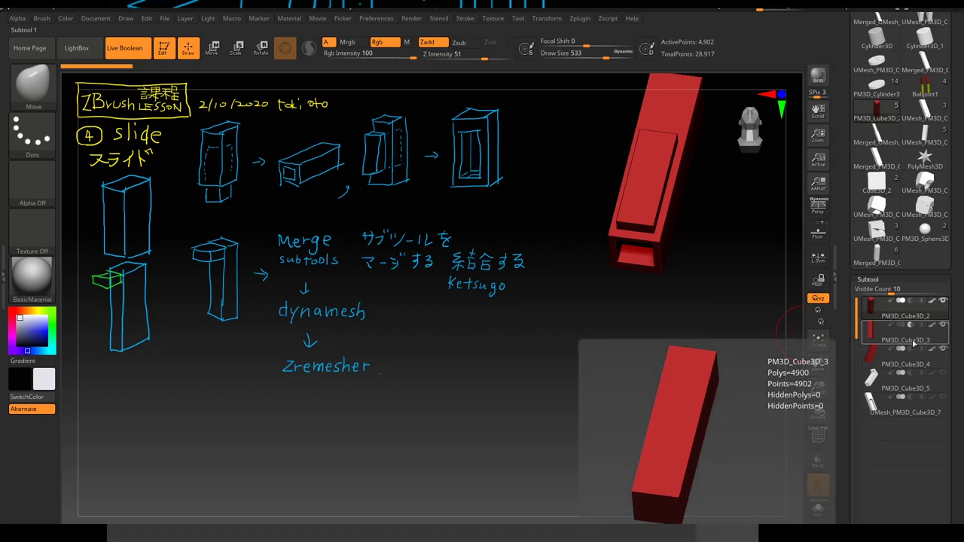
click(932, 350)
drag(733, 334, 730, 304)
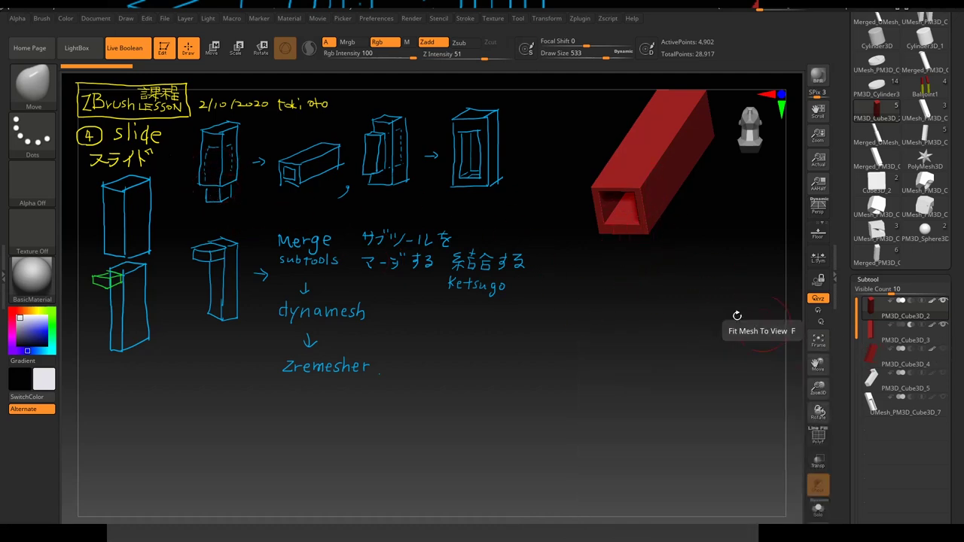
click(943, 348)
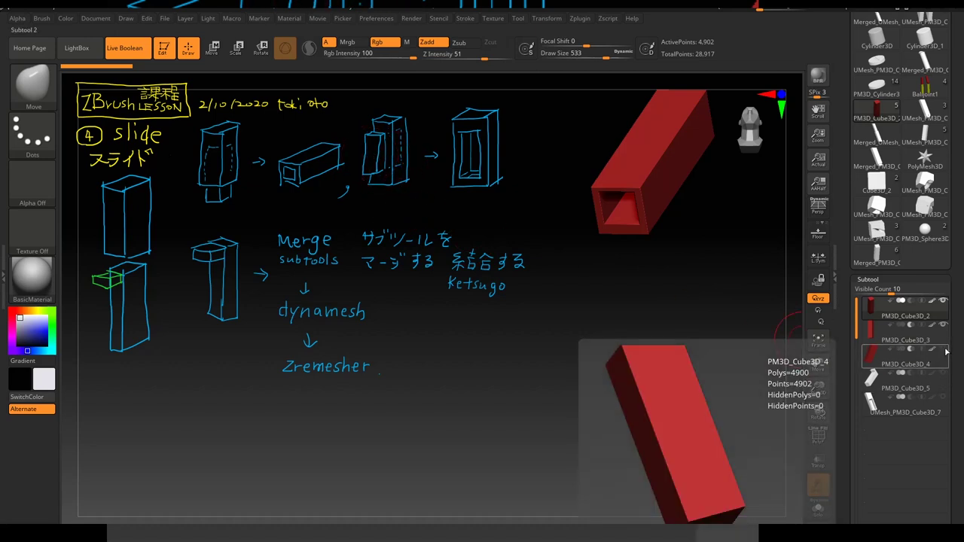
drag(723, 293, 716, 329)
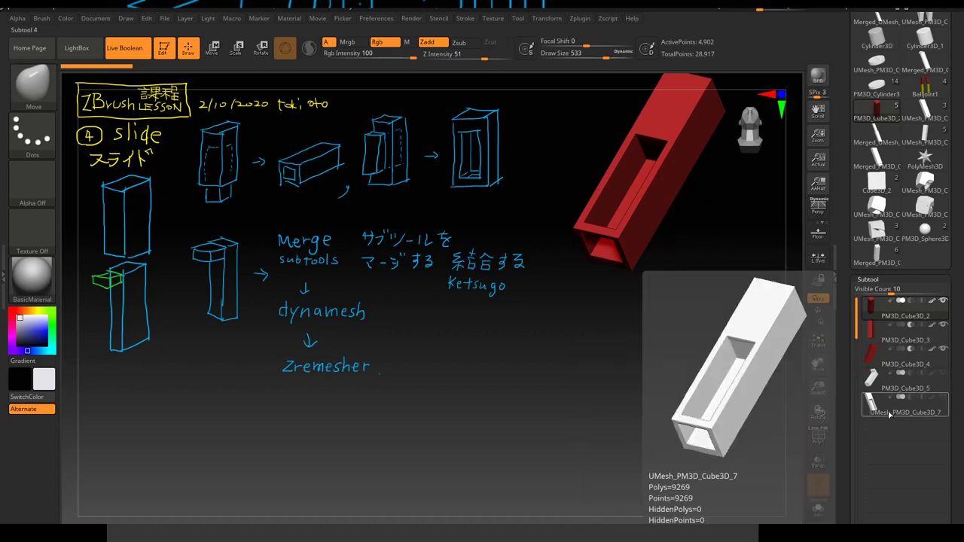
Step: Select the grey L-shaped PM3D_Cube3D_5 block and show it alone with Solo
click(899, 386)
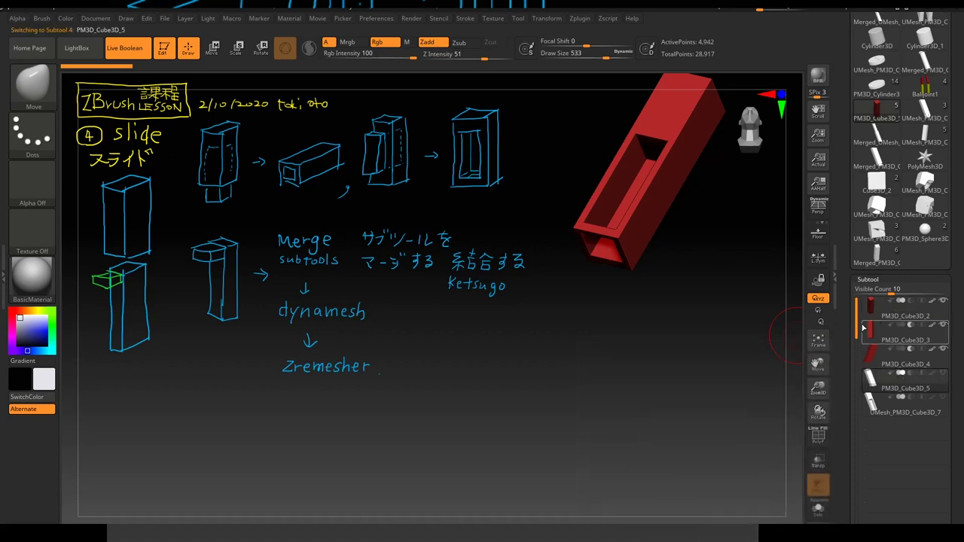
drag(855, 331, 857, 346)
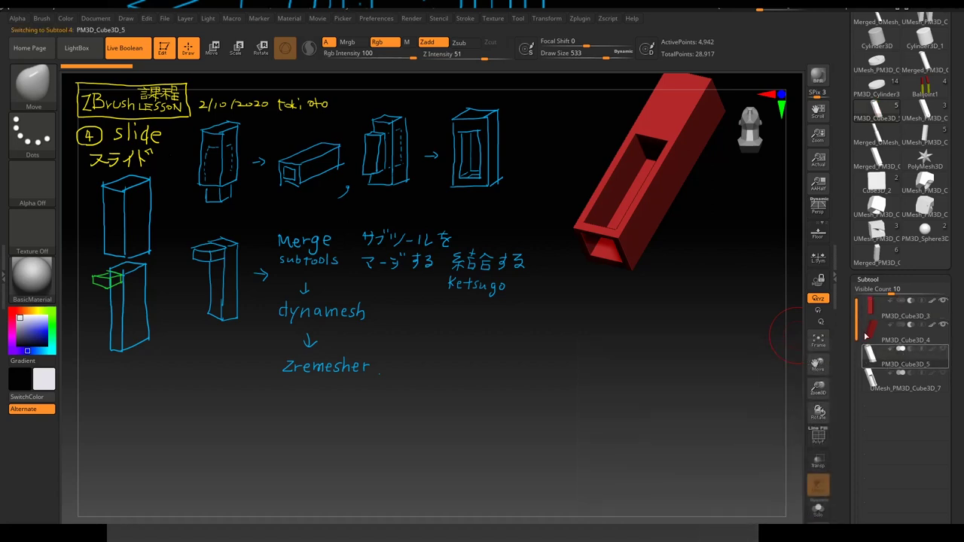
scroll(877, 361, up, 1)
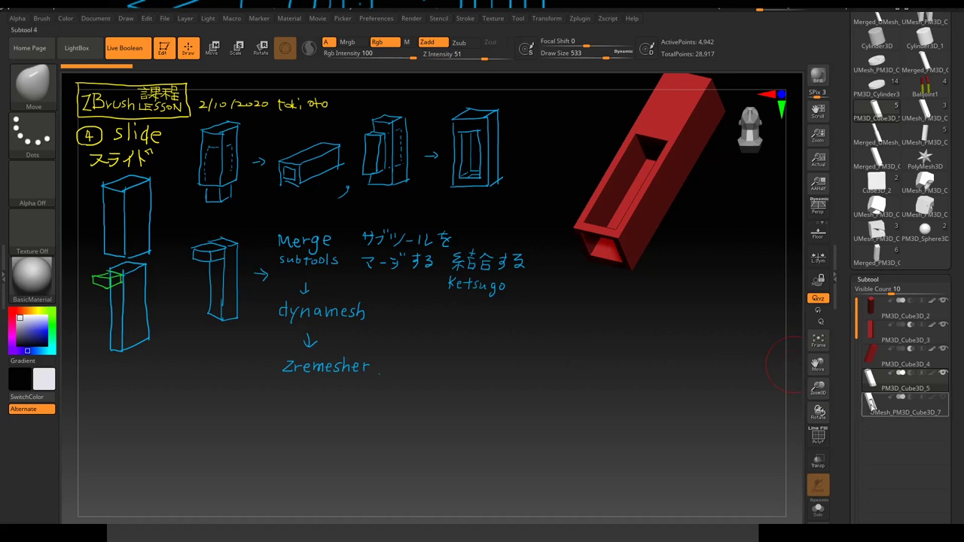
click(817, 509)
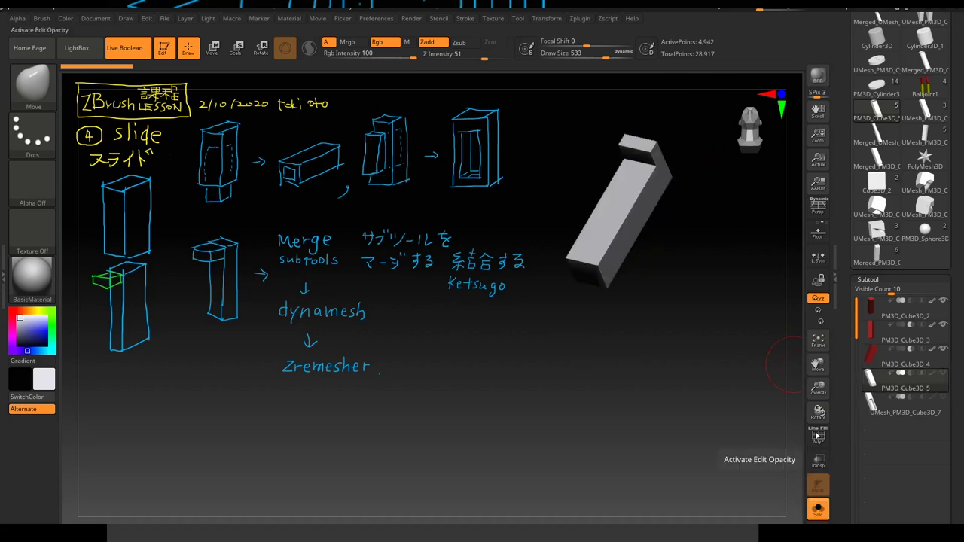
Step: Make PM3D_Cube3D_5 active, turn Solo off to reveal the hollow sleeve, and disable Live Boolean
click(908, 410)
mouse_move(903, 383)
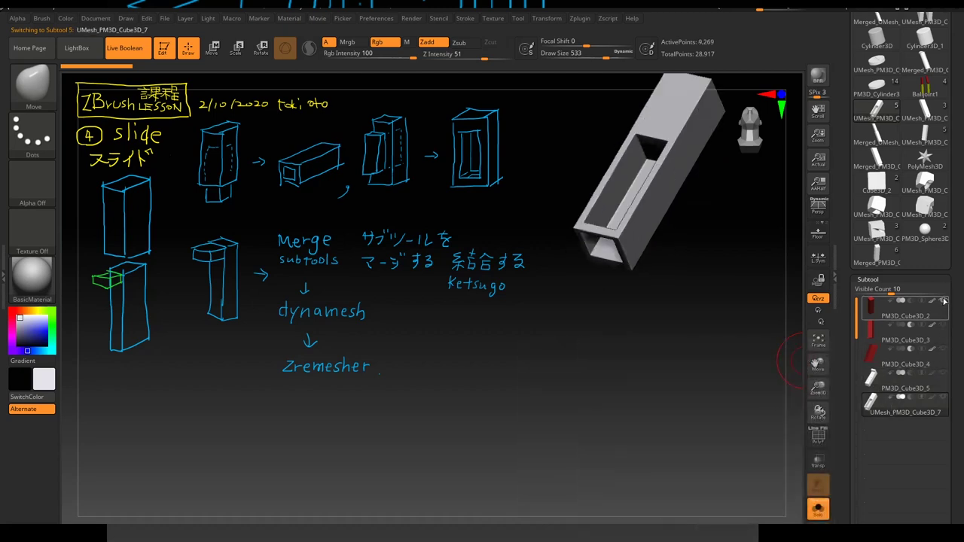
click(932, 380)
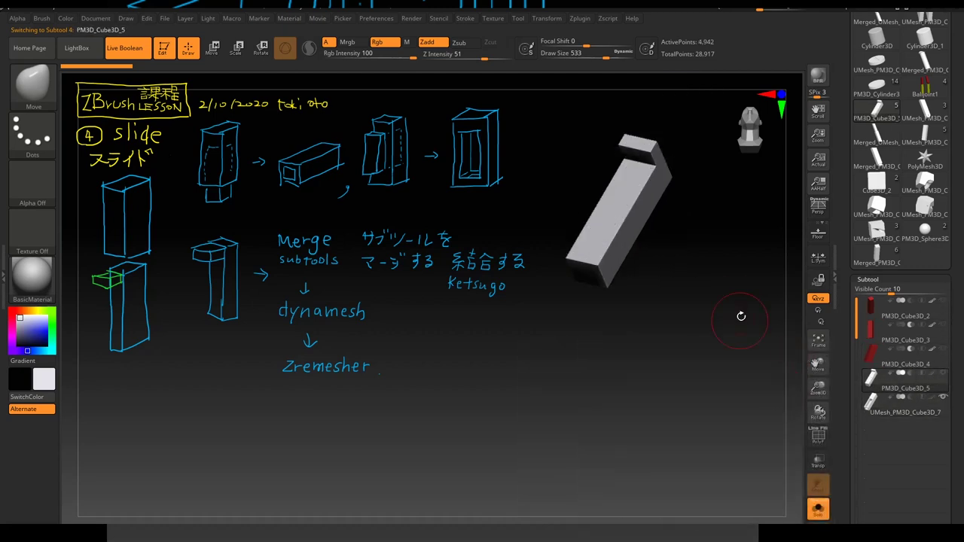
click(817, 510)
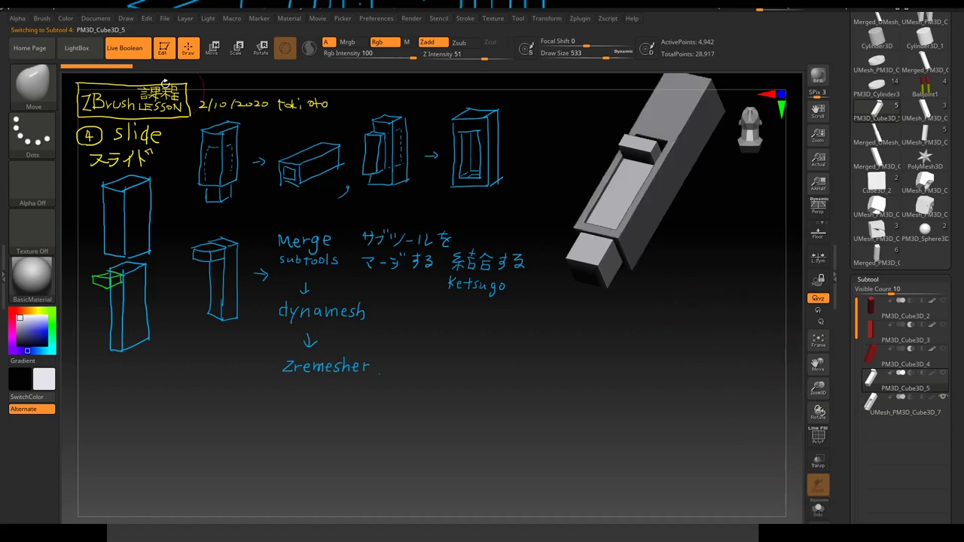
click(125, 47)
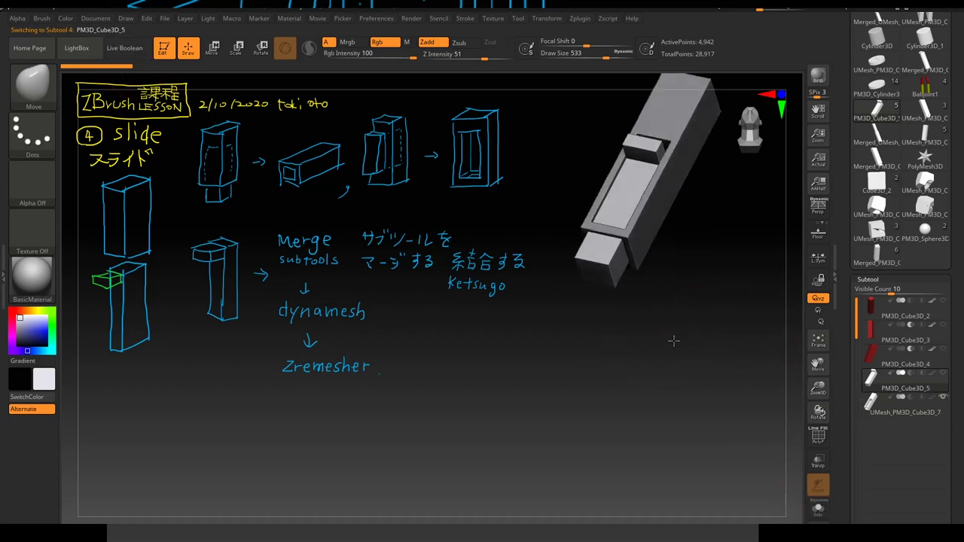
drag(660, 349, 603, 411)
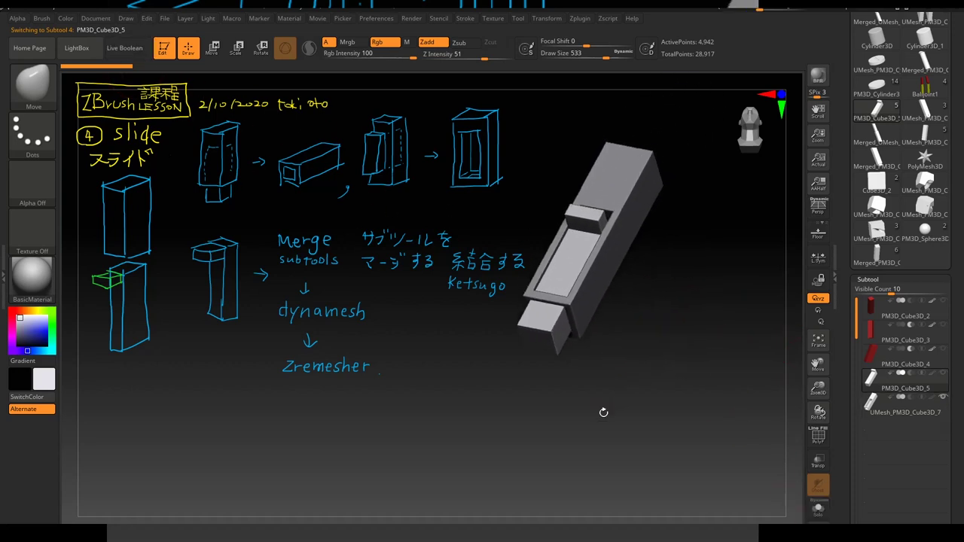
Step: Slide the inner block down the box using the Move gizmo's green Y arrow
click(213, 50)
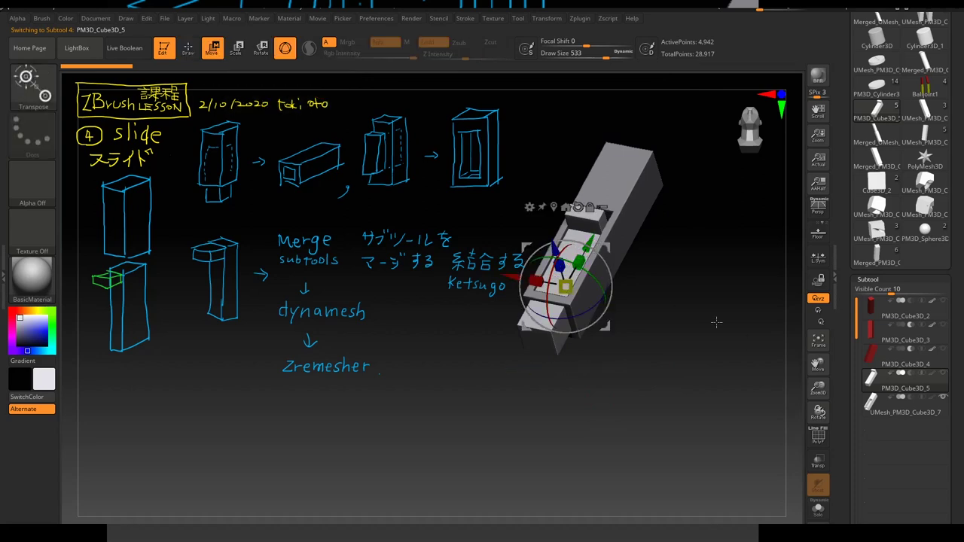
drag(586, 241, 688, 301)
mouse_move(557, 264)
mouse_down()
mouse_move(557, 303)
mouse_move(573, 247)
mouse_up()
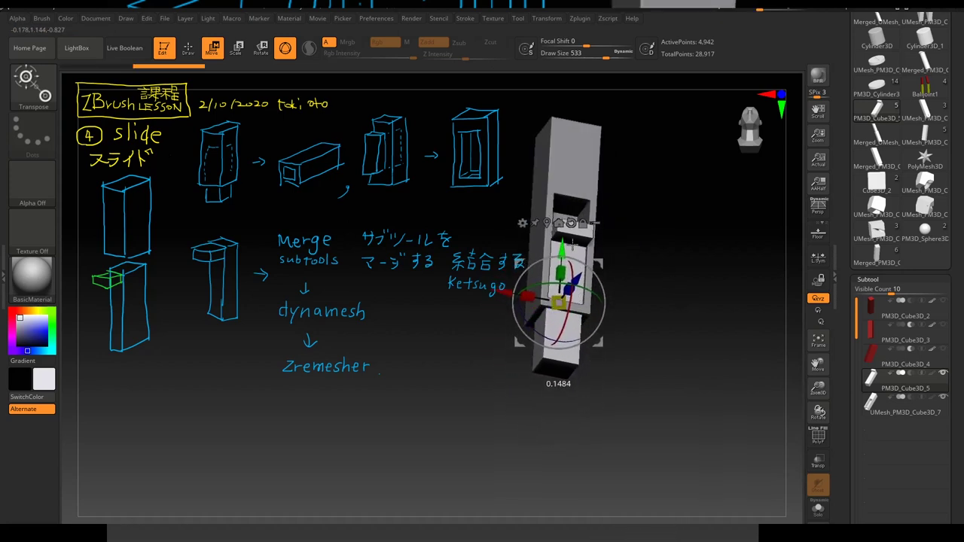
mouse_move(673, 281)
mouse_down()
mouse_move(669, 200)
mouse_move(651, 204)
mouse_move(581, 159)
mouse_move(588, 185)
mouse_up()
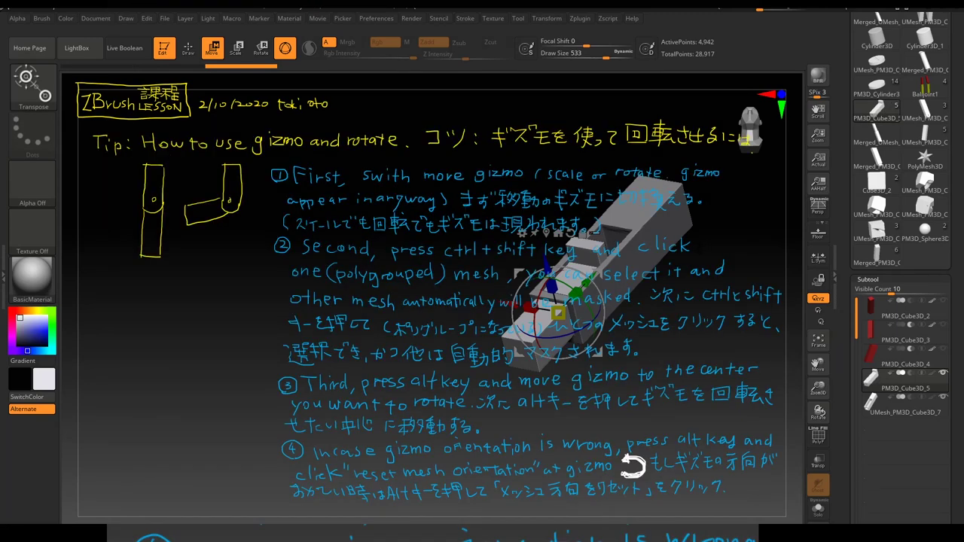
mouse_move(716, 245)
mouse_down()
mouse_move(727, 210)
mouse_move(322, 311)
mouse_up()
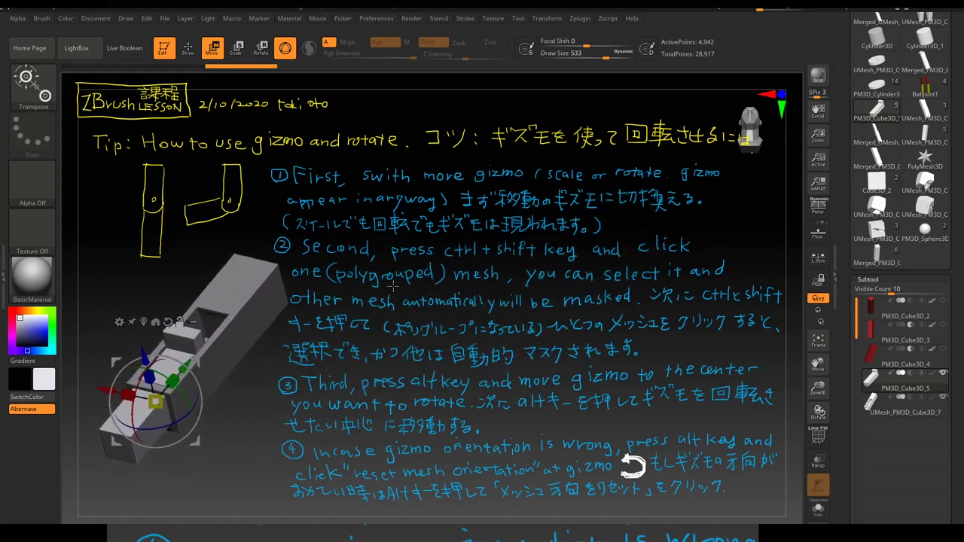
drag(179, 322, 219, 322)
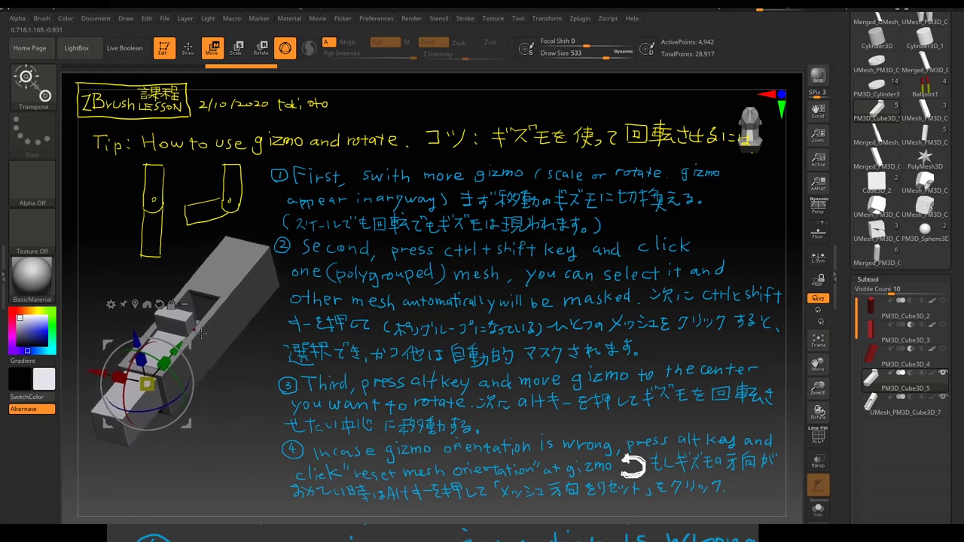
mouse_move(234, 367)
mouse_down()
mouse_move(246, 385)
mouse_move(235, 388)
mouse_move(237, 381)
mouse_up()
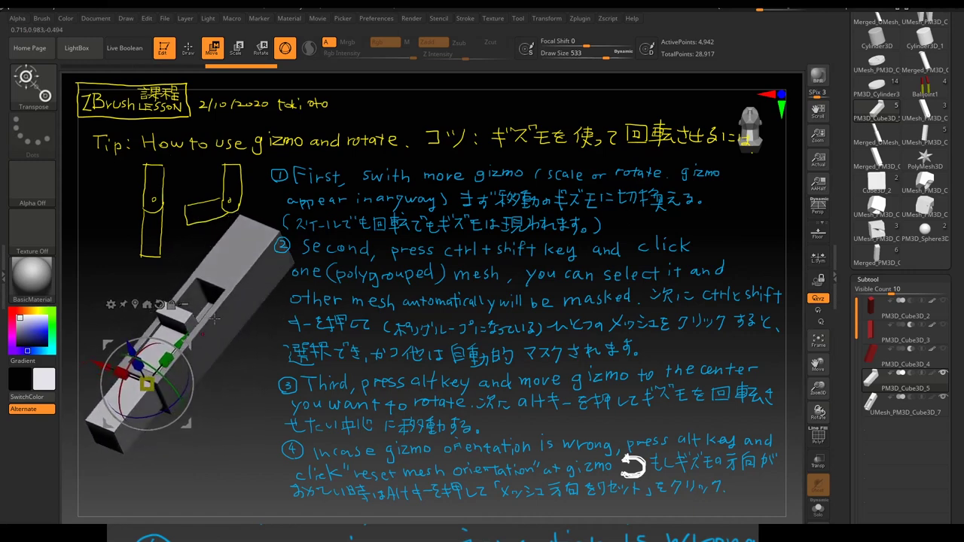
click(188, 47)
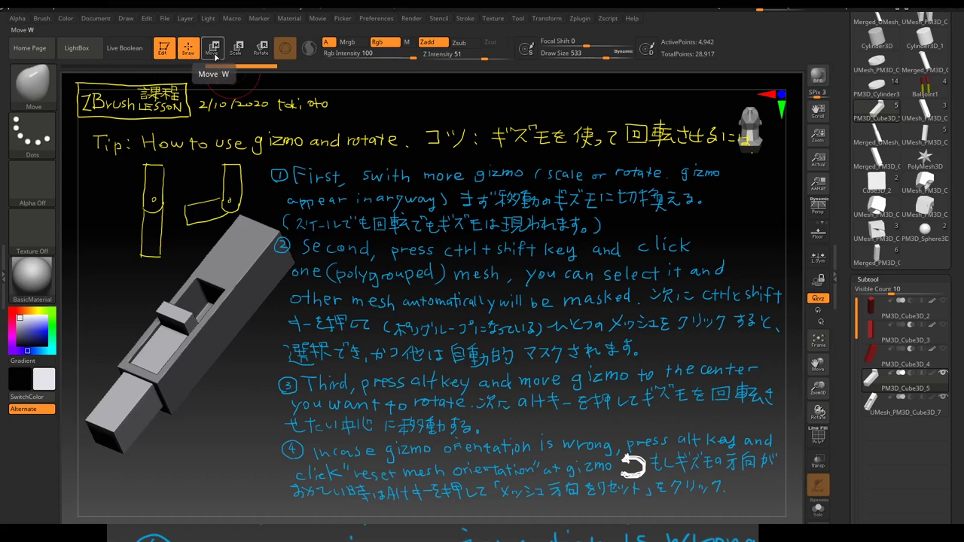
click(214, 52)
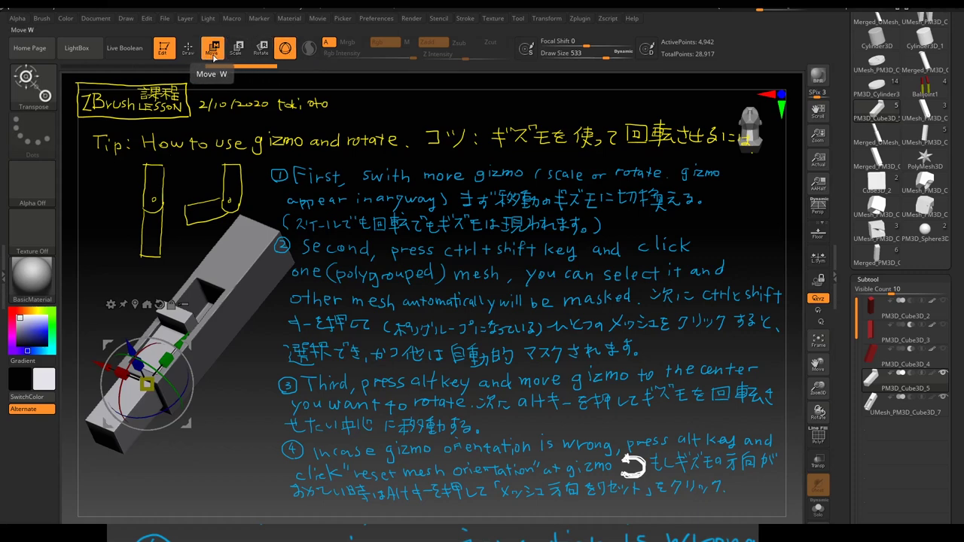
click(263, 54)
click(236, 50)
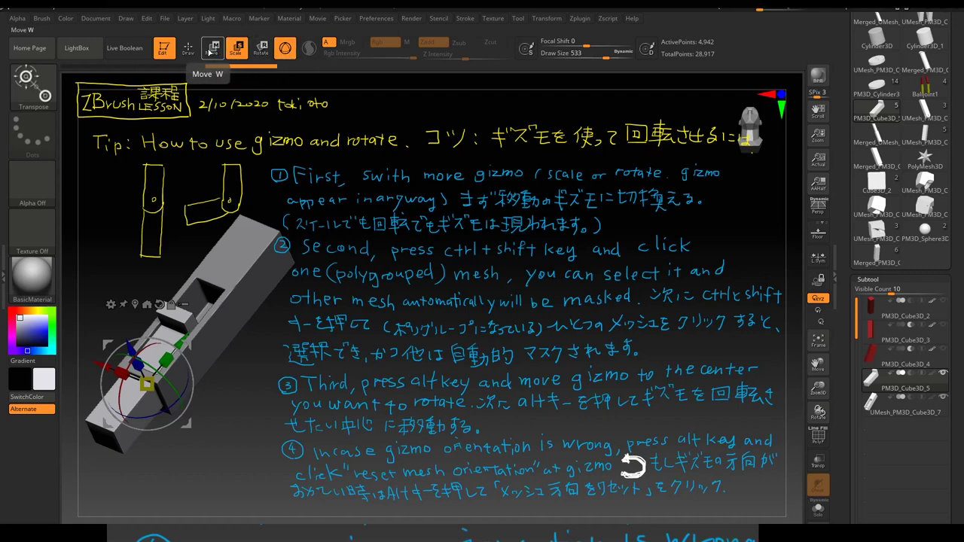
click(212, 49)
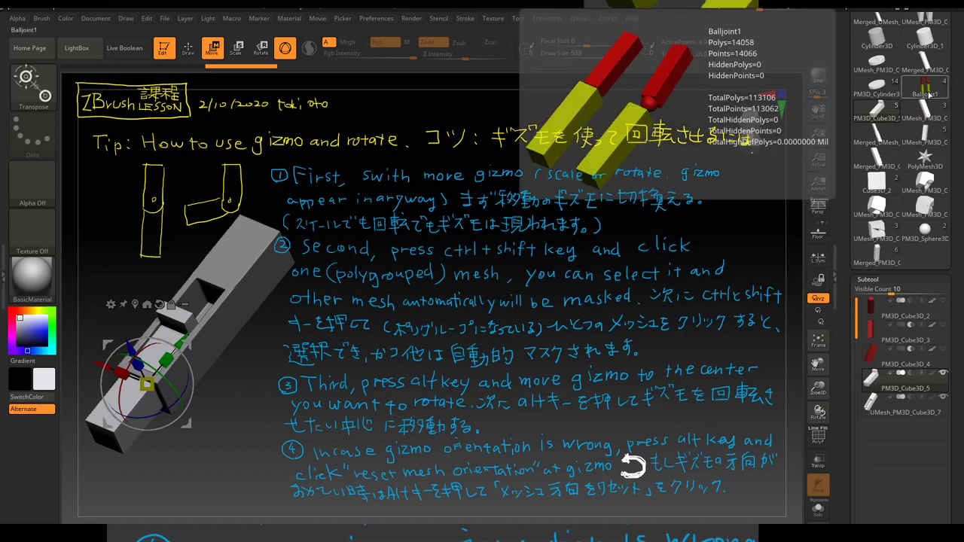
Step: Load Balljoint1, hide the Pin arm, and solo the Slider1 subtool
click(929, 94)
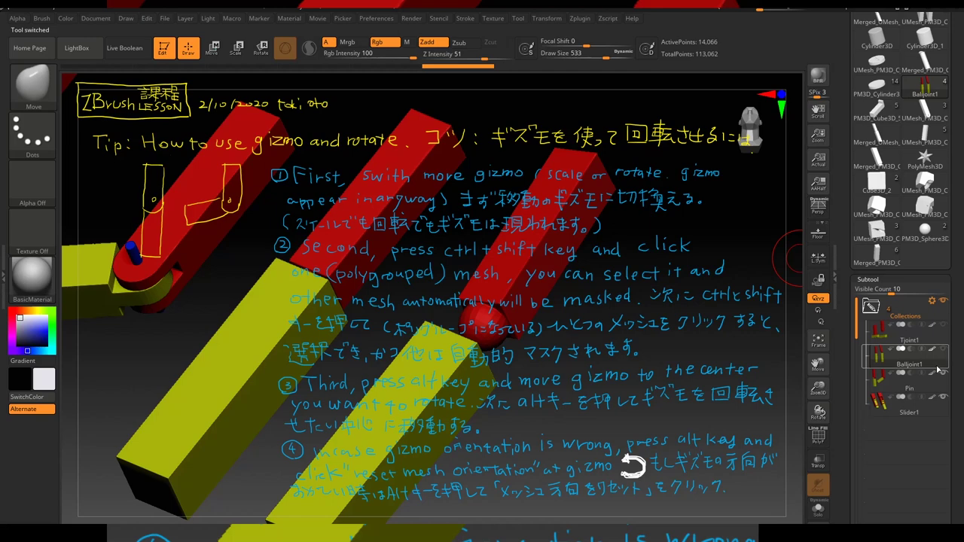
click(942, 374)
mouse_move(903, 404)
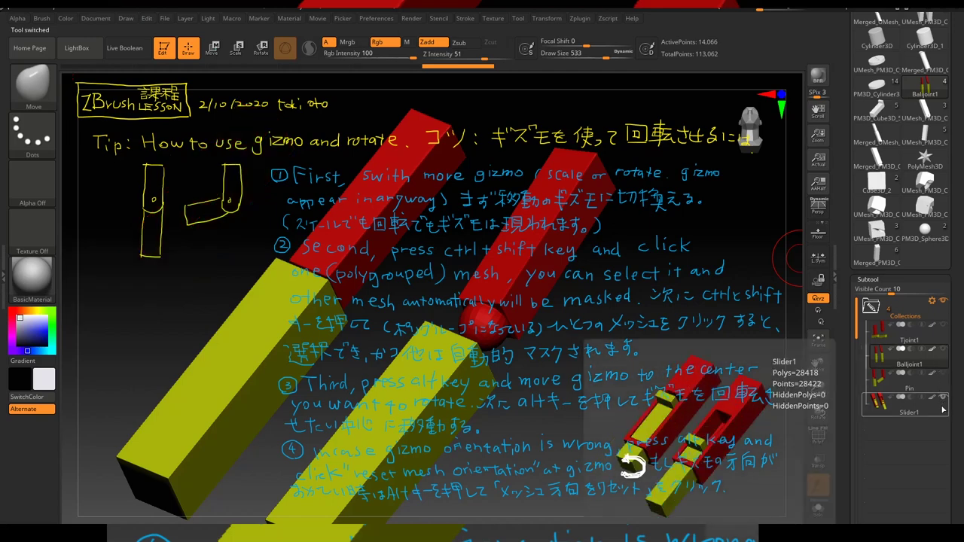
click(942, 409)
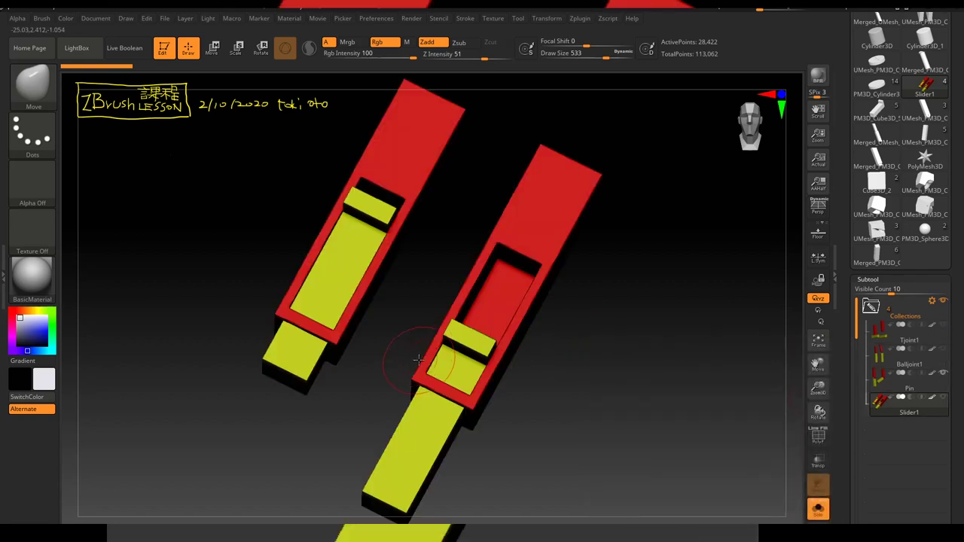
mouse_move(508, 343)
mouse_down()
mouse_move(581, 318)
mouse_move(770, 378)
mouse_up()
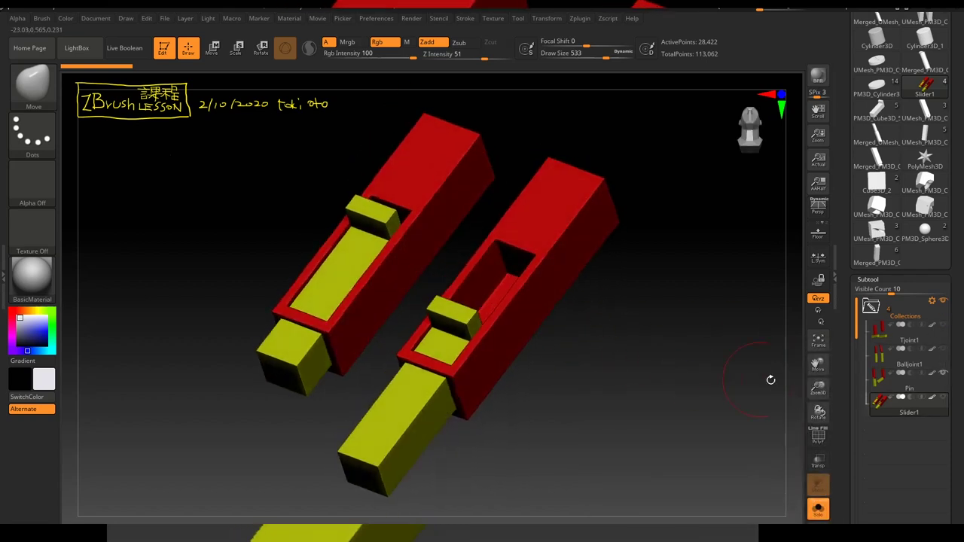
Step: Turn on PolyF to show polygroups and wireframe on both slider models
click(818, 435)
mouse_move(680, 307)
mouse_down()
mouse_move(697, 332)
mouse_move(685, 300)
mouse_up()
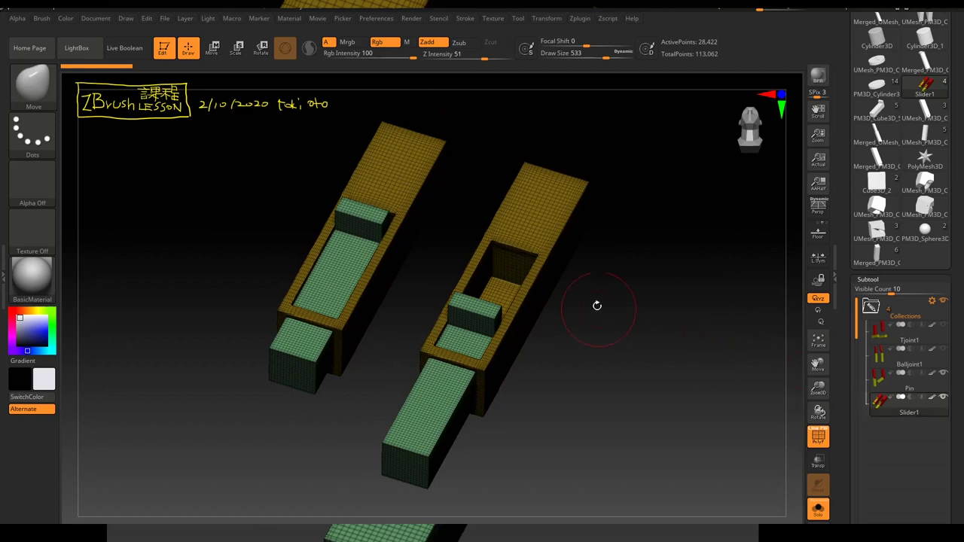
drag(628, 307, 497, 203)
mouse_move(463, 239)
mouse_down()
mouse_move(617, 263)
mouse_move(606, 240)
mouse_up()
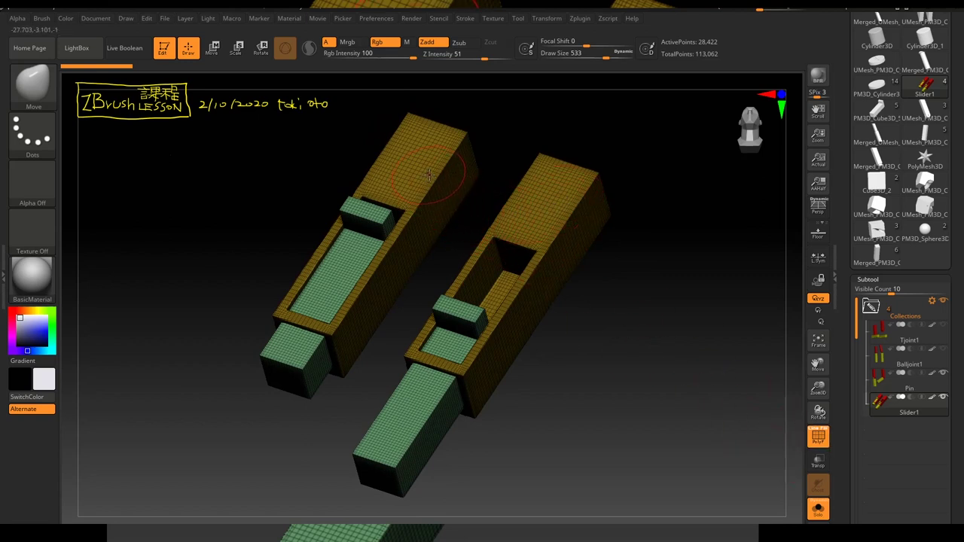
Step: Isolate the yellow shells, invert to the inner parts, then unhide every part
key(ctrl+shift)
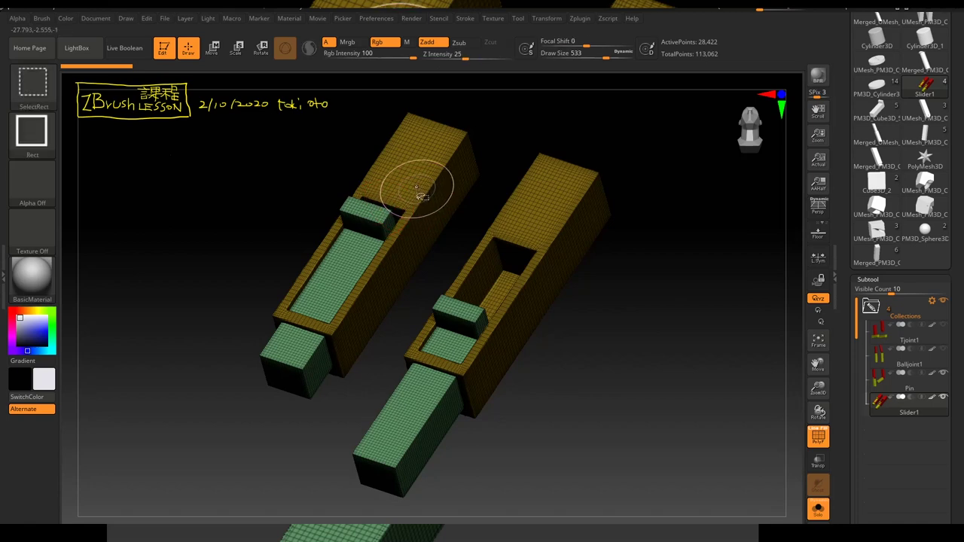
ctrl+shift+click(418, 190)
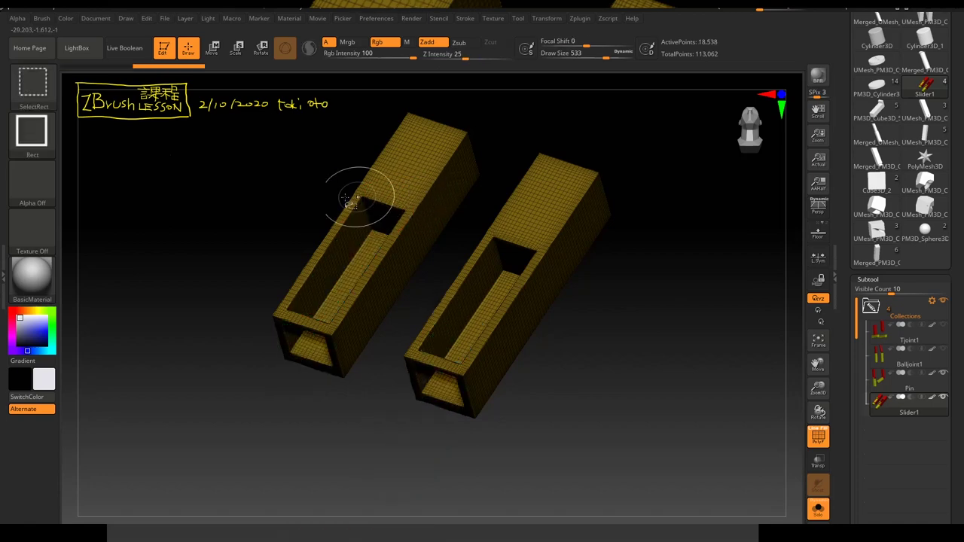
ctrl+shift+click(250, 203)
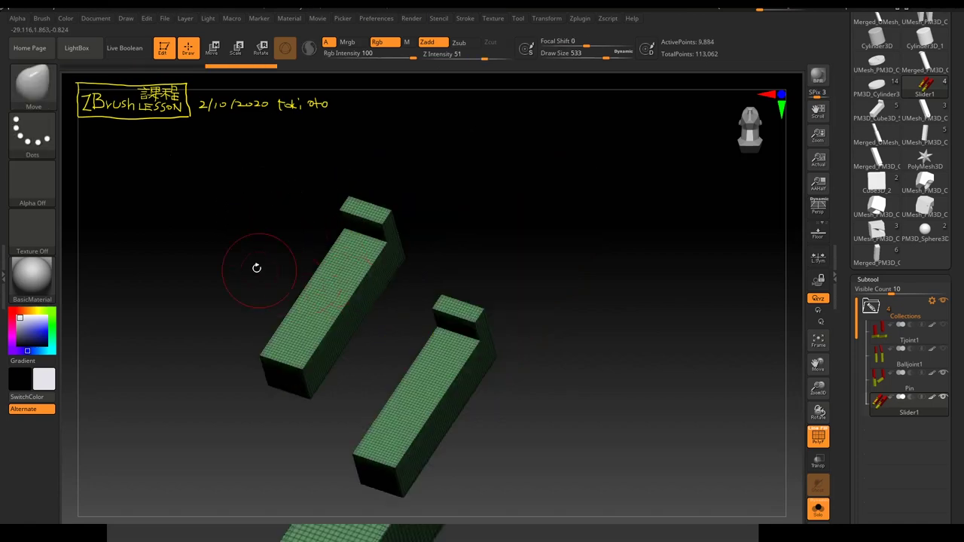
key(ctrl+shift)
ctrl+shift+click(214, 244)
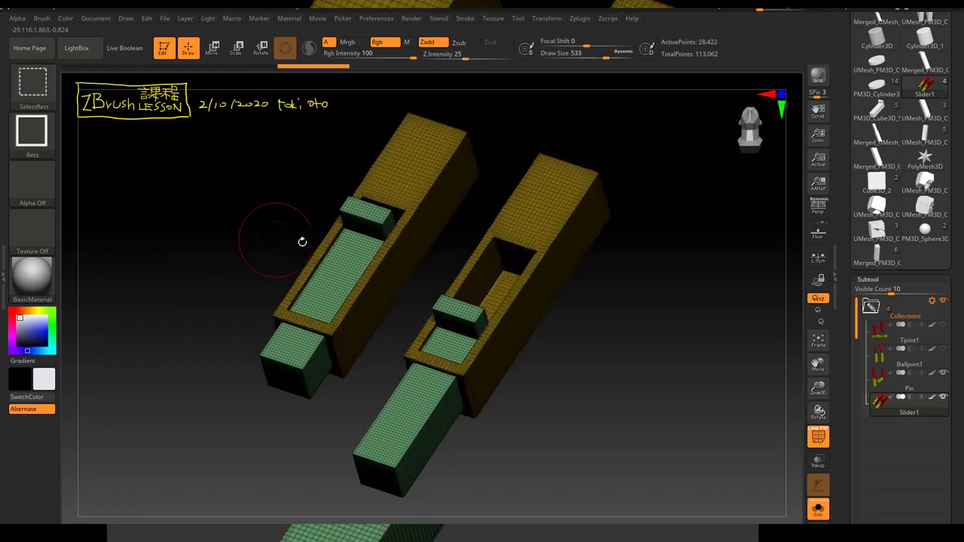
mouse_move(456, 241)
mouse_down()
mouse_move(435, 279)
mouse_move(437, 247)
mouse_up()
key(ctrl)
mouse_move(595, 211)
mouse_down()
mouse_move(622, 198)
mouse_move(580, 189)
mouse_move(577, 265)
mouse_move(595, 249)
mouse_move(590, 221)
mouse_move(597, 254)
mouse_move(589, 223)
mouse_up()
key(ctrl)
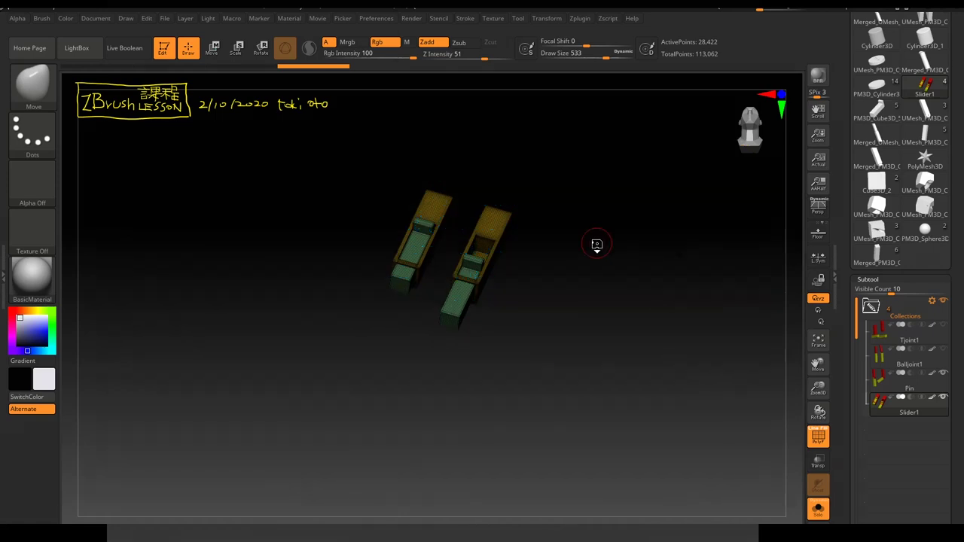
Step: Switch to the Move gizmo and orbit in close on both slider models
drag(574, 219, 563, 201)
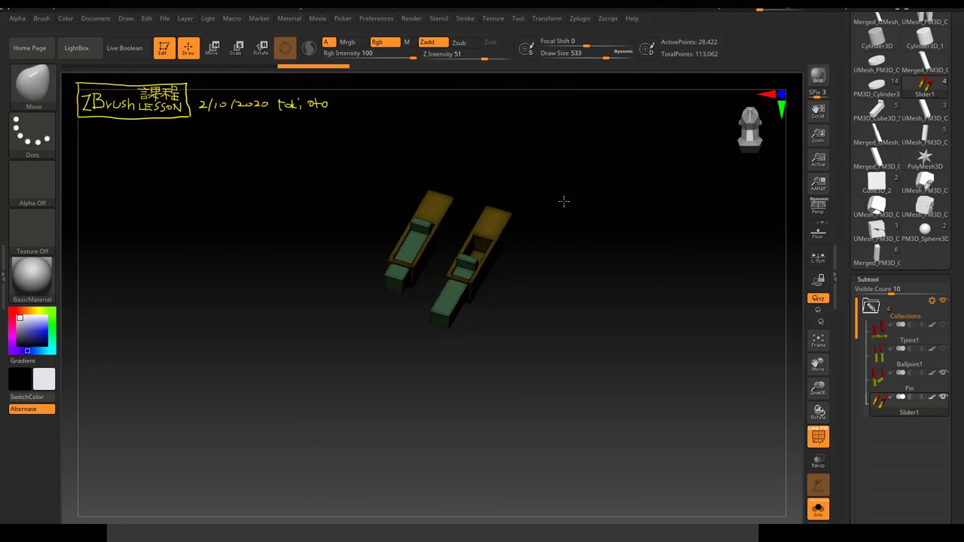
click(211, 51)
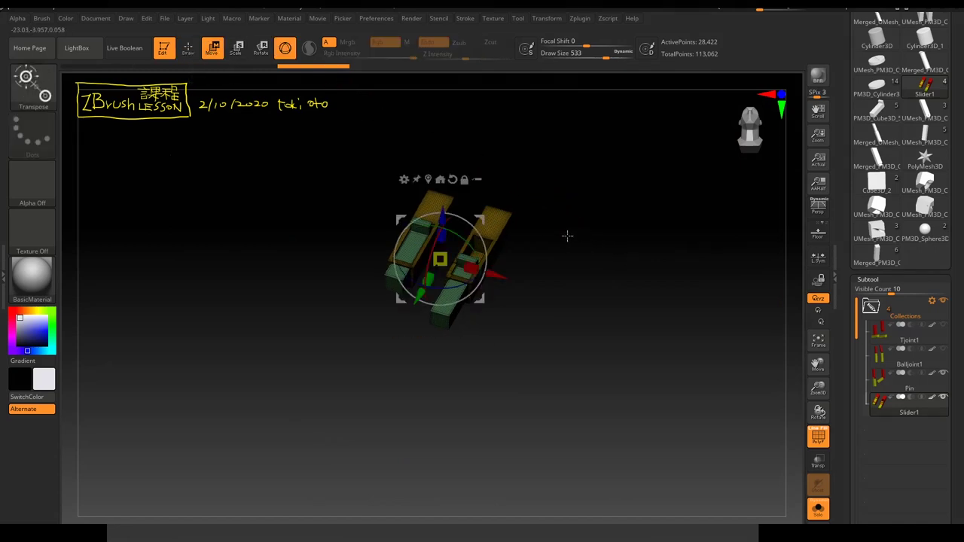
alt+right_drag(567, 235, 620, 279)
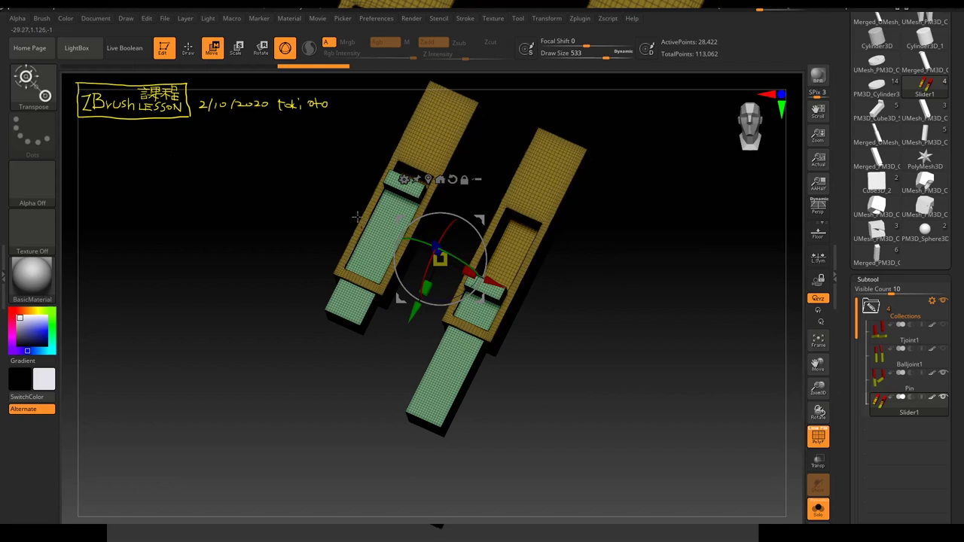
alt+right_drag(596, 251, 588, 290)
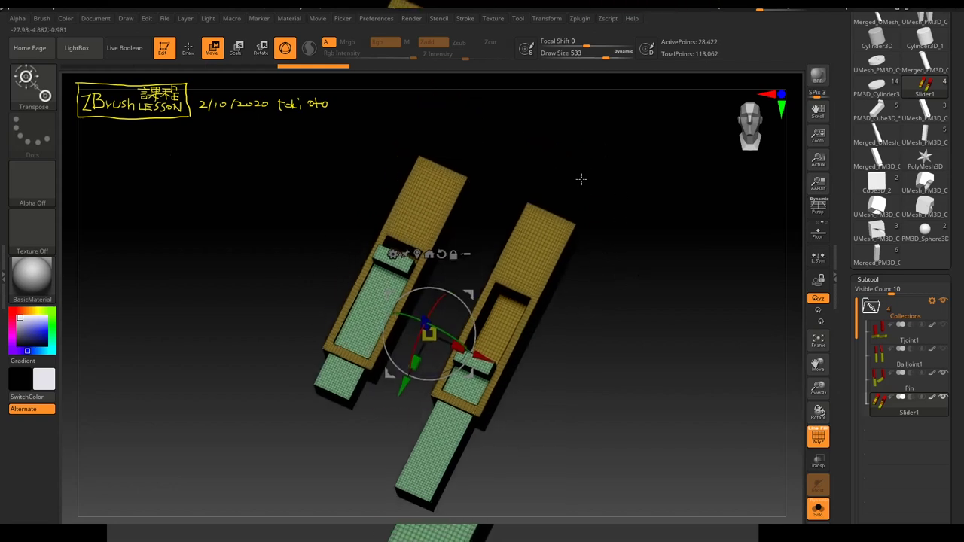
drag(587, 283, 605, 252)
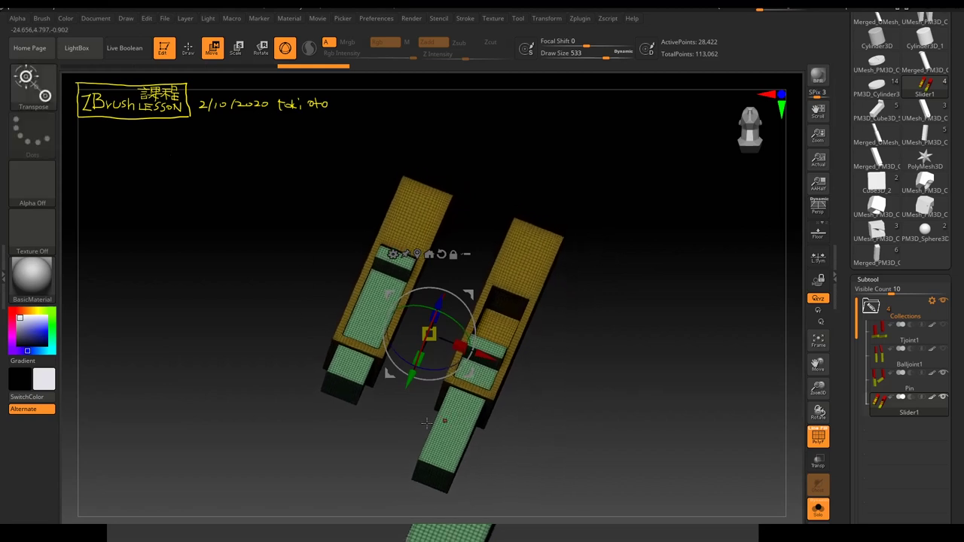
drag(632, 276, 621, 271)
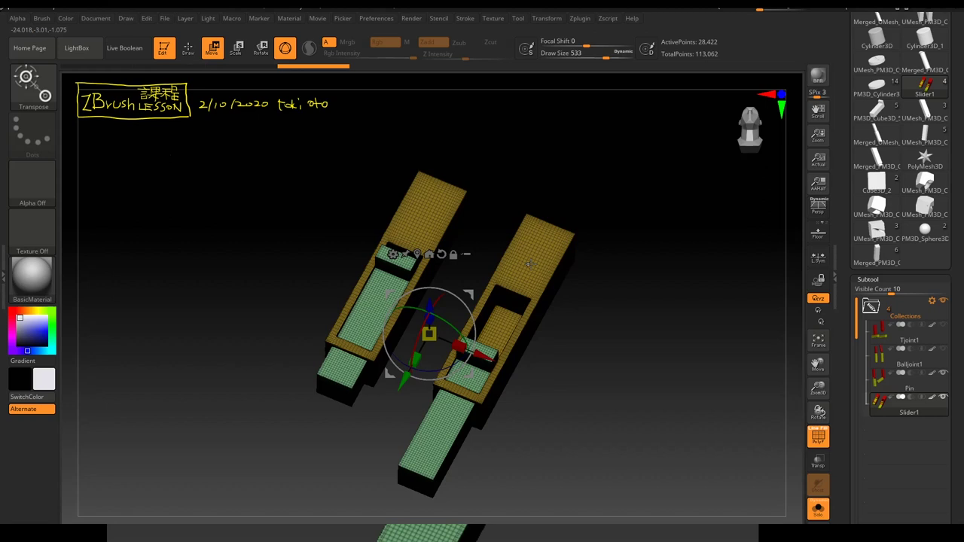
Step: Place the gizmo on the right slider part, then on a green sliding block
click(540, 258)
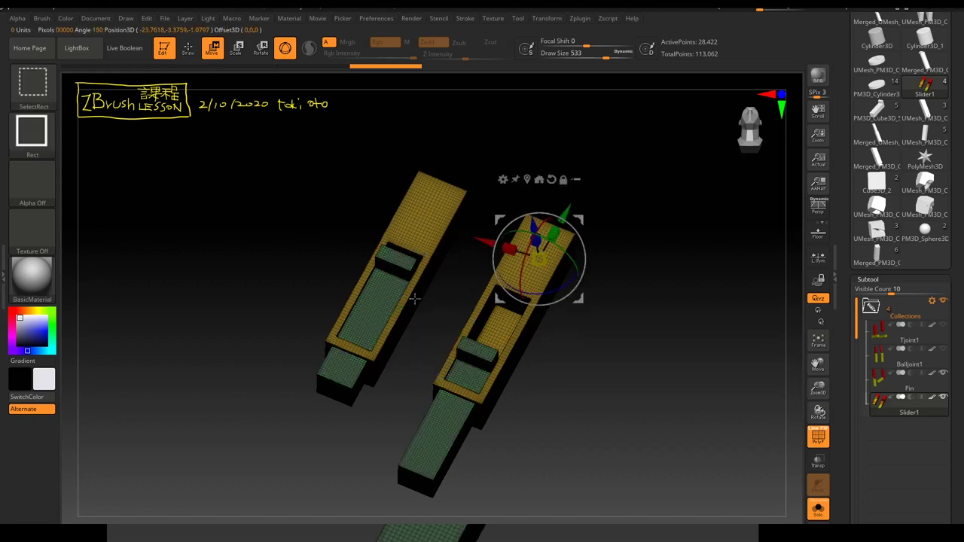
right_drag(390, 300, 373, 301)
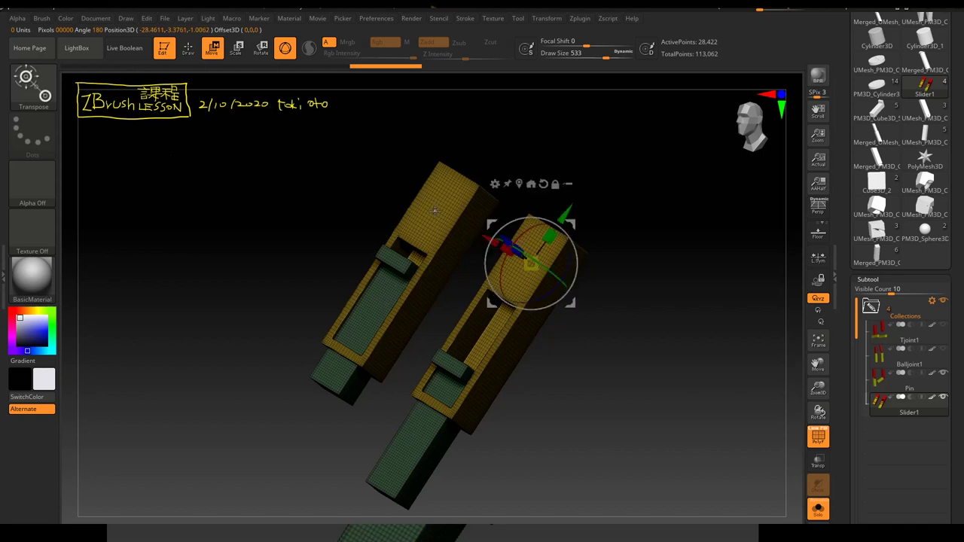
right_drag(362, 281, 380, 275)
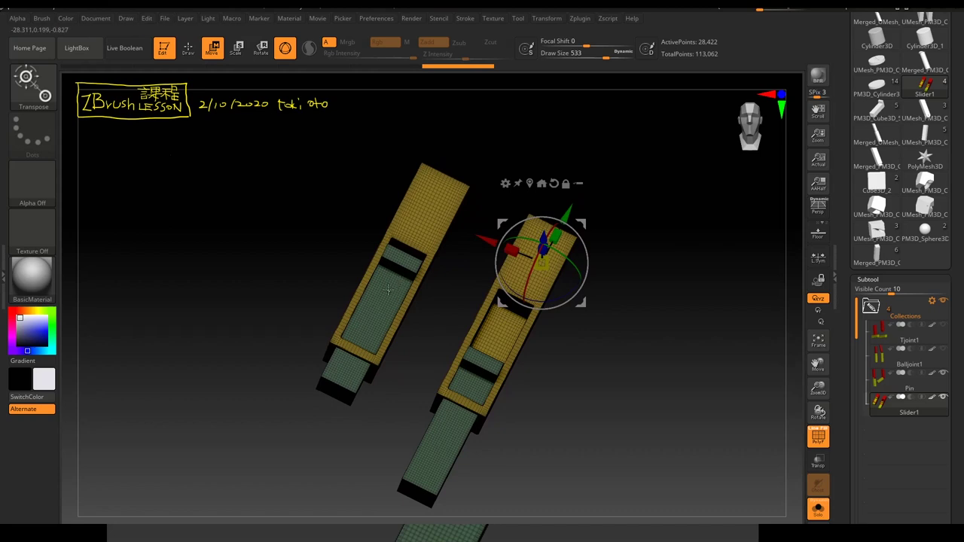
click(382, 300)
mouse_move(543, 256)
right_down()
mouse_move(533, 271)
mouse_move(622, 253)
mouse_move(574, 207)
mouse_move(584, 217)
right_up()
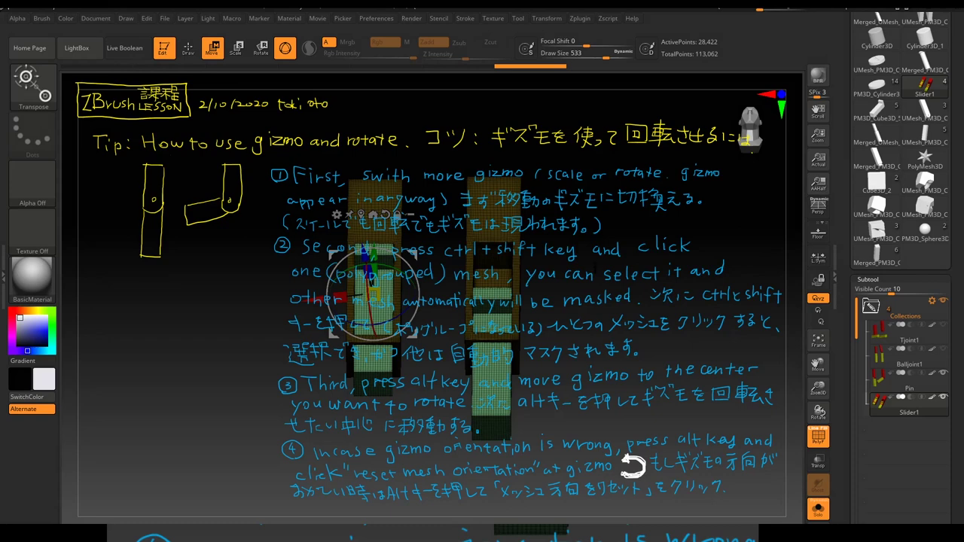
Step: Select the Pin subtool in the Subtool list to make its hinged arms active
drag(421, 316, 336, 346)
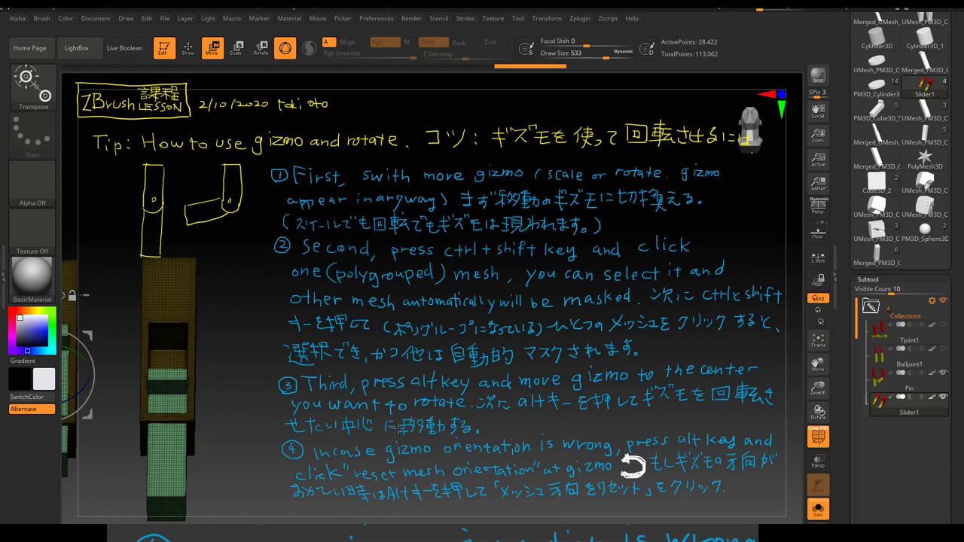
drag(385, 424, 410, 379)
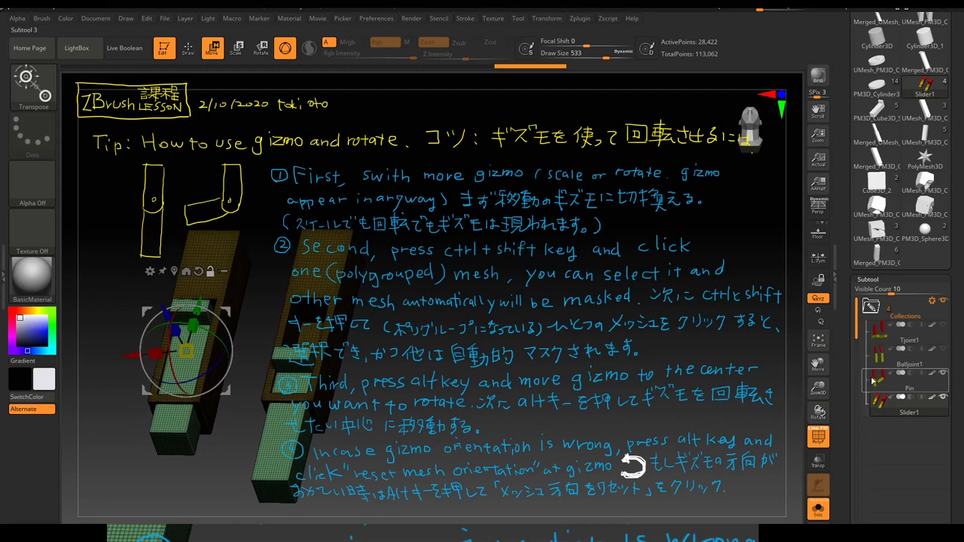
click(926, 381)
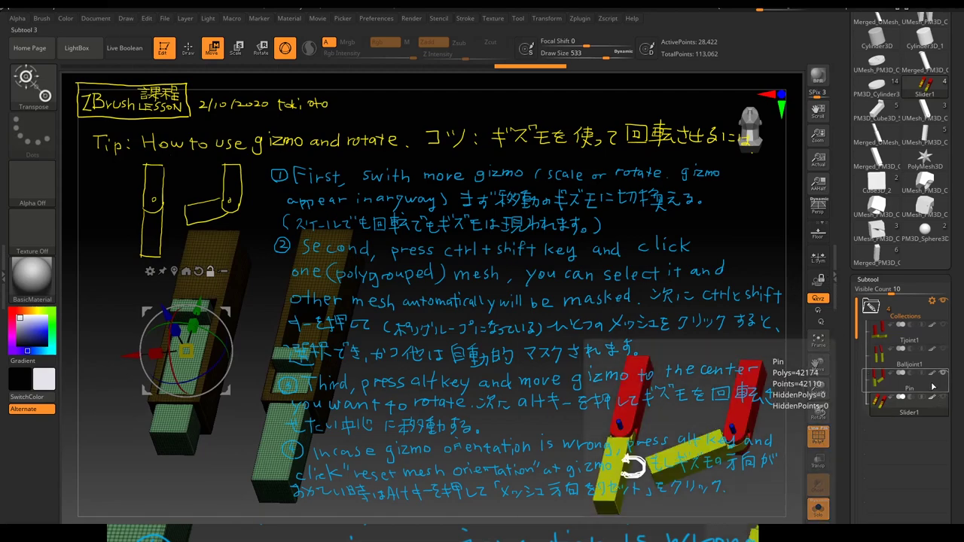
Step: Leave the Move gizmo for Draw mode with Q while viewing the Pin hinge arms
mouse_move(661, 297)
mouse_down()
mouse_move(256, 301)
mouse_move(501, 344)
mouse_up()
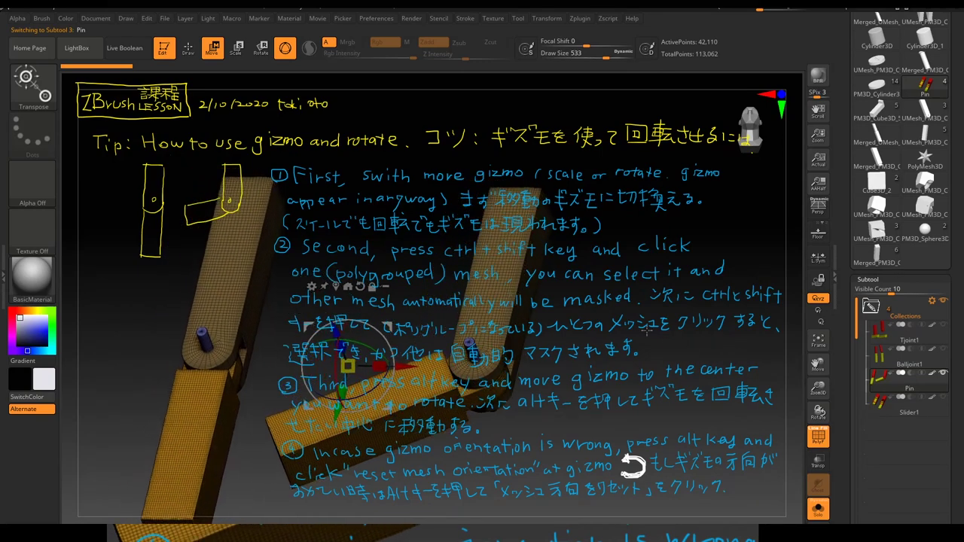
drag(662, 336, 573, 324)
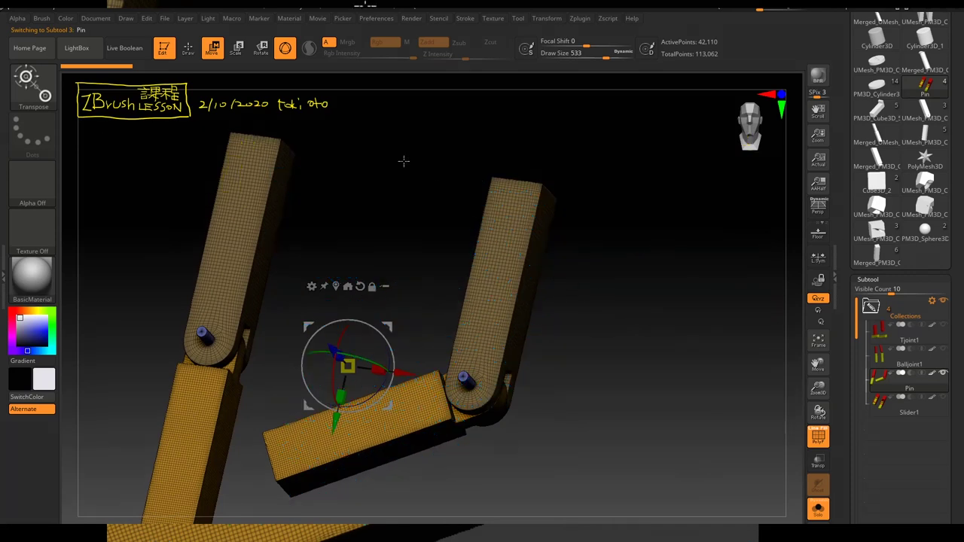
key(q)
mouse_move(564, 409)
mouse_down()
mouse_move(432, 208)
mouse_move(426, 222)
mouse_move(434, 204)
mouse_move(557, 254)
mouse_move(597, 254)
mouse_move(759, 331)
mouse_up()
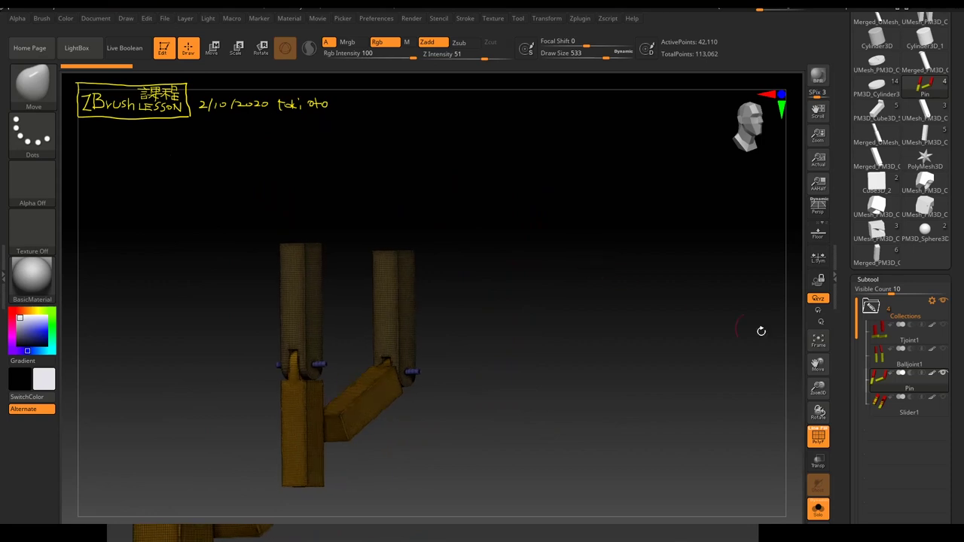
Step: Toggle the Pin's polygroups hidden and shown, ending with every piece visible
shift+drag(489, 342, 468, 345)
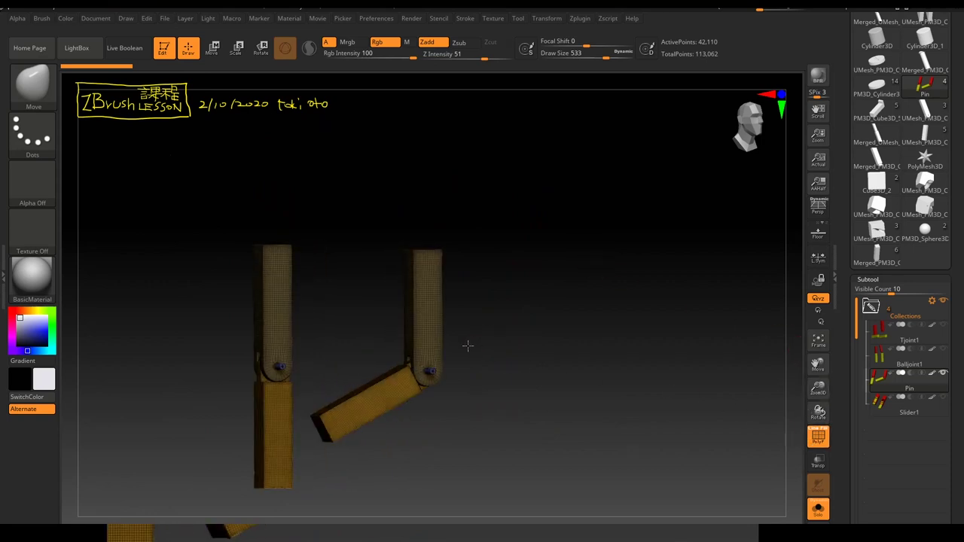
ctrl+shift+click(421, 317)
ctrl+shift+click(508, 337)
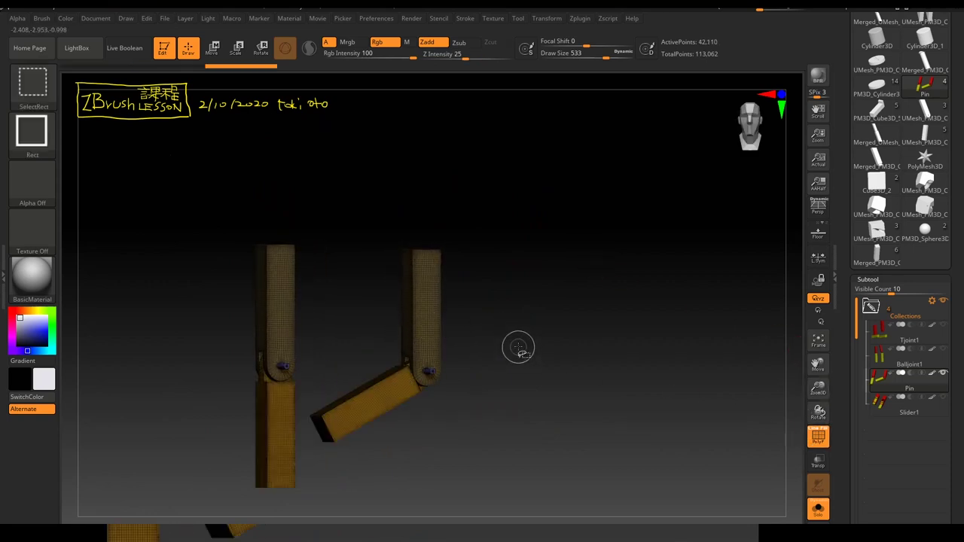
ctrl+shift+click(373, 388)
ctrl+shift+click(383, 392)
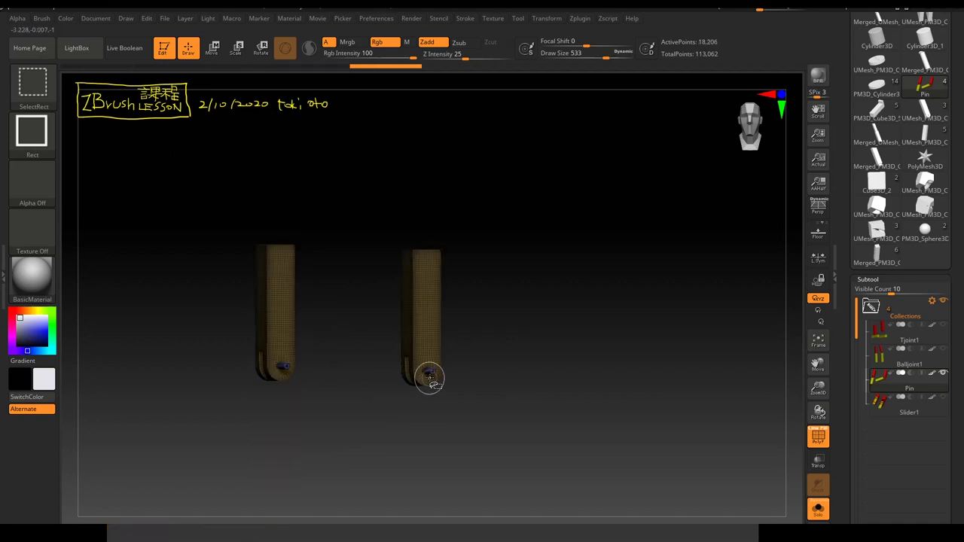
ctrl+shift+click(432, 324)
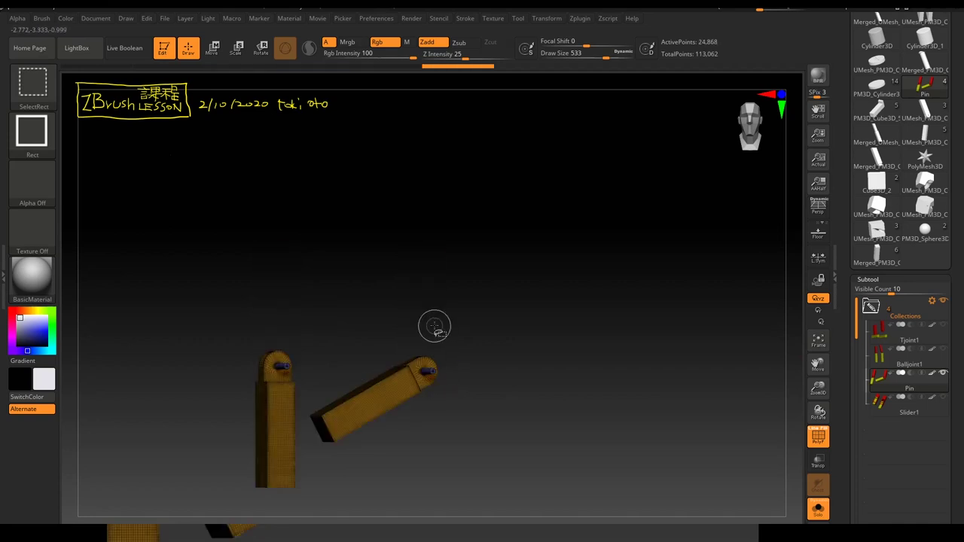
ctrl+shift+click(510, 329)
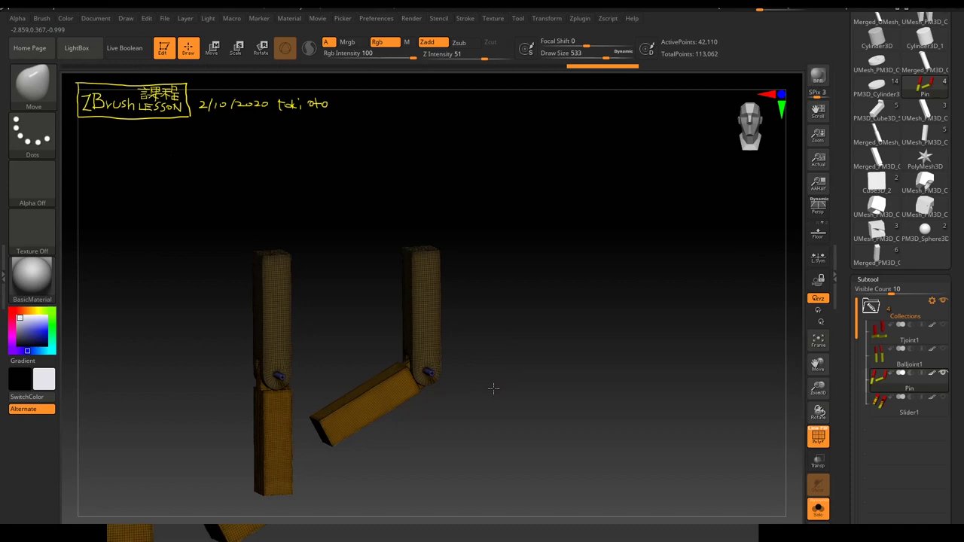
Step: Orbit to a straight front view and switch back to the Move gizmo
drag(492, 389, 385, 391)
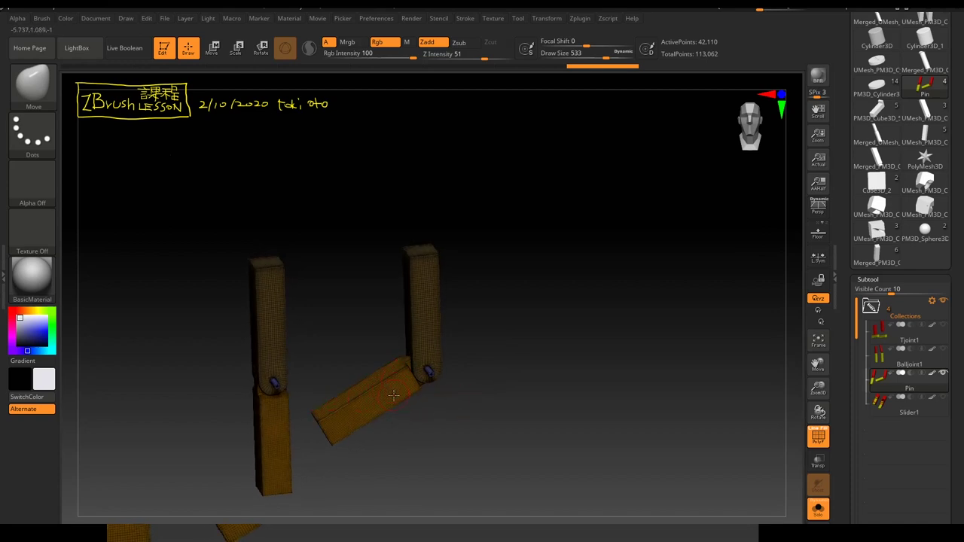
drag(447, 326, 371, 397)
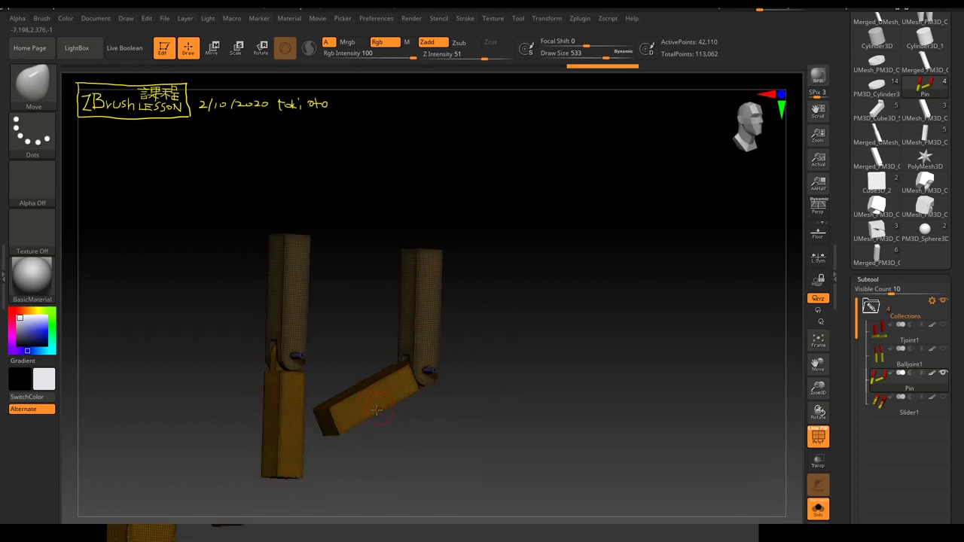
drag(503, 341, 536, 337)
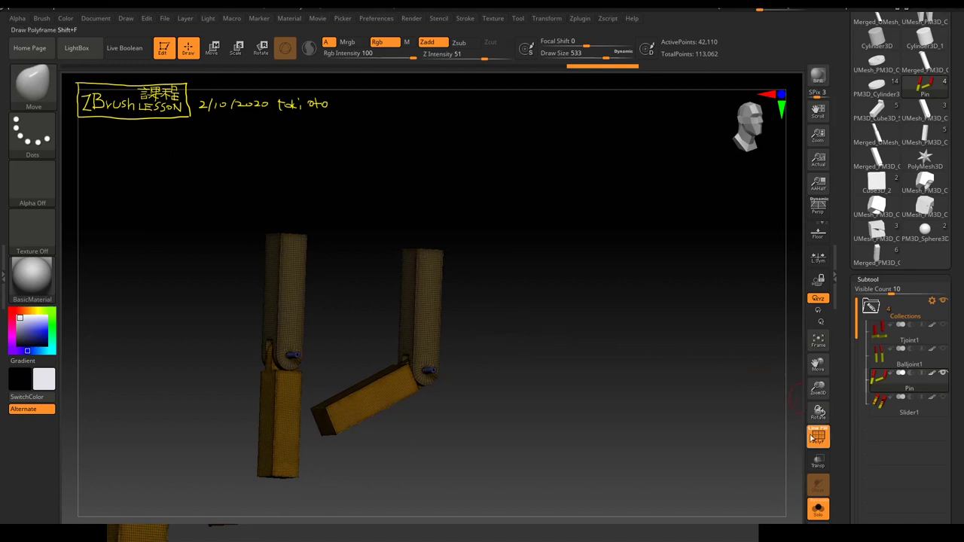
shift+drag(763, 394, 585, 308)
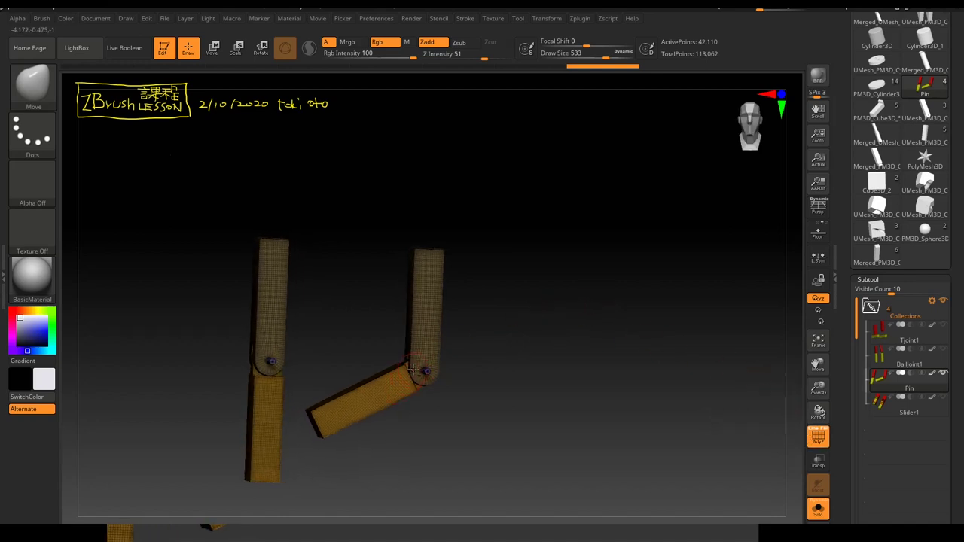
drag(527, 331, 584, 311)
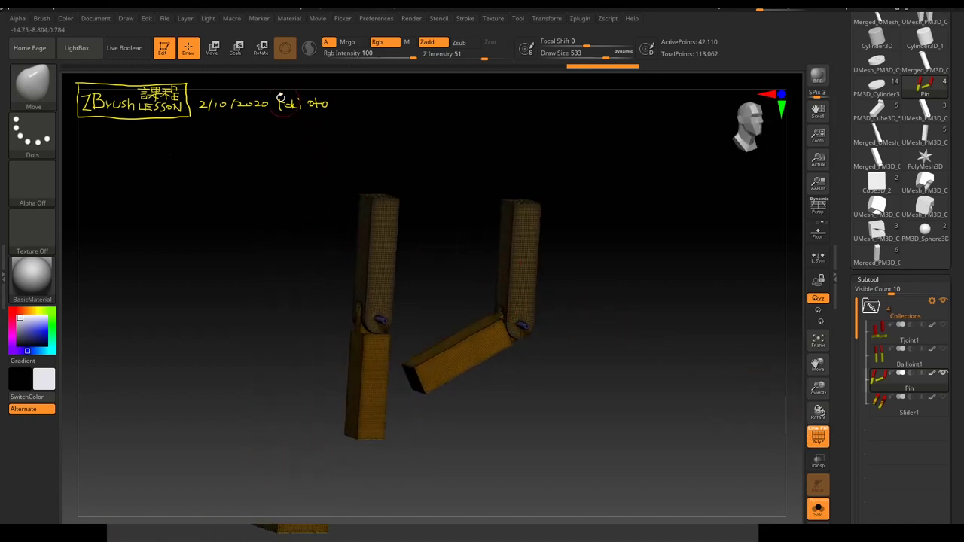
click(213, 47)
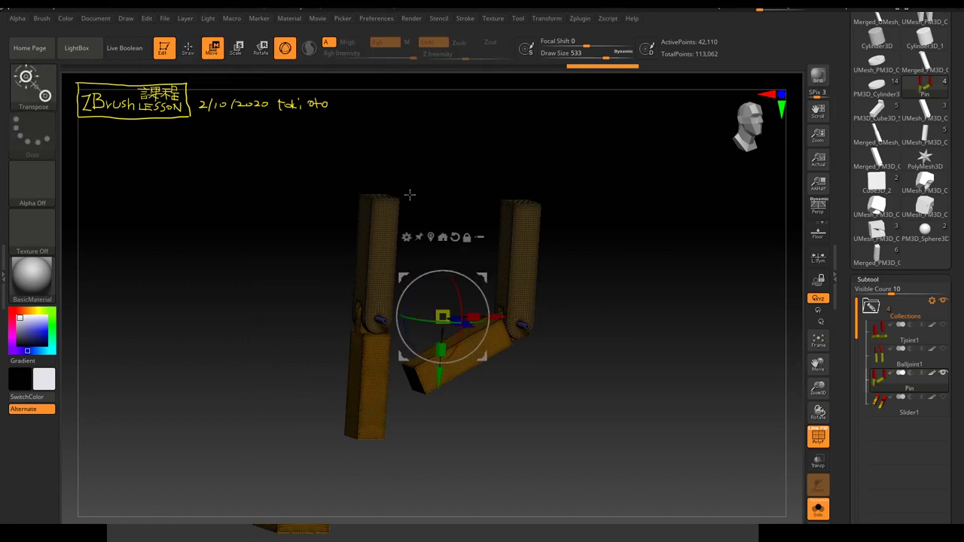
Step: Zoom in, put the gizmo on the angled arm, and move its pivot onto the right pin joint
mouse_move(326, 129)
alt+mouse_down()
mouse_move(449, 194)
mouse_move(494, 177)
mouse_move(490, 191)
alt+mouse_up()
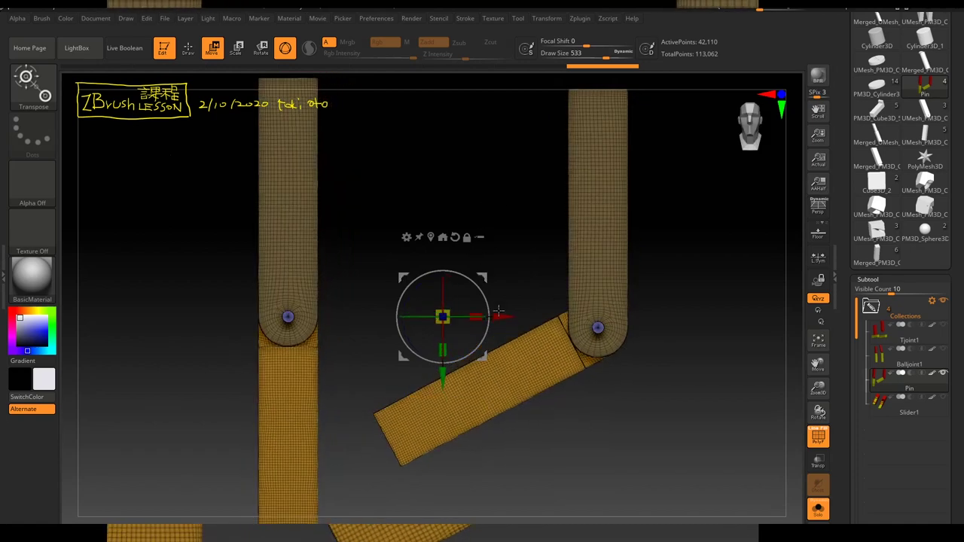
alt+click(540, 364)
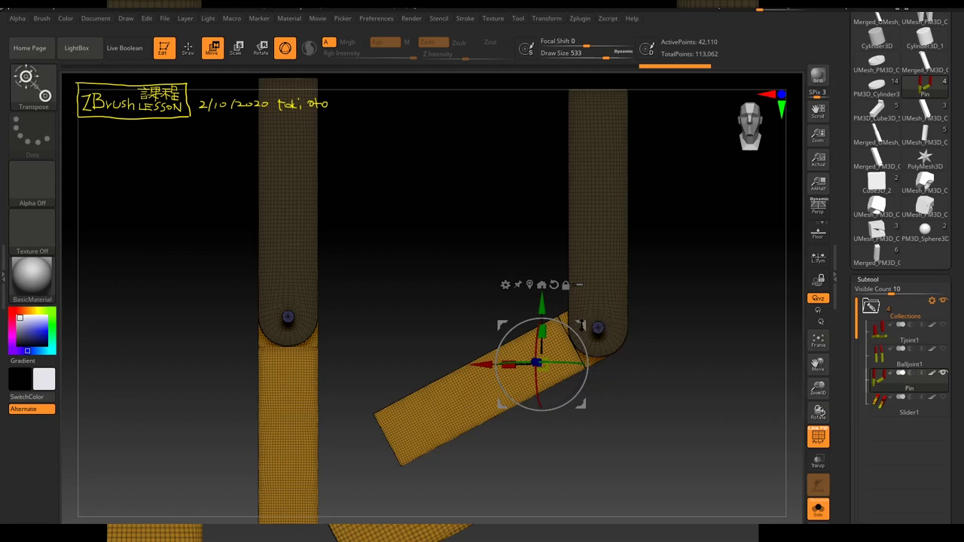
drag(581, 323, 539, 332)
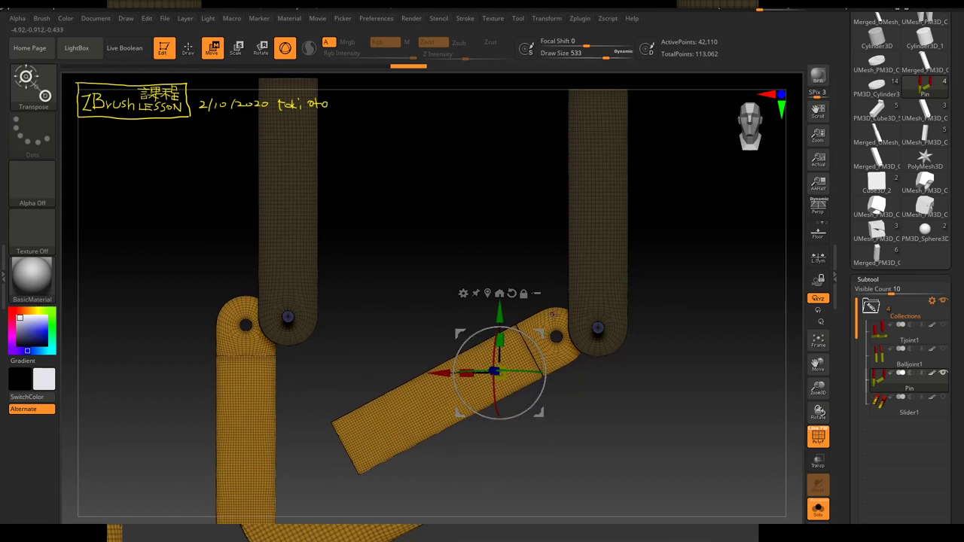
key(ctrl+z)
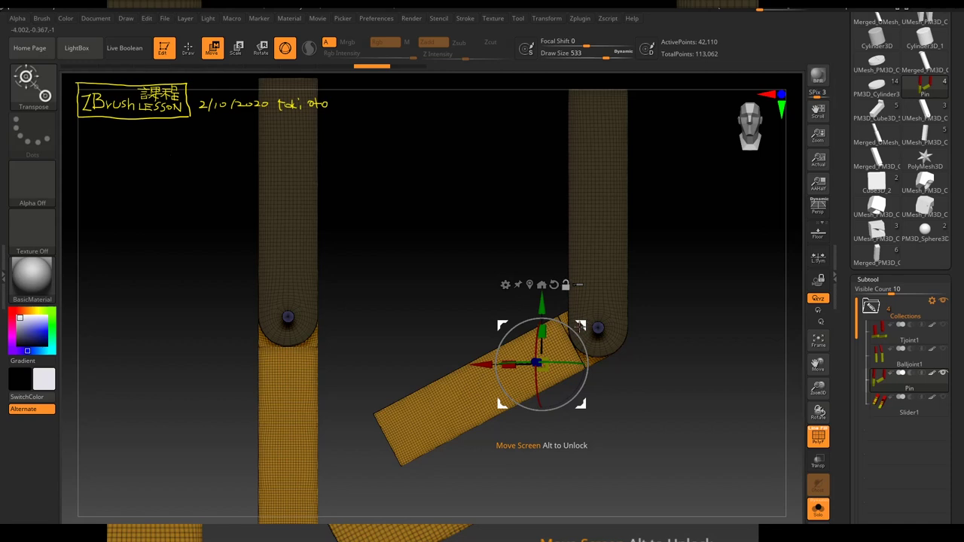
mouse_move(579, 325)
mouse_down()
mouse_move(632, 308)
mouse_move(637, 288)
mouse_up()
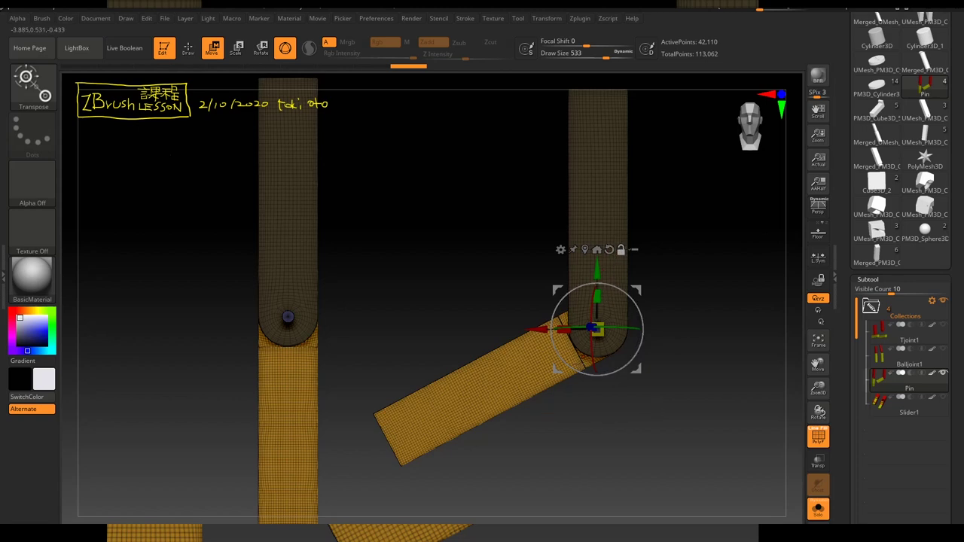
key(alt)
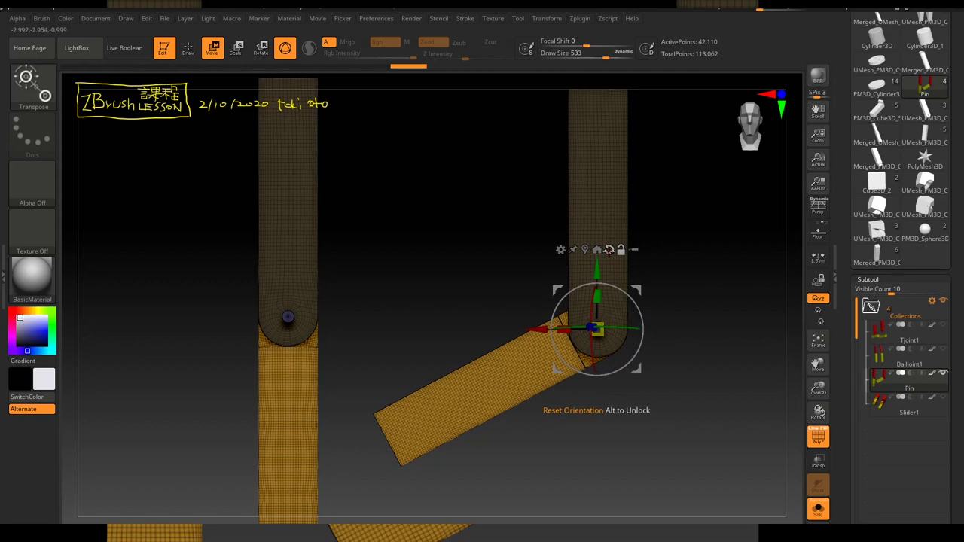
Step: Reset the gizmo orientation on the right pin, test a rotation, undo it, and zoom out
click(609, 249)
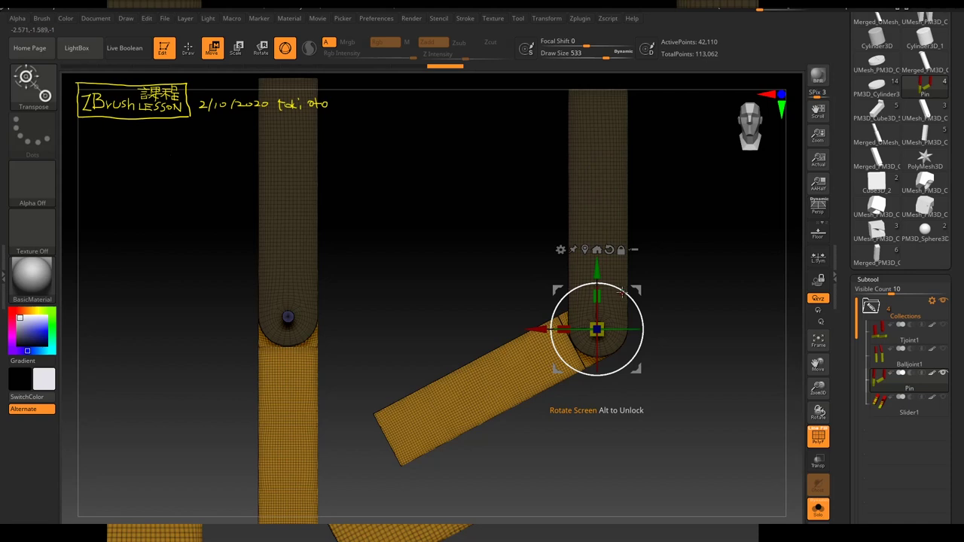
drag(622, 292, 633, 298)
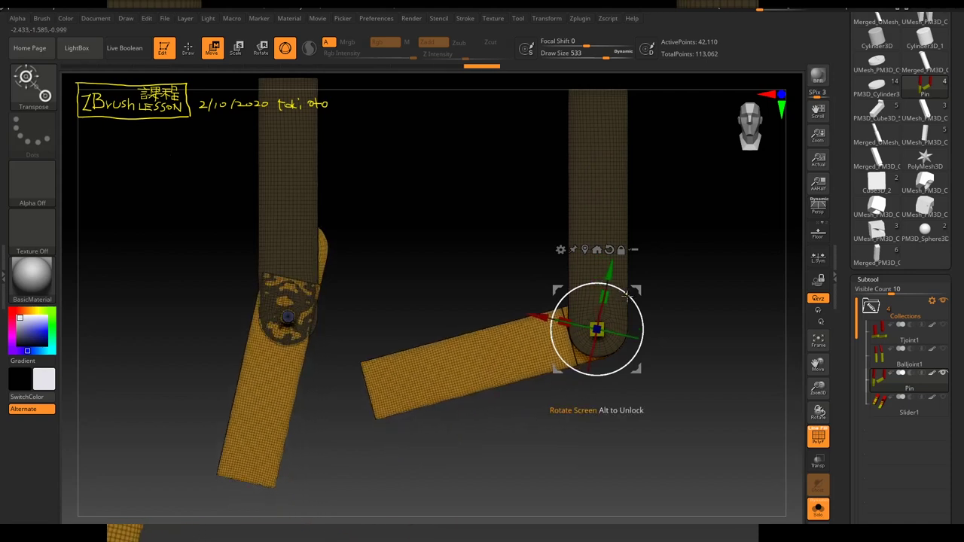
key(ctrl+z)
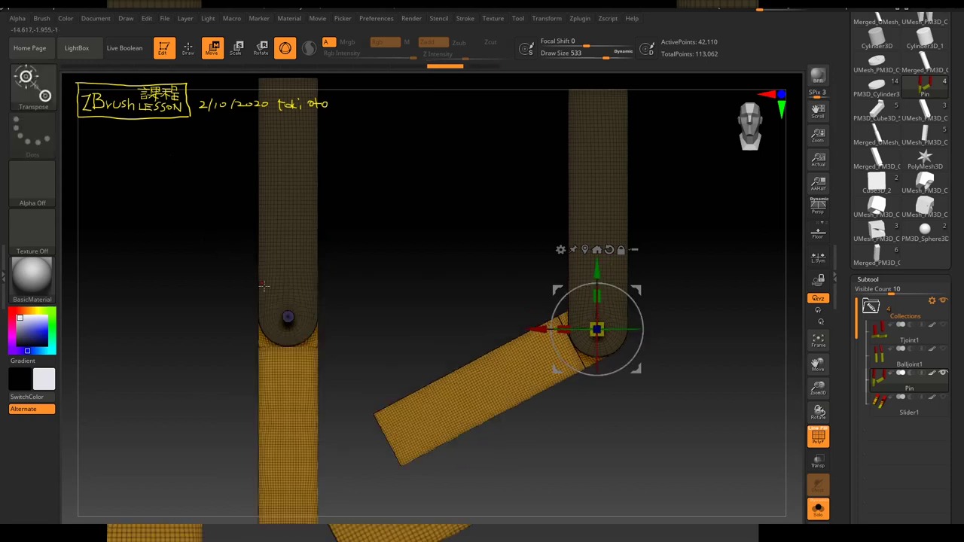
alt+drag(258, 280, 236, 229)
ctrl+click(185, 239)
ctrl+click(197, 250)
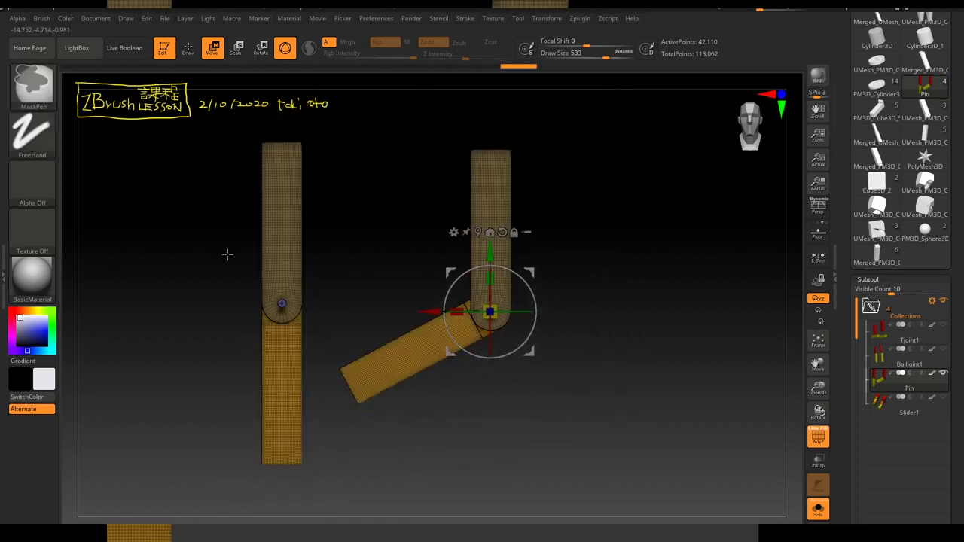
Step: Switch to the MaskRect stroke, mask the lower left post, then test-rotate and undo
click(32, 134)
click(382, 142)
ctrl+drag(209, 271, 308, 484)
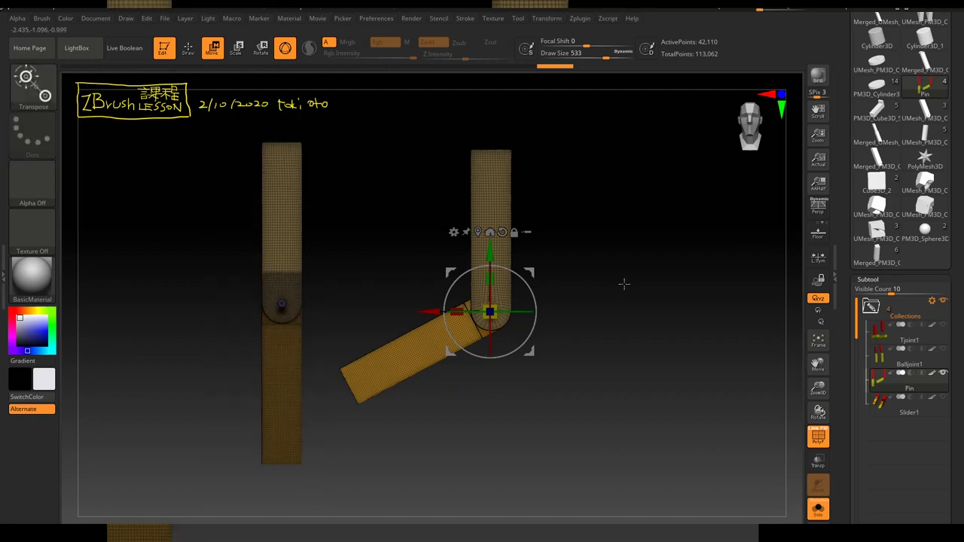
scroll(619, 279, up, 3)
alt+drag(609, 291, 712, 263)
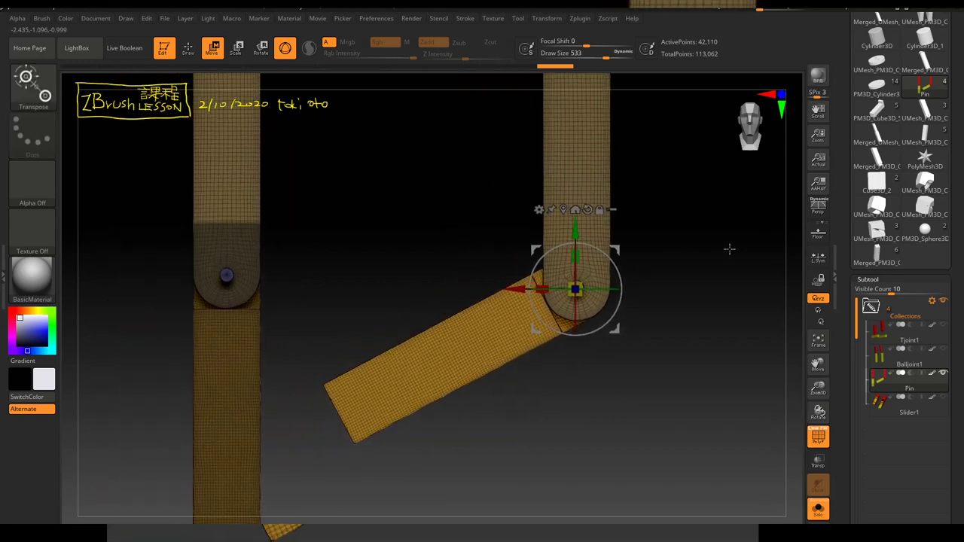
drag(630, 255, 629, 258)
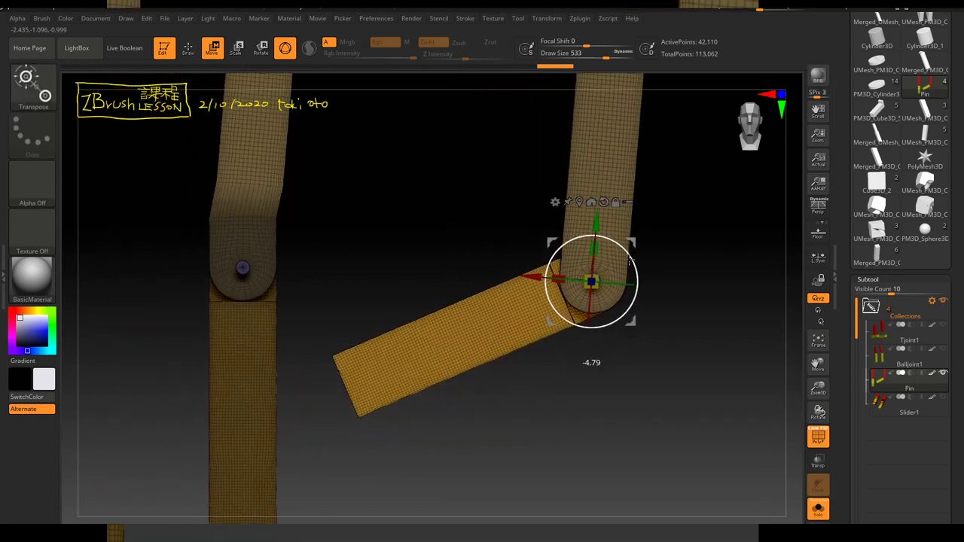
key(ctrl+z)
Step: Mask the whole left post with a rectangle, test-rotate the upper bar, and undo it
scroll(389, 236, down, 2)
scroll(388, 236, down, 2)
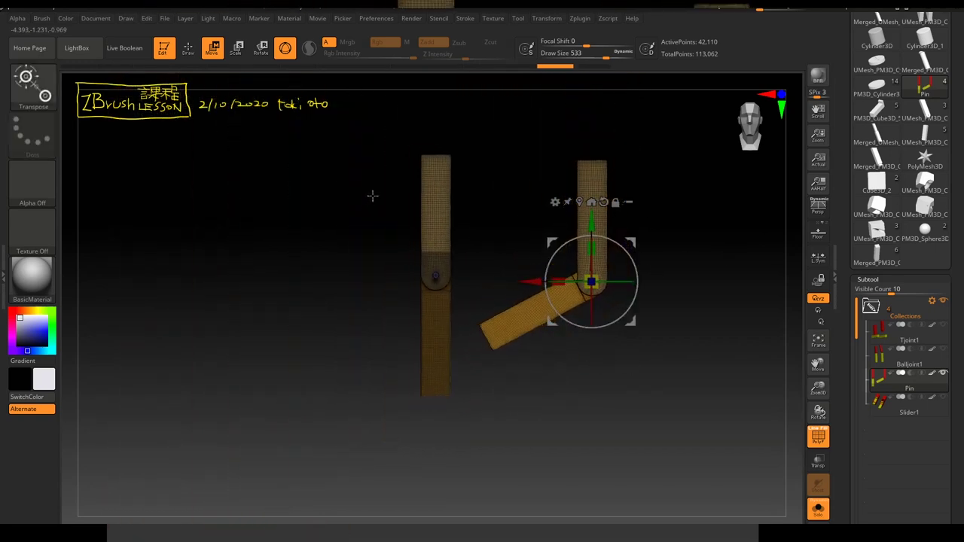
scroll(372, 196, down, 1)
ctrl+drag(316, 165, 413, 475)
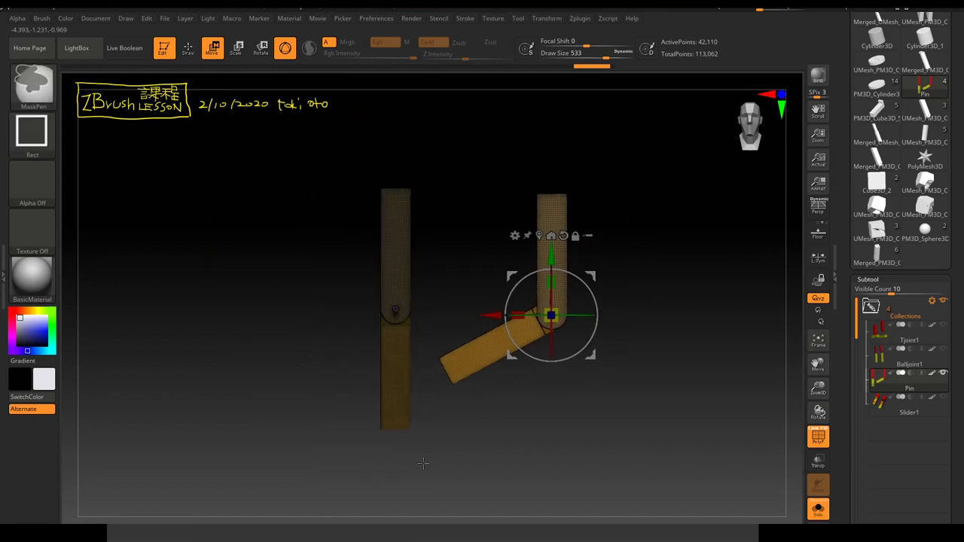
drag(595, 292, 599, 305)
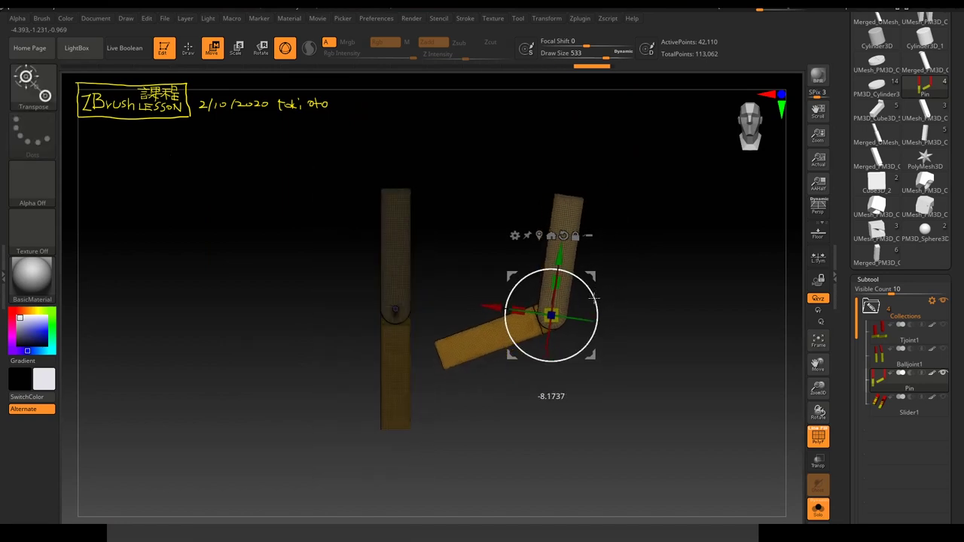
key(ctrl+z)
key(ctrl+z)
Step: Clear the mask, re-mask the left post, and set the gizmo pivot on the right pin
key(q)
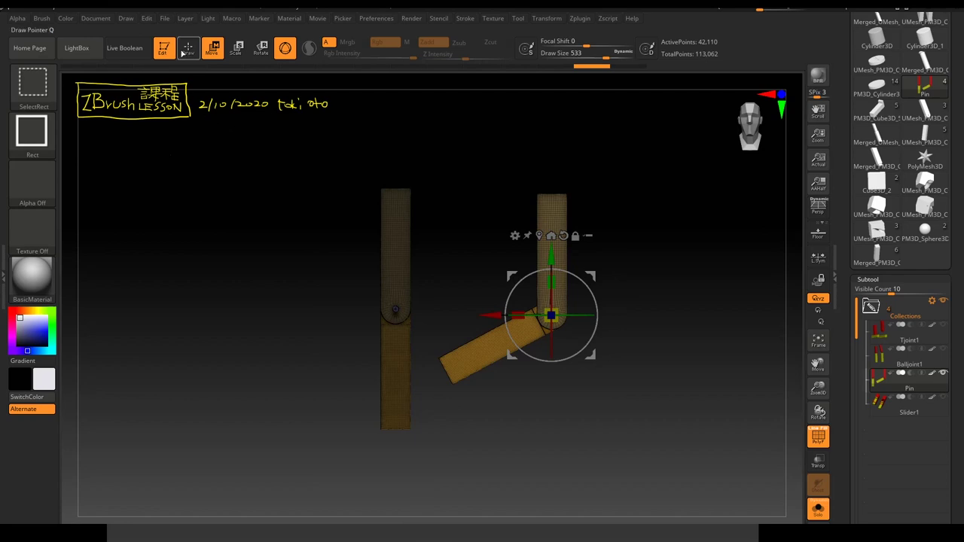
ctrl+click(251, 231)
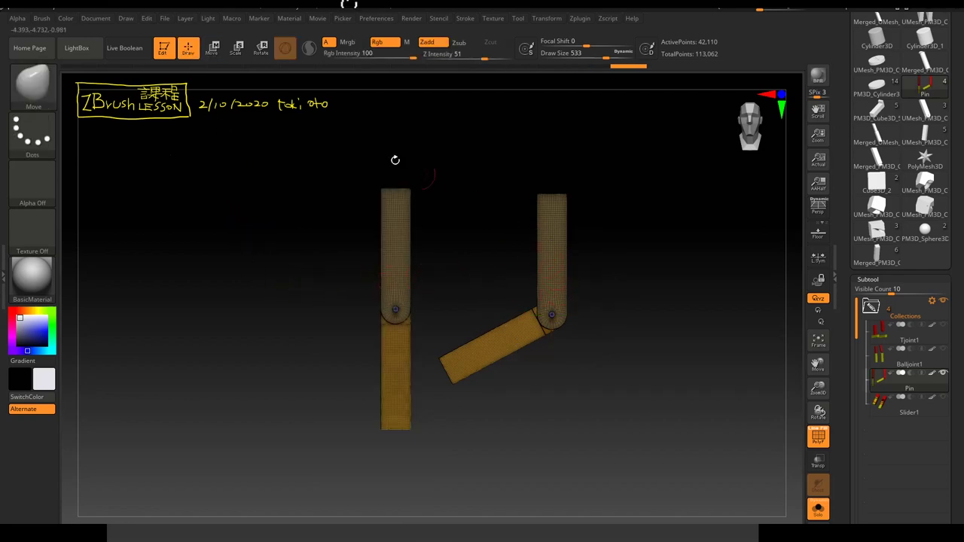
click(214, 48)
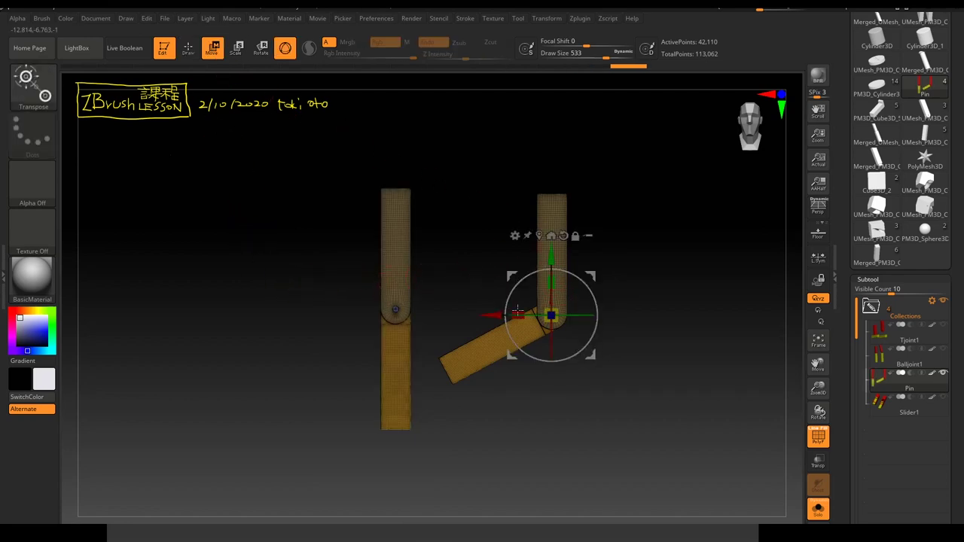
click(481, 345)
mouse_move(332, 170)
ctrl+mouse_down()
mouse_move(405, 458)
mouse_move(419, 471)
ctrl+mouse_up()
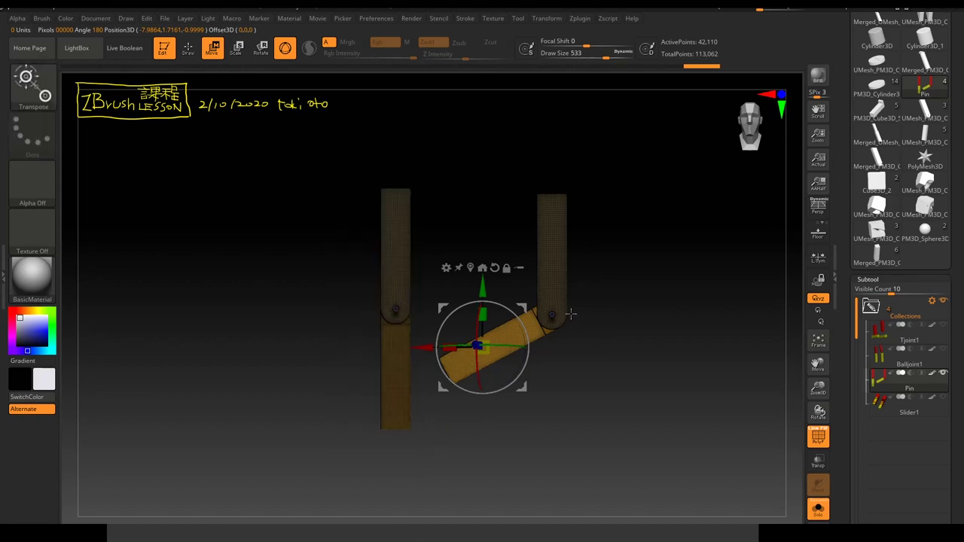
alt+drag(530, 307, 595, 280)
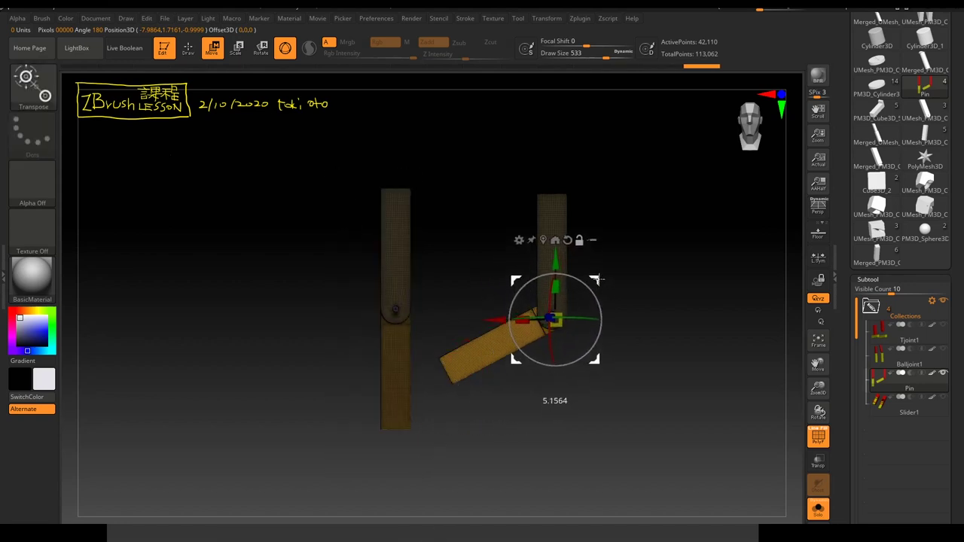
mouse_move(563, 262)
mouse_down()
mouse_move(576, 301)
mouse_move(549, 309)
mouse_move(564, 314)
mouse_move(561, 299)
mouse_up()
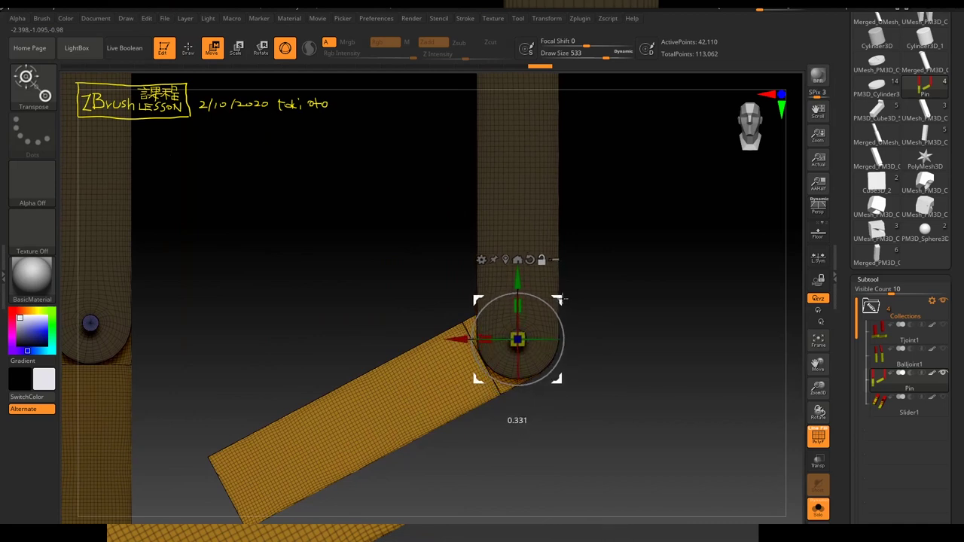
drag(561, 299, 557, 301)
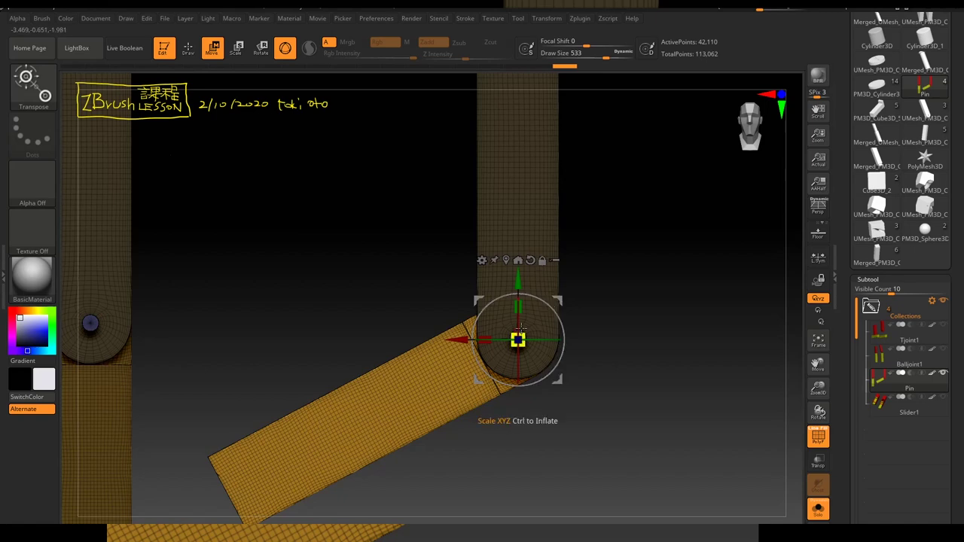
ctrl+right_drag(547, 301, 491, 183)
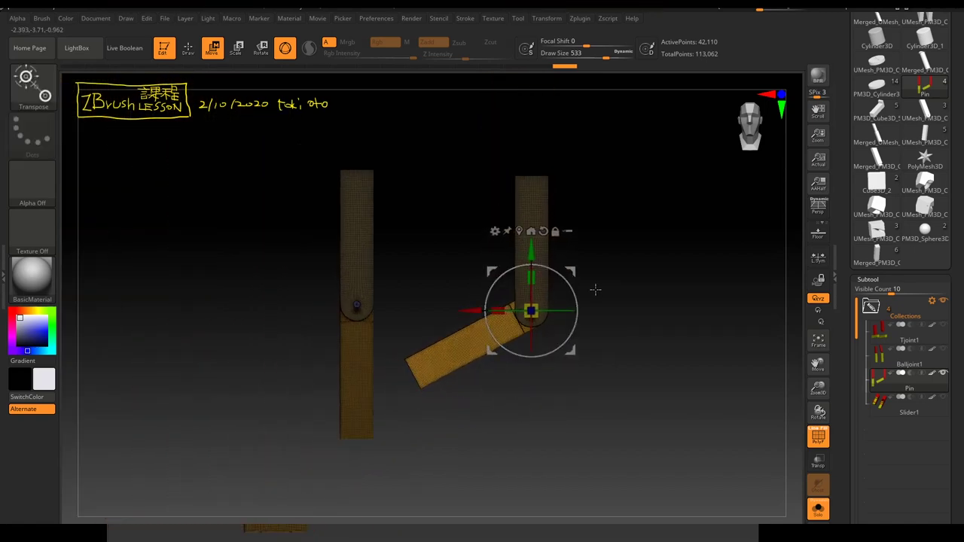
Step: Orbit to inspect the joint, test-swing the arm, and snap back to the front view
drag(594, 288, 577, 299)
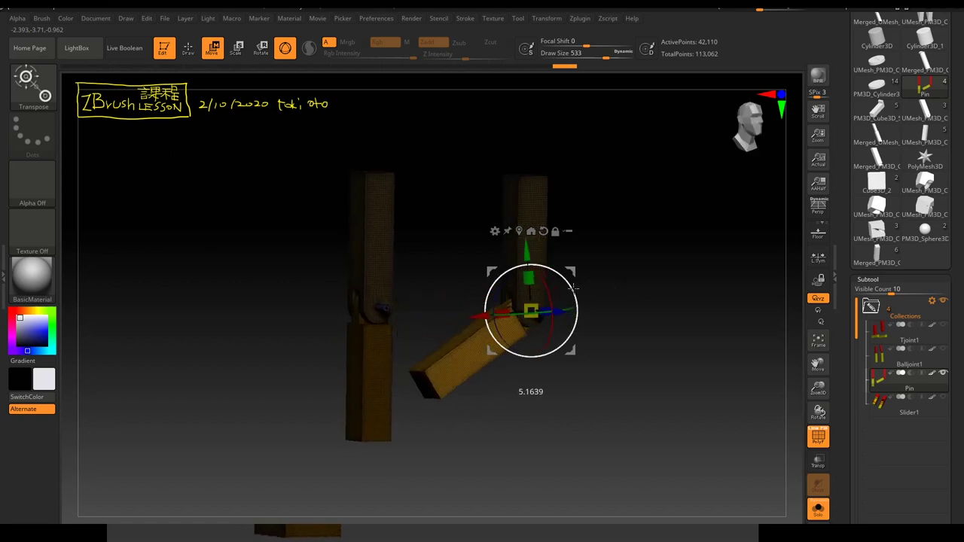
mouse_move(577, 299)
mouse_down()
mouse_move(635, 278)
mouse_move(635, 338)
mouse_move(575, 287)
mouse_up()
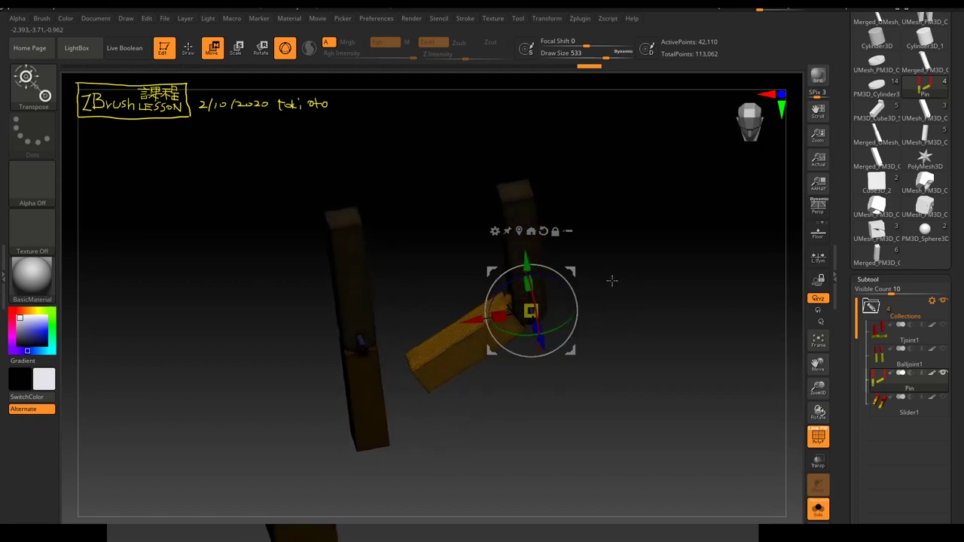
shift+drag(615, 309, 622, 269)
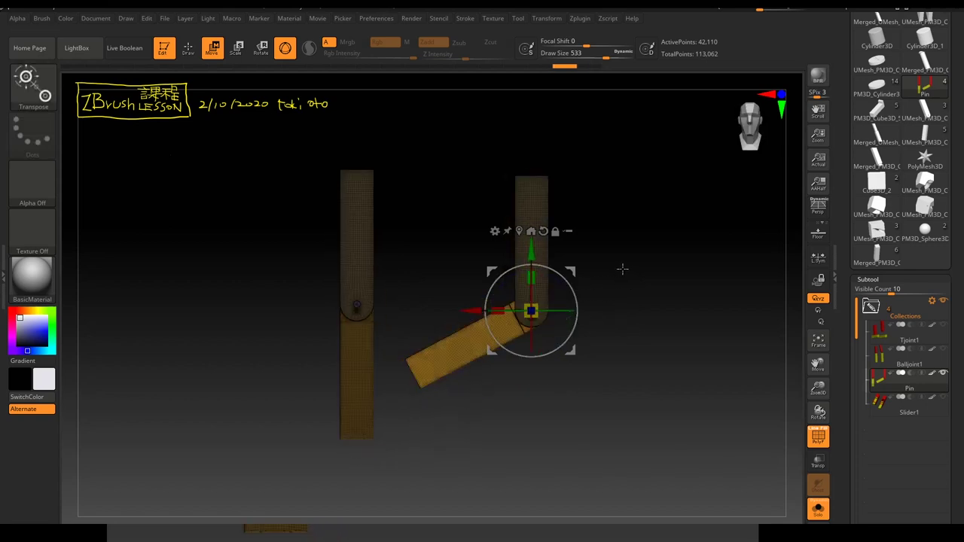
key(ctrl)
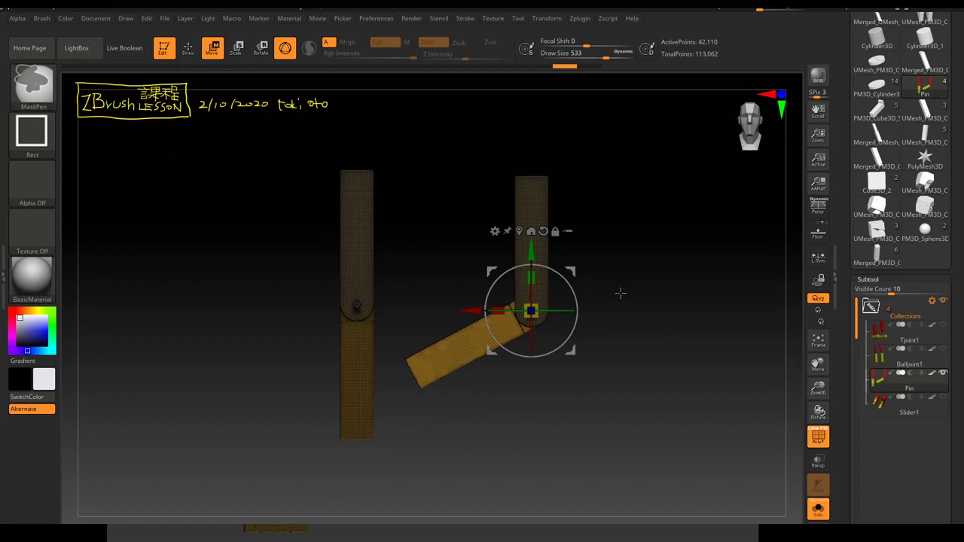
Step: Re-centre the gizmo pivot on the pin and rotate the arm to a steeper angle
scroll(604, 389, up, 2)
scroll(605, 389, up, 3)
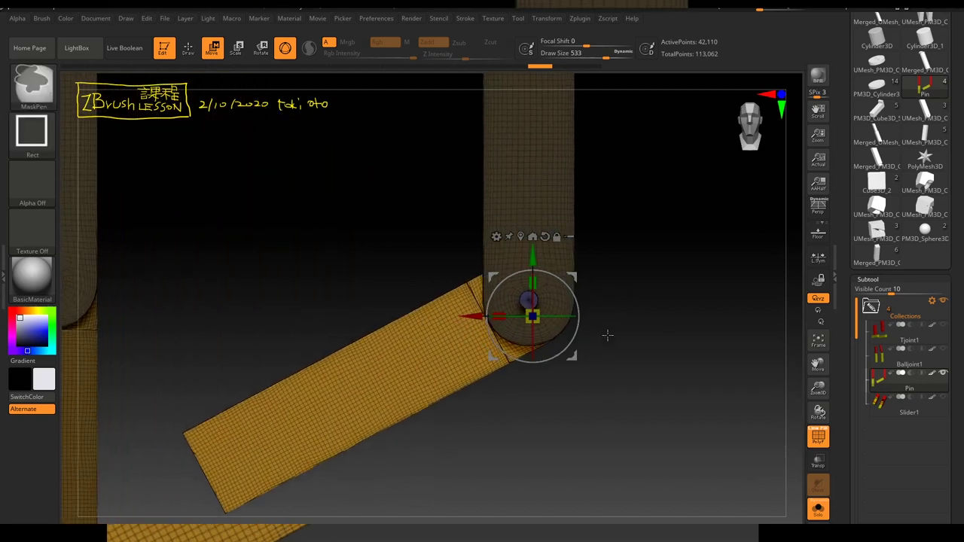
scroll(605, 389, up, 2)
mouse_move(577, 277)
mouse_down()
mouse_move(629, 267)
mouse_move(504, 263)
mouse_move(496, 278)
mouse_move(497, 269)
mouse_up()
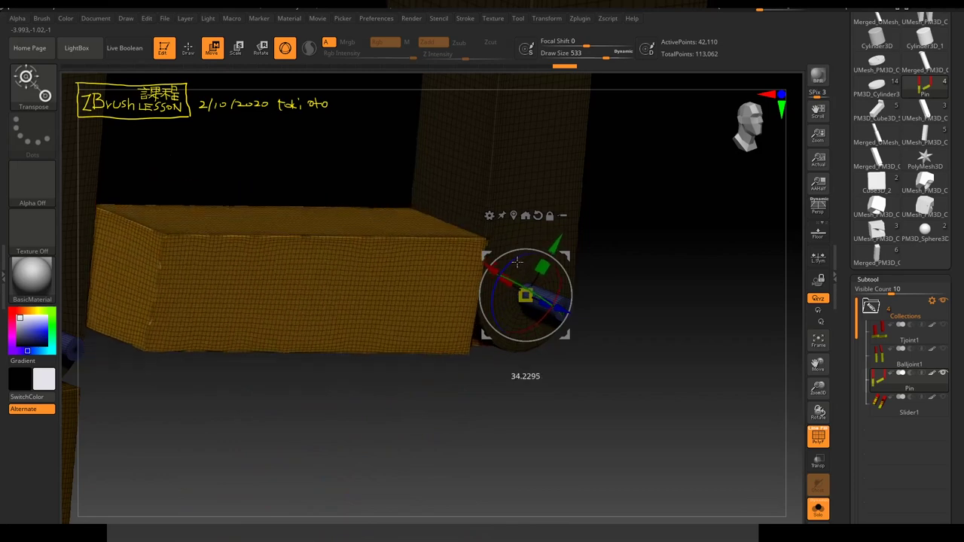
mouse_move(497, 270)
mouse_down()
mouse_move(472, 287)
mouse_move(489, 264)
mouse_up()
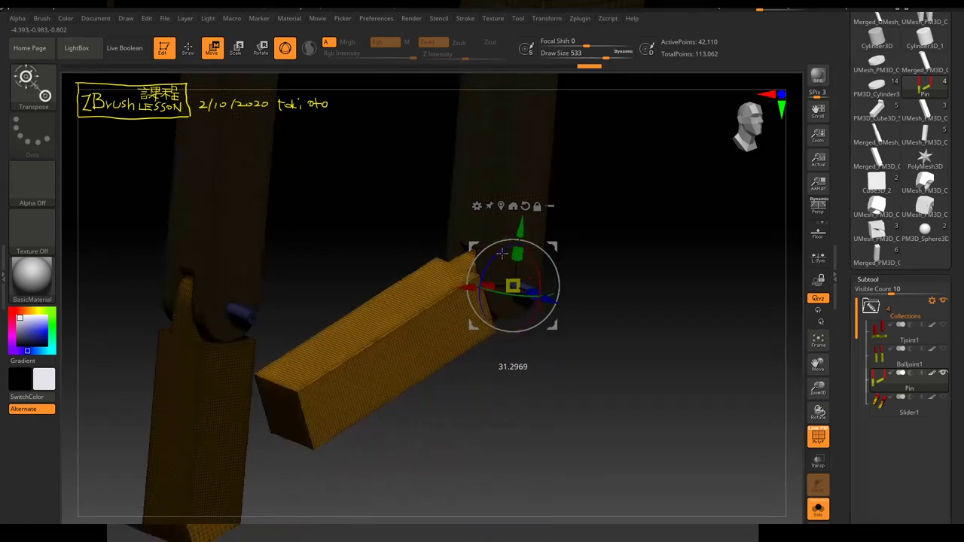
mouse_move(553, 224)
mouse_down()
mouse_move(620, 217)
mouse_move(628, 232)
mouse_up()
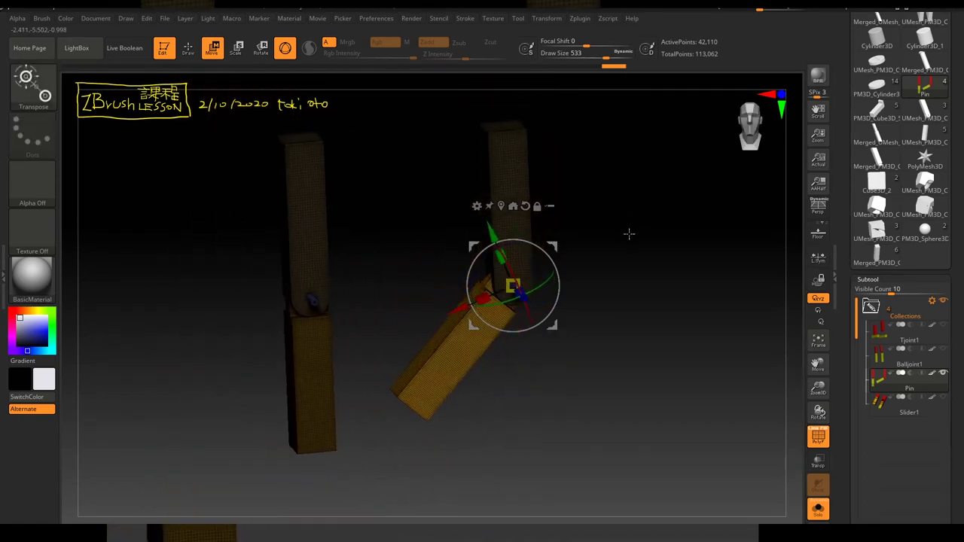